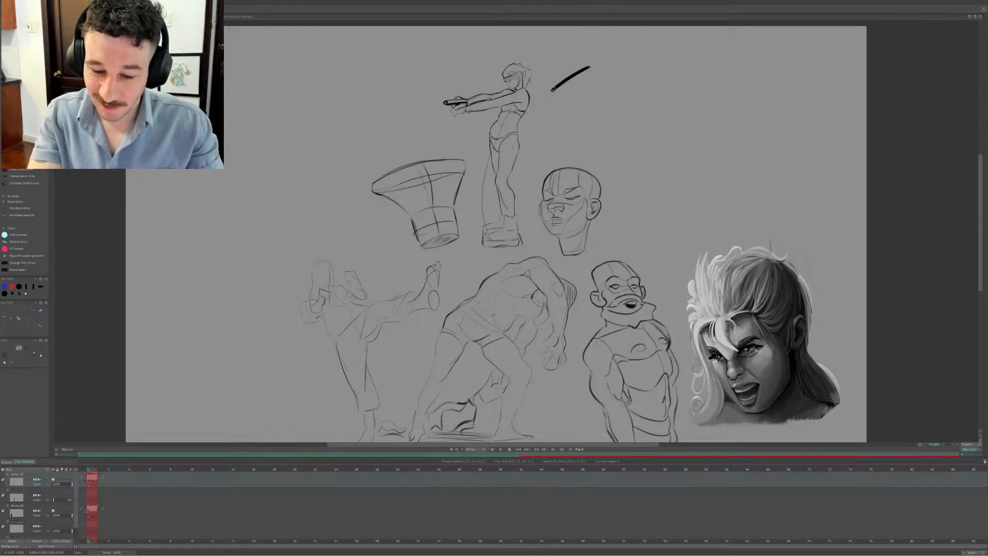
key("ctrl+z")
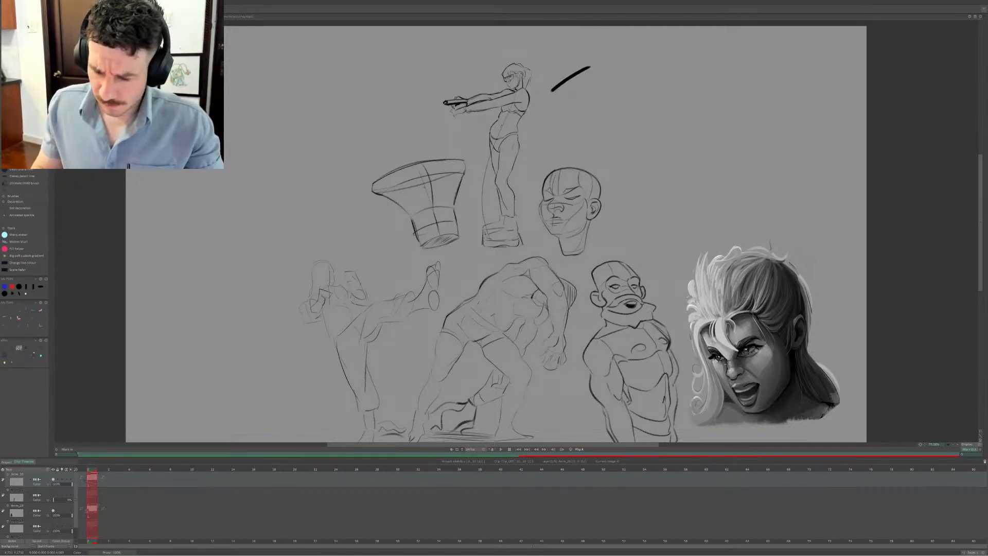
key("ctrl+z")
mouse_move(687, 181)
left_mouse_down()
mouse_move(724, 222)
mouse_move(745, 211)
left_mouse_up()
key("ctrl+z")
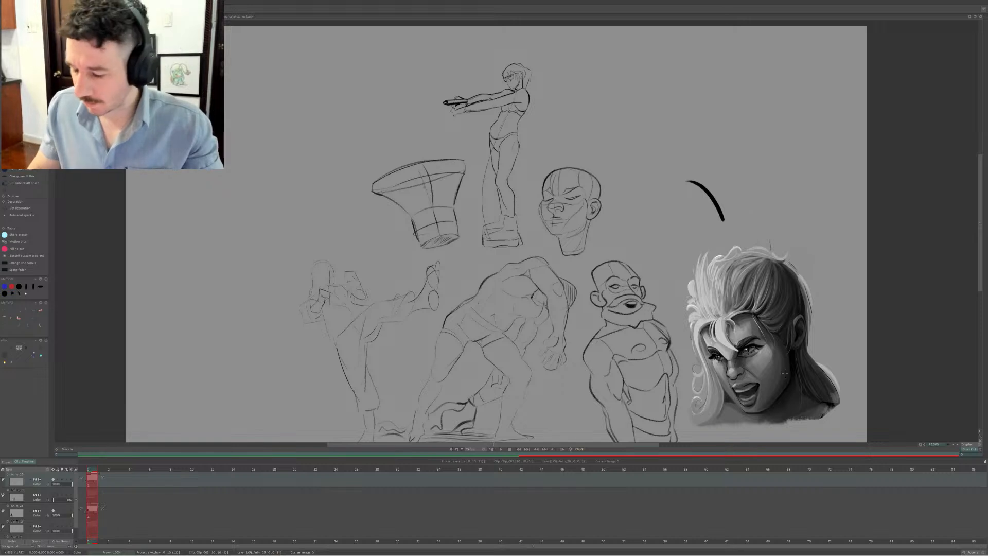
key("ctrl+z")
left_click_drag(843, 277, 816, 315)
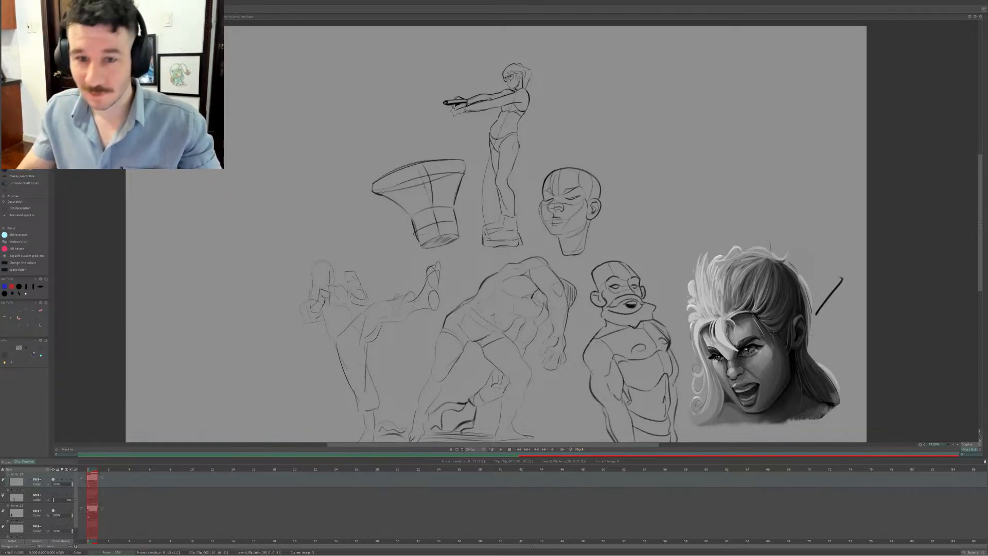
key("ctrl+z")
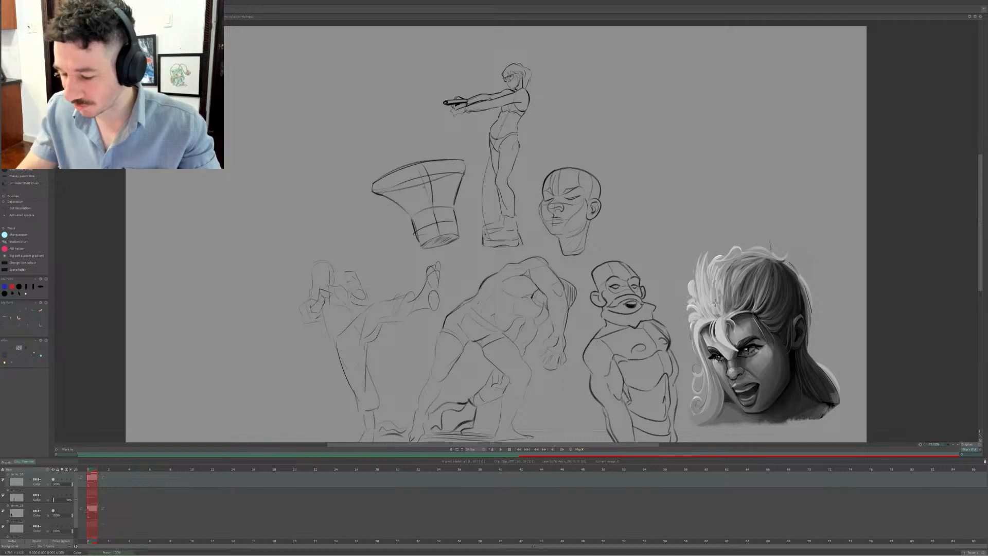
Try tracing the crown and hairline contours over the grayscale portrait, and undo the strokes
left_click_drag(696, 331, 737, 252)
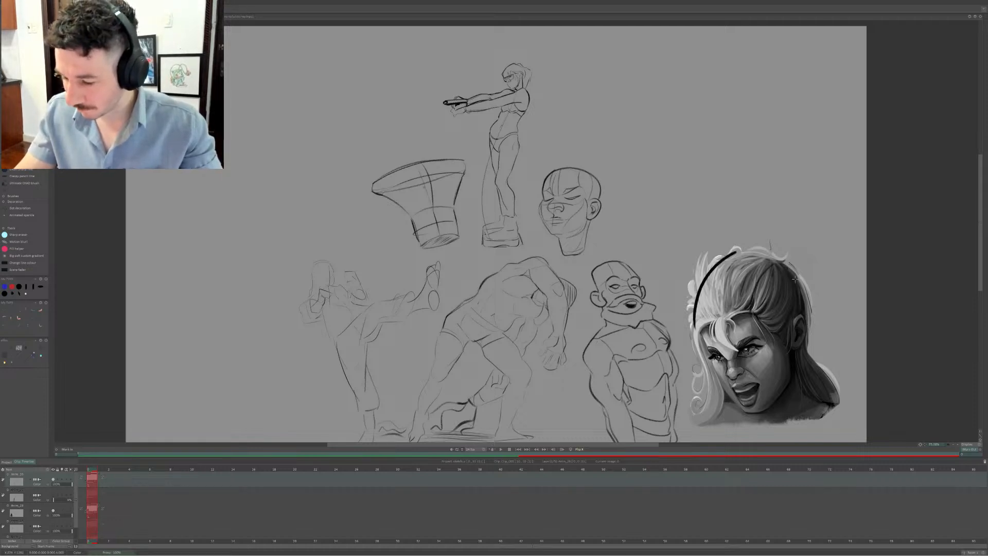
left_click_drag(793, 272, 809, 304)
left_click_drag(695, 329, 756, 309)
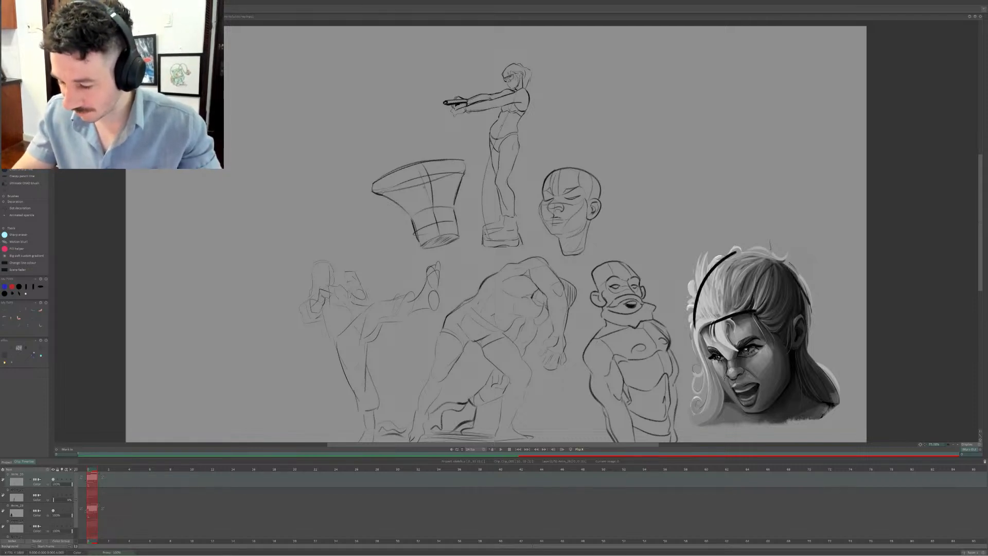
key("ctrl+z")
key("ctrl+z")
key("ctrl+z")
key("ctrl+z")
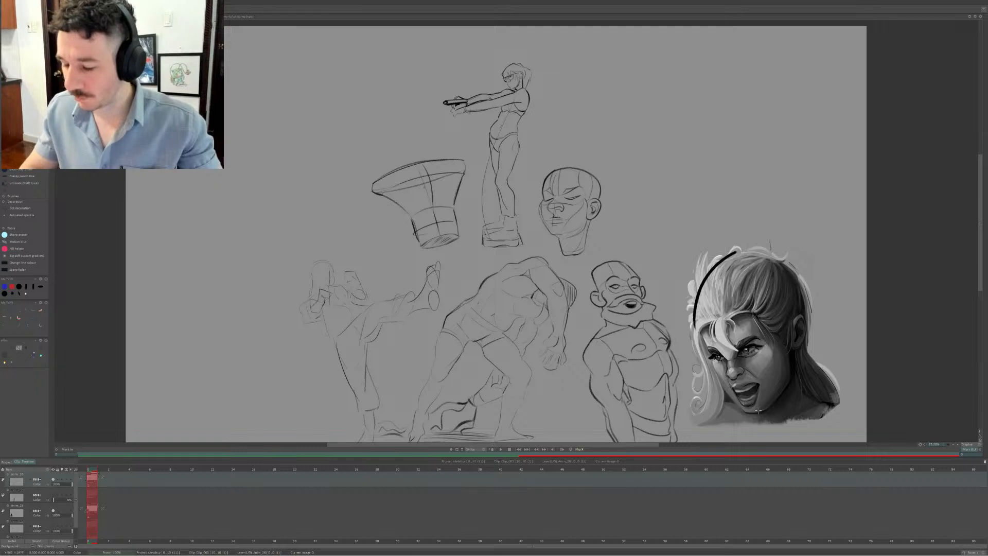
Sketch a brow curve, a shorter line beneath it and a hooked vertical nose line above the grayscale portrait
mouse_move(676, 175)
left_mouse_down()
mouse_move(705, 176)
mouse_move(757, 166)
left_mouse_up()
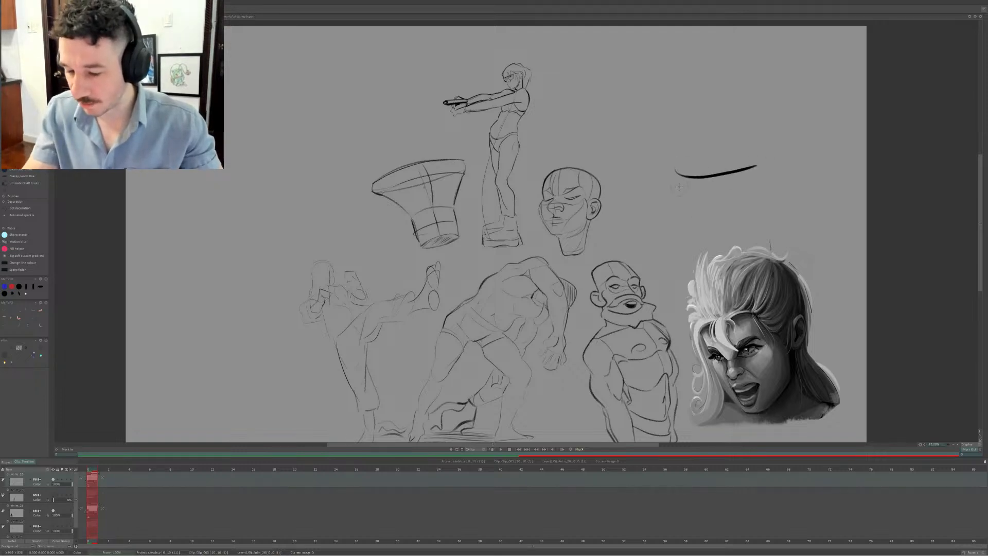
left_click_drag(682, 198, 741, 196)
mouse_move(715, 61)
left_mouse_down()
mouse_move(718, 126)
mouse_move(673, 158)
left_mouse_up()
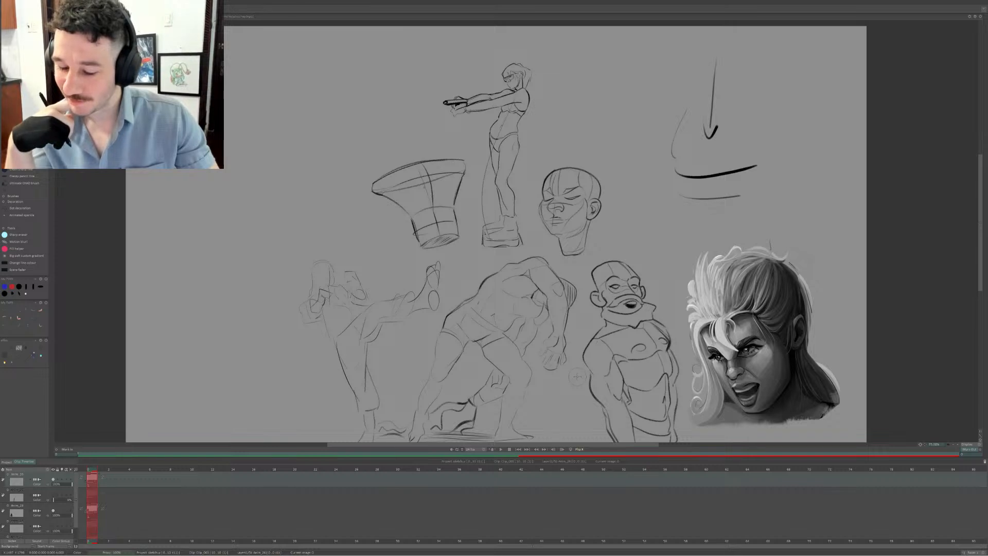
left_click_drag(720, 292, 751, 412)
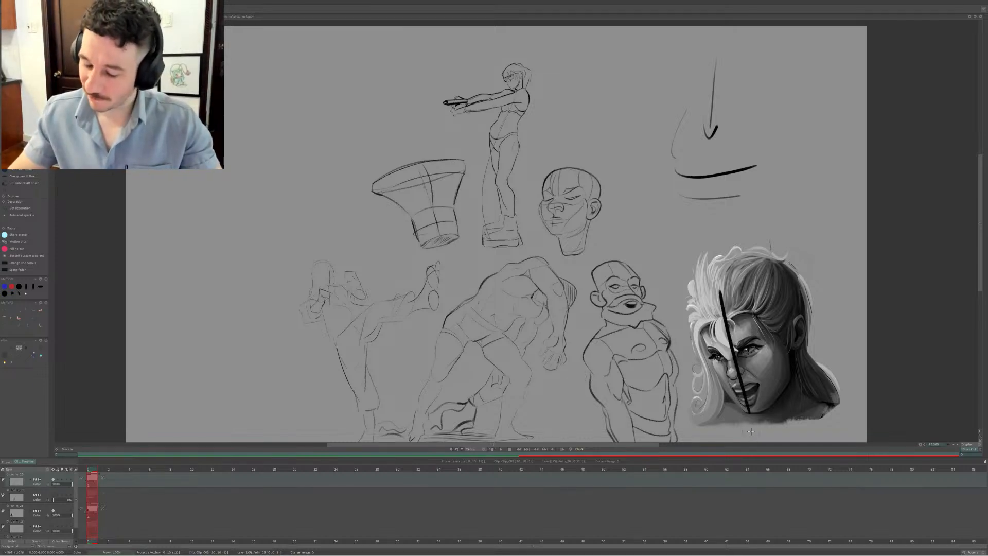
key("ctrl+z")
key("ctrl+z")
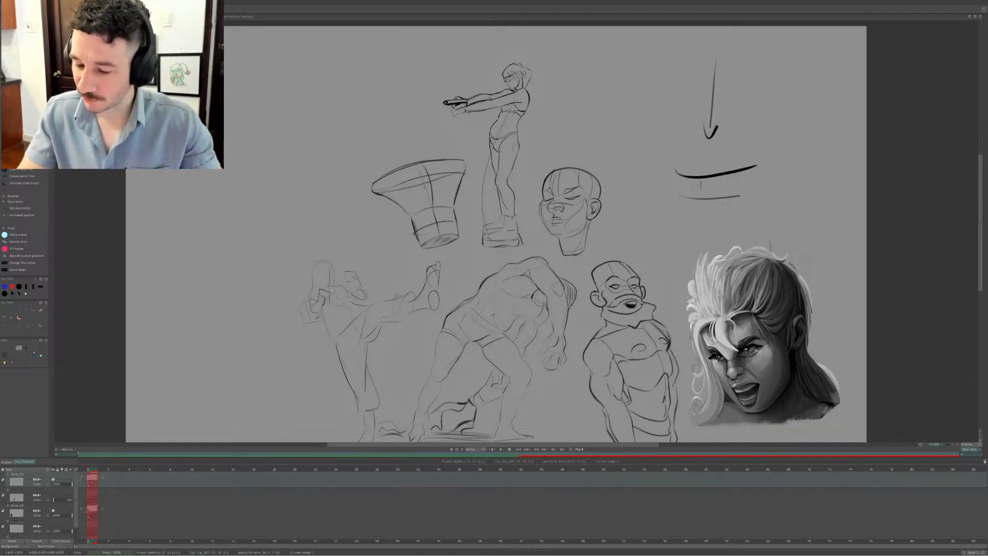
Build the strokes above the portrait into a simple head with a rounded cranium, side plane, jaw, mouth and ear
mouse_move(680, 197)
left_mouse_down()
mouse_move(724, 228)
mouse_move(755, 200)
left_mouse_up()
key("ctrl+z")
mouse_move(664, 149)
left_mouse_down()
mouse_move(770, 123)
mouse_move(749, 157)
left_mouse_up()
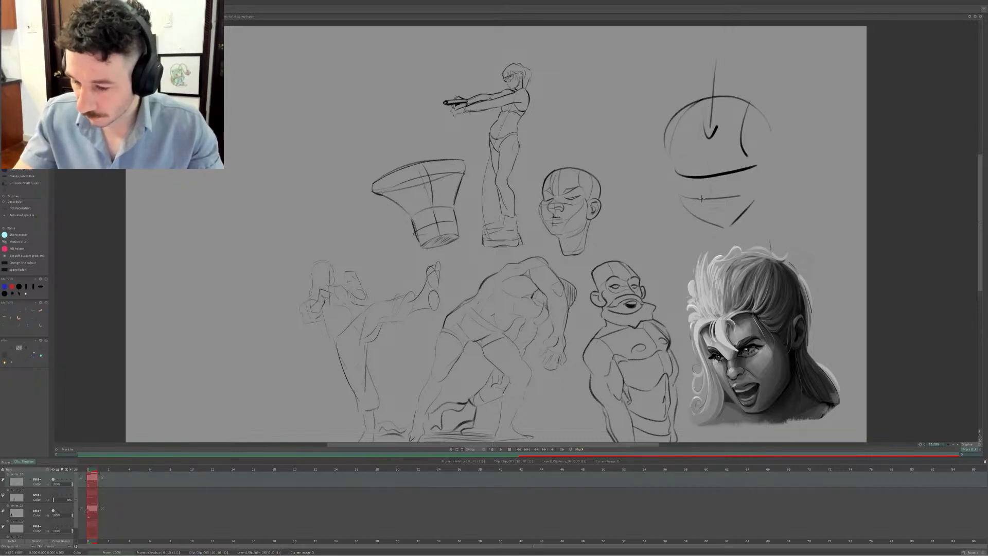
mouse_move(681, 187)
left_mouse_down()
mouse_move(704, 196)
mouse_move(737, 190)
mouse_move(725, 211)
left_mouse_up()
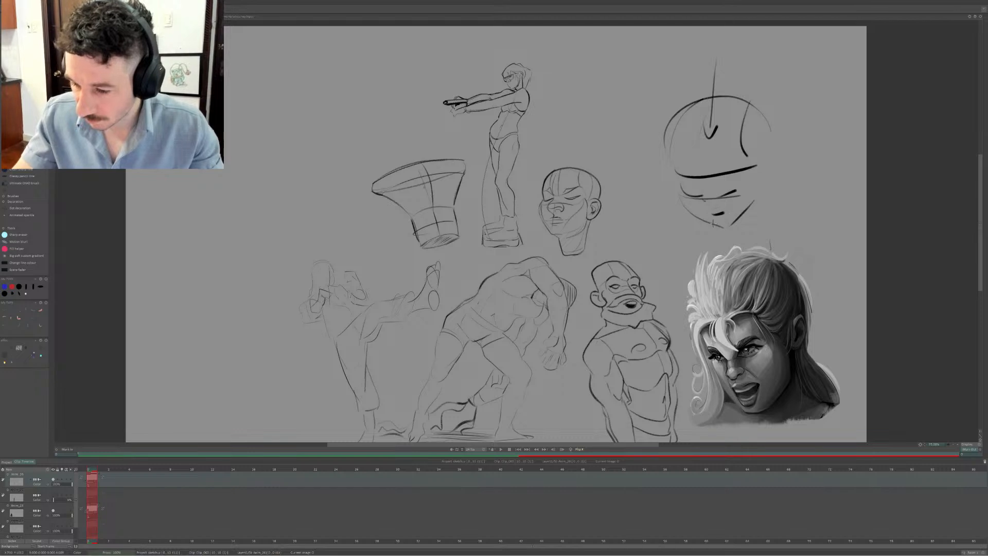
left_click_drag(765, 150, 757, 190)
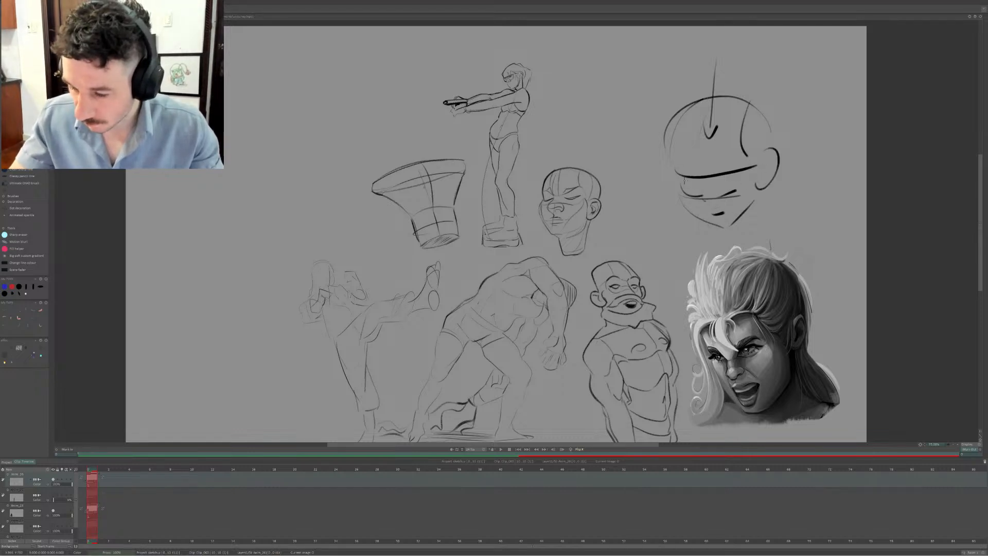
left_click_drag(675, 175, 696, 217)
Erase the simple head sketch above the grayscale portrait
key("e")
mouse_move(718, 103)
left_mouse_down()
mouse_move(692, 172)
mouse_move(713, 155)
mouse_move(775, 180)
mouse_move(709, 121)
left_mouse_up()
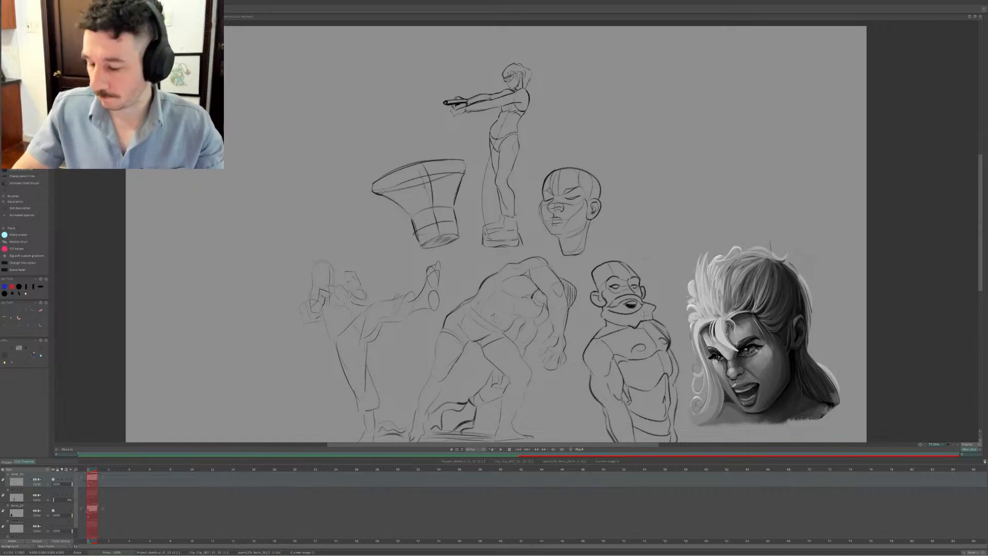
key("e")
Try drawing small arrows pointing down at the masked bust, and undo them
left_click_drag(660, 229, 642, 253)
mouse_move(647, 238)
left_mouse_down()
mouse_move(641, 253)
mouse_move(655, 252)
left_mouse_up()
key("ctrl+z")
key("ctrl+z")
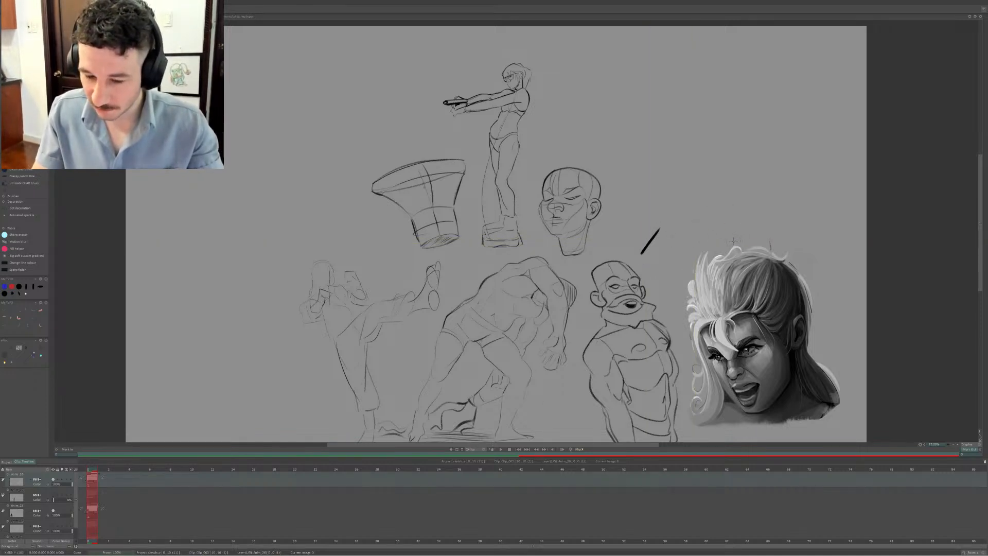
key("ctrl+z")
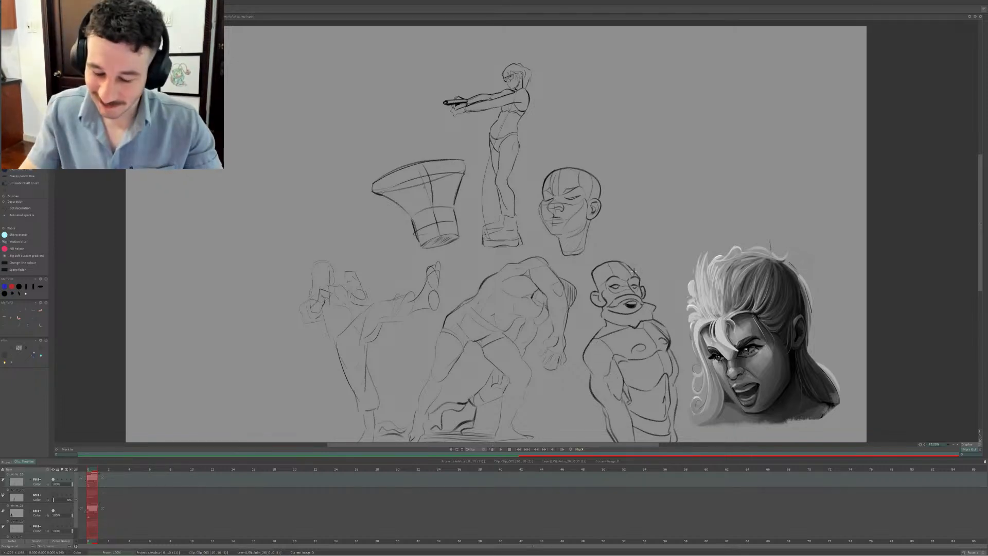
left_click_drag(618, 212, 617, 250)
left_click_drag(627, 237, 618, 249)
key("ctrl+z")
key("ctrl+z")
key("ctrl+z")
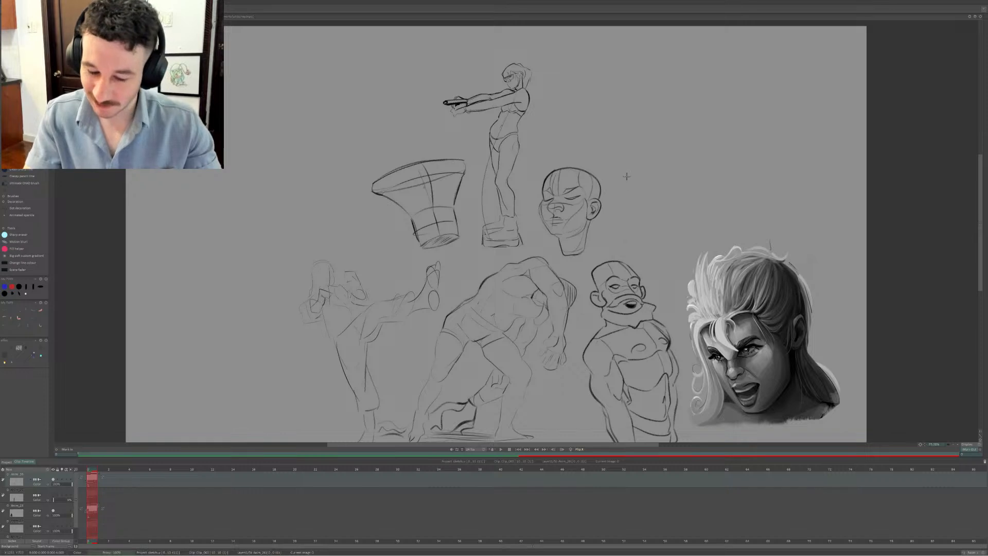
Try an arrow toward the bald head study and a short mark beneath the torso form, undoing both
left_click_drag(620, 138, 595, 163)
left_click_drag(608, 157, 596, 163)
key("ctrl+z")
key("ctrl+z")
key("ctrl+z")
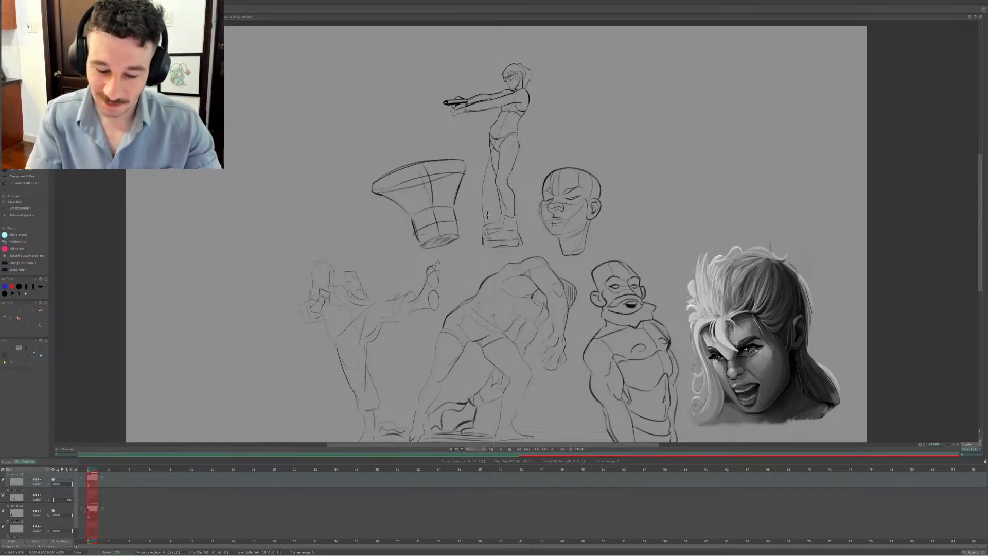
left_click_drag(445, 248, 455, 247)
key("ctrl+z")
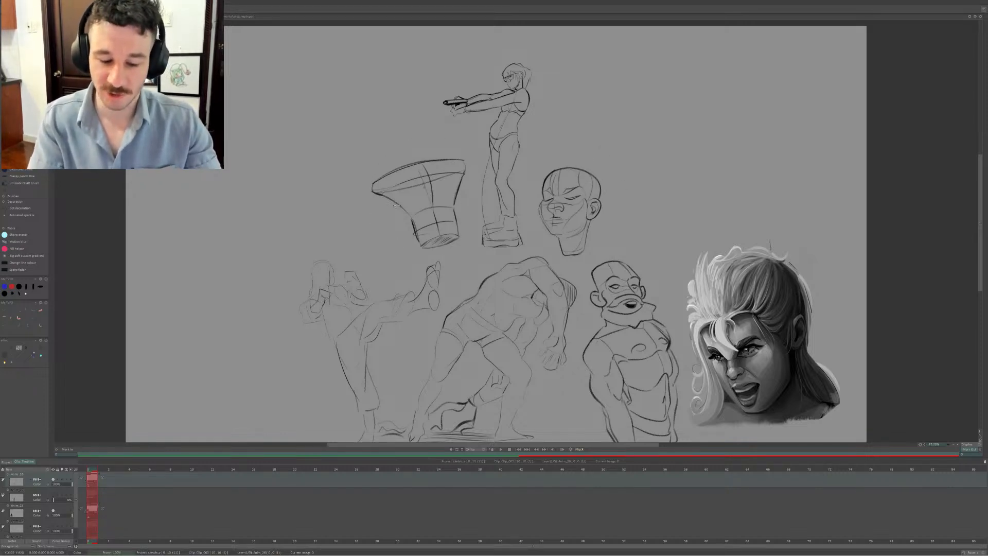
Add curved shoulder contours on both sides of the torso form and short neck lines along its upper edge
left_click_drag(392, 168, 362, 201)
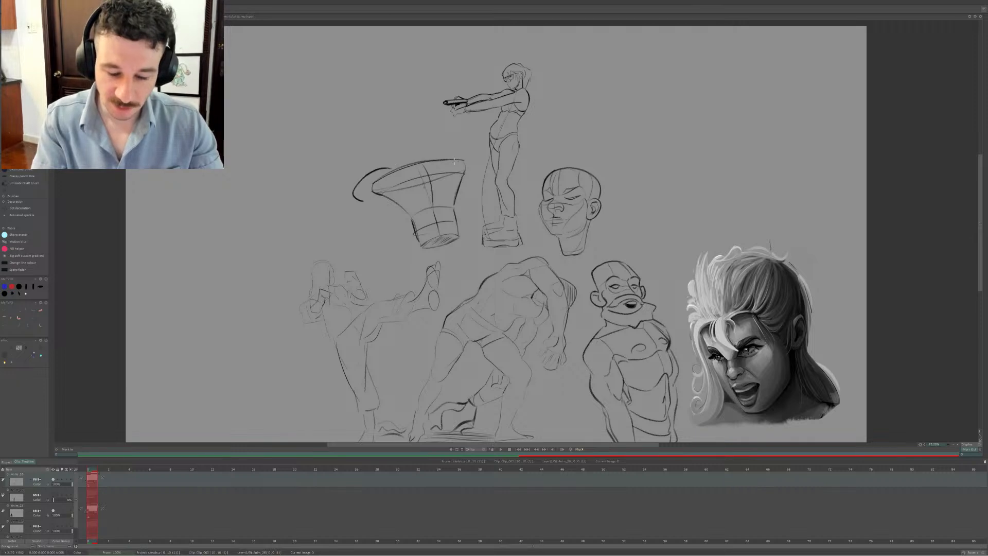
left_click_drag(453, 150, 476, 164)
left_click_drag(470, 169, 473, 177)
key("ctrl+z")
mouse_move(431, 142)
left_mouse_down()
mouse_move(403, 148)
mouse_move(440, 154)
mouse_move(428, 142)
mouse_move(426, 168)
mouse_move(429, 160)
mouse_move(395, 151)
mouse_move(462, 151)
left_mouse_up()
key("ctrl+z")
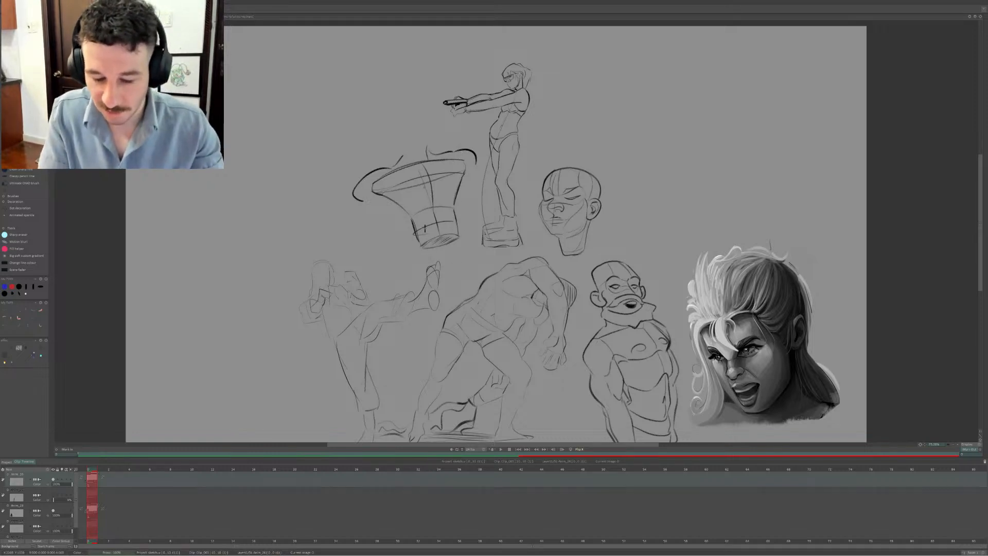
Draw hip curves beneath the torso form's waist and mark the chest and abdomen contours inside it
left_click_drag(421, 253, 468, 252)
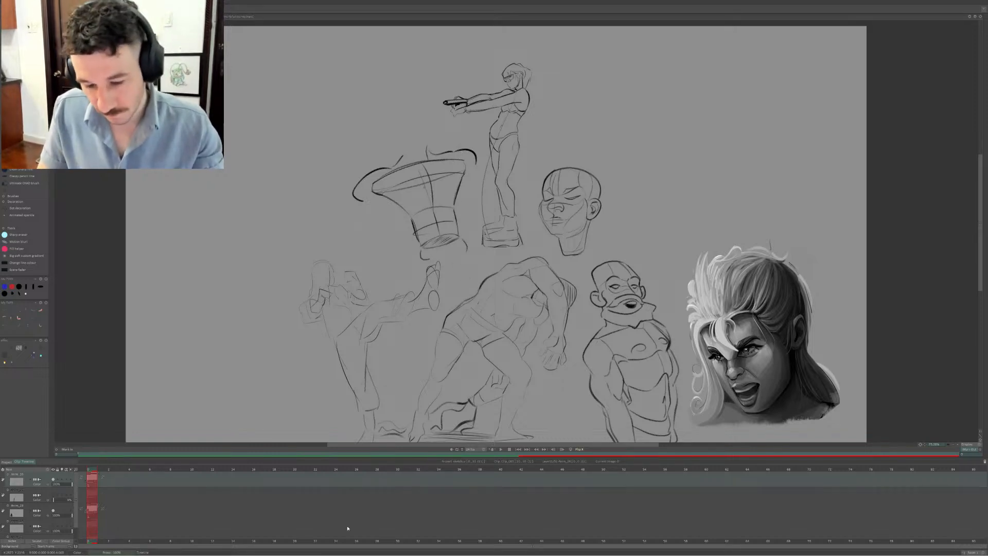
mouse_move(426, 194)
left_mouse_down()
mouse_move(439, 191)
mouse_move(406, 197)
left_mouse_up()
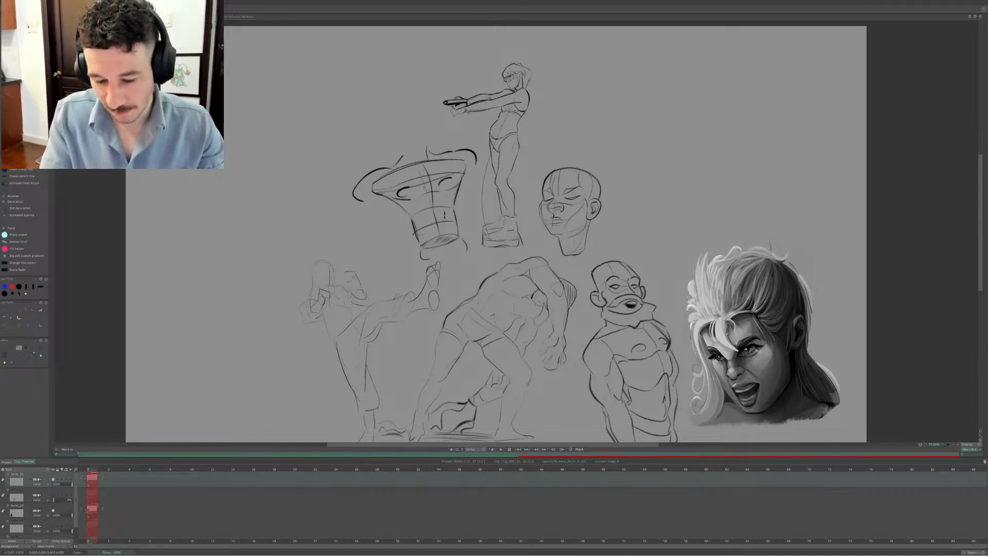
left_click_drag(417, 212, 433, 207)
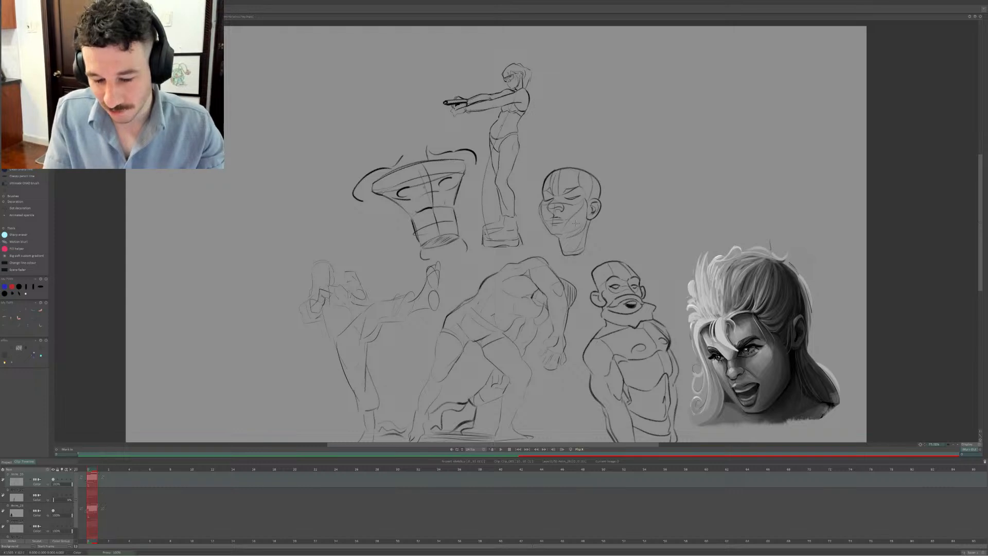
Sketch a head with a rounded cranium, angled jaw, ear and neck above the torso form's shoulders
mouse_move(402, 119)
left_mouse_down()
mouse_move(407, 142)
mouse_move(397, 142)
left_mouse_up()
key("ctrl+z")
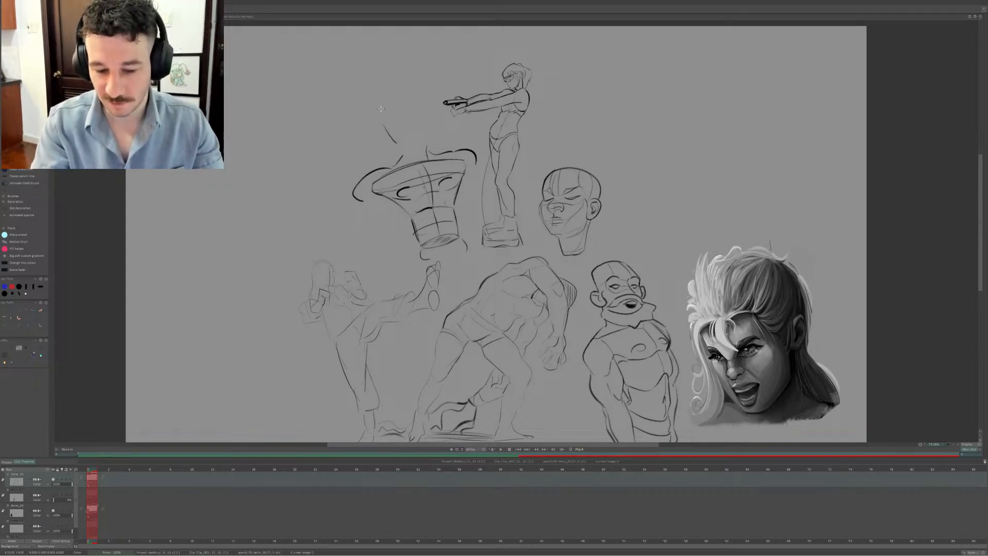
mouse_move(384, 122)
left_mouse_down()
mouse_move(416, 105)
mouse_move(430, 143)
left_mouse_up()
key("ctrl+z")
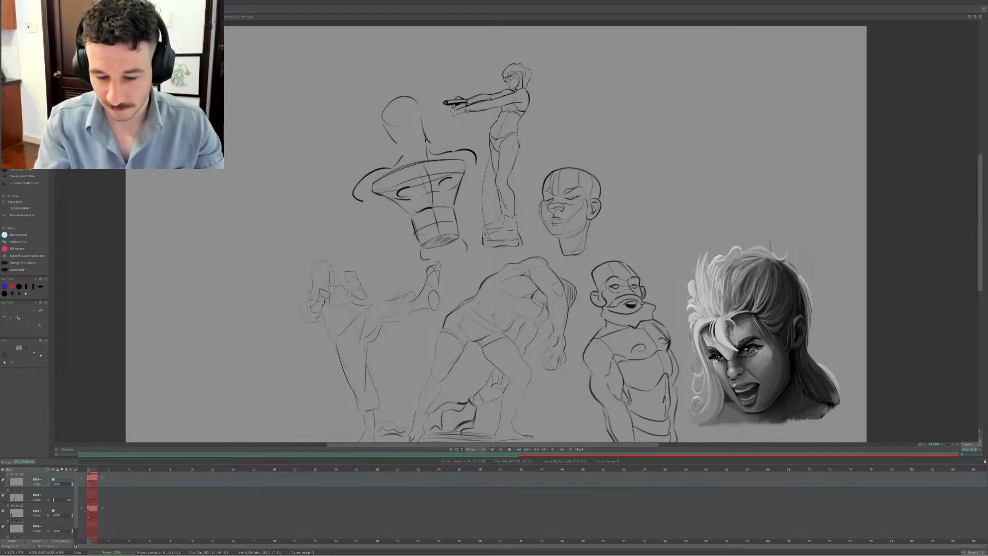
key("ctrl+z")
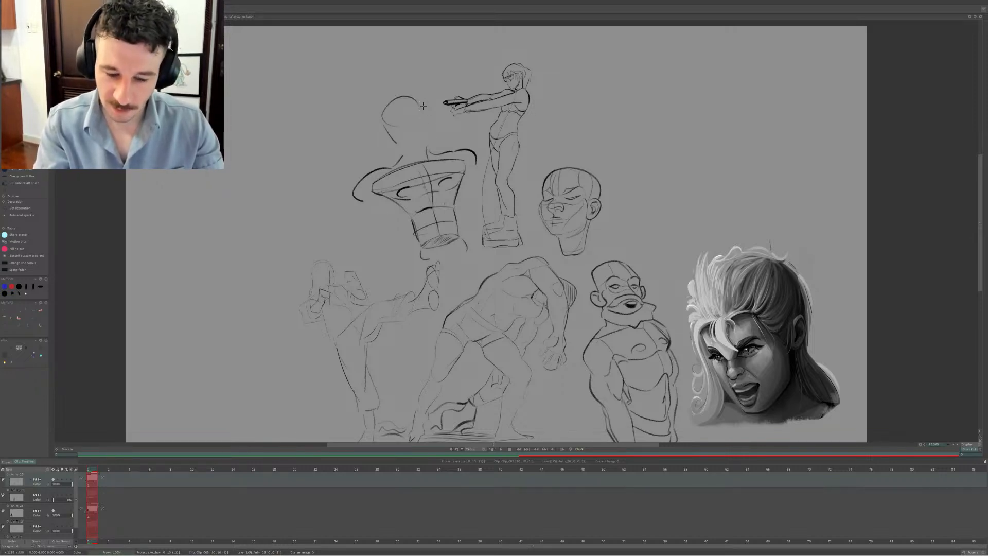
mouse_move(415, 93)
left_mouse_down()
mouse_move(430, 122)
mouse_move(422, 137)
mouse_move(386, 137)
mouse_move(402, 149)
mouse_move(422, 142)
left_mouse_up()
key("ctrl+z")
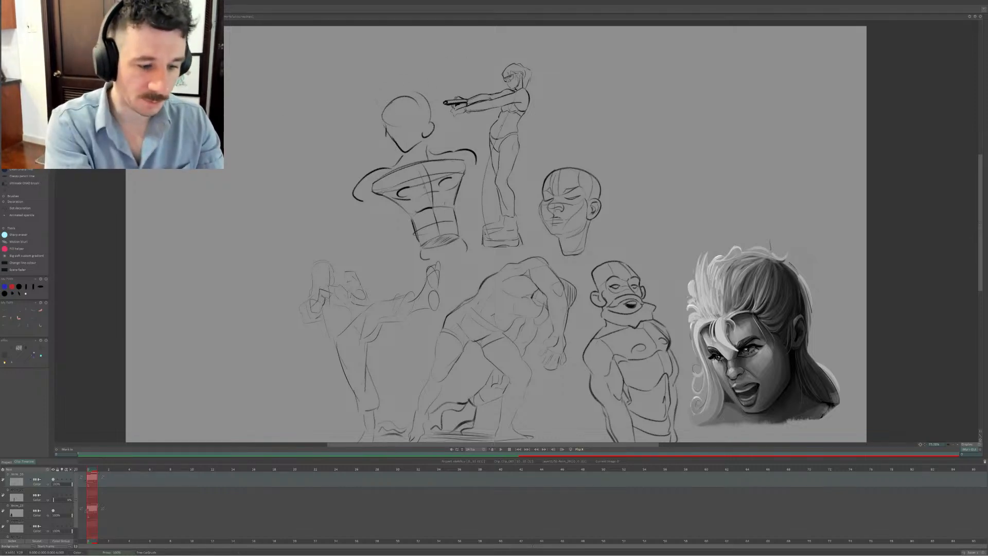
Lasso the sketched head above the torso and scale it down slightly over the neck
key("b")
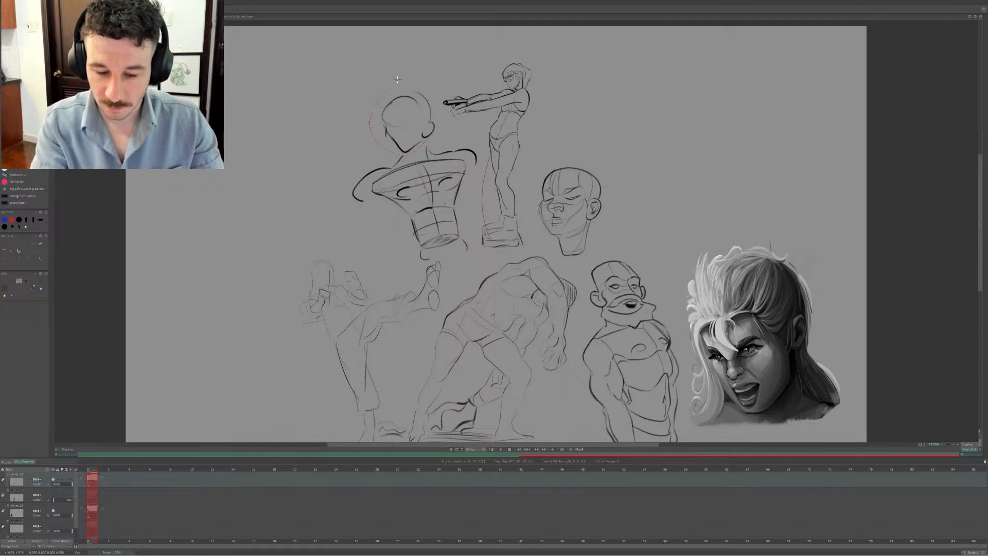
left_click_drag(397, 79, 402, 83)
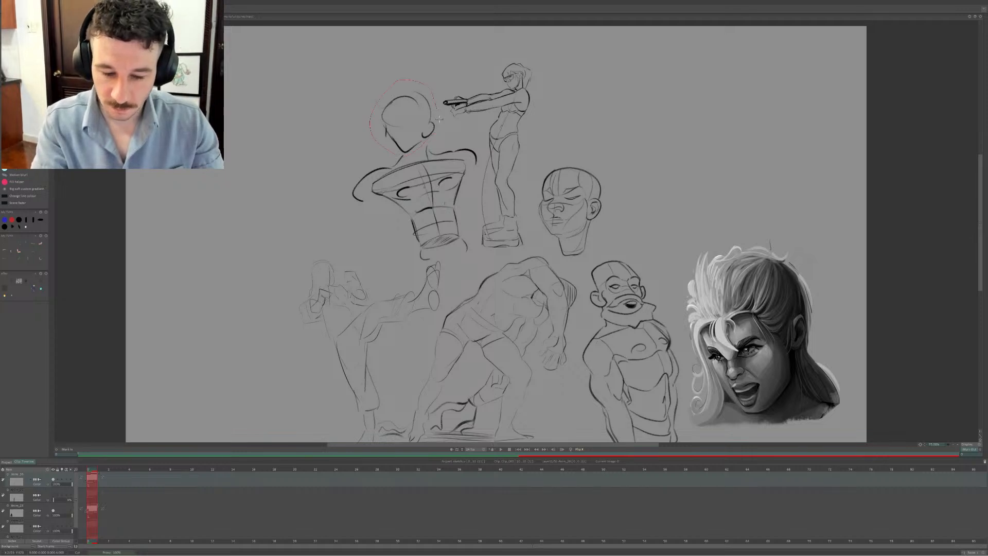
left_click(404, 124)
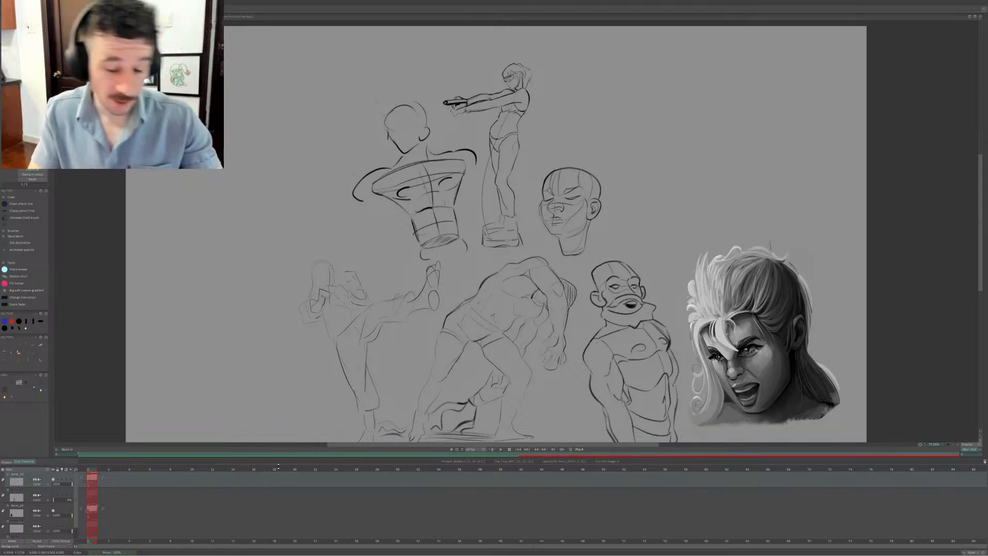
Remove the head's cranium, face and ear above the torso, keeping the V-shaped jaw and neck lines
key("e")
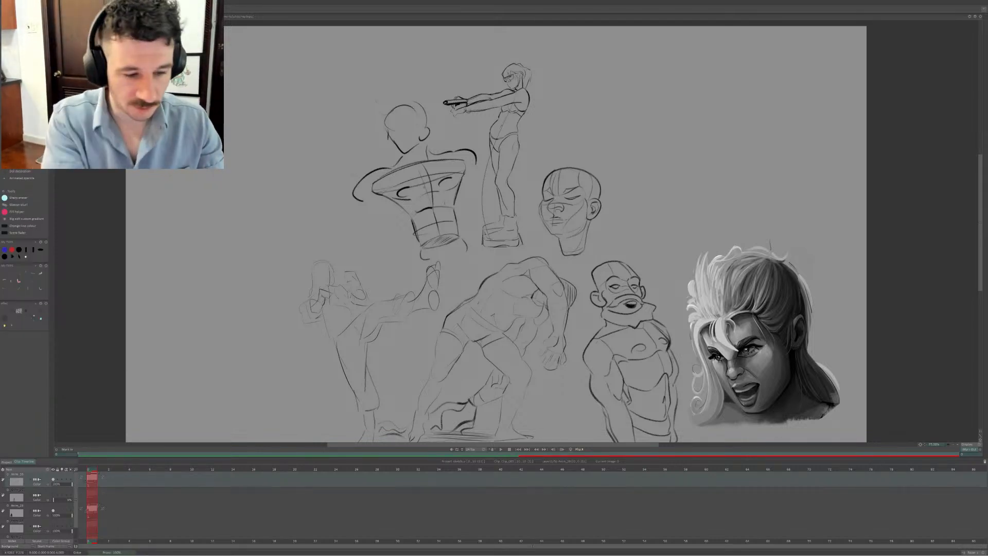
key("b")
mouse_move(431, 122)
left_mouse_down()
mouse_move(431, 135)
mouse_move(392, 147)
mouse_move(423, 99)
mouse_move(432, 123)
left_mouse_up()
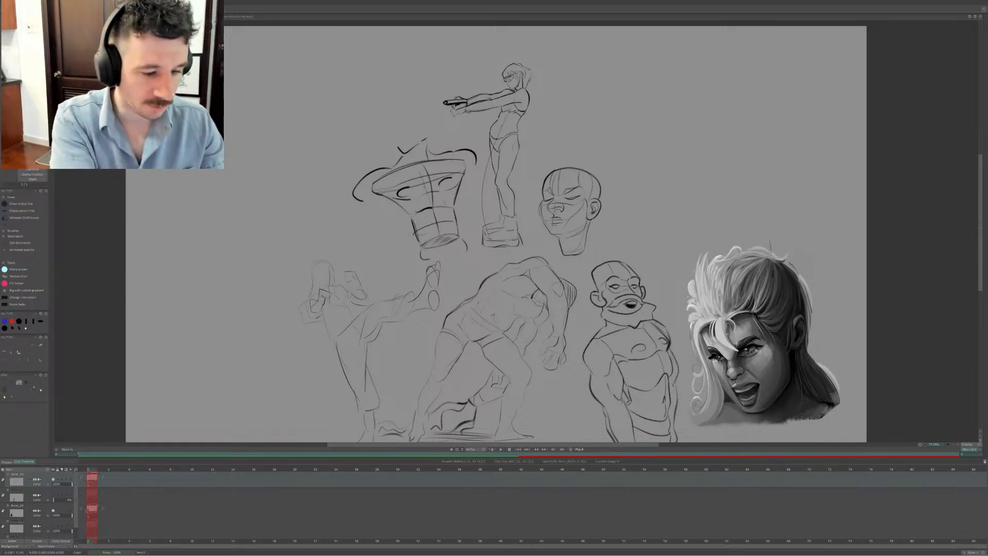
left_click(957, 447)
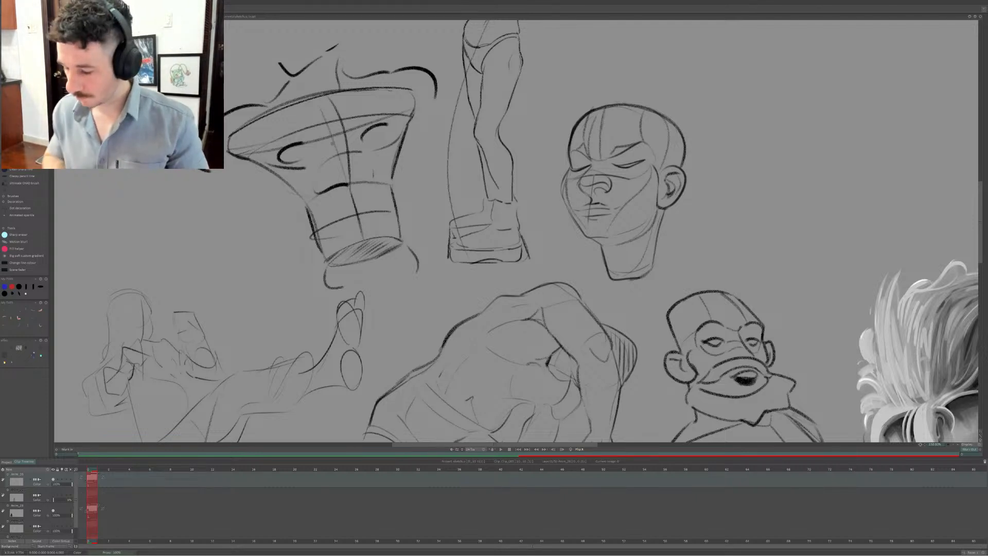
Sketch a curved upper-back gesture line for a new figure on the blank canvas area beside the torso form
scroll(516, 231, "down", 2)
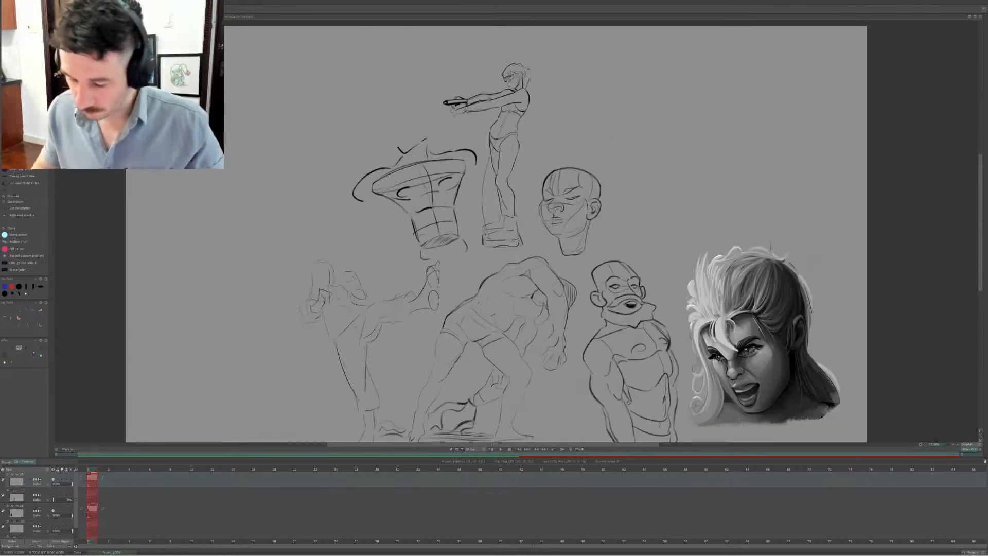
left_click_drag(613, 445, 604, 444)
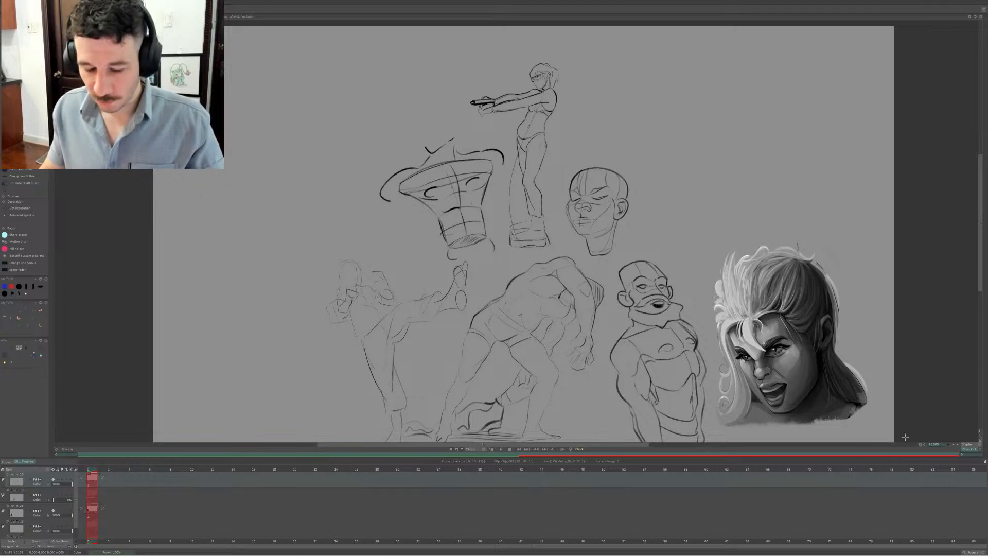
scroll(906, 442, "up", 2)
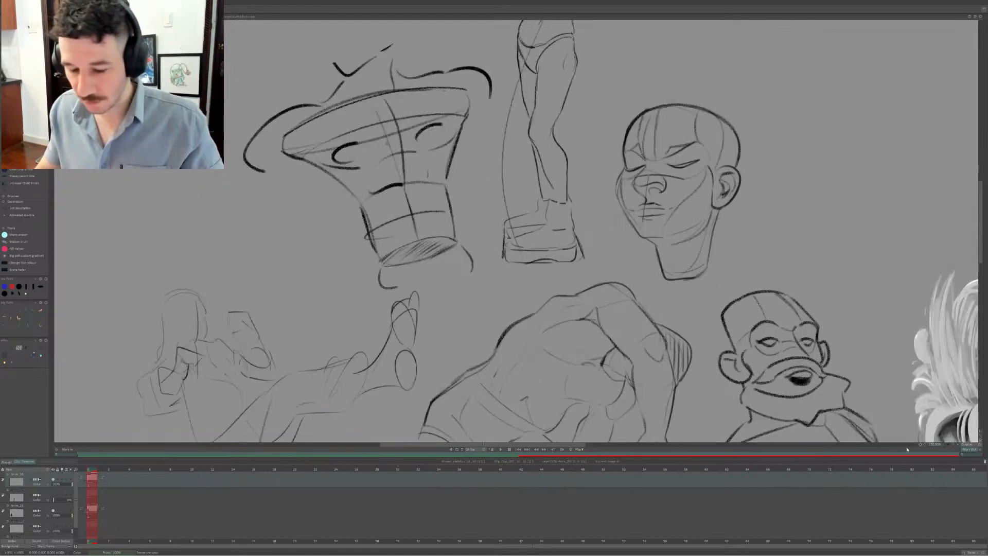
left_click_drag(560, 444, 633, 445)
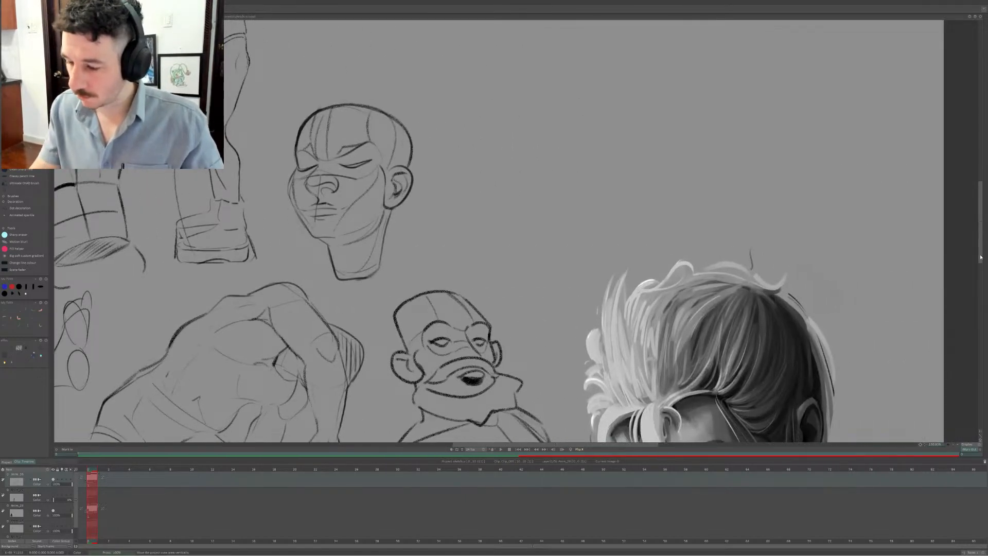
left_click_drag(980, 256, 980, 248)
left_click_drag(561, 445, 394, 446)
left_click_drag(981, 255, 987, 216)
left_click(958, 444)
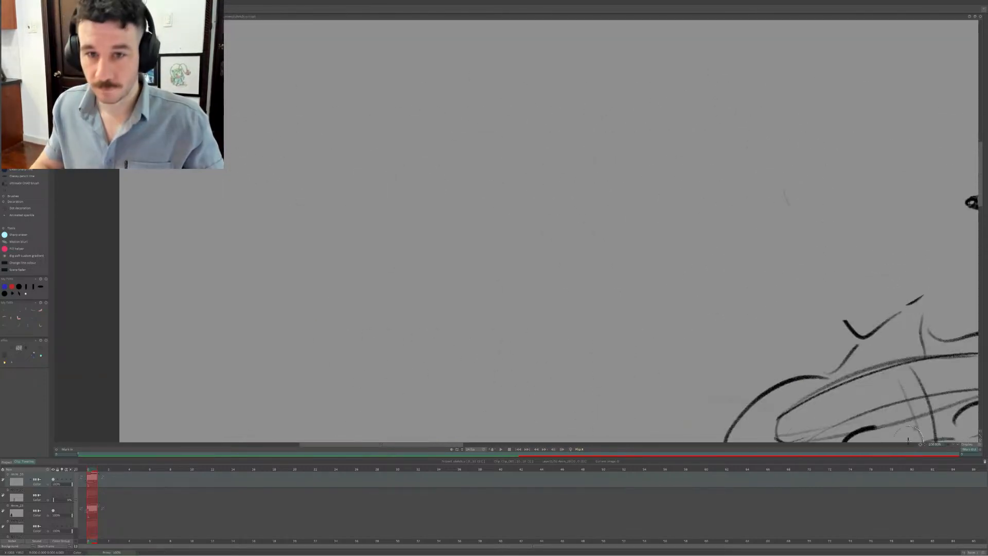
left_click_drag(274, 272, 412, 180)
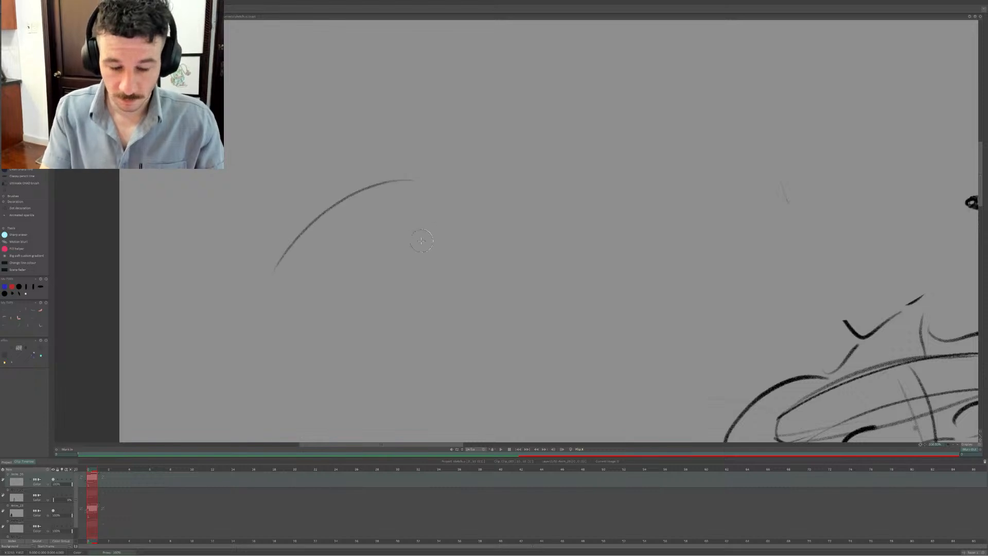
key("ctrl+z")
mouse_move(456, 95)
left_mouse_down()
mouse_move(503, 185)
mouse_move(493, 204)
mouse_move(489, 159)
mouse_move(316, 320)
left_mouse_up()
key("ctrl+z")
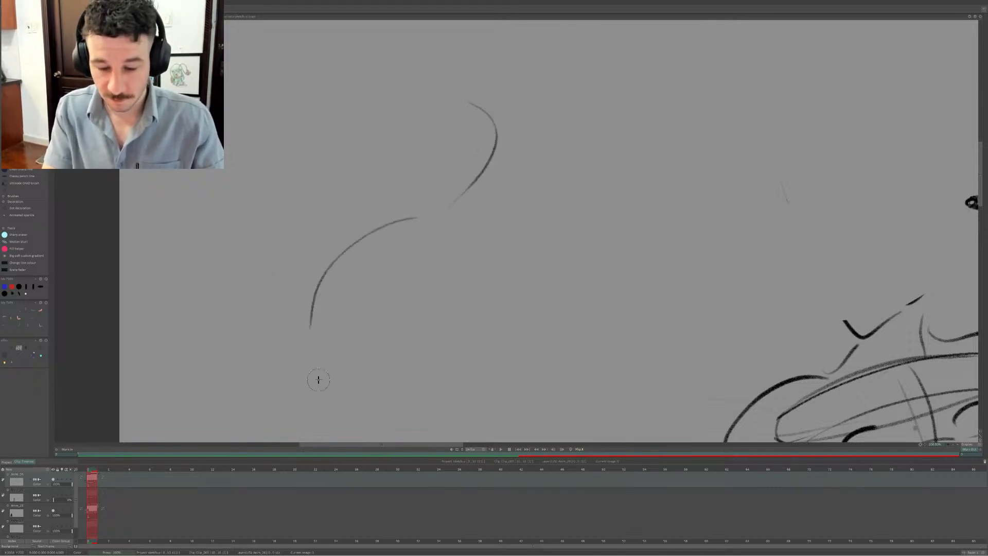
Redraw the new figure's hip arc below the upper-back curve and add a faint diagonal action line through the rear leg
key("ctrl+z")
left_click_drag(437, 216, 367, 278)
left_click_drag(359, 361, 357, 369)
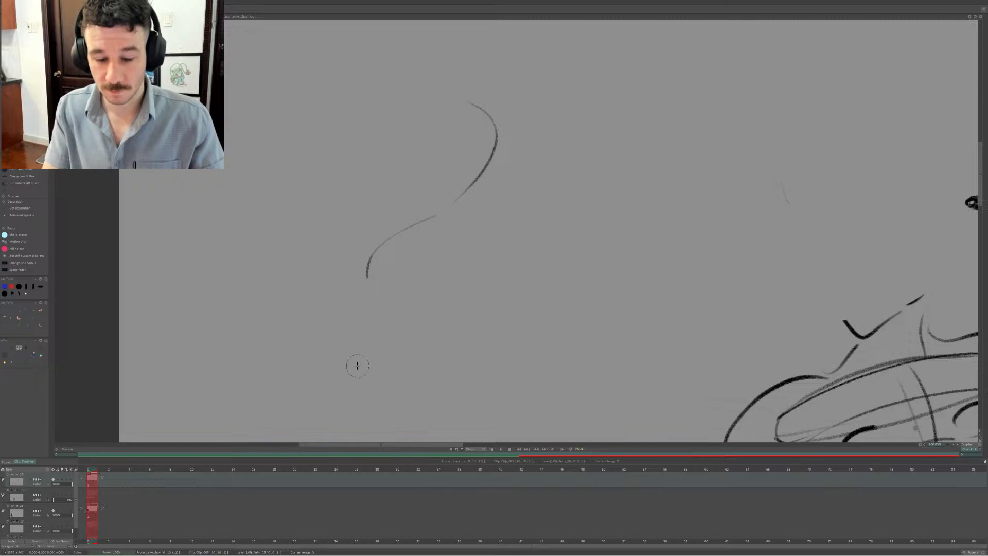
key("ctrl+z")
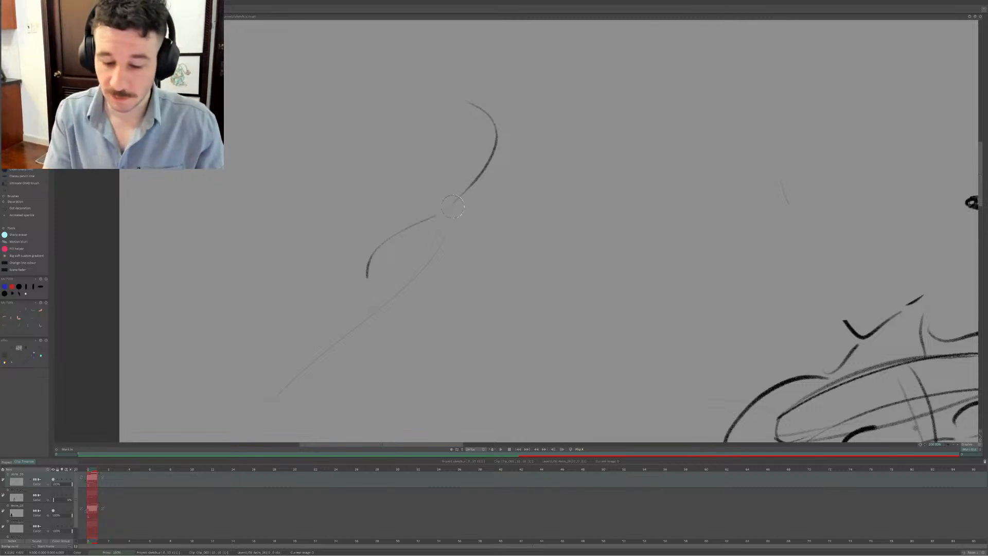
left_click_drag(431, 210, 447, 189)
key("ctrl+z")
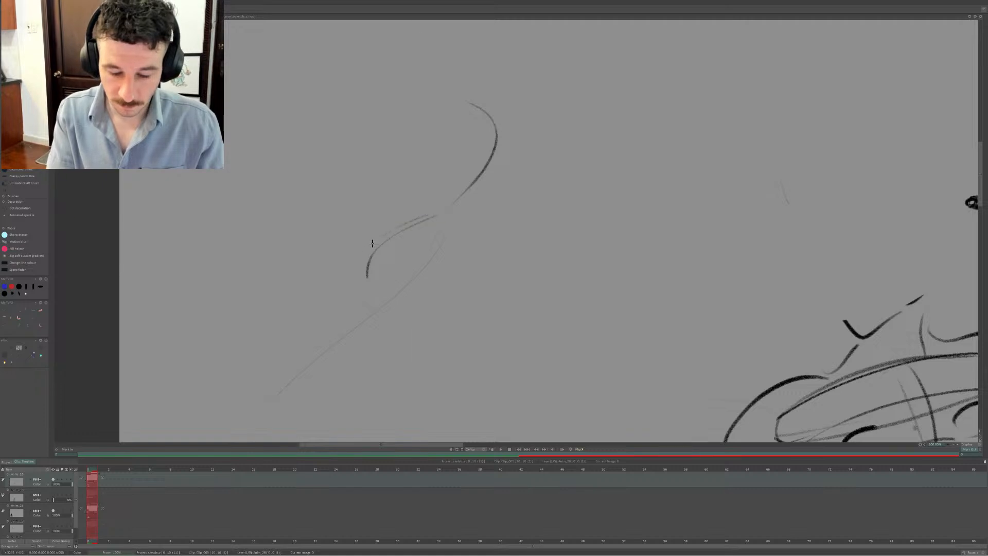
left_click_drag(372, 243, 366, 260)
Sketch the crotch line and curved waist, and extend the contour up into a teardrop-shaped shoulder form
mouse_move(428, 273)
left_mouse_down()
mouse_move(459, 258)
mouse_move(438, 223)
mouse_move(484, 236)
left_mouse_up()
key("ctrl+z")
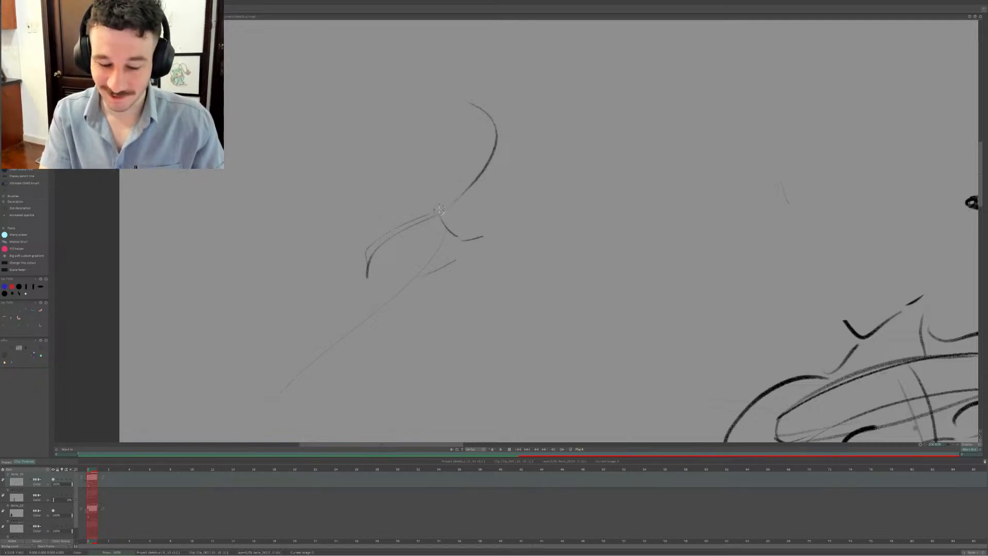
mouse_move(439, 209)
left_mouse_down()
mouse_move(461, 184)
mouse_move(446, 136)
mouse_move(455, 110)
left_mouse_up()
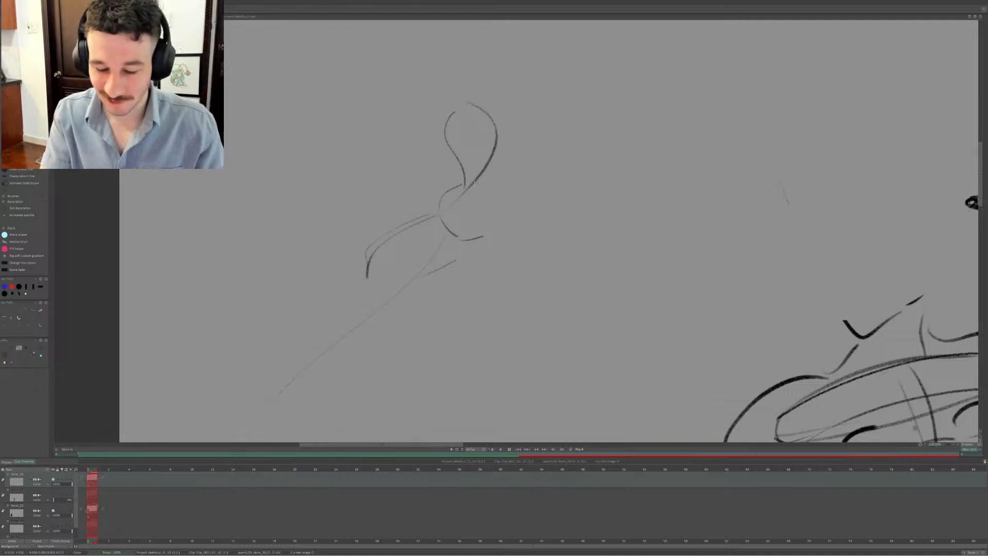
Sketch the projecting chest form beside the teardrop shoulder, with its upper slope, curved inner line and underside
left_click_drag(478, 180, 530, 164)
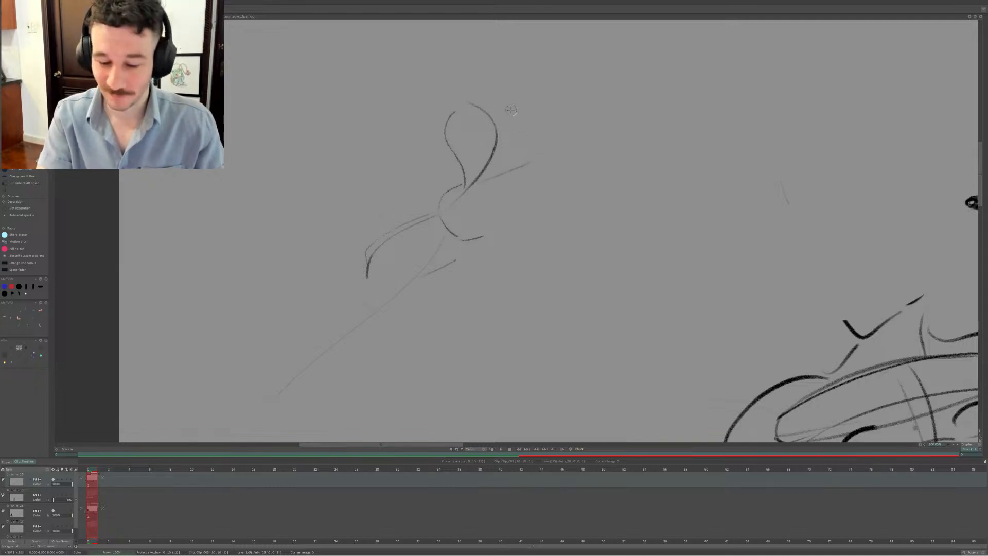
left_click_drag(498, 100, 525, 126)
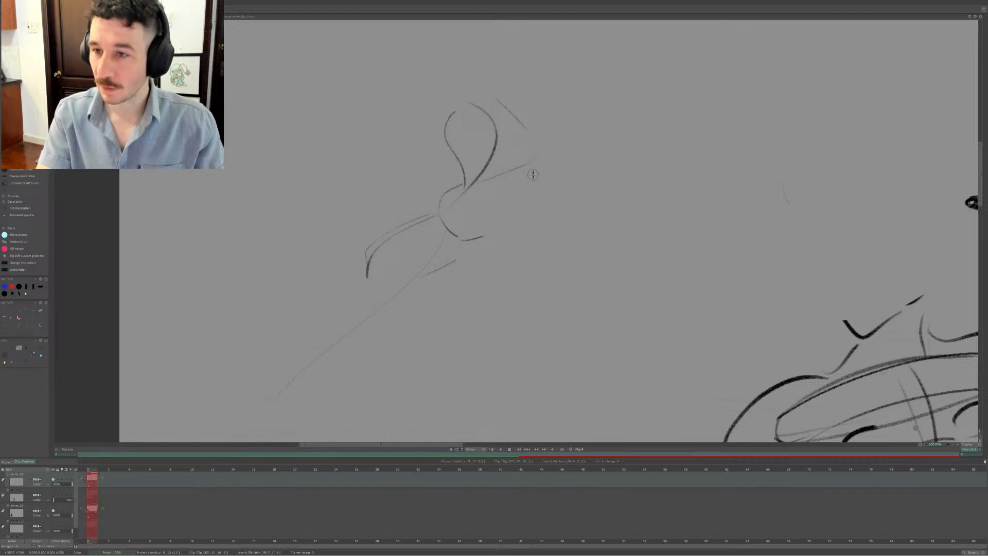
mouse_move(528, 126)
left_mouse_down()
mouse_move(531, 163)
mouse_move(529, 130)
left_mouse_up()
key("ctrl+z")
key("ctrl+z")
key("ctrl+z")
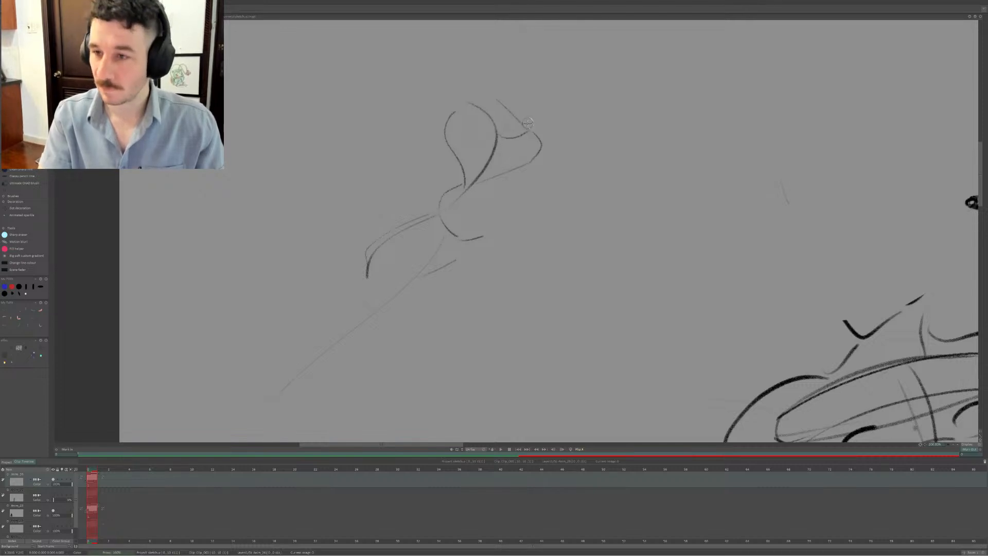
mouse_move(494, 97)
left_mouse_down()
mouse_move(541, 139)
mouse_move(541, 119)
mouse_move(537, 111)
mouse_move(517, 187)
mouse_move(525, 189)
left_mouse_up()
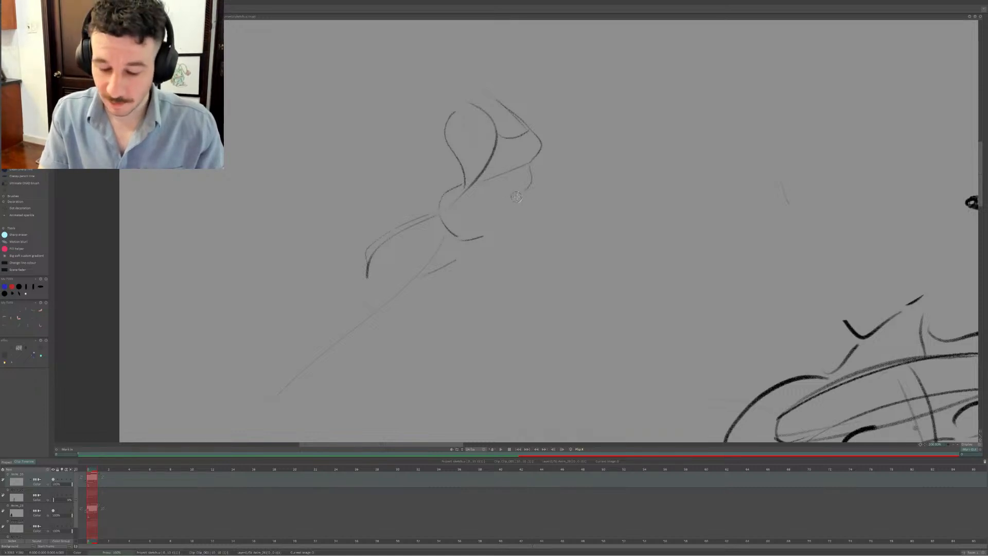
Draw the abdomen's front contour from beneath the chest to the pelvis, with a short contour line inside it
mouse_move(487, 213)
left_mouse_down()
mouse_move(517, 194)
mouse_move(497, 215)
mouse_move(497, 240)
left_mouse_up()
key("ctrl+z")
left_click_drag(512, 204, 497, 241)
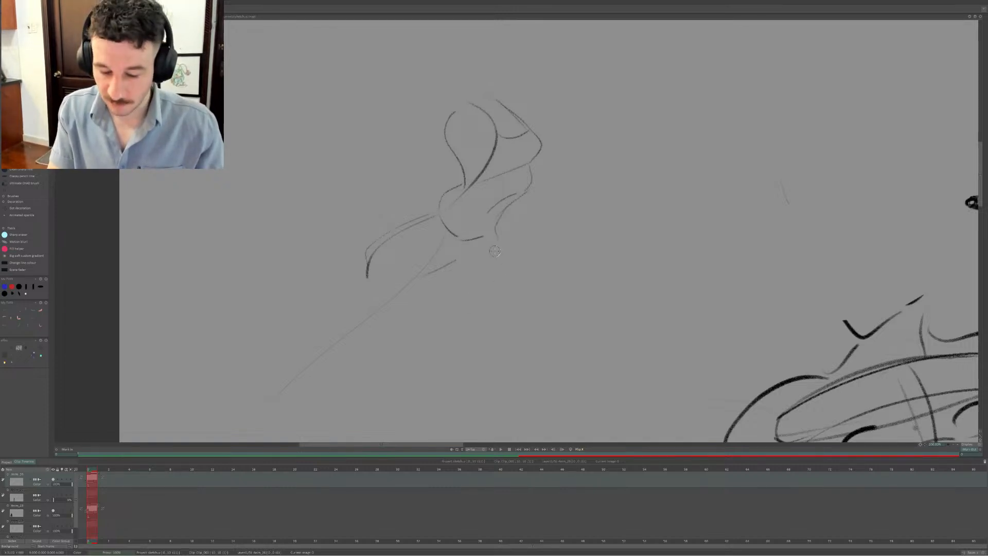
mouse_move(499, 213)
left_mouse_down()
mouse_move(486, 250)
mouse_move(462, 247)
mouse_move(463, 234)
mouse_move(450, 230)
mouse_move(500, 229)
mouse_move(465, 233)
mouse_move(485, 240)
left_mouse_up()
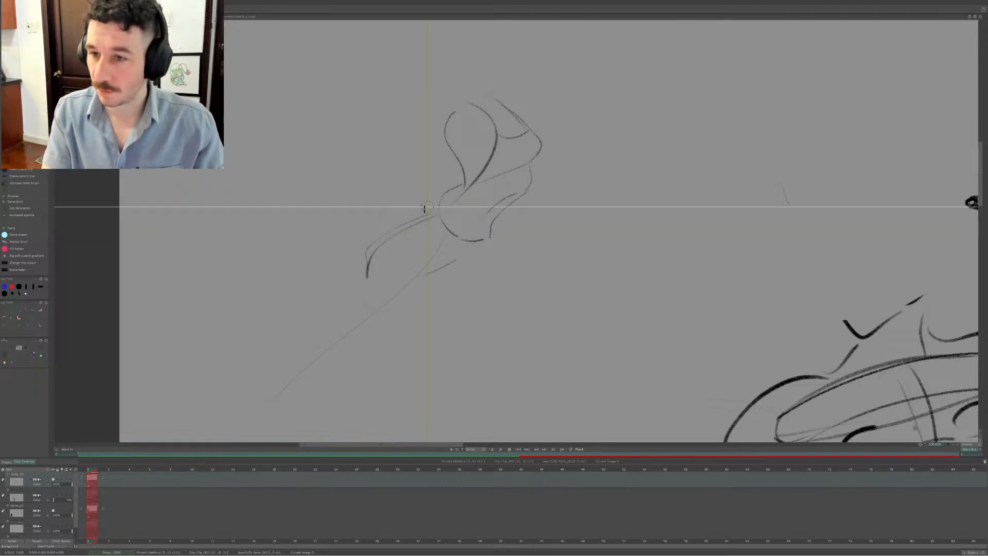
Darken the lower-back, buttock and crotch lines, draw the rear thigh's outer contour and erase the overlapping buttock stroke
mouse_move(420, 214)
left_mouse_down()
mouse_move(444, 194)
mouse_move(366, 264)
mouse_move(369, 278)
mouse_move(422, 211)
left_mouse_up()
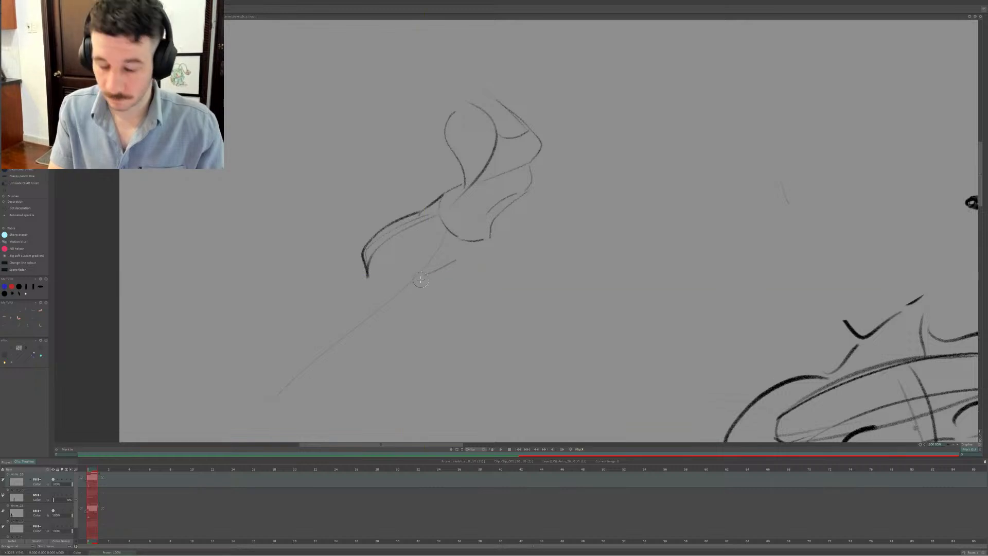
left_click_drag(416, 277, 458, 264)
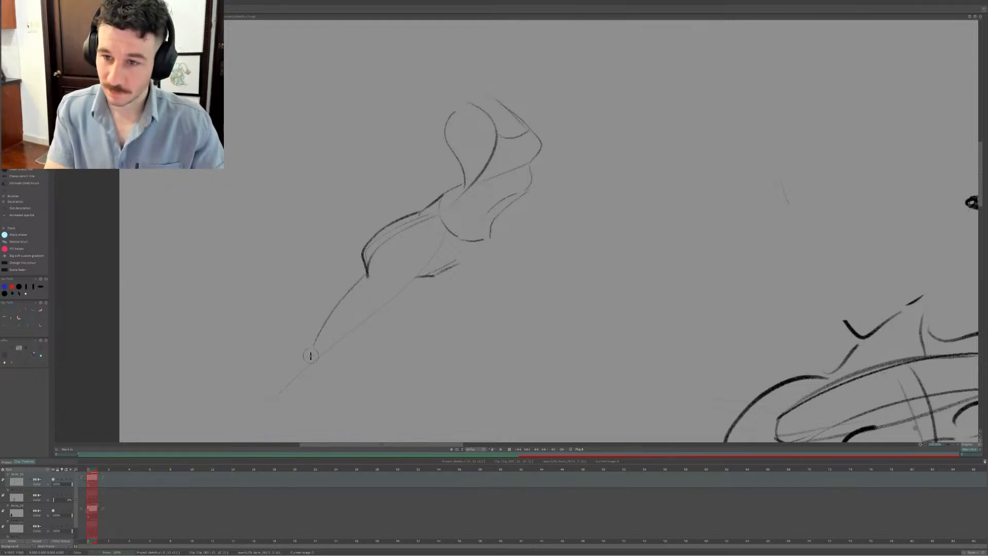
left_click_drag(372, 258, 313, 340)
key("e")
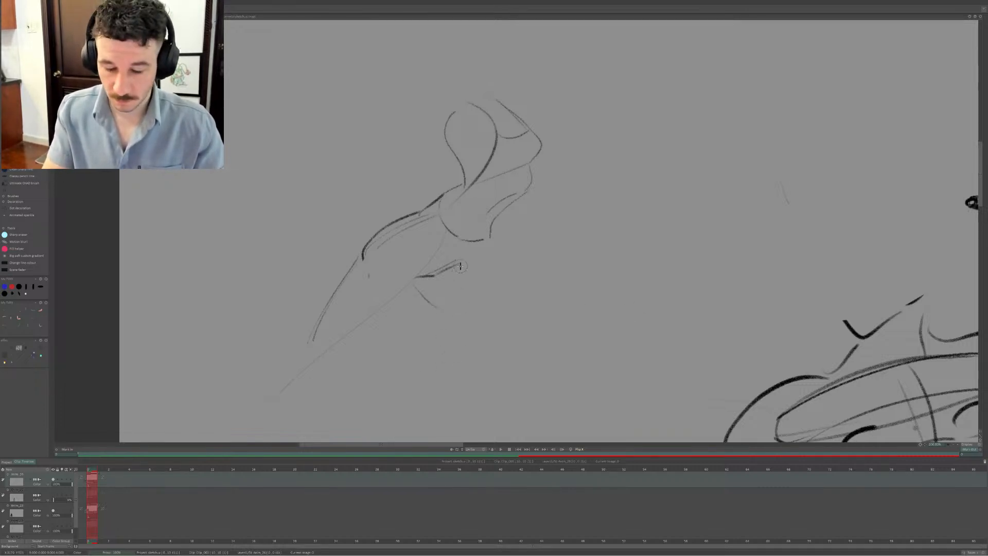
Draw the front thigh's outer contour curving from the hip down to the knee
mouse_move(462, 265)
left_mouse_down()
mouse_move(484, 238)
mouse_move(504, 349)
left_mouse_up()
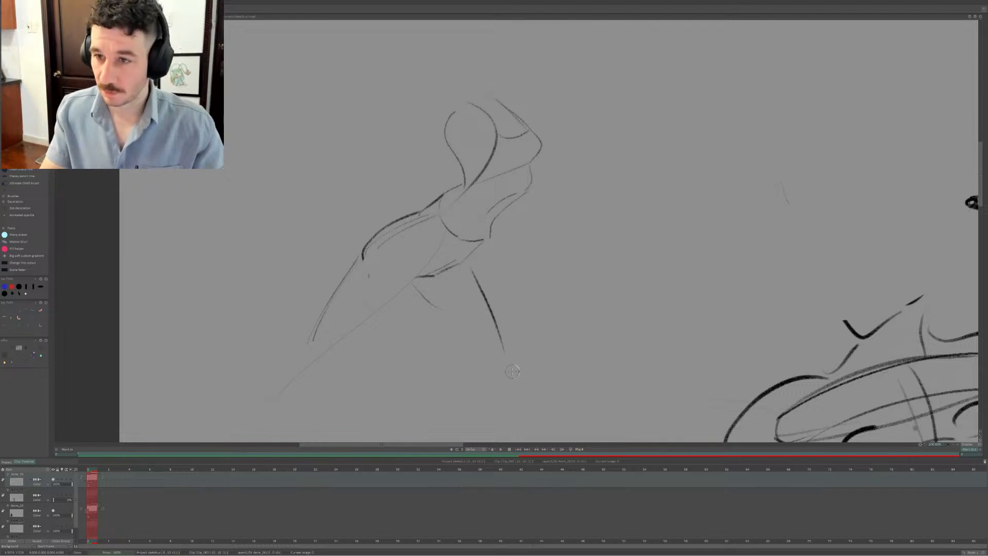
key("ctrl+z")
left_click_drag(472, 270, 495, 354)
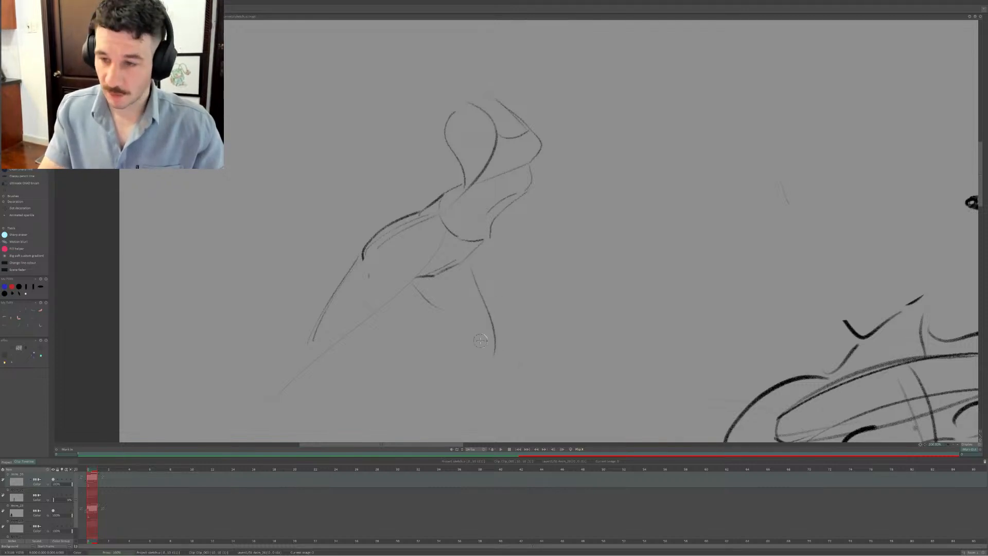
key("ctrl+z")
left_click_drag(466, 268, 491, 362)
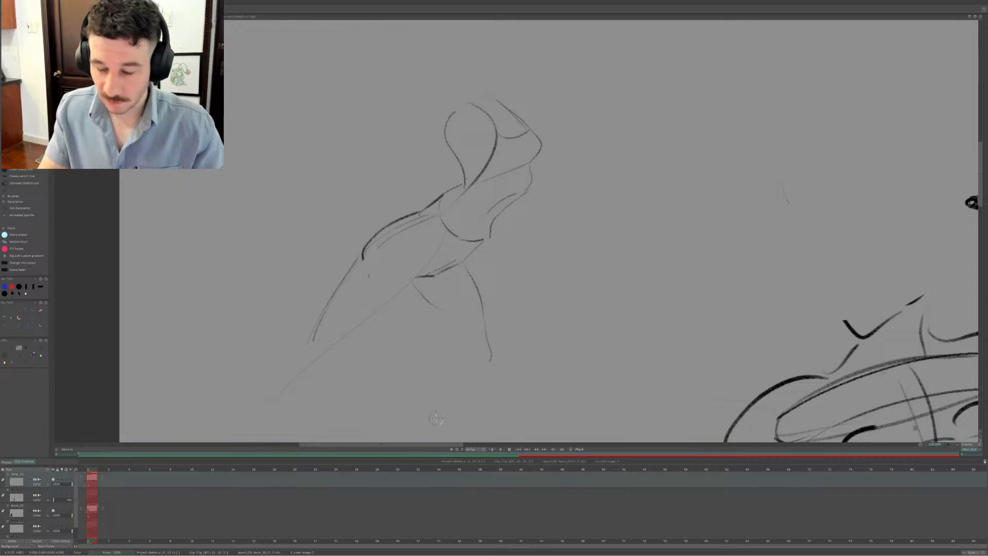
left_click_drag(415, 287, 481, 366)
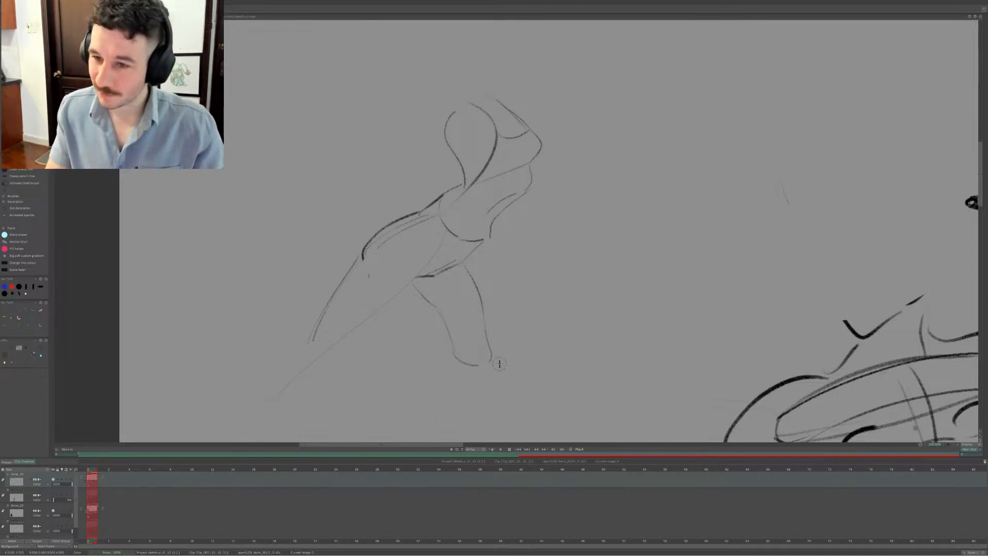
key("ctrl+z")
key("ctrl+z")
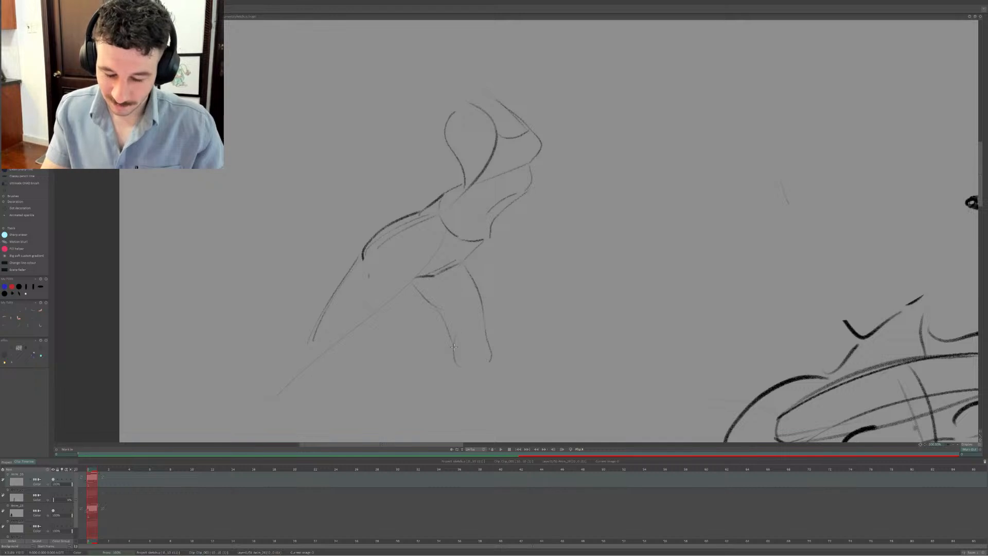
key("ctrl+z")
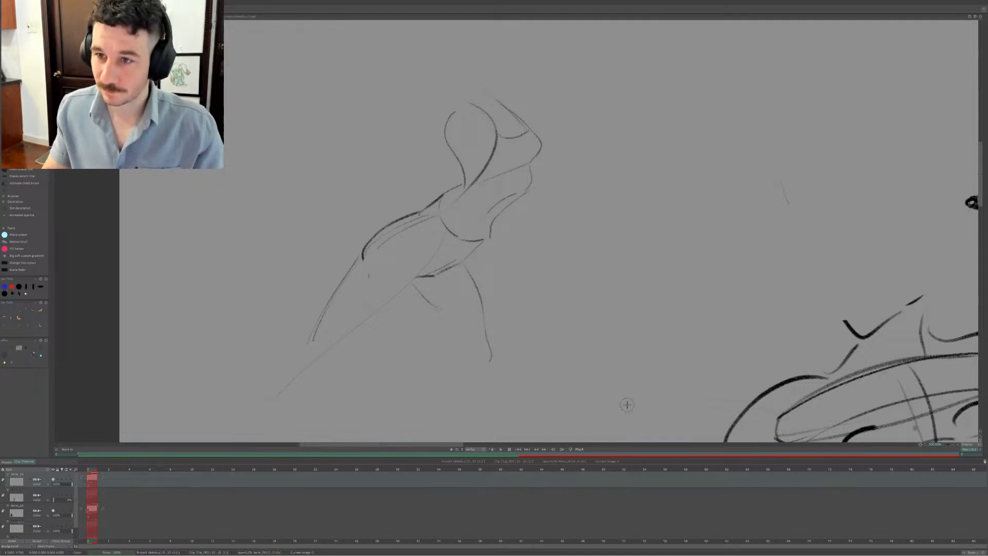
Close the top of the teardrop shoulder form with a rounded contour
mouse_move(451, 154)
left_mouse_down()
mouse_move(453, 102)
mouse_move(480, 109)
left_mouse_up()
key("ctrl+z")
key("ctrl+y")
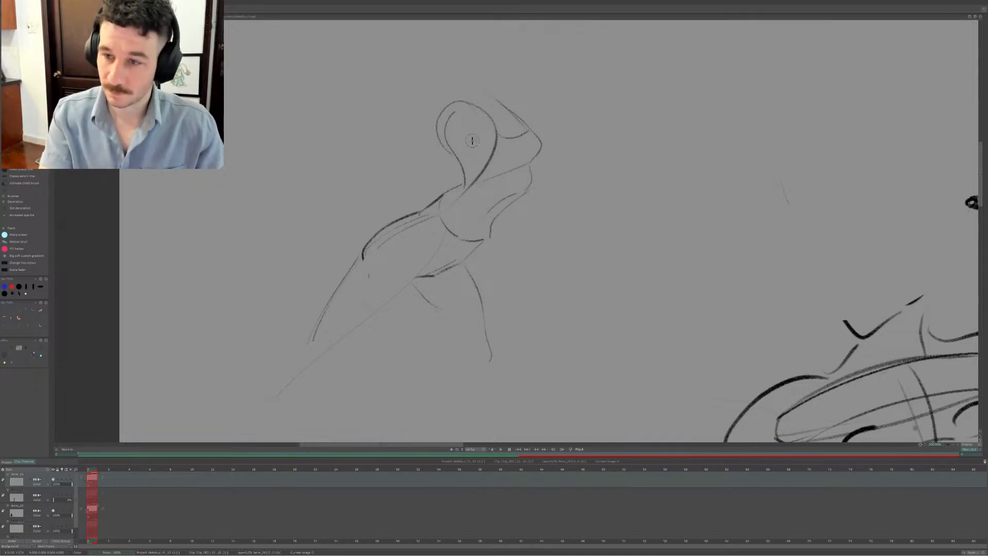
key("ctrl+z")
left_click_drag(456, 148, 491, 127)
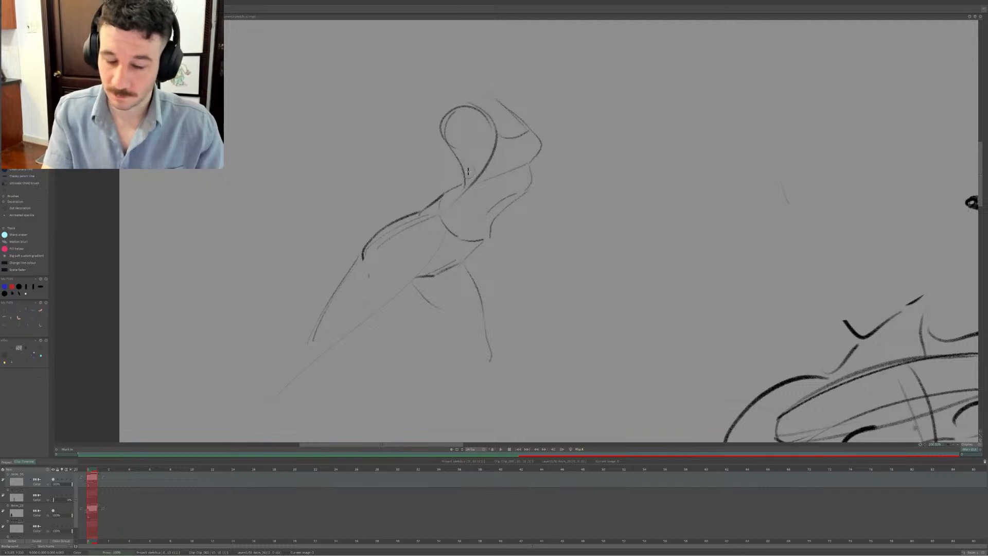
Sketch the upper arm's underside reaching across the chest and the two contours of the raised forearm
left_click_drag(470, 160, 562, 164)
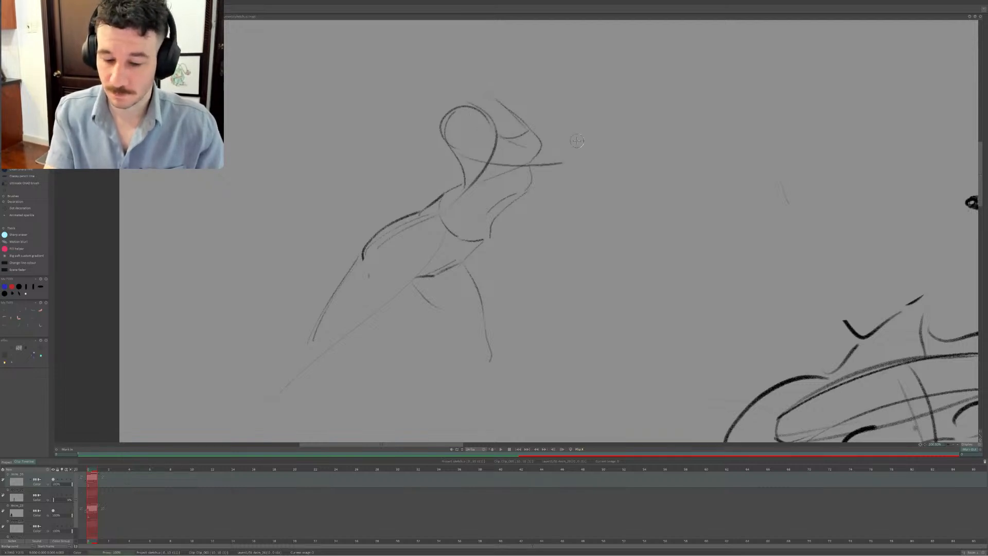
left_click_drag(580, 157, 601, 99)
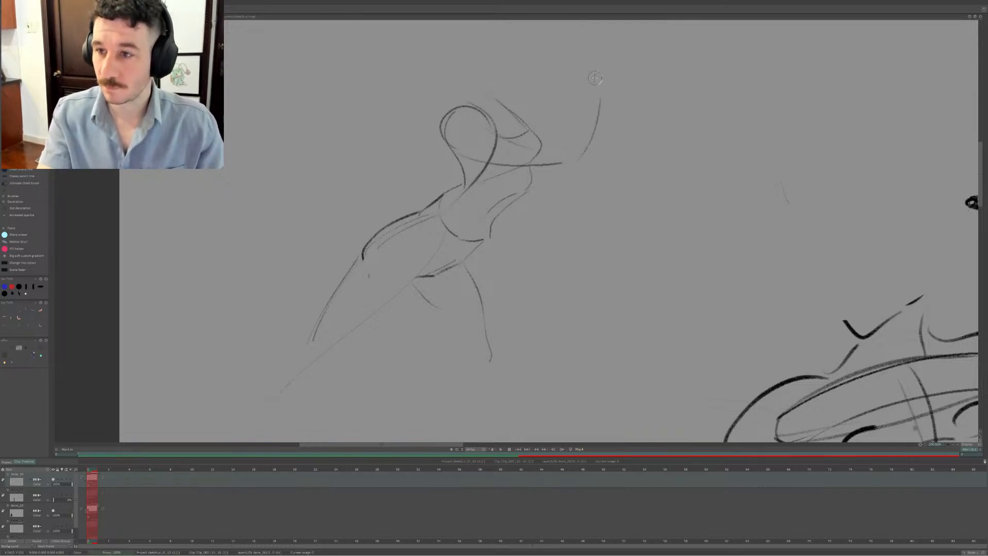
left_click_drag(563, 135, 600, 82)
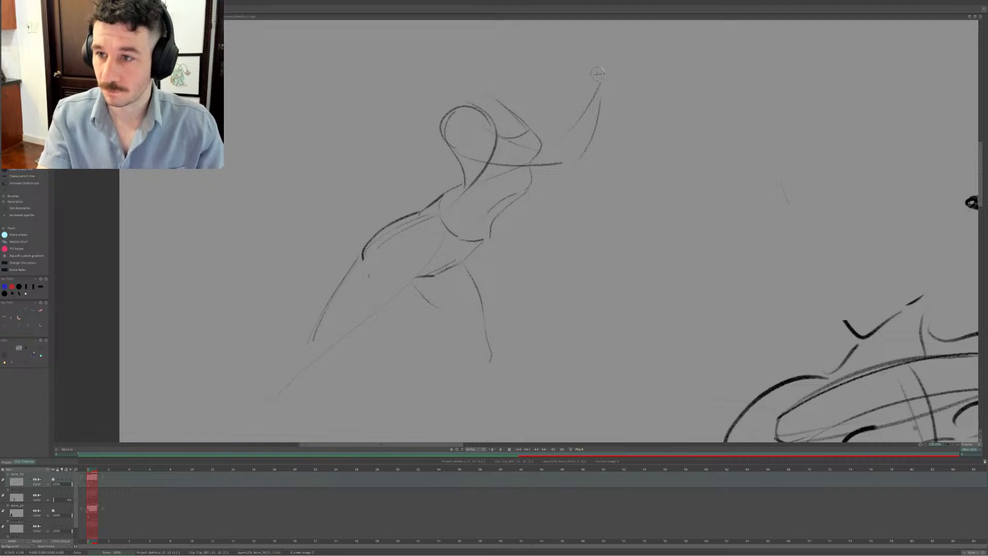
Sketch the raised hand's contour rising from the wrist and angling back in at its base, redrawing the stroke until it fits
mouse_move(600, 87)
left_mouse_down()
mouse_move(609, 49)
mouse_move(601, 87)
left_mouse_up()
key("ctrl+z")
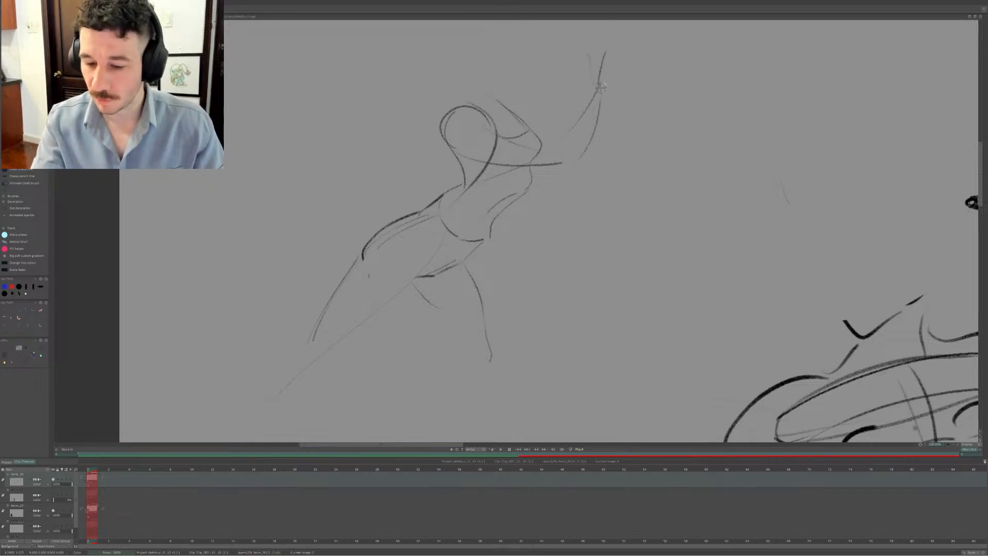
key("ctrl+z")
left_click_drag(606, 50, 603, 83)
key("ctrl+z")
left_click_drag(602, 49, 603, 80)
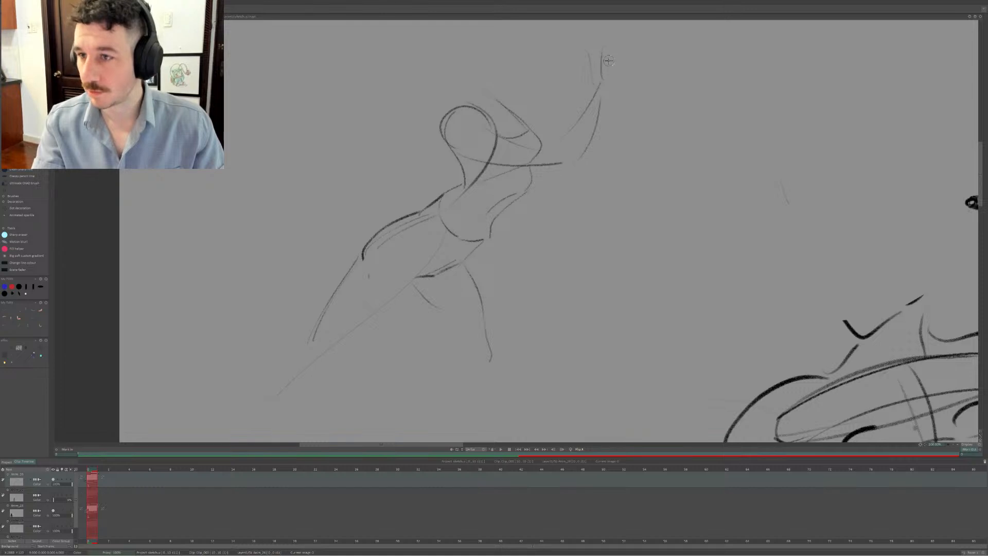
key("ctrl+z")
left_click_drag(609, 35, 611, 77)
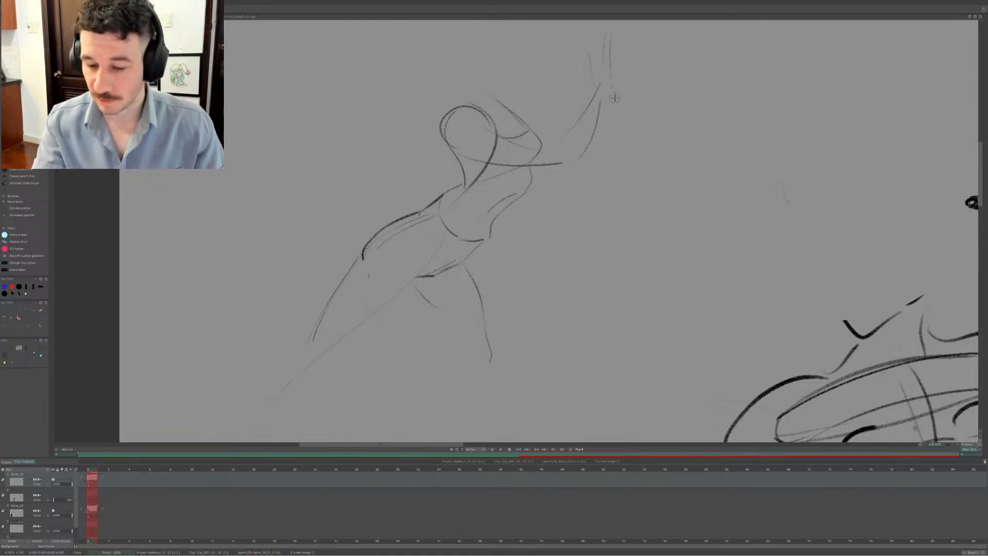
key("ctrl+z")
left_click_drag(609, 30, 611, 85)
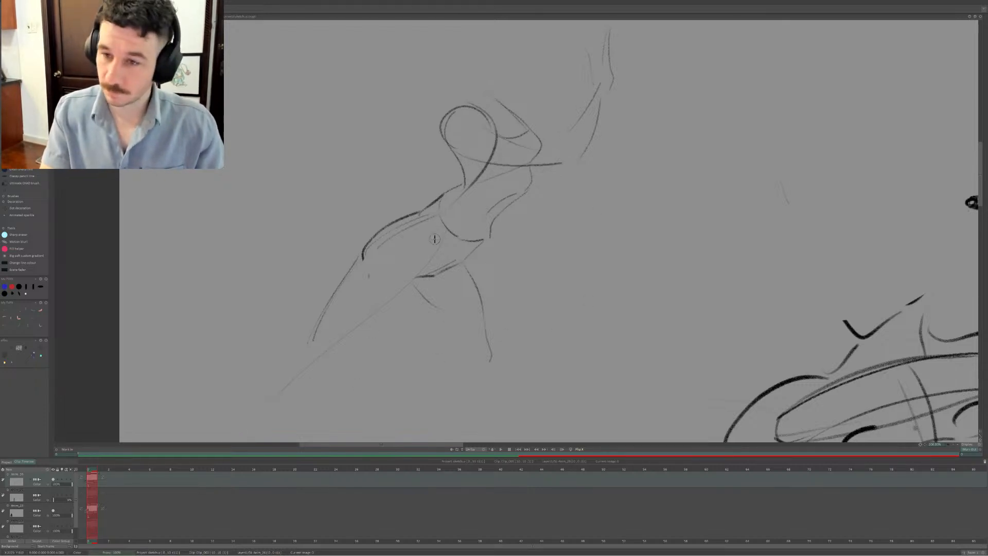
Draw a curved line from the lower back around to the crotch, separating the rear thigh and buttock from the pelvis
mouse_move(420, 216)
left_mouse_down()
mouse_move(431, 227)
mouse_move(430, 263)
left_mouse_up()
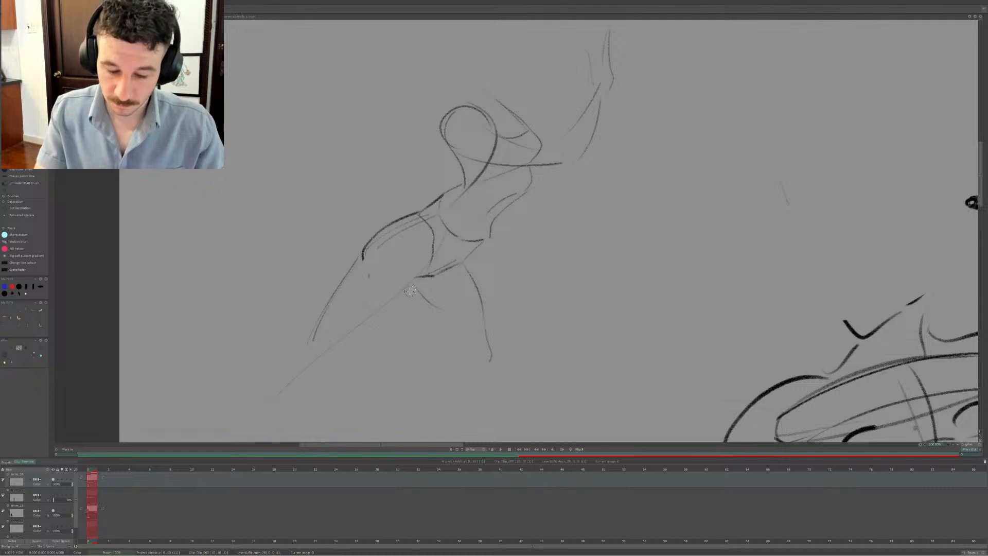
key("ctrl+z")
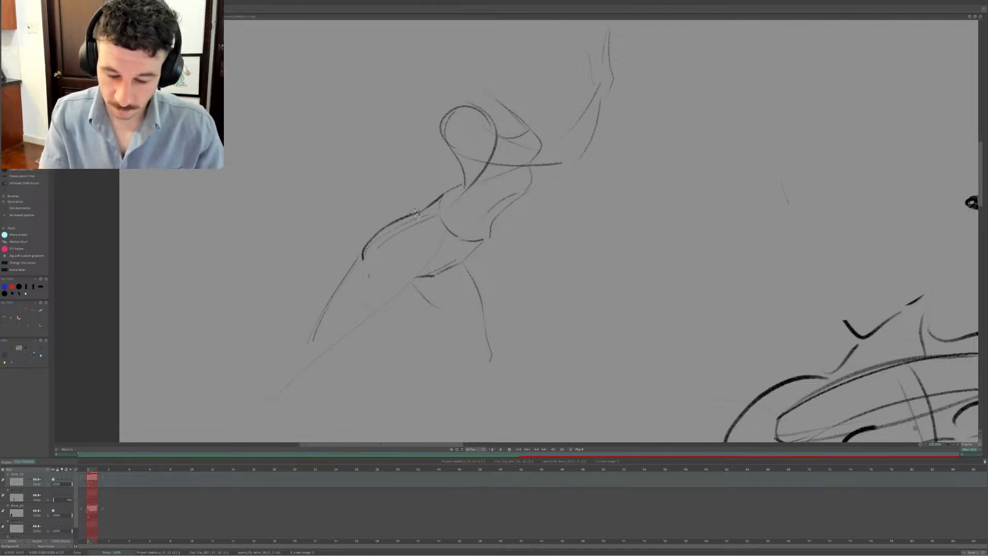
key("ctrl+z")
mouse_move(421, 214)
left_mouse_down()
mouse_move(436, 261)
mouse_move(416, 277)
left_mouse_up()
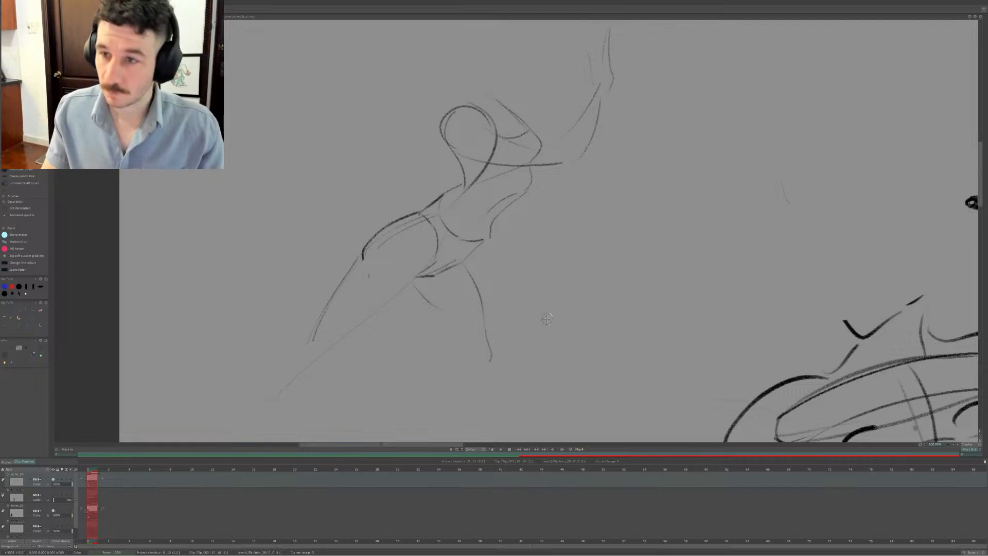
Extend the neck line upward from the chest and sketch the upturned face profile with forehead, nose and lips
left_click_drag(469, 77, 502, 114)
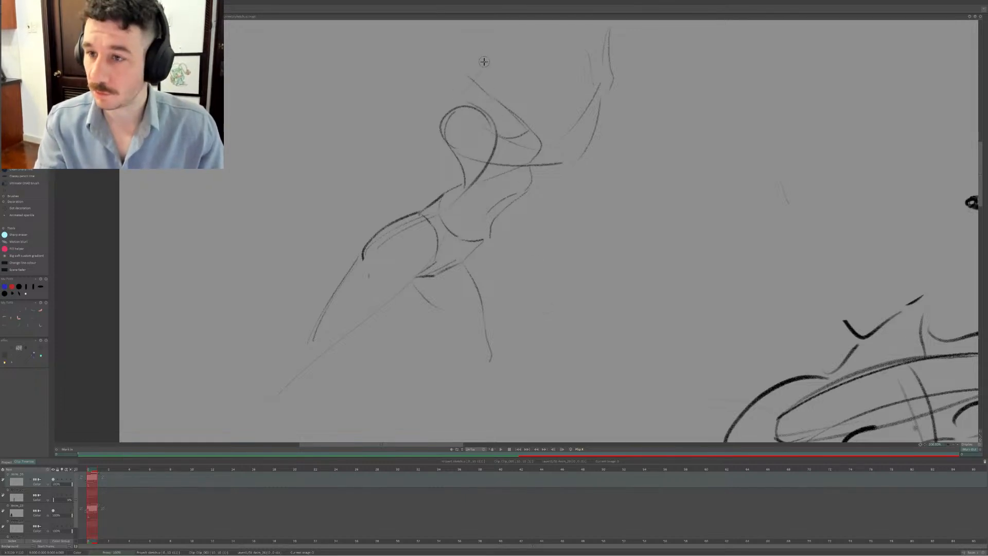
left_click_drag(418, 65, 485, 62)
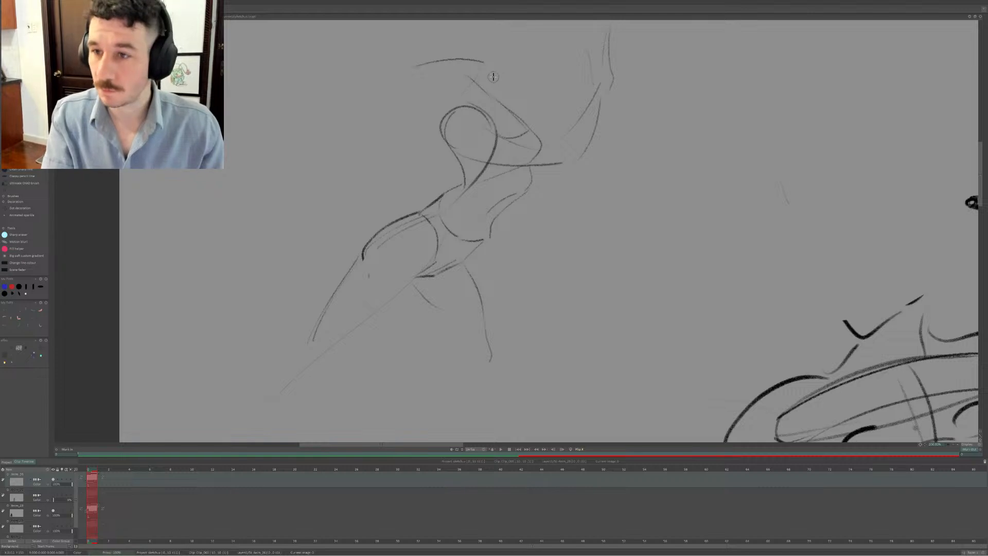
key("ctrl+z")
mouse_move(416, 61)
left_mouse_down()
mouse_move(454, 54)
mouse_move(483, 63)
mouse_move(471, 62)
mouse_move(474, 51)
mouse_move(442, 49)
mouse_move(463, 41)
left_mouse_up()
key("ctrl+z")
key("ctrl+z")
key("ctrl+z")
key("ctrl+z")
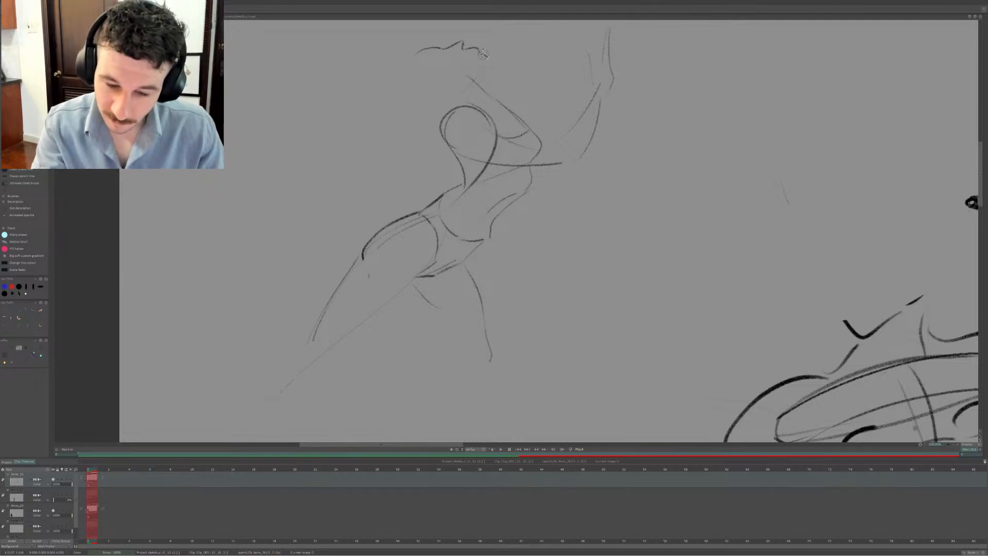
Draw the chin and jaw and the rounded back of the head down toward the neck
left_click_drag(481, 50, 483, 65)
key("ctrl+z")
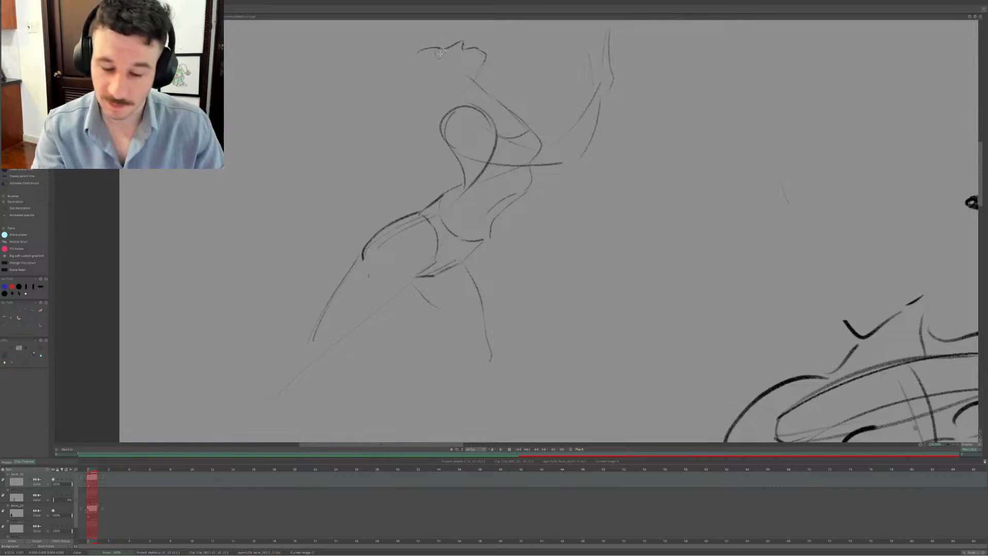
left_click_drag(418, 52, 437, 92)
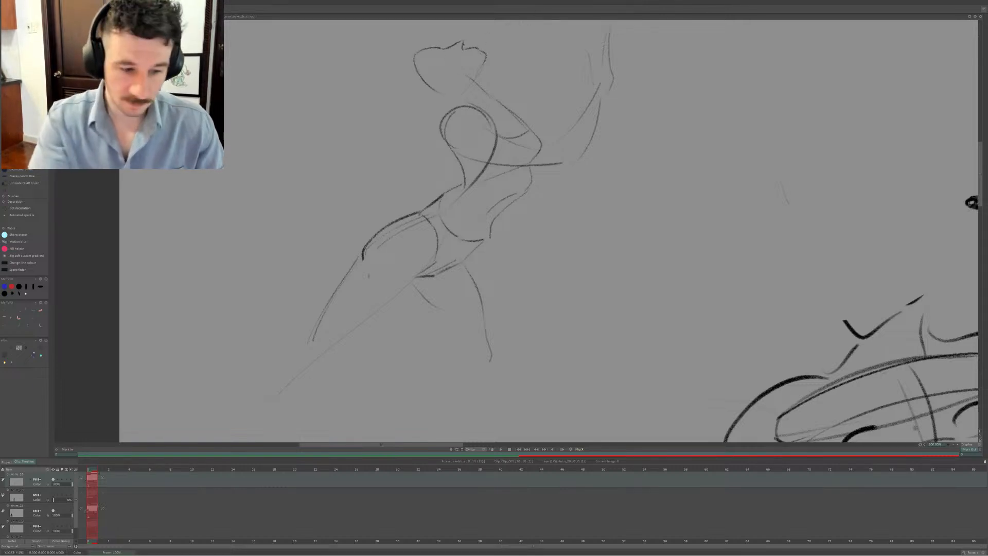
Select the head with a freehand selection and scale it down slightly, keeping it above the shoulder
left_click_drag(486, 65, 448, 103)
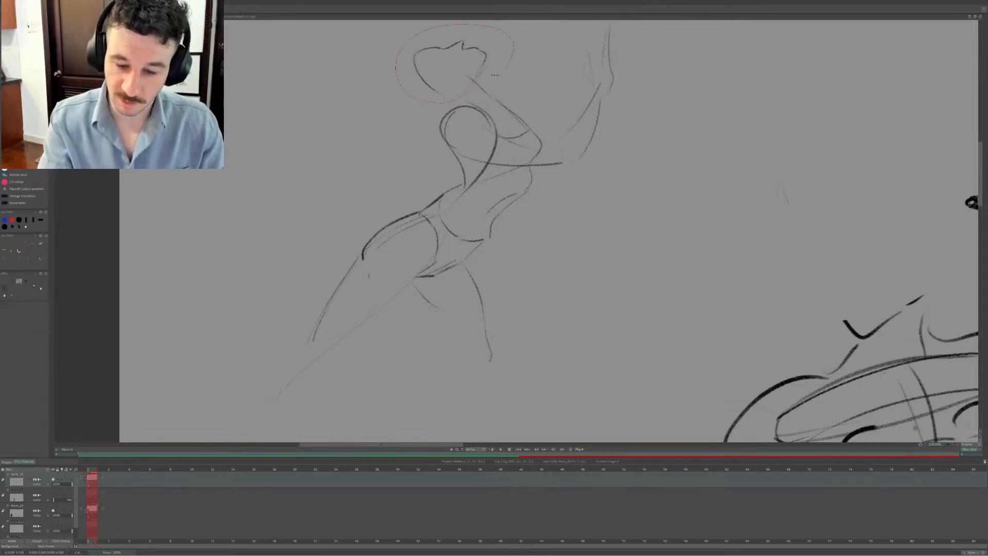
left_click_drag(495, 75, 486, 80)
left_click(458, 67)
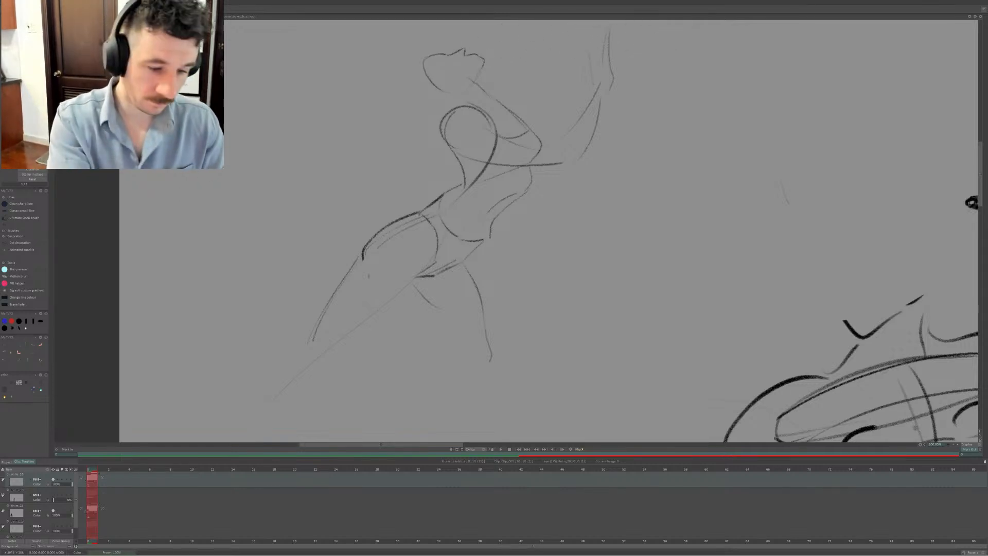
left_click(25, 57)
left_click(26, 57)
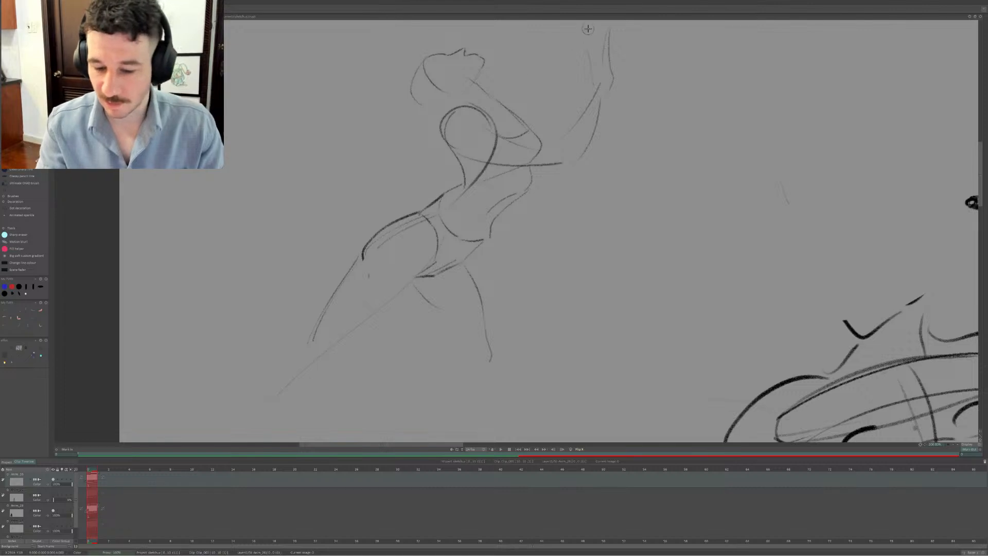
Sketch the gathered hair volume wrapping behind the head, redoing the contour until it fits
key("ctrl+z")
mouse_move(424, 60)
left_mouse_down()
mouse_move(405, 93)
mouse_move(446, 106)
mouse_move(408, 94)
mouse_move(372, 162)
left_mouse_up()
key("ctrl+z")
key("ctrl+z")
key("ctrl+z")
key("ctrl+z")
key("ctrl+z")
key("ctrl+z")
key("ctrl+z")
Draw a long pointed ponytail hanging behind the back and rough in the far arm raised beyond the neck
mouse_move(411, 101)
left_mouse_down()
mouse_move(388, 156)
mouse_move(391, 188)
mouse_move(415, 168)
left_mouse_up()
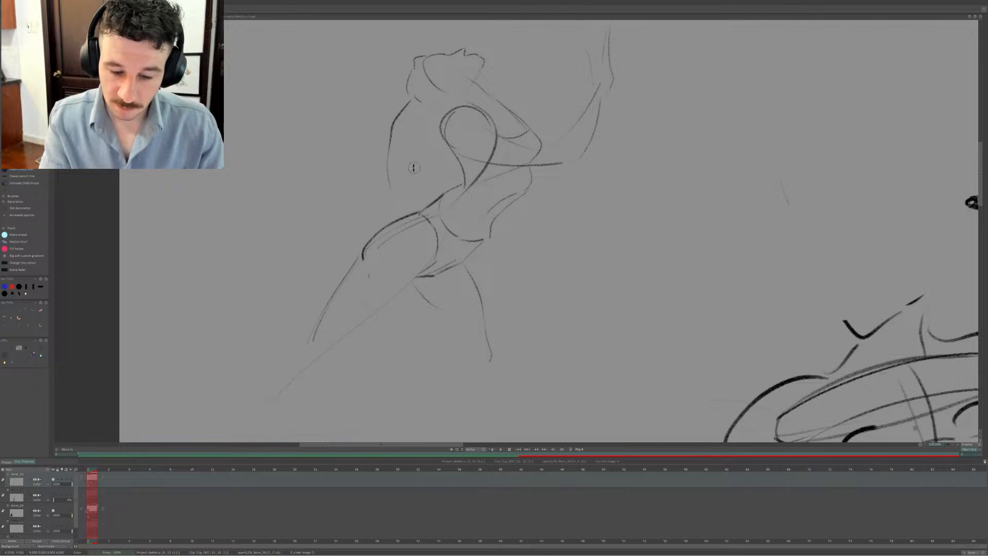
key("ctrl+z")
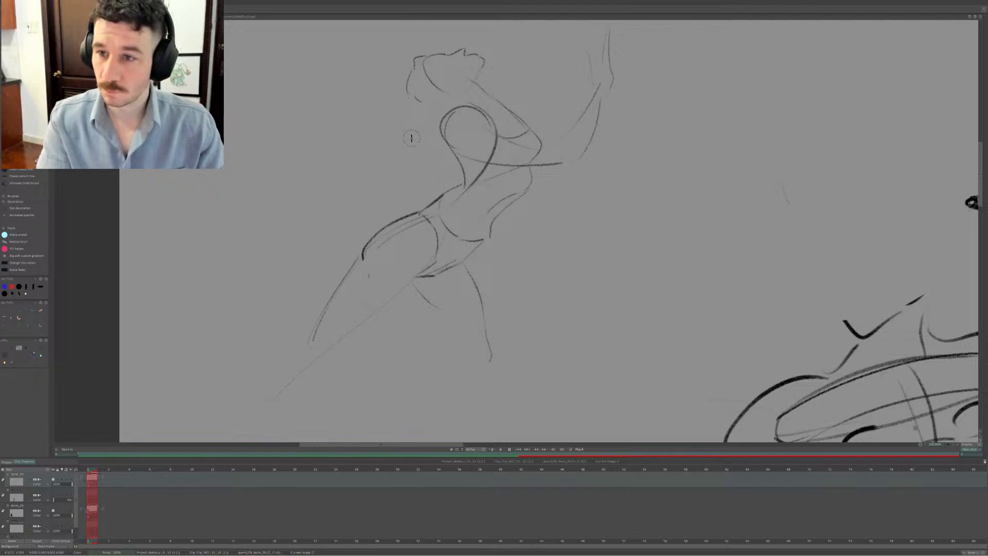
mouse_move(416, 192)
left_mouse_down()
mouse_move(434, 149)
mouse_move(425, 114)
left_mouse_up()
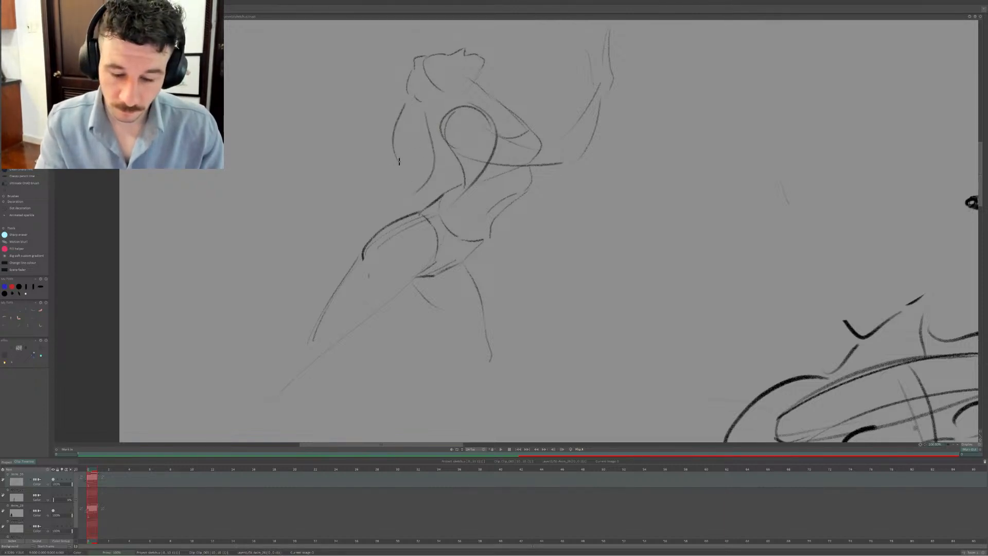
left_click_drag(396, 157, 407, 195)
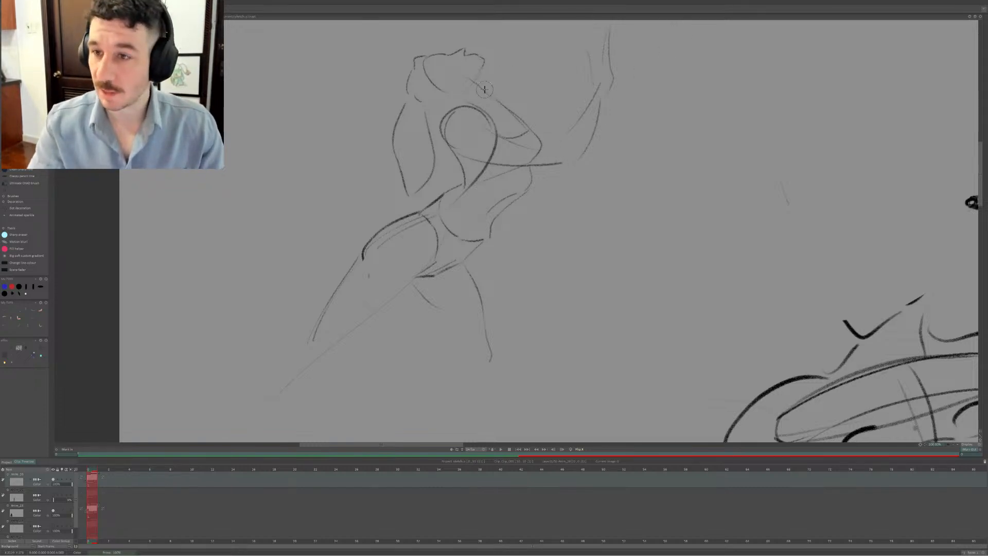
mouse_move(518, 115)
left_mouse_down()
mouse_move(503, 73)
mouse_move(496, 80)
mouse_move(502, 91)
mouse_move(511, 29)
left_mouse_up()
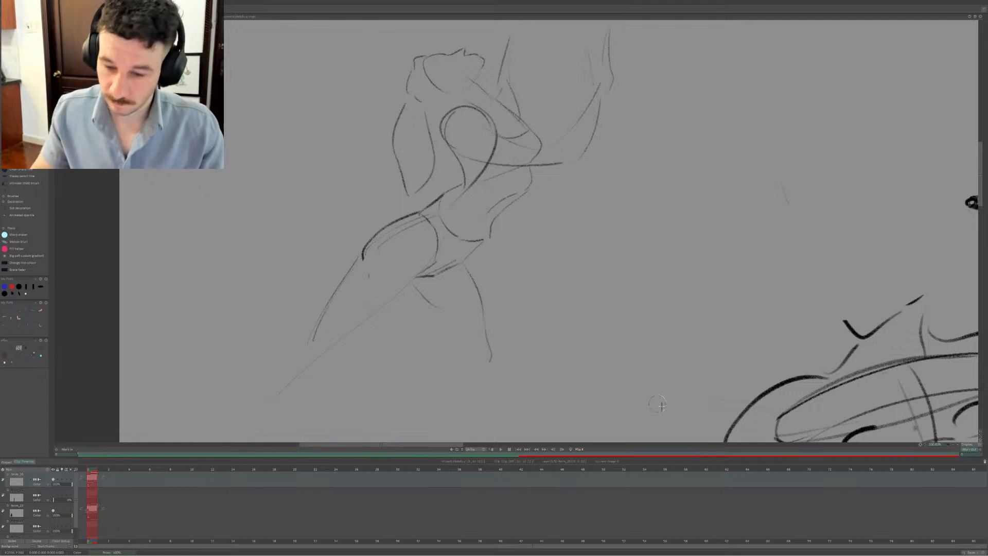
Draw the rear leg's tapering calf down toward the ankle and its underside contour back up to the crotch
left_click(954, 445)
left_click(954, 445)
left_click(957, 445)
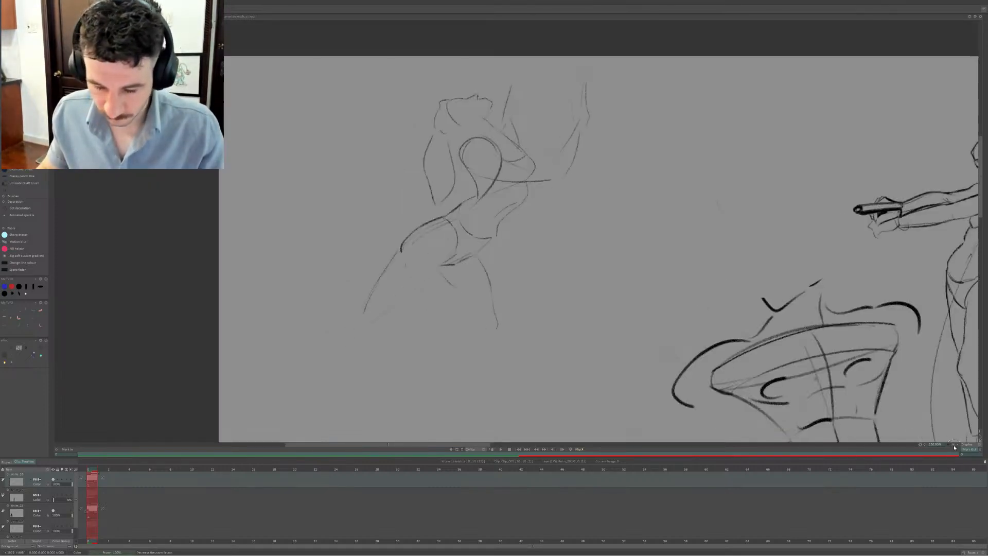
mouse_move(356, 314)
left_mouse_down()
mouse_move(283, 399)
mouse_move(312, 343)
mouse_move(305, 364)
left_mouse_up()
key("ctrl+z")
key("ctrl+z")
mouse_move(354, 317)
left_mouse_down()
mouse_move(324, 336)
mouse_move(355, 348)
left_mouse_up()
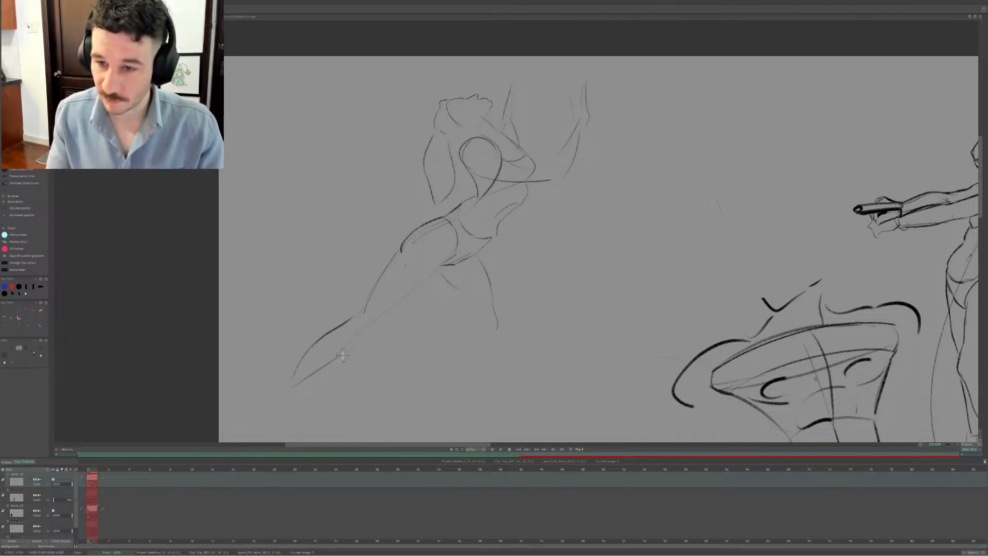
left_click_drag(302, 389, 428, 285)
key("ctrl+z")
mouse_move(378, 322)
left_mouse_down()
mouse_move(450, 258)
mouse_move(413, 291)
mouse_move(453, 261)
mouse_move(453, 282)
mouse_move(470, 290)
mouse_move(450, 285)
mouse_move(452, 310)
mouse_move(429, 263)
mouse_move(466, 318)
left_mouse_up()
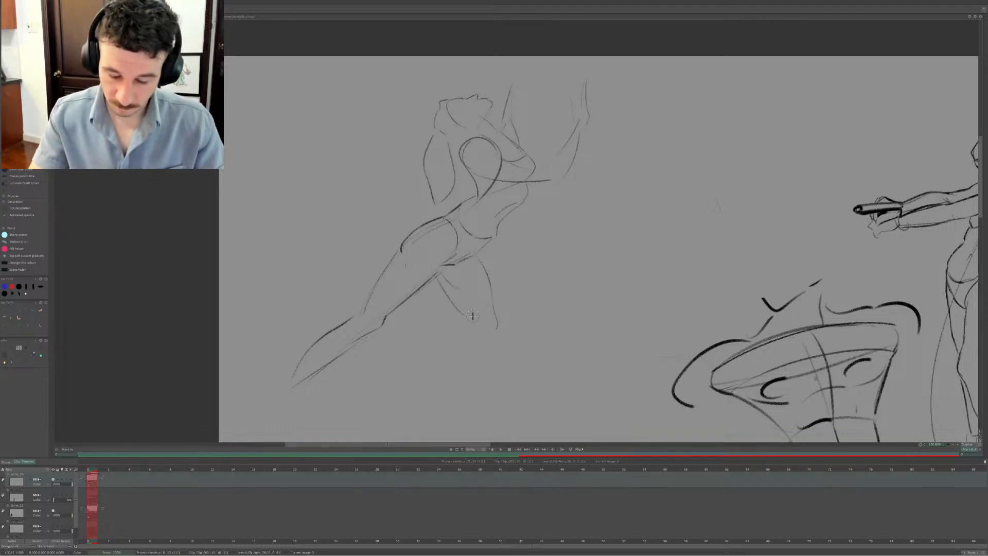
Draw the front thigh's inner contour down to the knee and the bulging back of its calf
key("ctrl+z")
left_click_drag(442, 279, 468, 327)
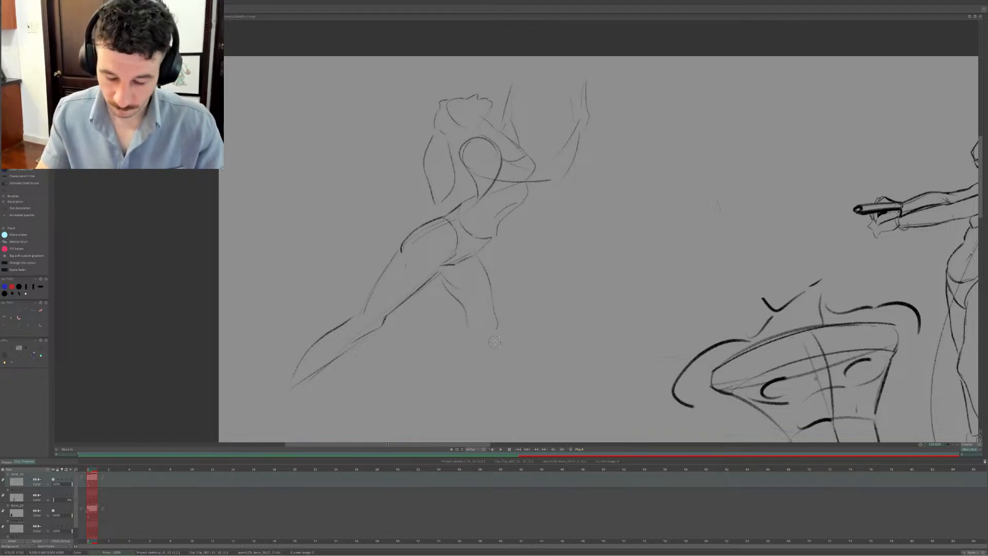
mouse_move(421, 404)
left_mouse_down()
mouse_move(489, 401)
mouse_move(505, 416)
left_mouse_up()
key("ctrl+z")
key("ctrl+z")
left_click_drag(454, 332, 460, 371)
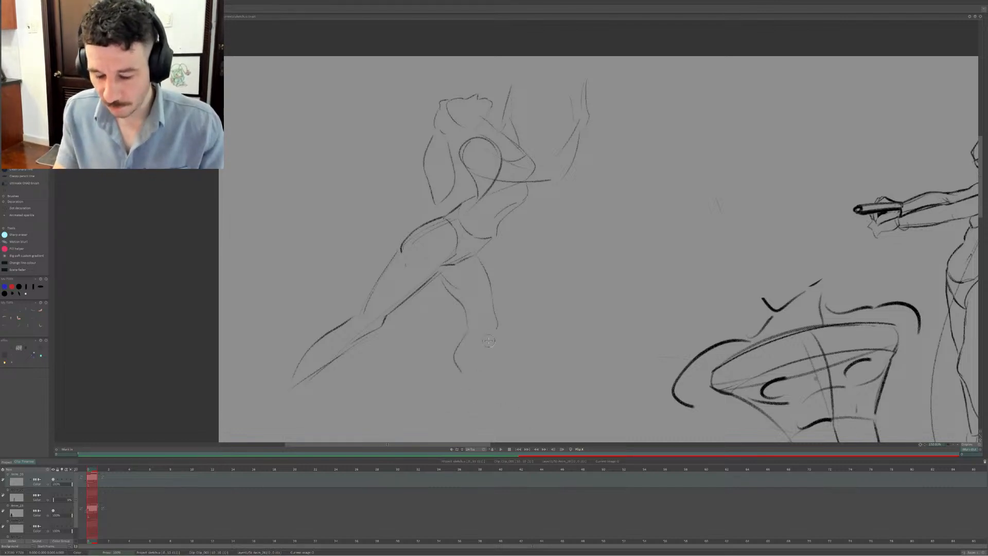
Draw the front leg's shin down to the ankle and add the foot pointing forward
left_click_drag(492, 337, 473, 393)
left_click_drag(487, 342, 460, 406)
key("ctrl+z")
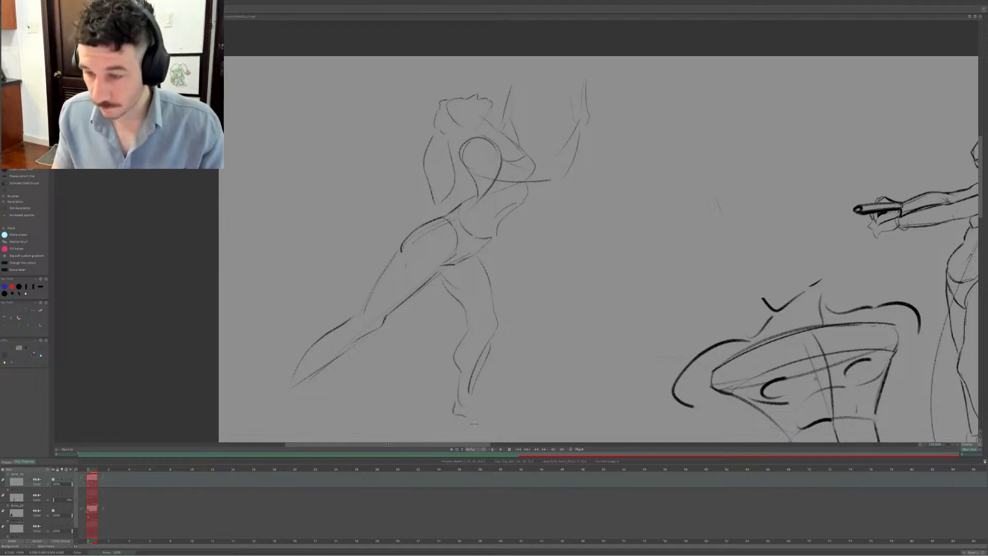
left_click_drag(480, 407, 498, 419)
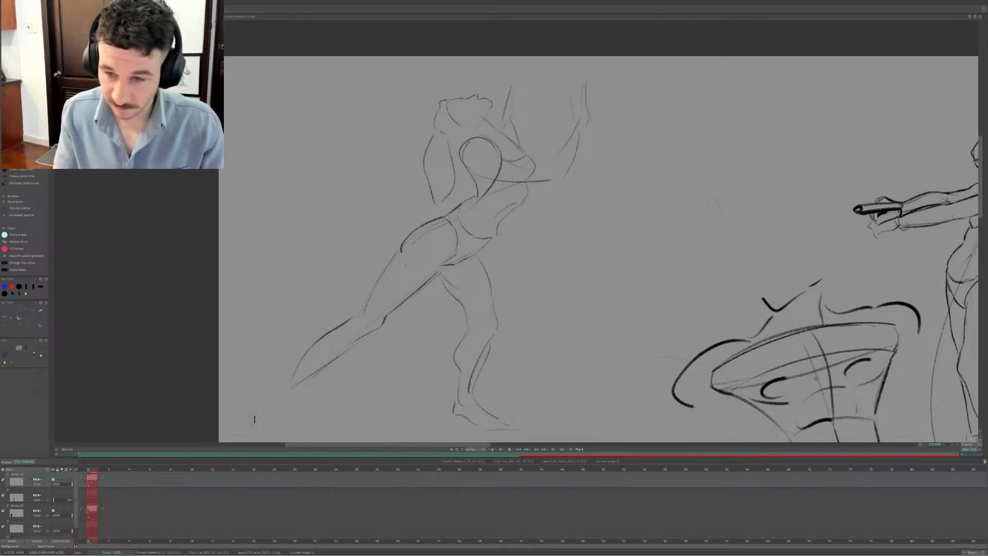
Draw the rear foot pushing off its toes and a ground line joining both feet
mouse_move(267, 422)
left_mouse_down()
mouse_move(304, 415)
mouse_move(285, 422)
mouse_move(322, 378)
mouse_move(271, 395)
mouse_move(286, 378)
mouse_move(258, 424)
left_mouse_up()
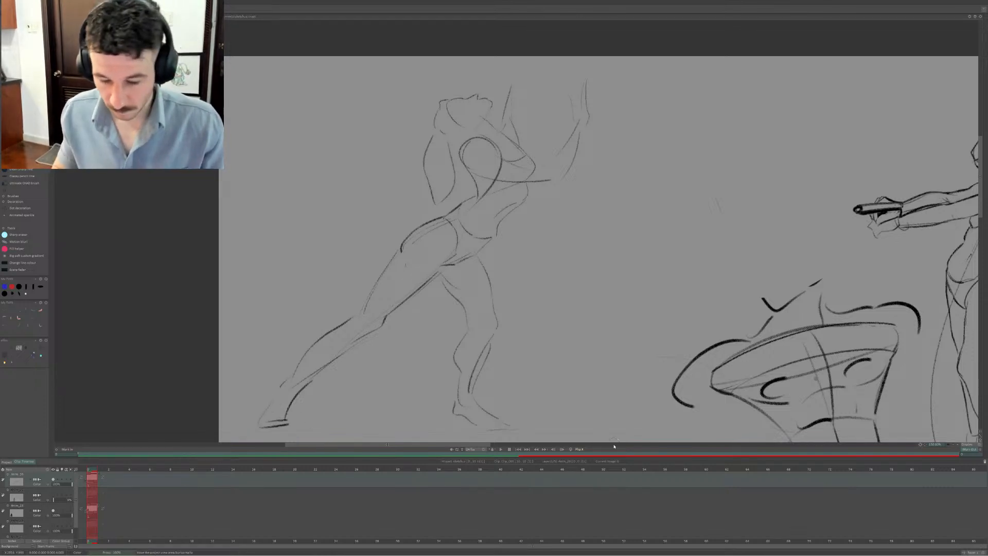
left_click_drag(258, 426, 508, 423)
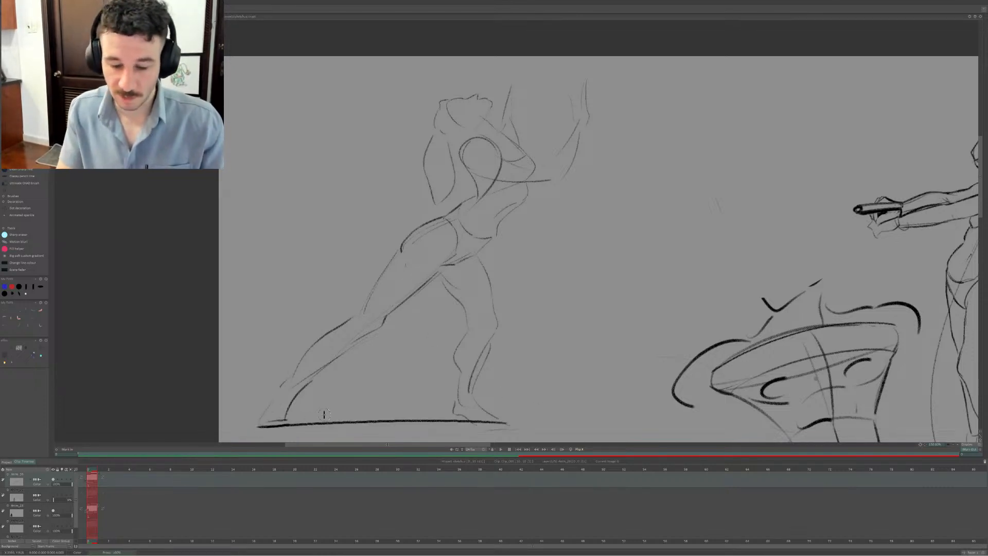
Select the front leg with a freehand selection and enlarge it so the knee and foot reach further forward
key("b")
left_click_drag(526, 366, 514, 423)
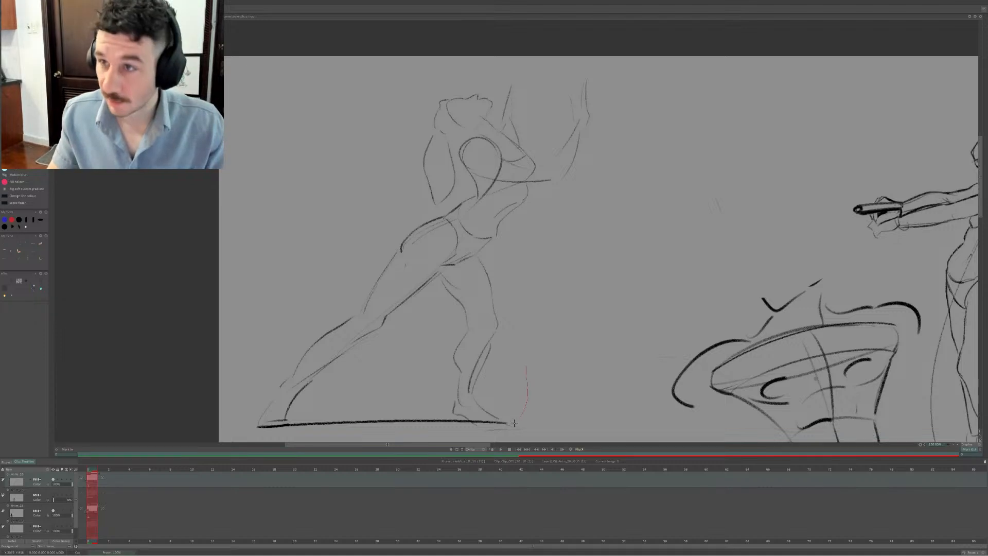
mouse_move(488, 251)
left_mouse_down()
mouse_move(566, 319)
mouse_move(543, 349)
mouse_move(509, 333)
left_mouse_up()
key("z")
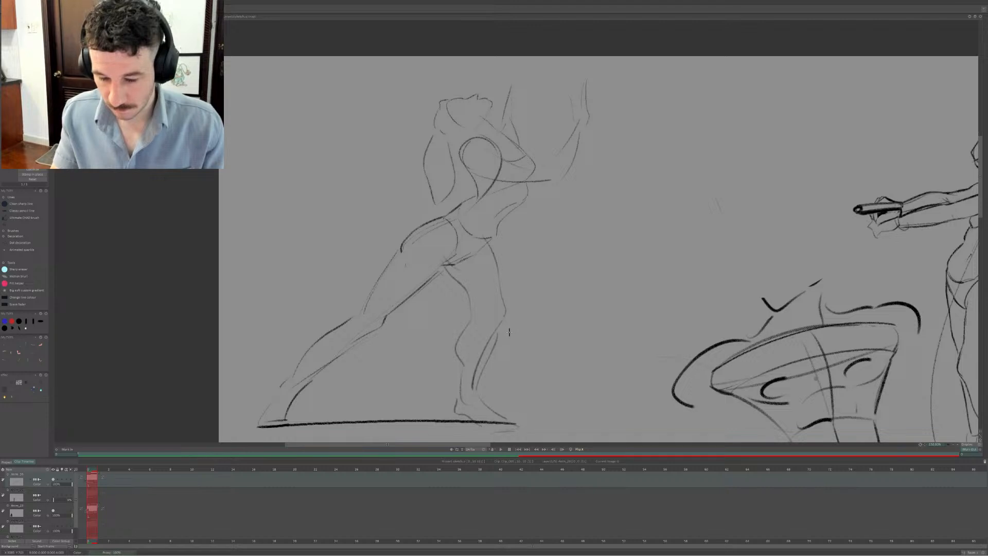
left_click(509, 332)
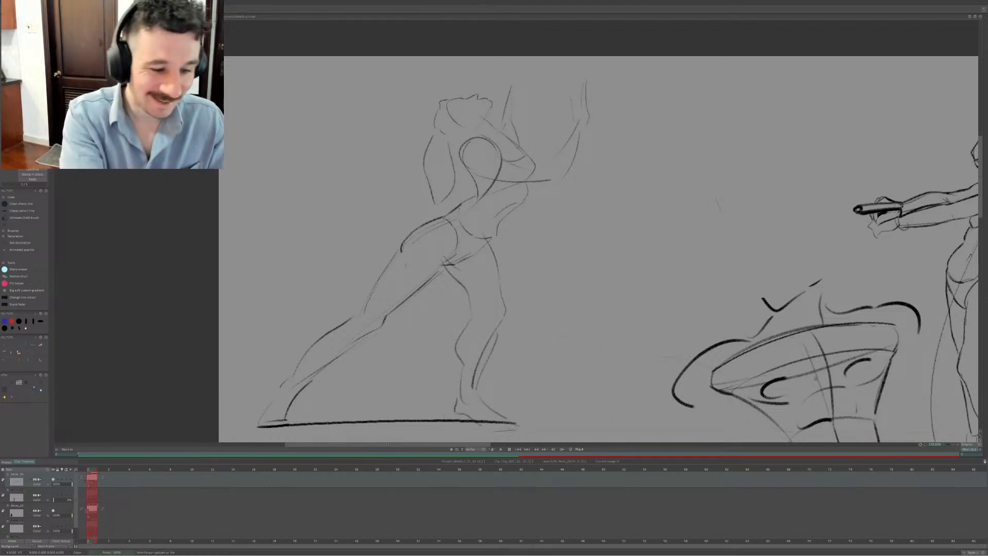
Darken the line running from the crotch up to the front of the hip with the pencil brush
left_click(18, 322)
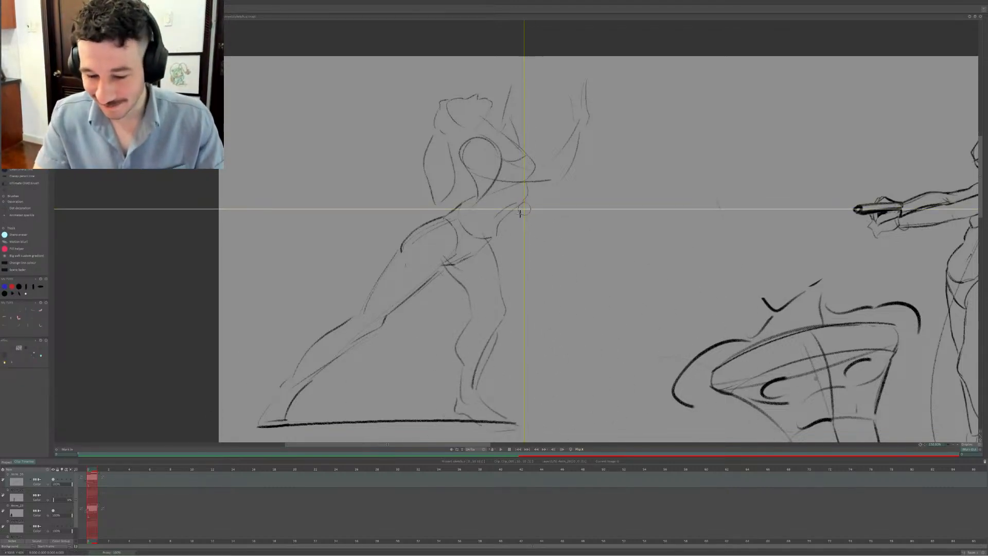
key("e")
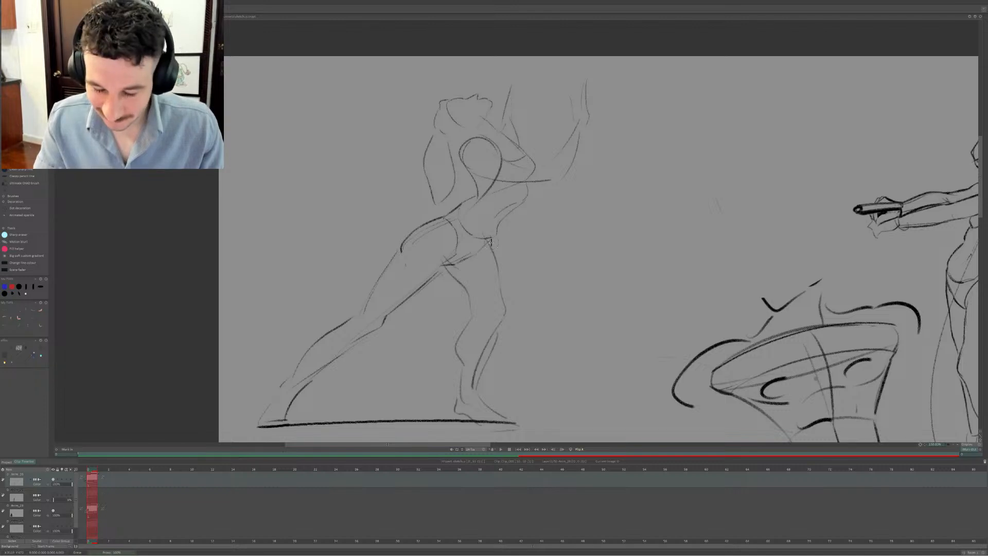
key("e")
left_click_drag(477, 254, 498, 232)
key("ctrl+z")
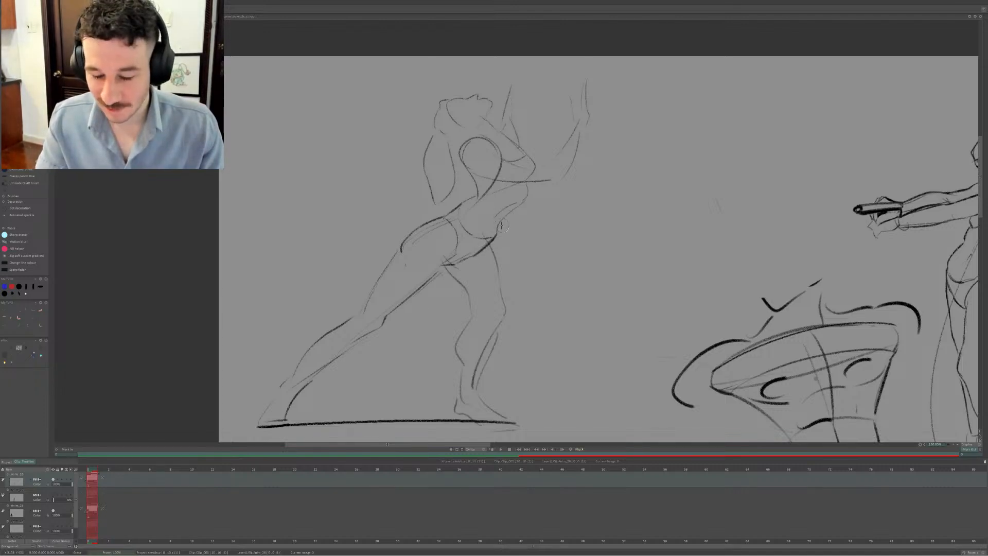
Redraw the ponytail's hanging outline and darken the line from the neck down along the raised upper arm
mouse_move(455, 134)
left_mouse_down()
mouse_move(432, 195)
mouse_move(451, 157)
mouse_move(426, 155)
mouse_move(439, 208)
left_mouse_up()
key("e")
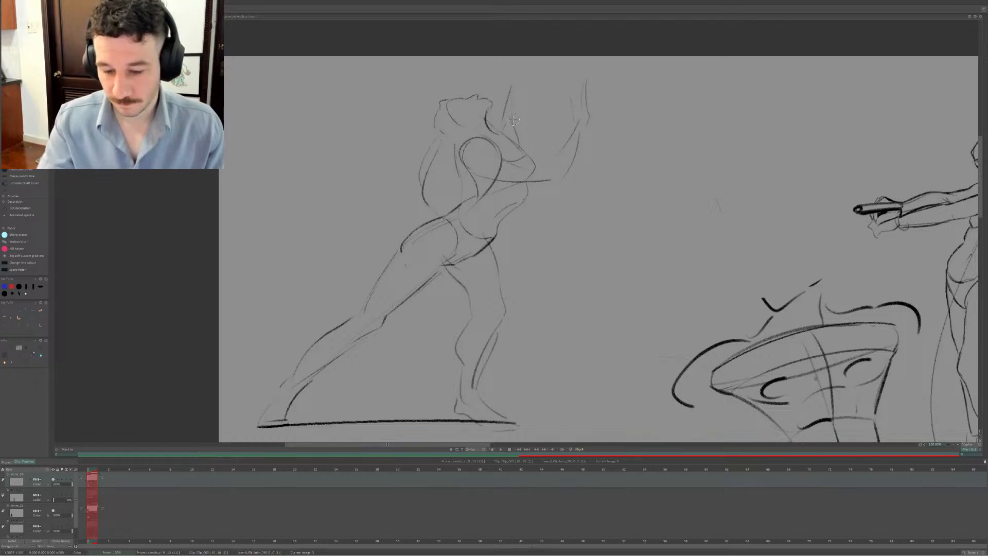
key("ctrl+z")
left_click_drag(486, 122, 528, 154)
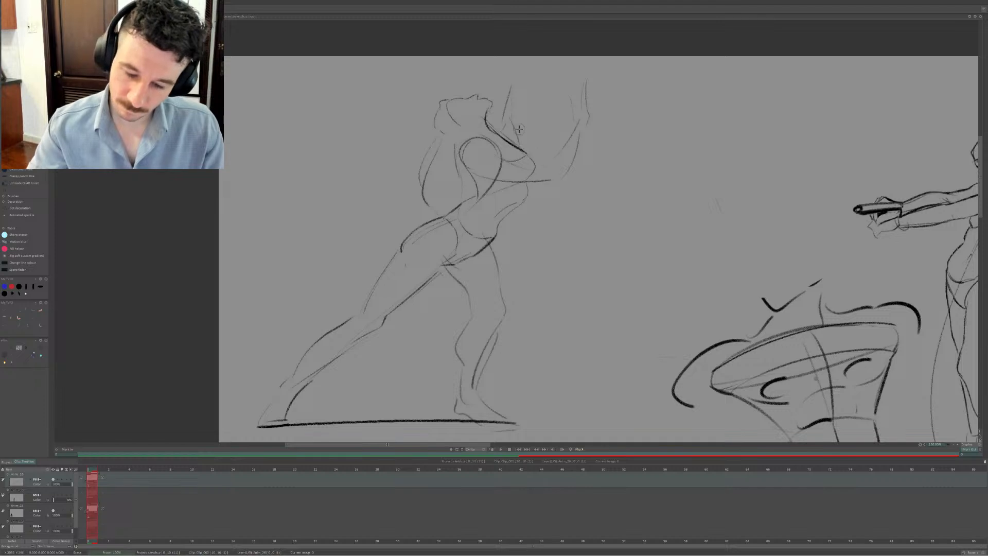
key("e")
Select the whole lunging figure and move it beside the standing gun figure, above the bald head study
left_click(951, 445)
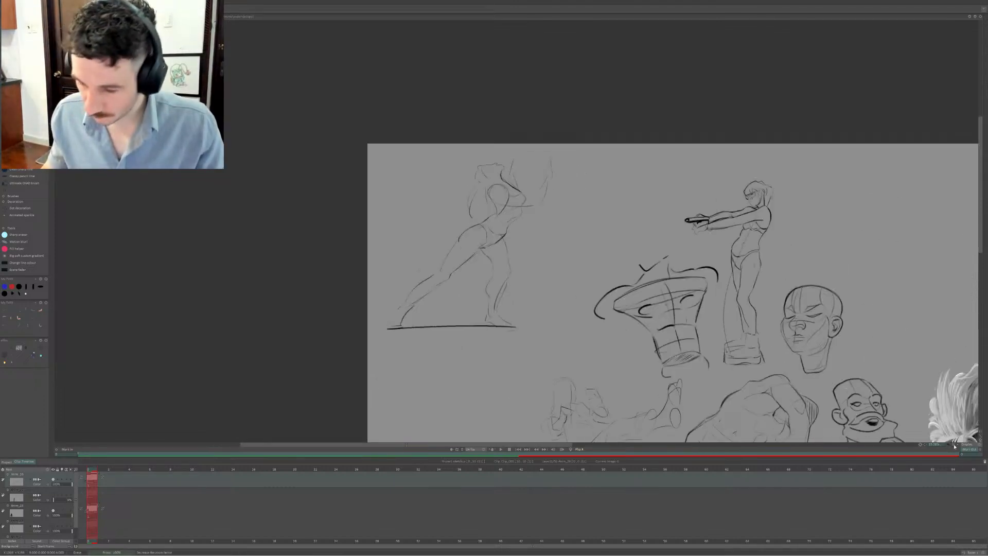
left_click(21, 48)
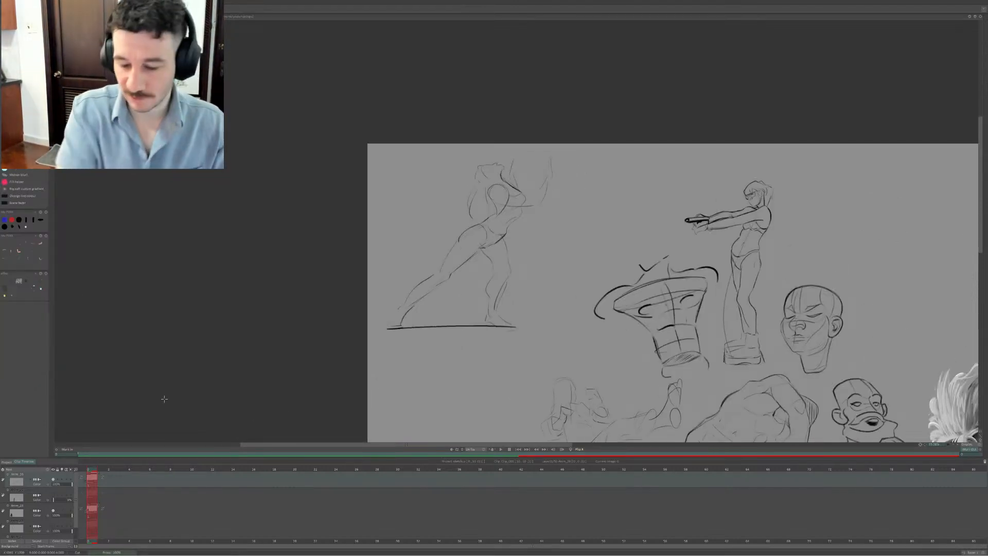
left_click_drag(566, 112, 566, 113)
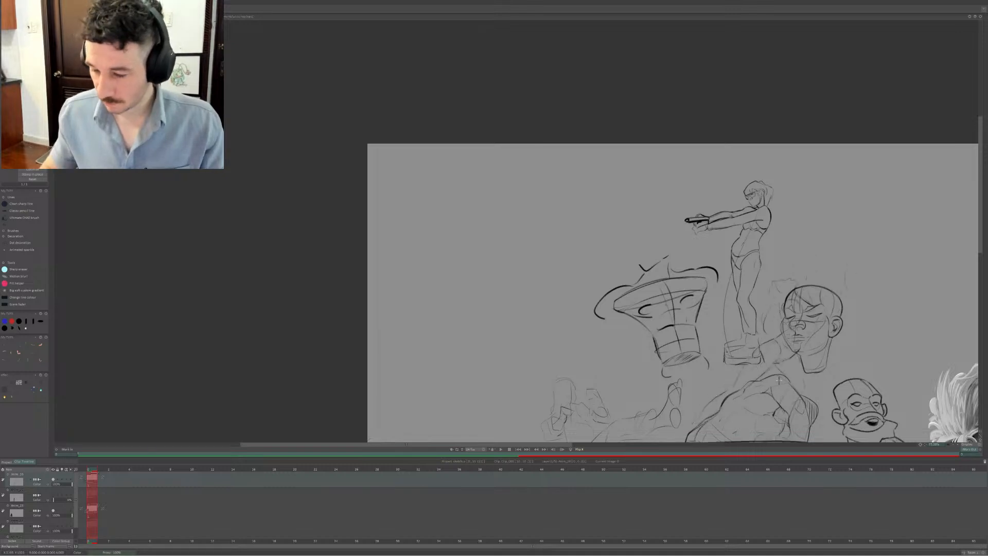
left_click(837, 232)
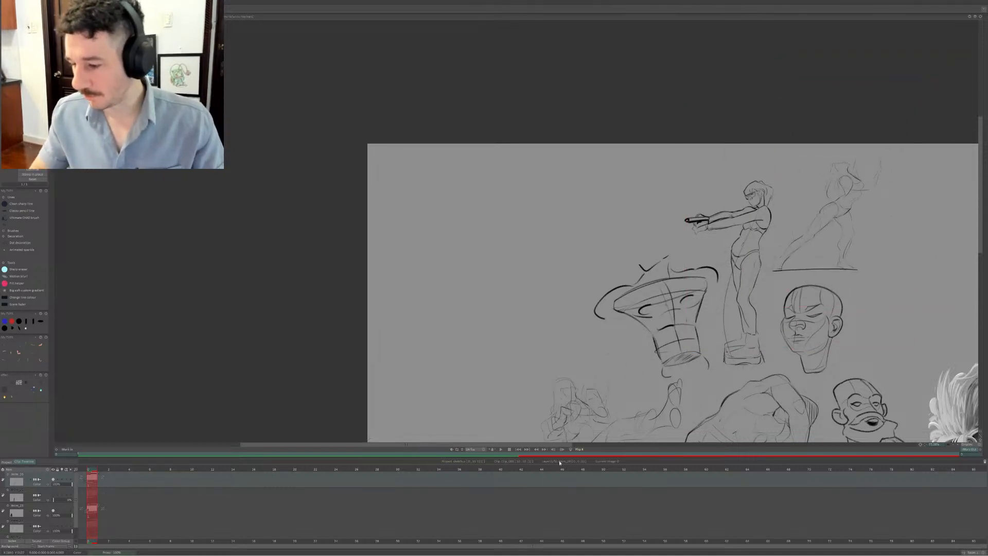
left_click_drag(514, 446, 591, 447)
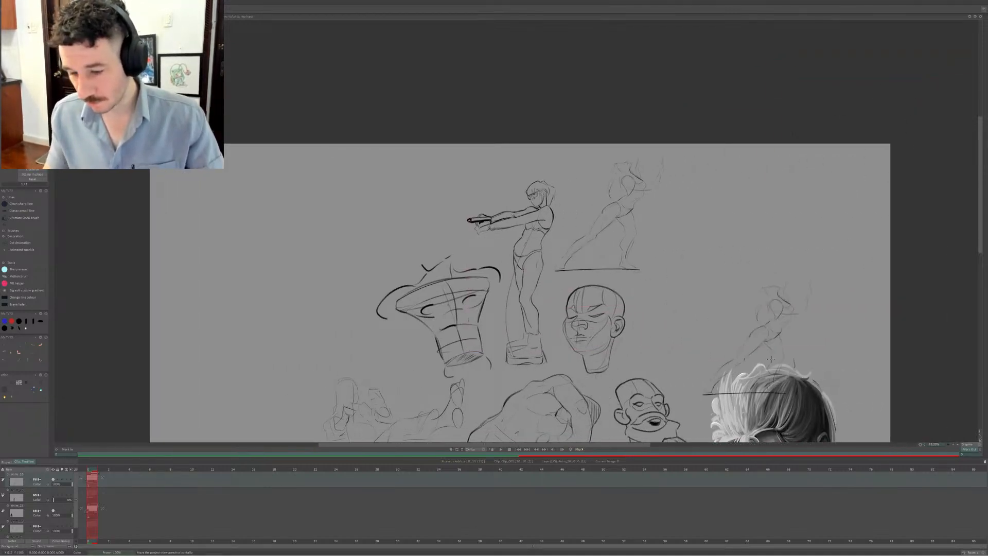
left_click(16, 269)
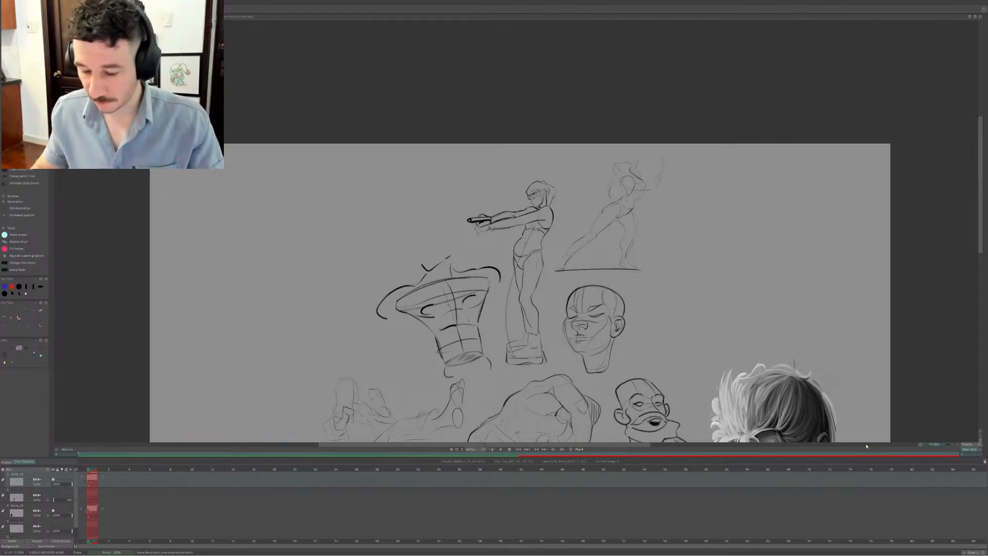
With the canvas rotated, draw the lunging figure's upturned face profile and the jaw line from chin to neck
left_click_drag(508, 447, 536, 445)
left_click(957, 445)
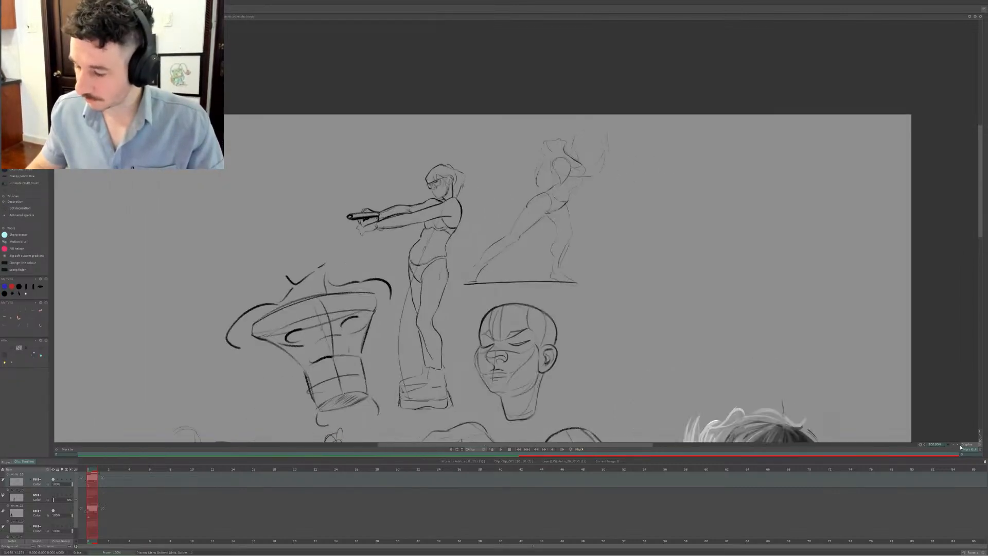
left_click_drag(981, 236, 985, 207)
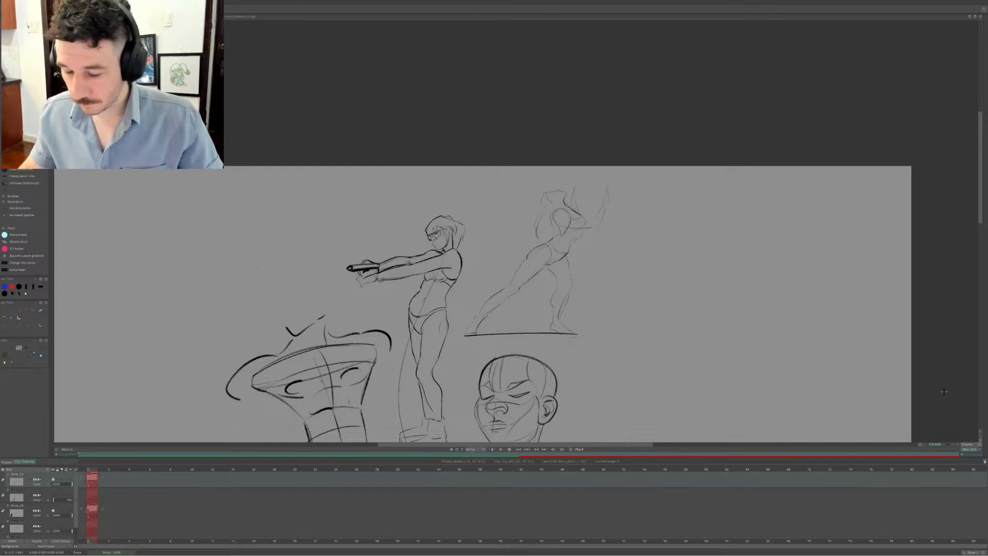
left_click(954, 444)
left_click(957, 445)
left_click(958, 445)
left_click(957, 445)
left_click(964, 444)
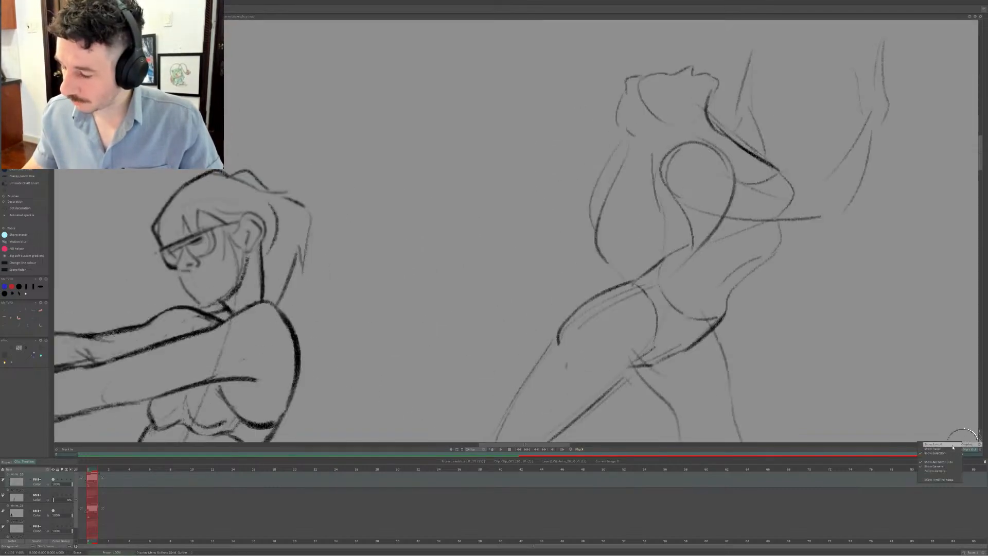
left_click(952, 395)
left_click_drag(921, 445, 499, 456)
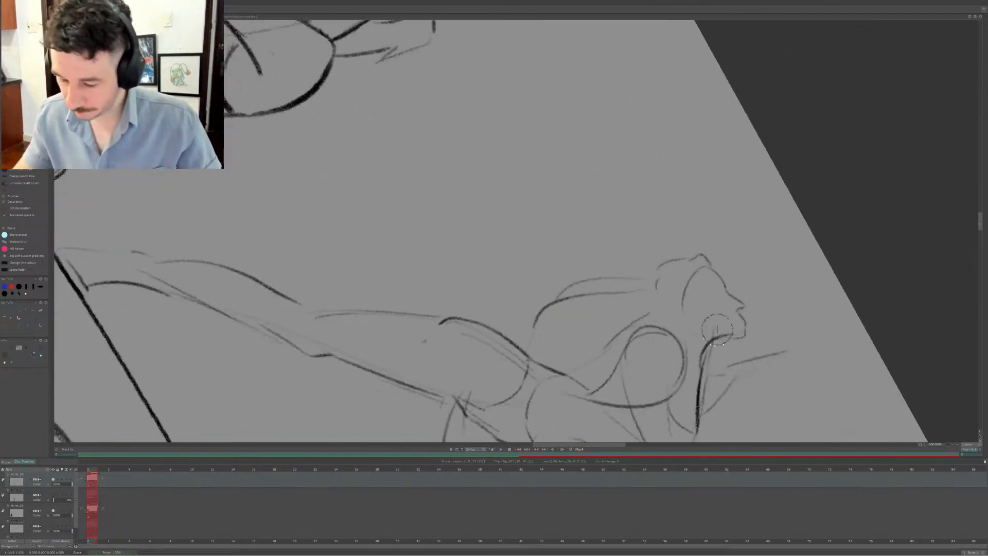
left_click_drag(692, 338, 744, 333)
key("ctrl+z")
key("ctrl+z")
key("ctrl+z")
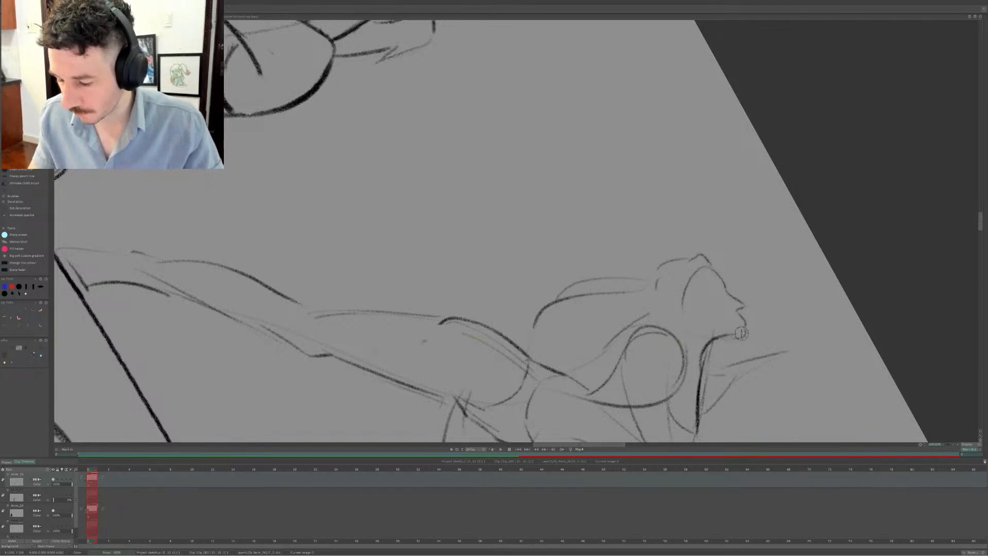
Refine the underside of the jaw where it meets the neck and sketch the ear behind it
mouse_move(704, 362)
left_mouse_down()
mouse_move(739, 343)
mouse_move(700, 338)
mouse_move(750, 336)
mouse_move(709, 346)
mouse_move(700, 314)
mouse_move(720, 335)
mouse_move(696, 353)
mouse_move(700, 335)
mouse_move(697, 359)
mouse_move(689, 329)
mouse_move(707, 353)
mouse_move(711, 330)
mouse_move(714, 343)
mouse_move(691, 327)
mouse_move(720, 340)
mouse_move(734, 340)
mouse_move(702, 334)
mouse_move(738, 341)
mouse_move(749, 331)
mouse_move(715, 353)
mouse_move(737, 342)
mouse_move(711, 373)
mouse_move(726, 356)
mouse_move(703, 360)
mouse_move(736, 347)
mouse_move(688, 330)
left_mouse_up()
key("ctrl+z")
key("e")
key("e")
key("ctrl+z")
key("ctrl+z")
Draw the rounded cranium from the back of the neck over to the forehead and refine the brow
mouse_move(686, 279)
left_mouse_down()
mouse_move(727, 287)
mouse_move(646, 258)
mouse_move(638, 314)
mouse_move(711, 267)
left_mouse_up()
key("ctrl+z")
key("ctrl+z")
key("ctrl+z")
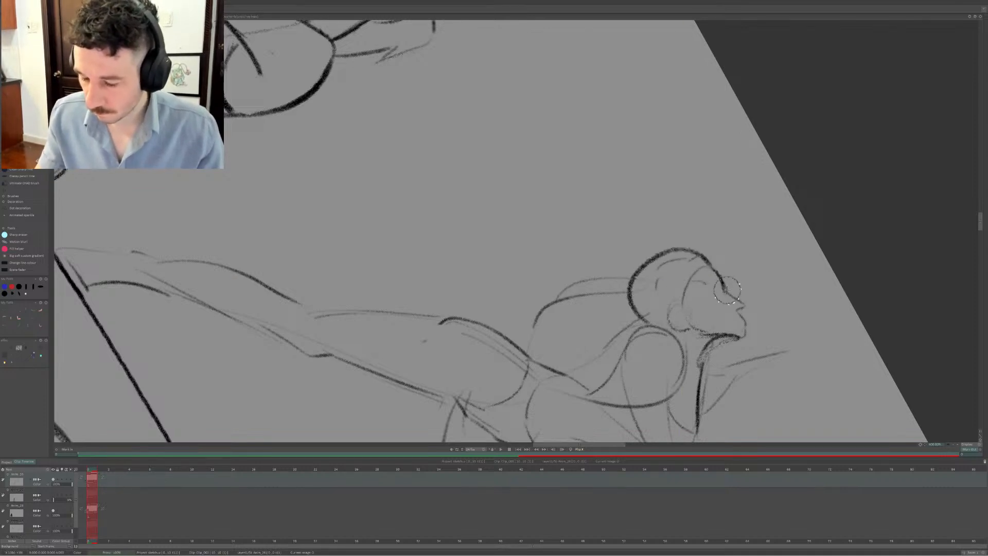
key("ctrl+z")
mouse_move(654, 320)
left_mouse_down()
mouse_move(673, 256)
mouse_move(693, 256)
mouse_move(648, 262)
mouse_move(687, 256)
mouse_move(679, 261)
mouse_move(710, 266)
left_mouse_up()
key("ctrl+z")
key("e")
key("b")
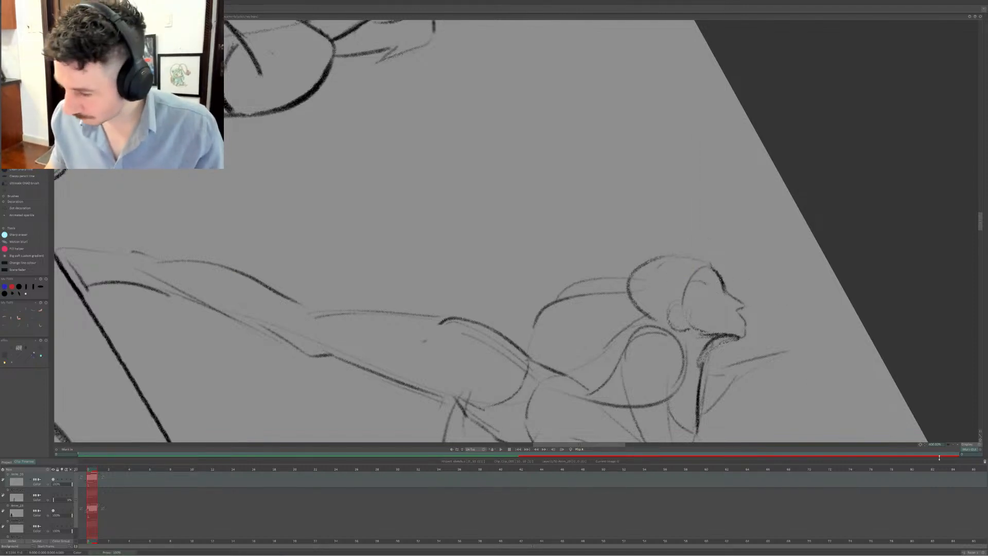
Turn the canvas nearly upright and strengthen the lunging figure's upper back line below the shoulder
left_click(950, 445)
left_click(951, 445)
left_click(950, 445)
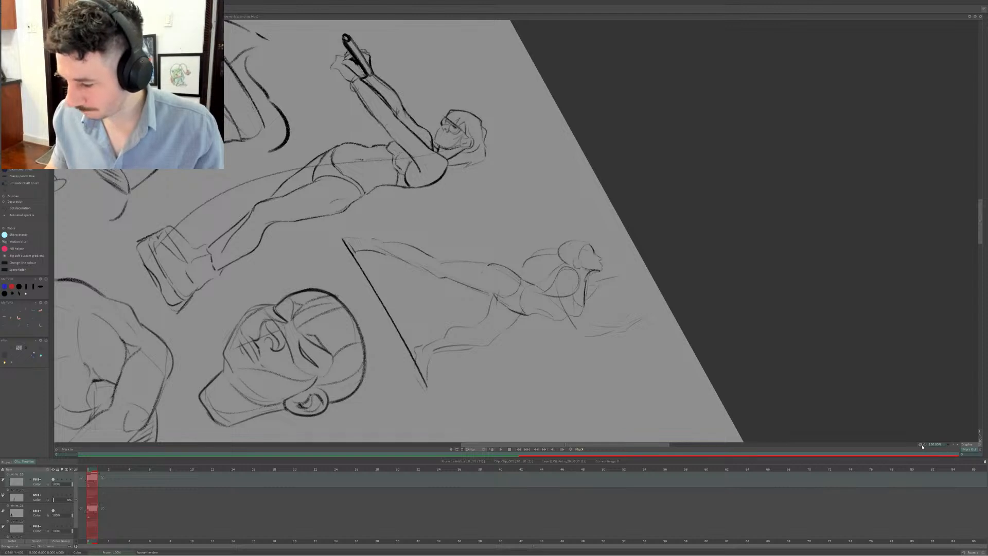
mouse_move(921, 445)
left_mouse_down()
mouse_move(935, 361)
mouse_move(603, 205)
mouse_move(538, 243)
mouse_move(541, 258)
left_mouse_up()
mouse_move(562, 223)
left_mouse_down()
mouse_move(555, 211)
mouse_move(567, 256)
mouse_move(563, 241)
left_mouse_up()
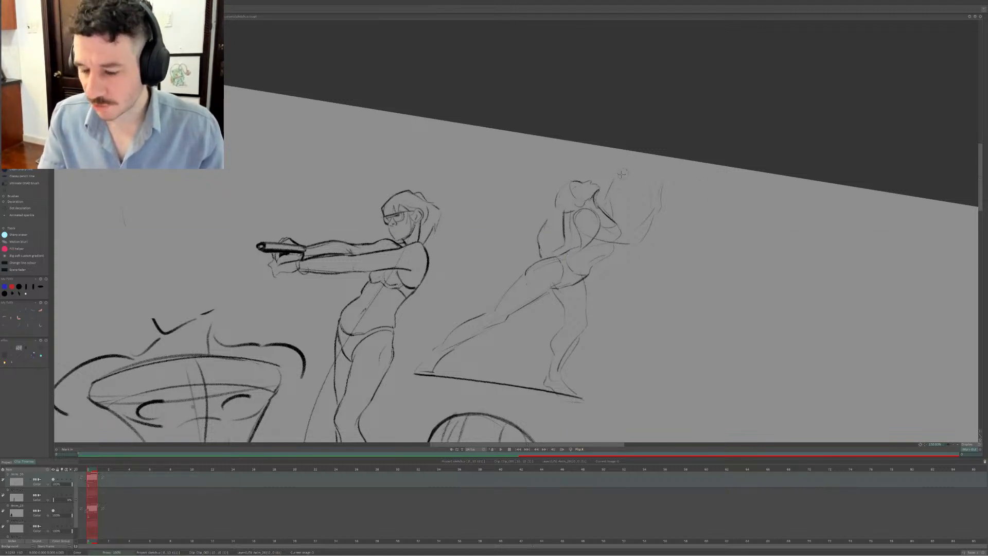
Sketch the hand at the end of the raised forearm nearest the face
left_click_drag(613, 183, 623, 159)
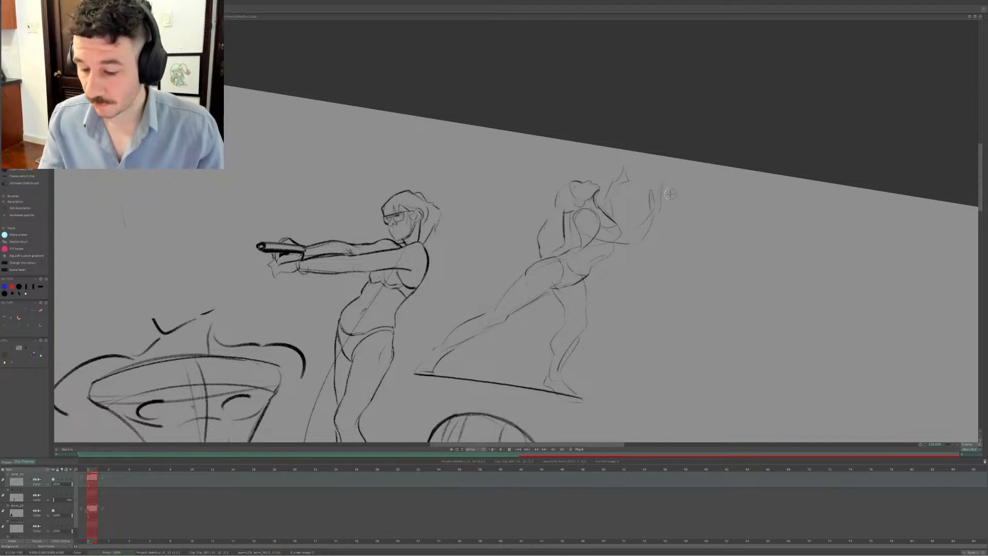
key("ctrl+z")
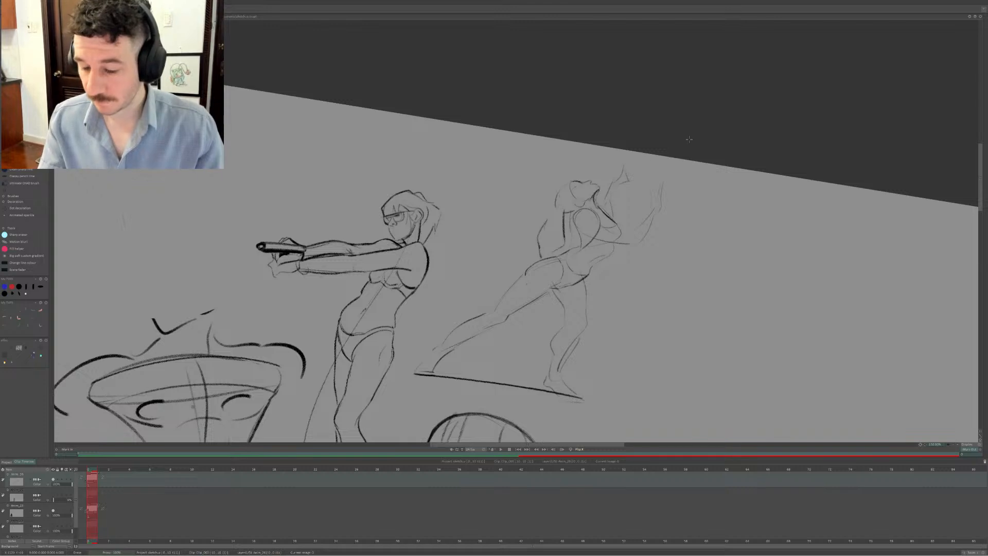
mouse_move(625, 168)
left_mouse_down()
mouse_move(627, 182)
mouse_move(622, 158)
mouse_move(612, 186)
left_mouse_up()
key("ctrl+z")
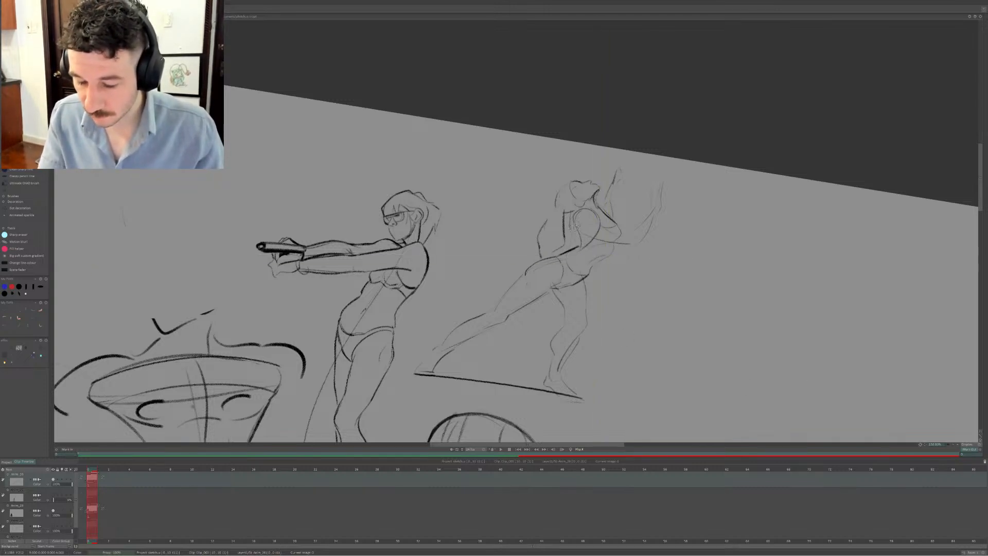
key("ctrl+z")
Draw the near upper arm's contours from the shoulder circle out to the elbow
mouse_move(575, 225)
left_mouse_down()
mouse_move(580, 247)
mouse_move(629, 244)
left_mouse_up()
mouse_move(591, 210)
left_mouse_down()
mouse_move(615, 230)
mouse_move(652, 230)
mouse_move(602, 229)
mouse_move(594, 215)
mouse_move(637, 231)
left_mouse_up()
key("ctrl+z")
key("ctrl+z")
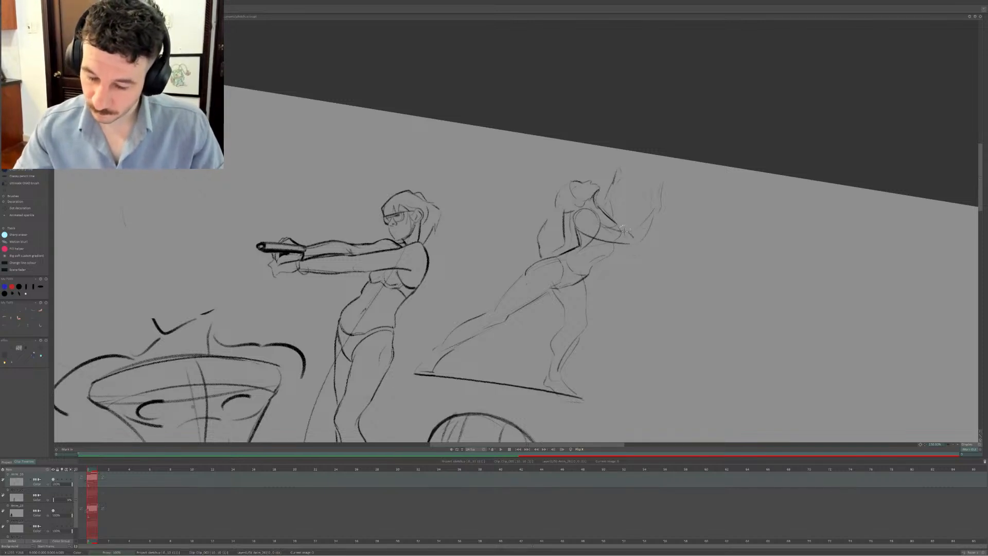
Select the raised near forearm and shift it closer to the elbow, then return to the pencil brush
key("b")
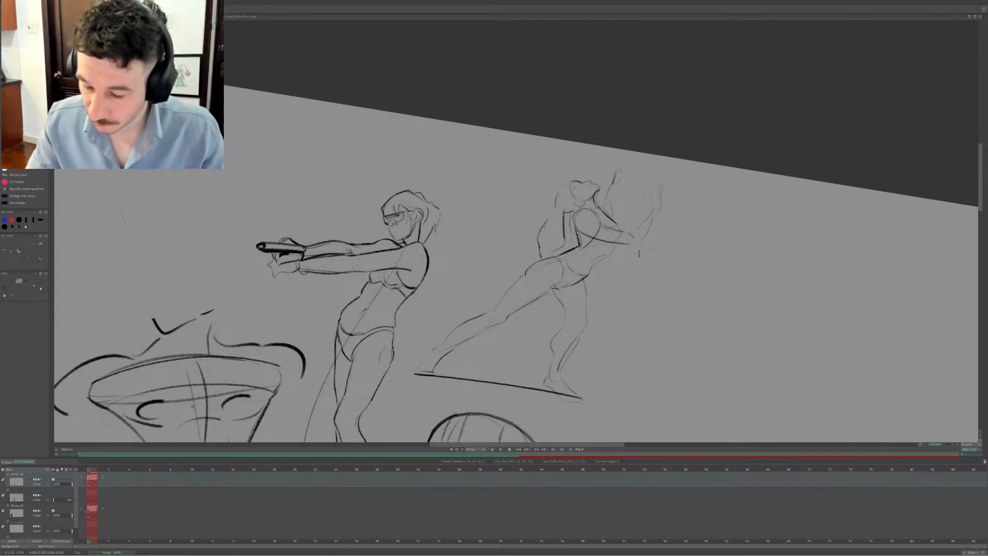
left_click_drag(688, 205, 658, 248)
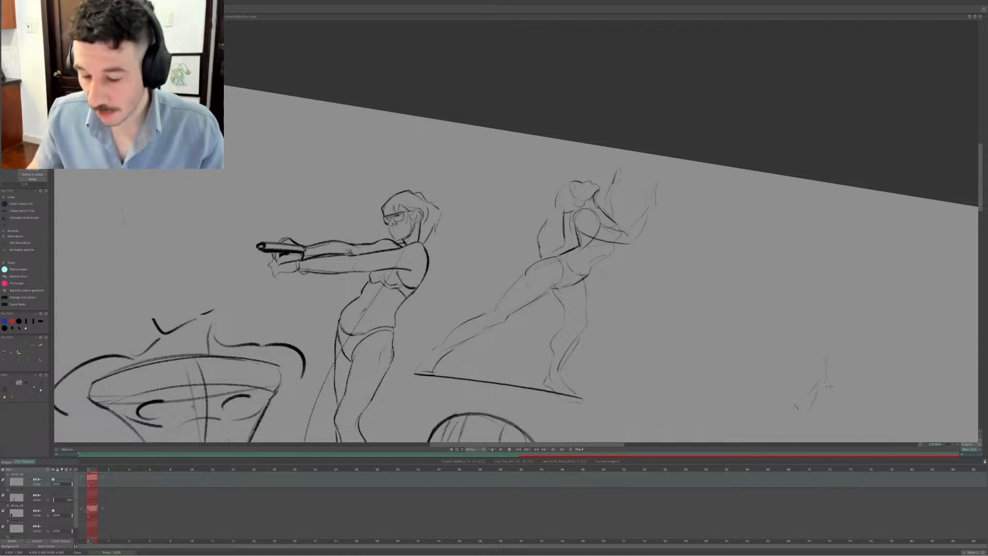
left_click(954, 444)
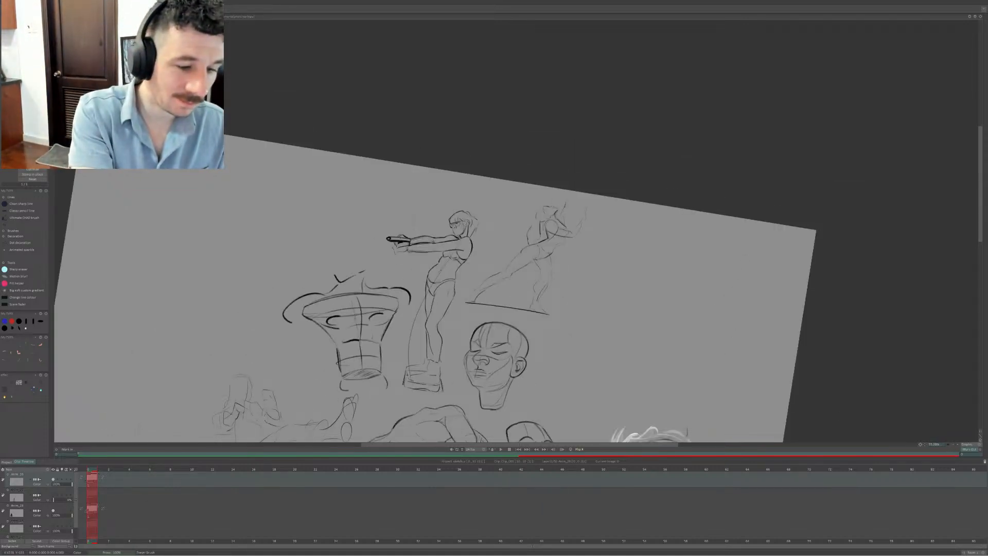
left_click(19, 37)
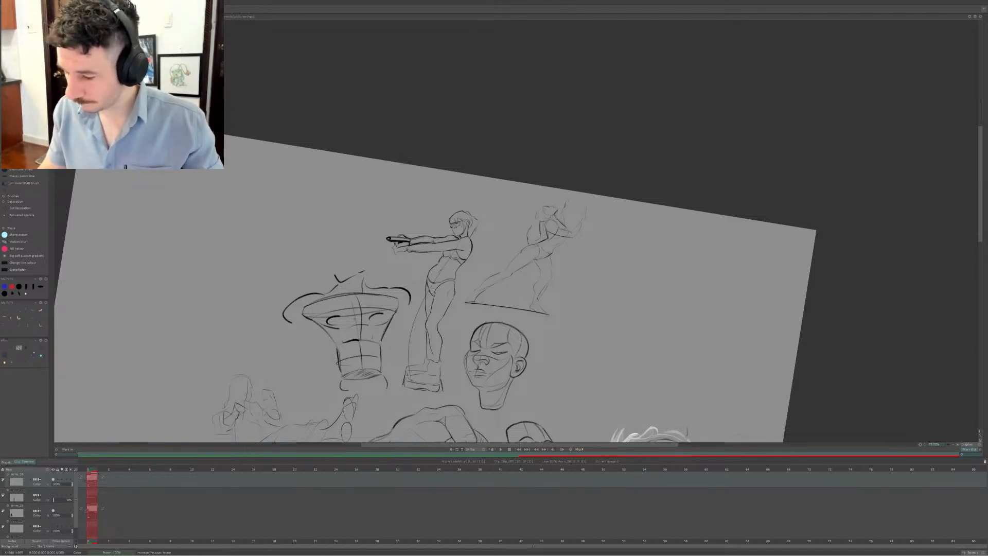
Sketch the top edge and one side of a box in the empty area left of the torso study
key("greater")
key("greater")
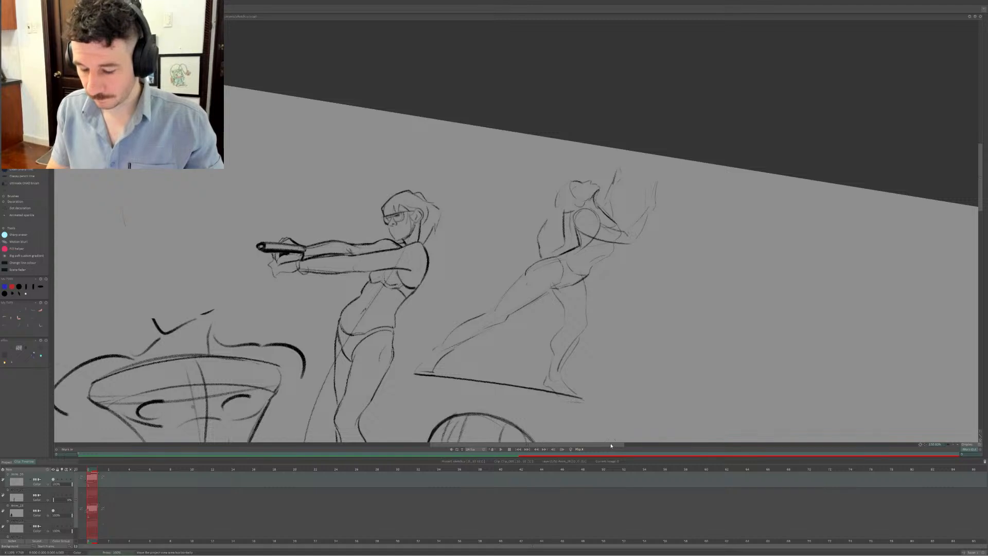
left_click_drag(611, 446, 463, 446)
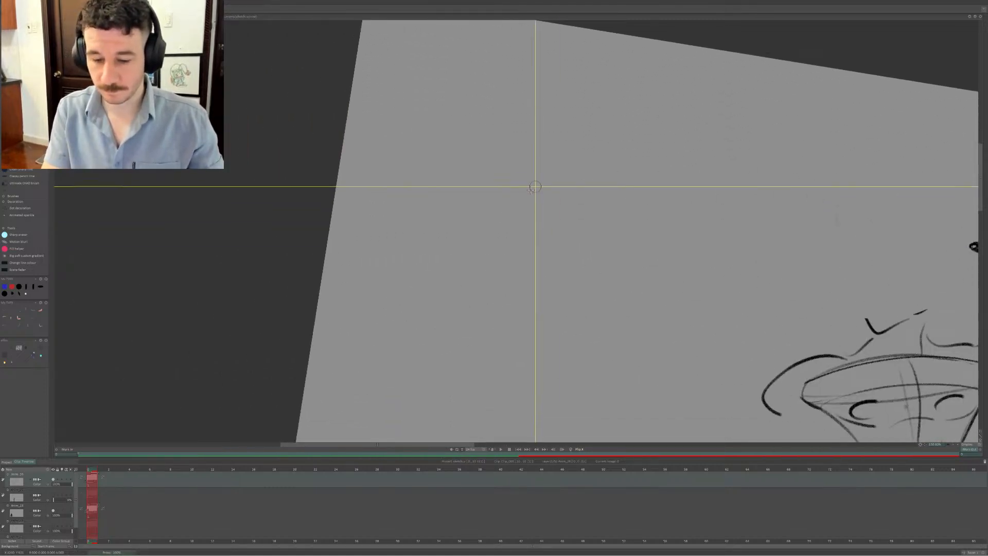
left_click_drag(507, 242, 607, 233)
key("ctrl+z")
left_click_drag(494, 249, 633, 236)
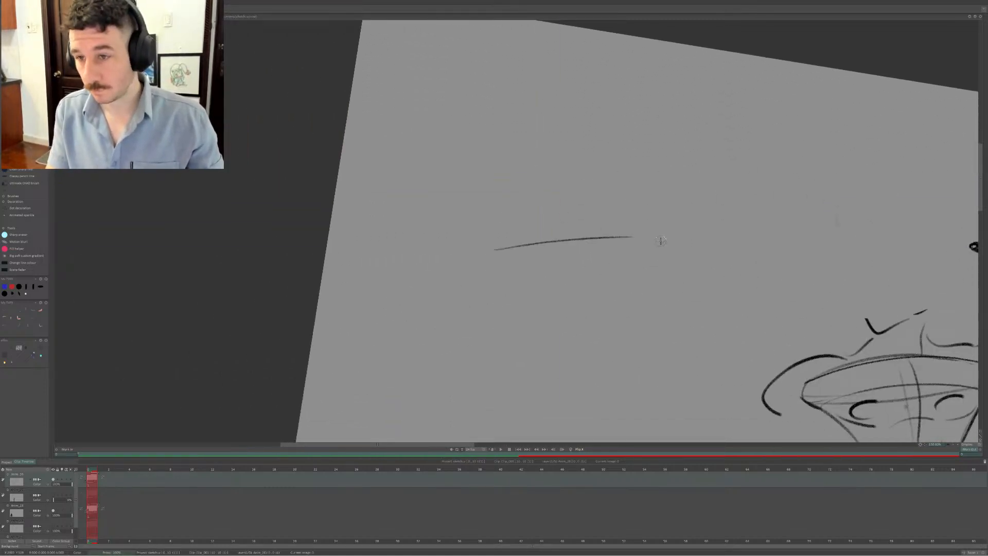
key("ctrl+z")
left_click_drag(532, 245, 604, 238)
key("ctrl+z")
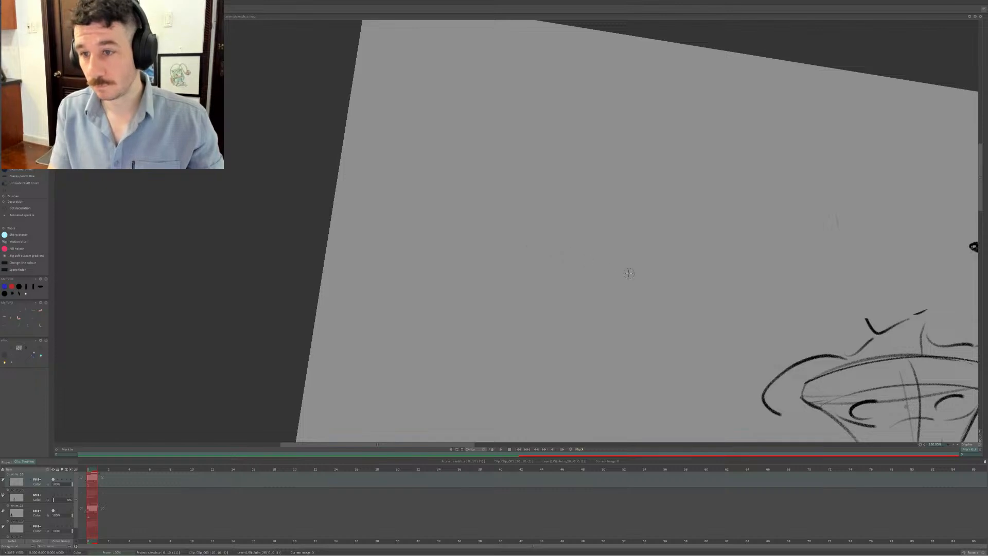
left_click_drag(538, 238, 600, 250)
left_click_drag(535, 238, 518, 312)
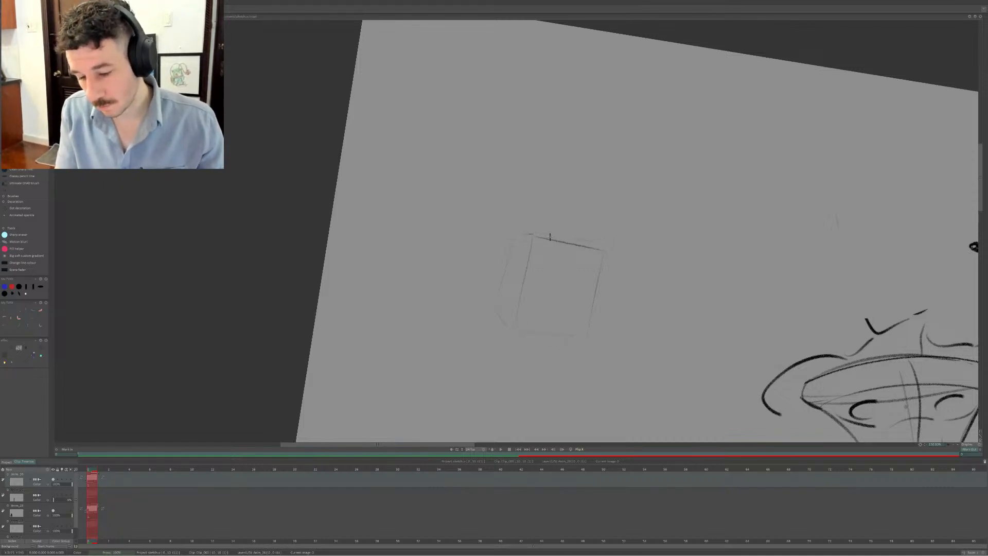
Extend the box's upright edges upward, then connect its base corners and carry the base edge toward the torso study
left_click_drag(490, 318, 540, 116)
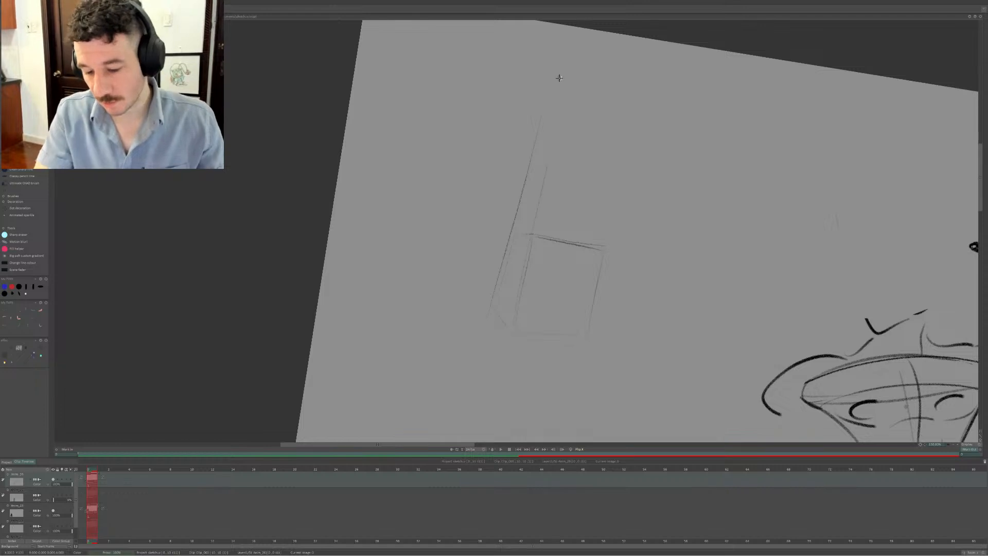
left_click_drag(592, 322, 619, 161)
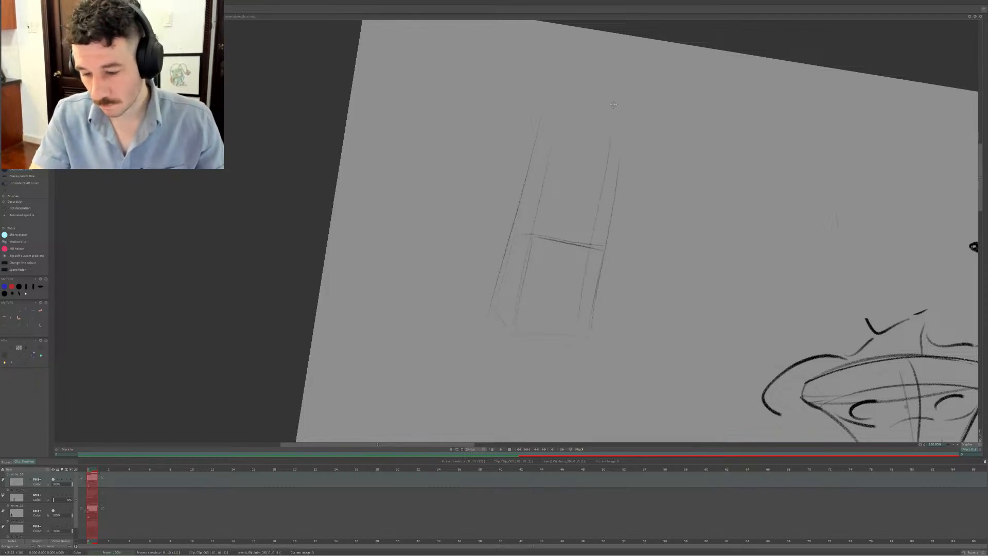
mouse_move(493, 299)
left_mouse_down()
mouse_move(515, 337)
mouse_move(592, 338)
left_mouse_up()
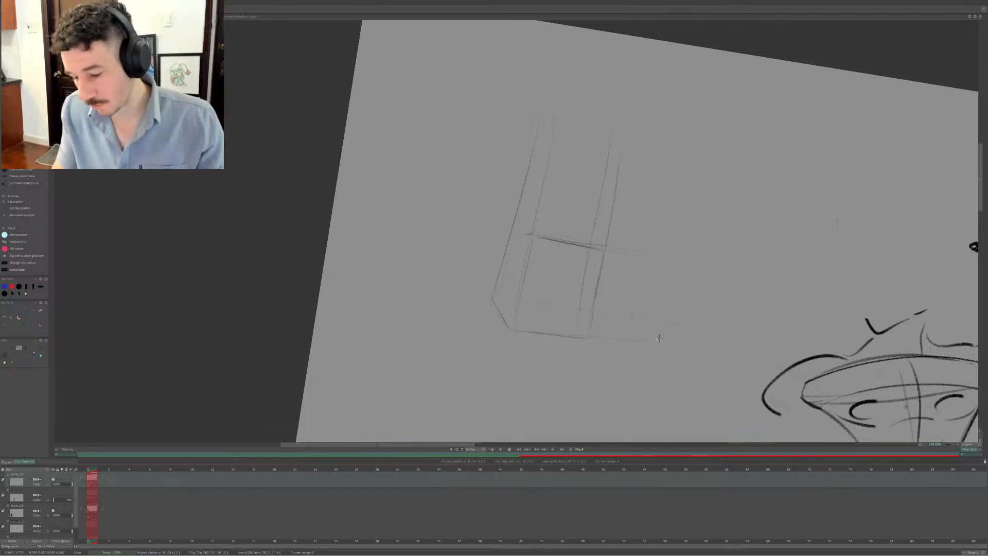
left_click_drag(659, 338, 761, 352)
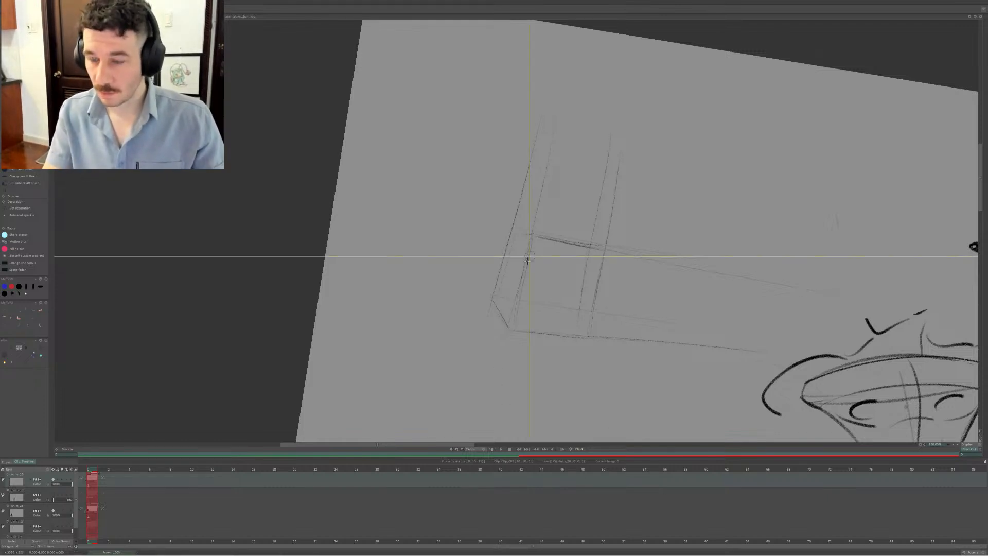
key("ctrl+z")
left_click_drag(537, 219, 512, 313)
key("ctrl+z")
left_click_drag(532, 235, 508, 325)
key("ctrl+z")
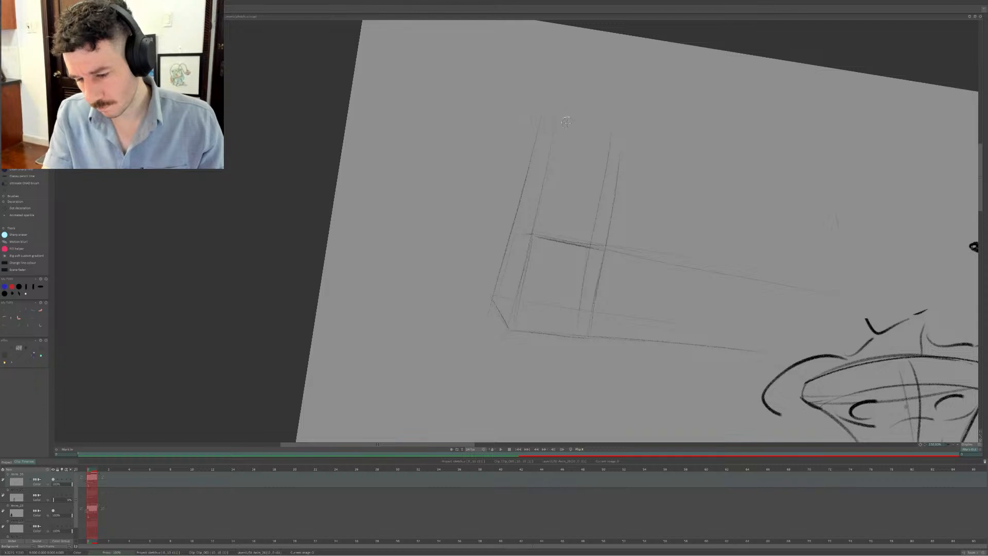
Undo the stray strokes, then darken the box's near corner edge and the upper part of its far front edge
mouse_move(559, 152)
left_mouse_down()
mouse_move(516, 320)
mouse_move(559, 164)
left_mouse_up()
key("ctrl+z")
key("ctrl+z")
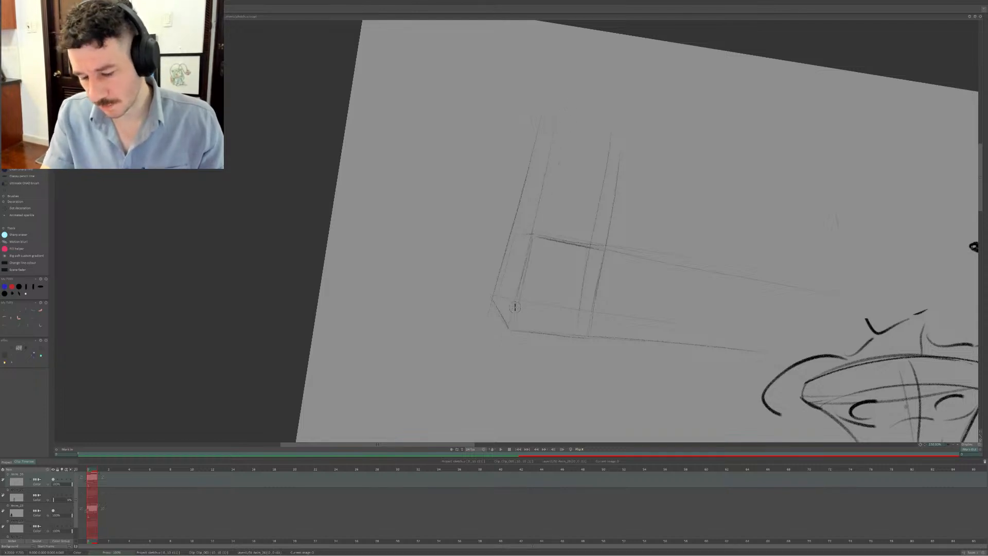
left_click_drag(508, 332, 552, 176)
left_click_drag(491, 301, 514, 197)
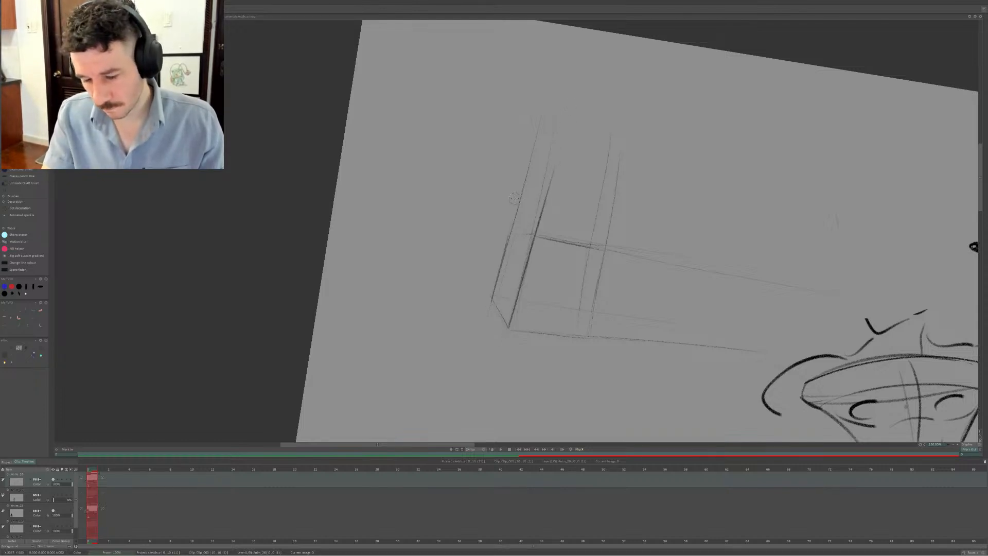
key("ctrl+z")
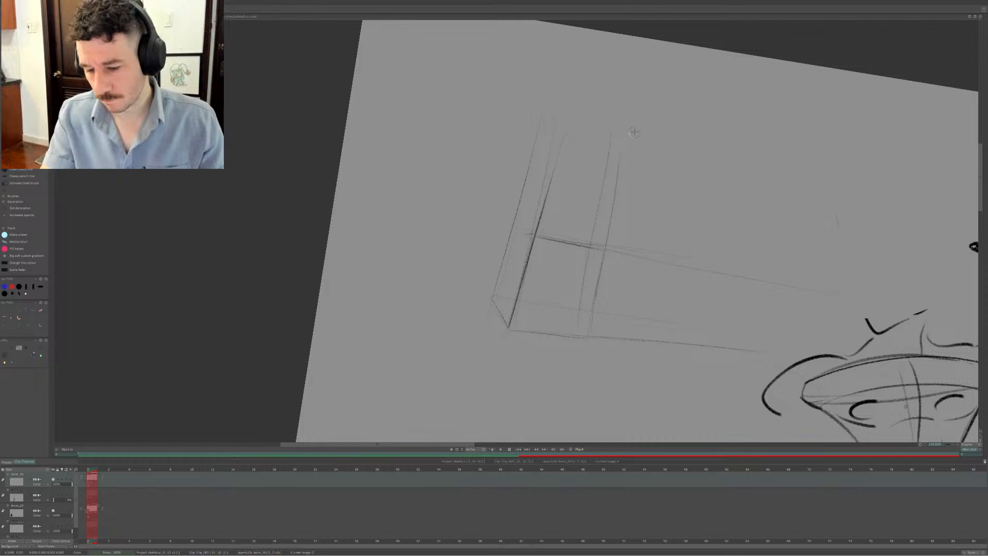
left_click_drag(625, 170, 601, 265)
left_click_drag(613, 150, 600, 199)
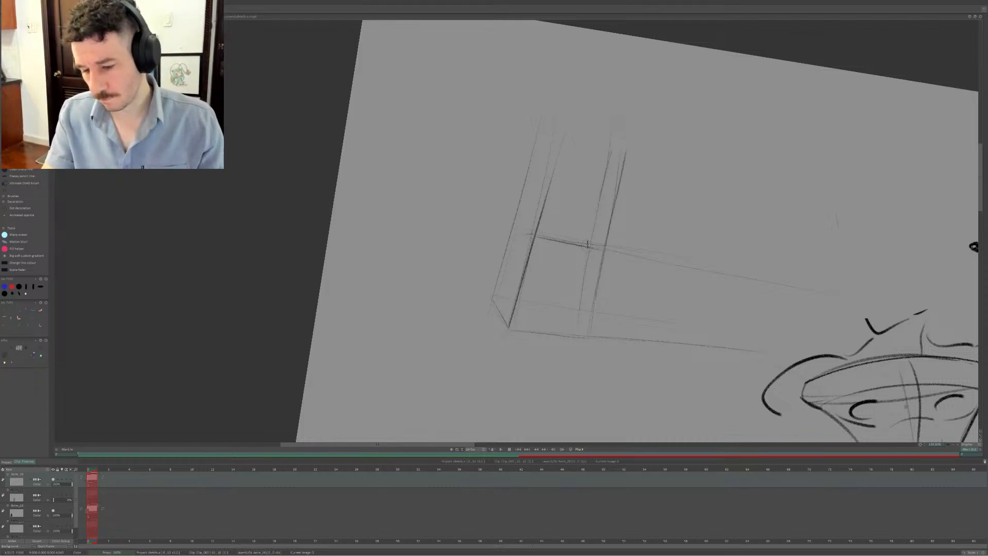
Erase the lower part of the front face's far edge and redraw it slanting inward to the base
key("e")
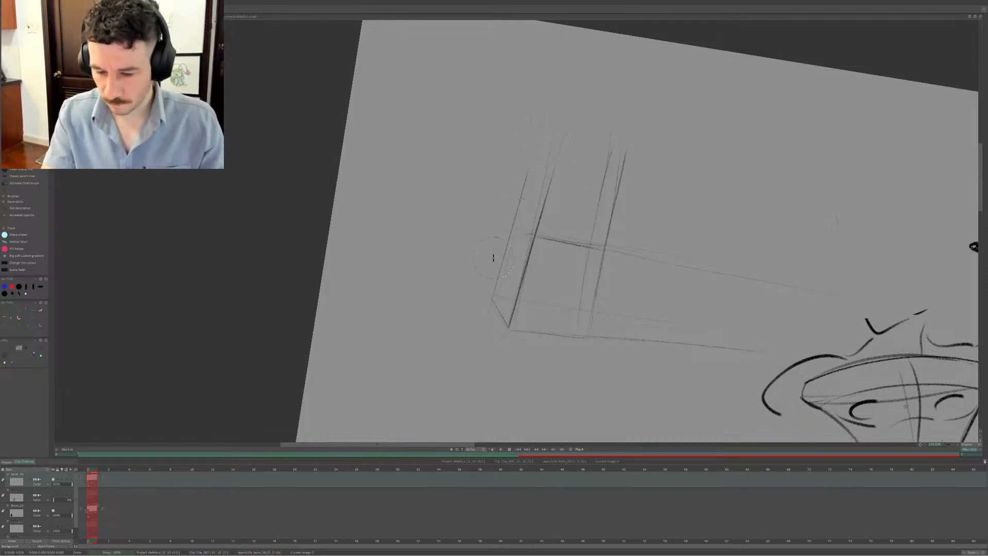
left_click_drag(585, 261, 570, 317)
key("e")
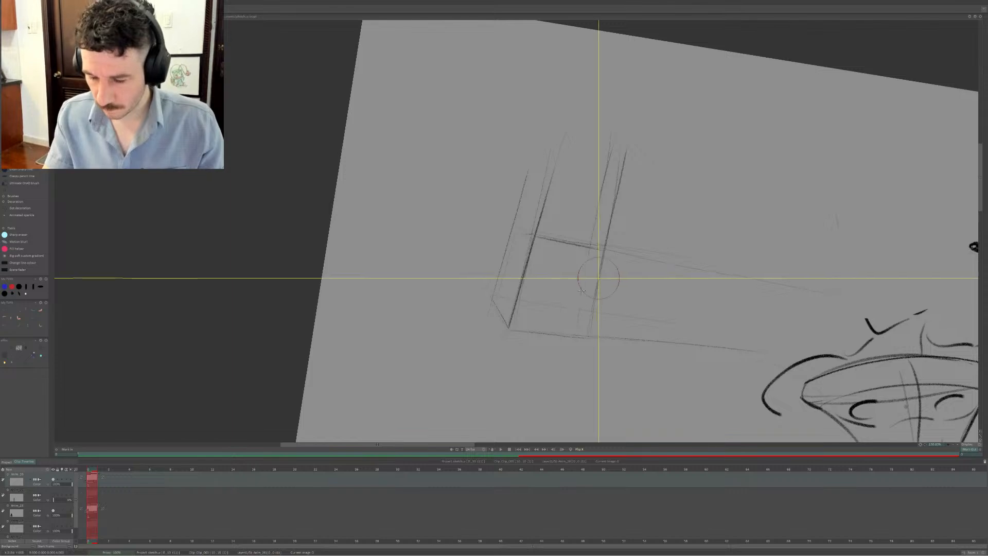
left_click_drag(596, 260, 584, 305)
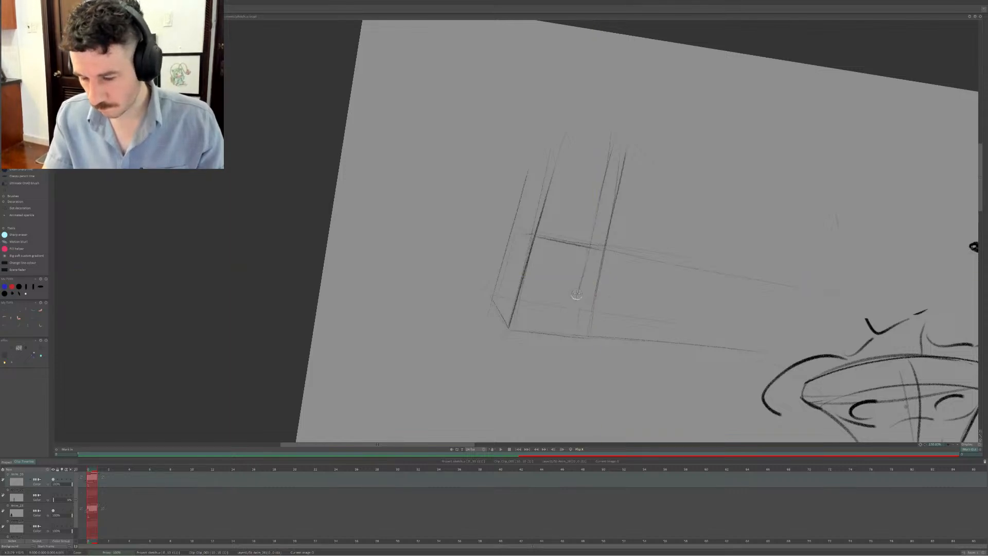
left_click_drag(592, 247, 582, 294)
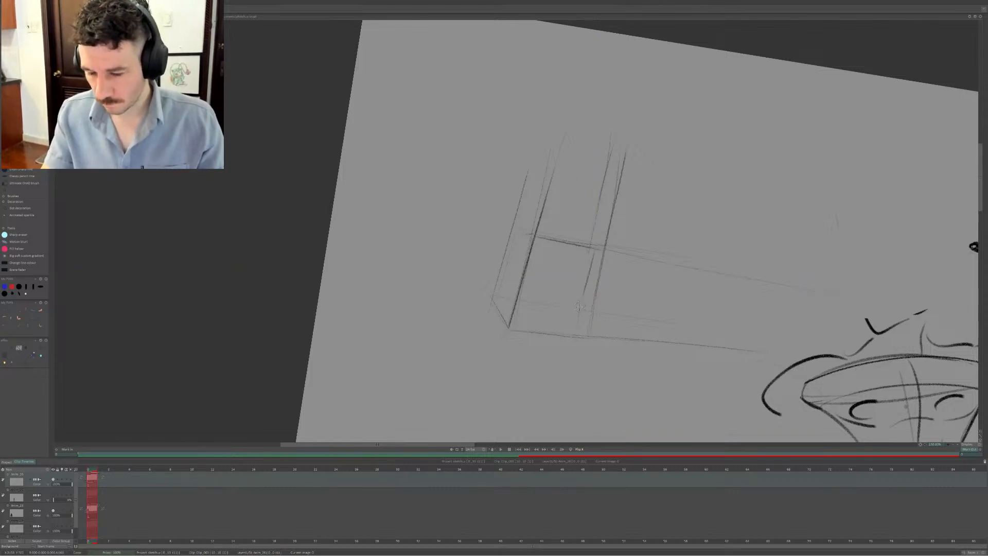
key("ctrl+z")
key("ctrl+z")
left_click_drag(601, 253, 576, 337)
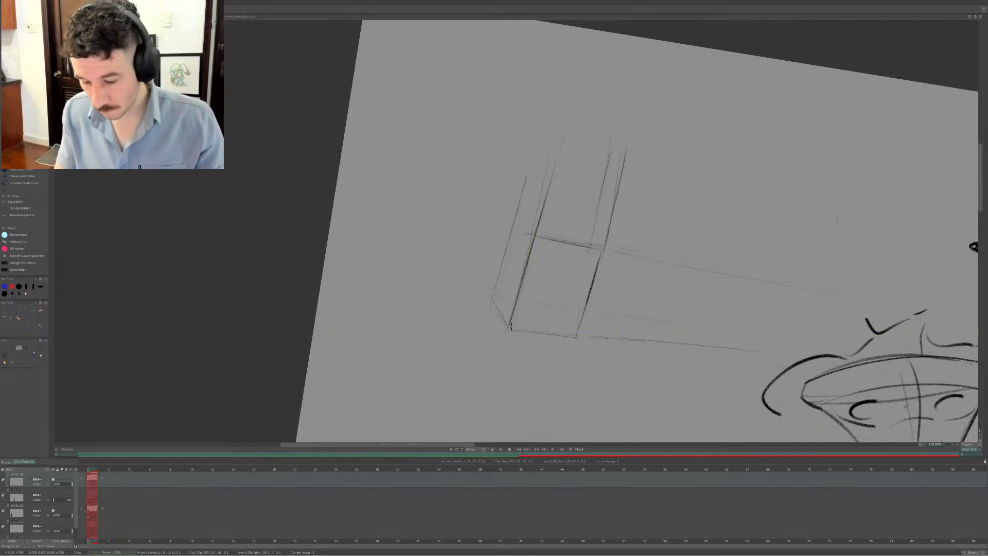
Draw a dividing line across the box's narrow side face and wide front face, linking the upright edges
left_click_drag(493, 298, 584, 309)
key("ctrl+z")
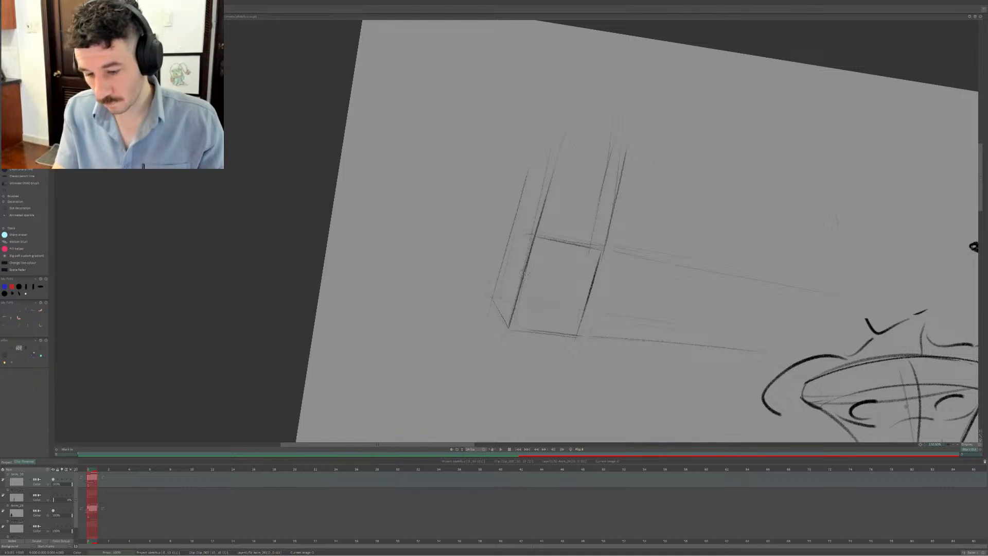
left_click_drag(549, 197, 516, 307)
key("ctrl+z")
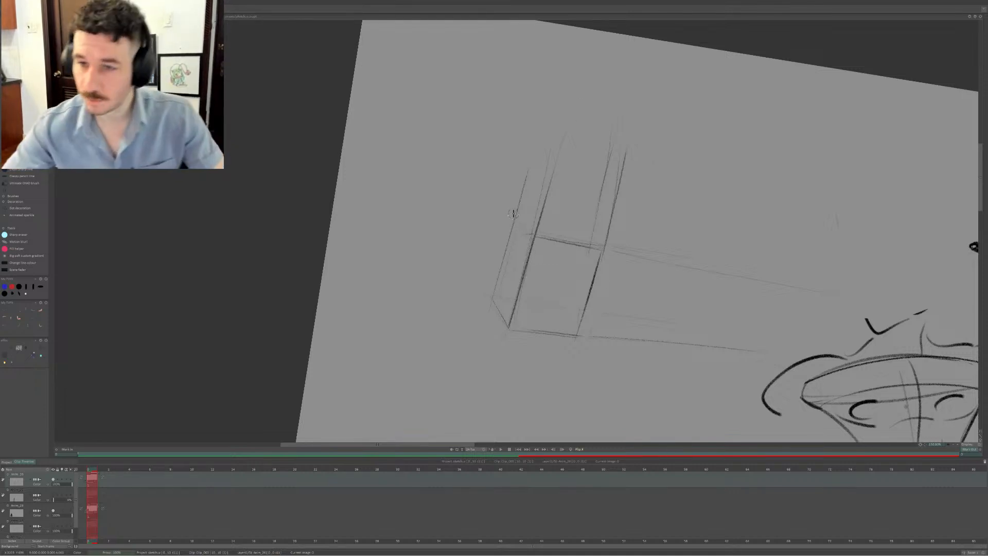
left_click_drag(514, 227, 601, 250)
key("ctrl+z")
left_click_drag(541, 231, 602, 249)
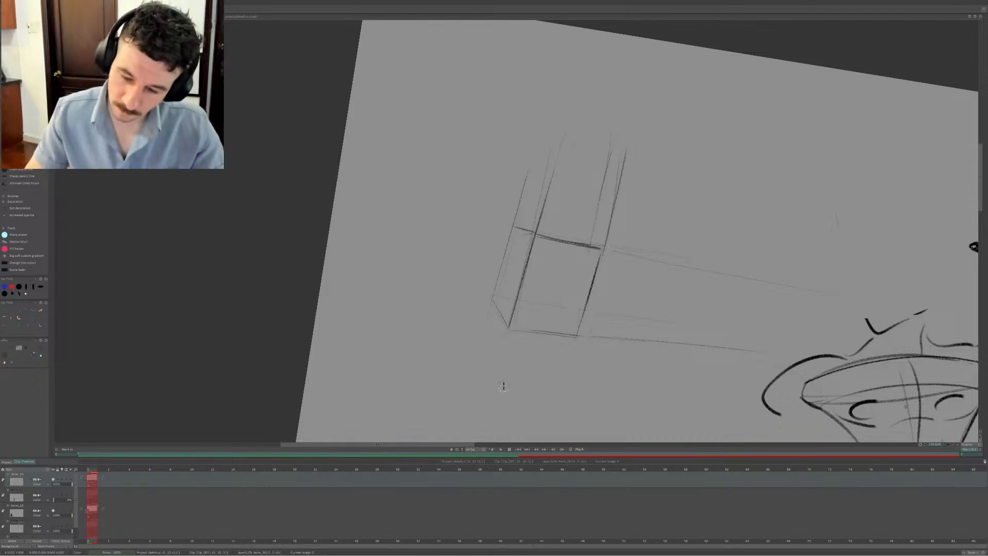
left_click_drag(534, 241, 589, 58)
left_click_drag(595, 266, 653, 63)
key("ctrl+z")
key("ctrl+z")
key("ctrl+z")
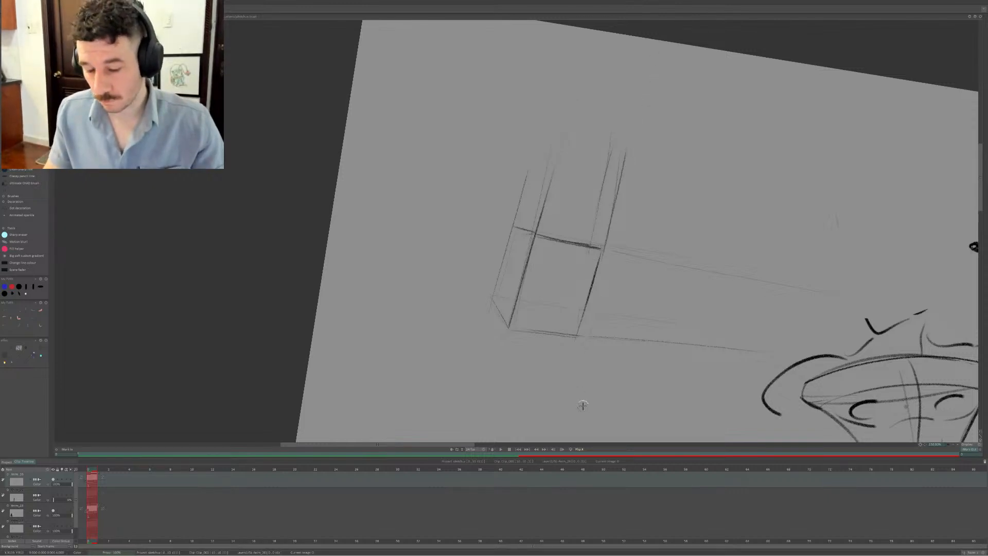
Lighten the dividing line across the front face, then redraw it slightly higher and continue it over the side face
left_click_drag(537, 238, 603, 254)
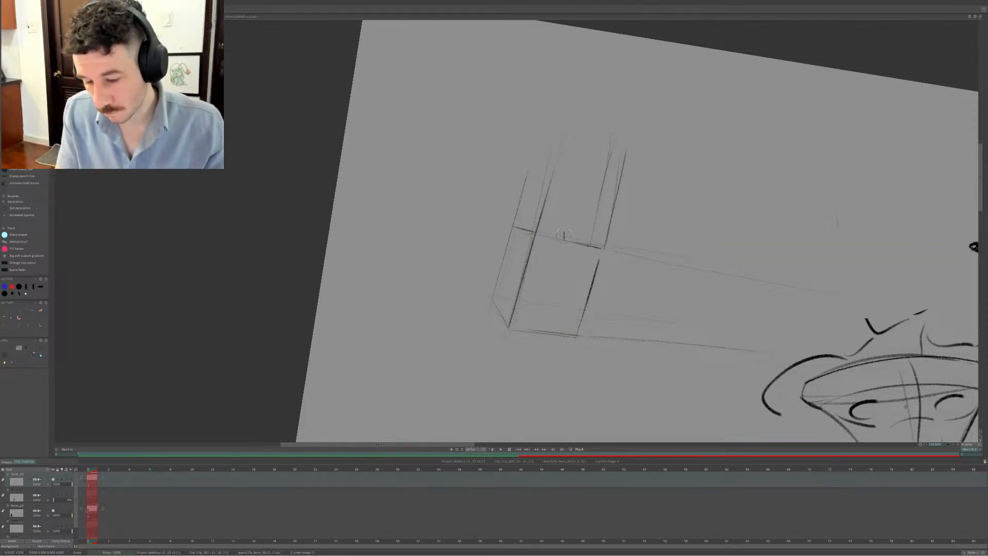
left_click_drag(538, 230, 611, 243)
key("ctrl+z")
mouse_move(537, 230)
left_mouse_down()
mouse_move(603, 243)
mouse_move(593, 278)
left_mouse_up()
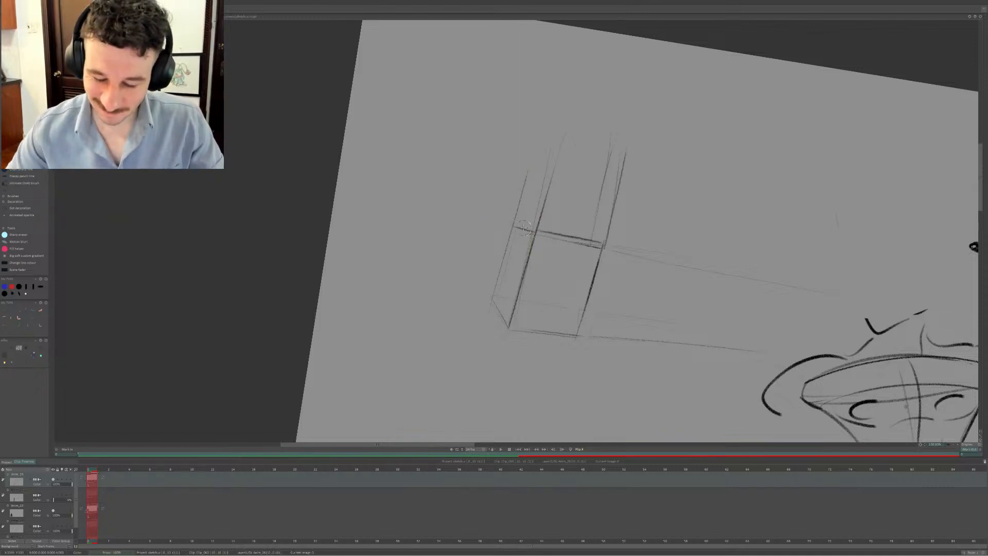
left_click_drag(514, 225, 535, 228)
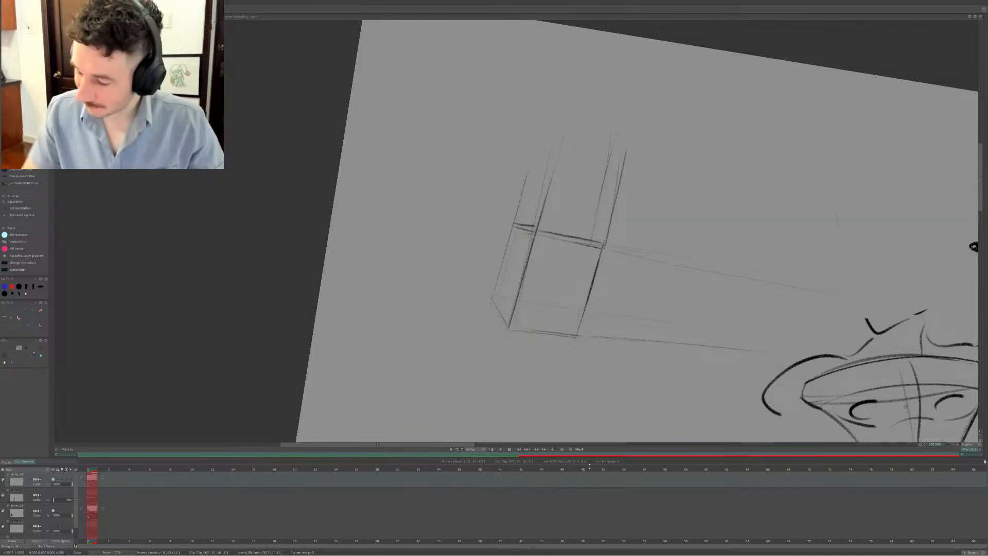
Sketch the near thigh's upper and lower contours extending out from the box's side face, plus a hip arc across its front
key("plus")
key("plus")
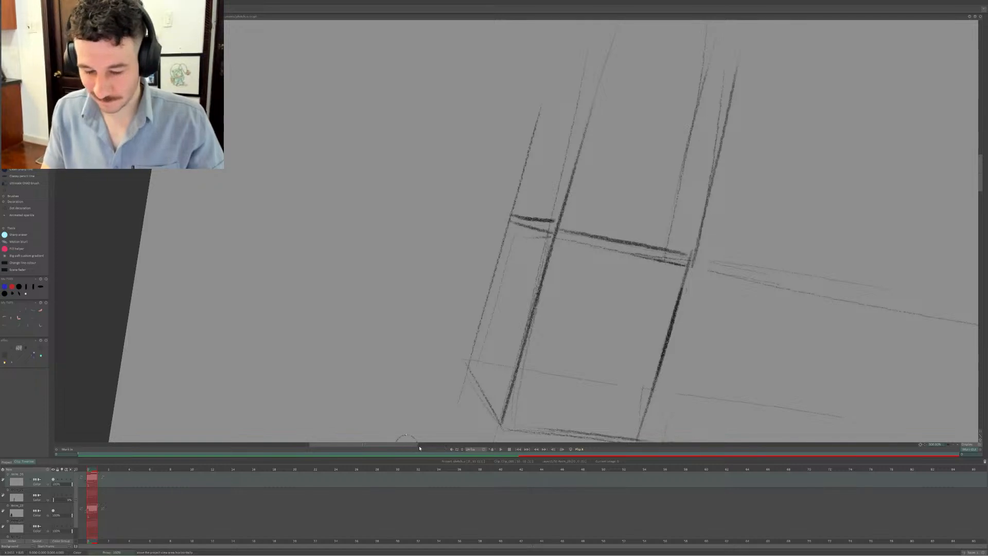
key("minus")
key("minus")
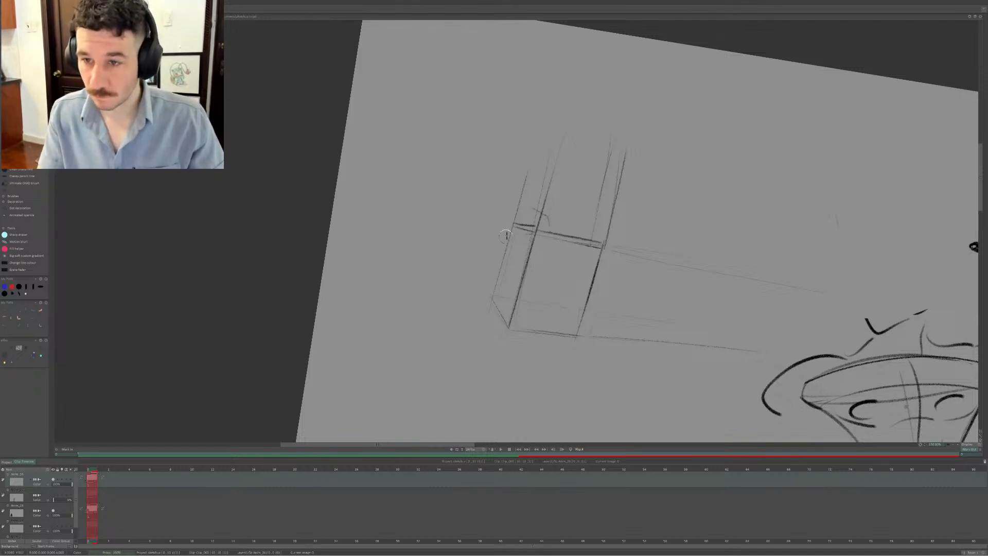
left_click_drag(523, 204, 420, 244)
key("ctrl+z")
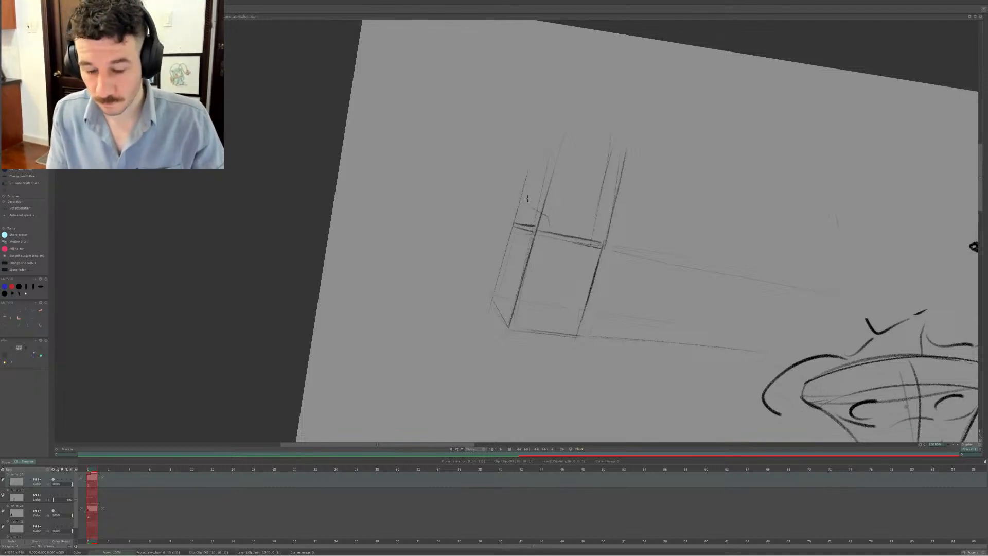
mouse_move(520, 201)
left_mouse_down()
mouse_move(438, 236)
mouse_move(526, 233)
left_mouse_up()
left_click_drag(469, 260, 531, 237)
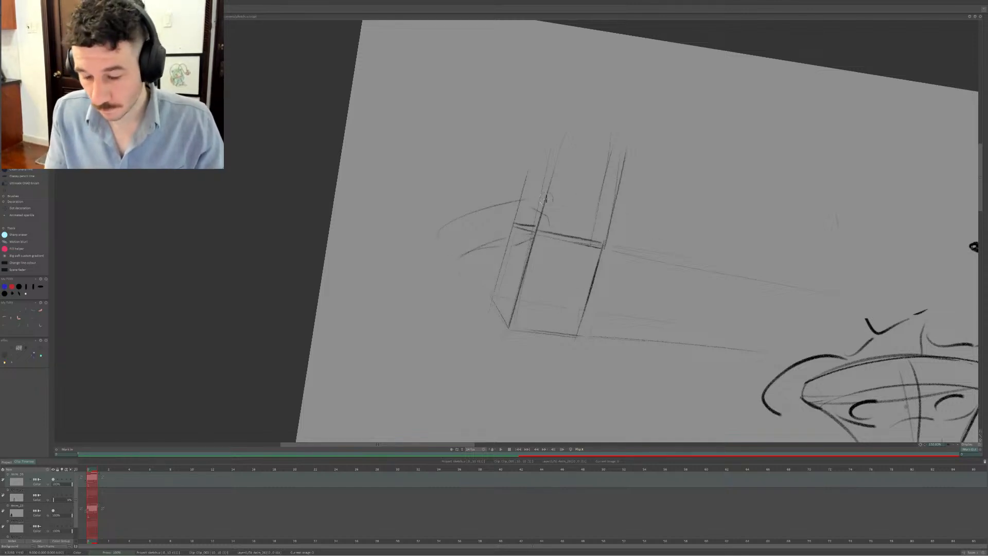
mouse_move(547, 200)
left_mouse_down()
mouse_move(610, 210)
mouse_move(608, 222)
left_mouse_up()
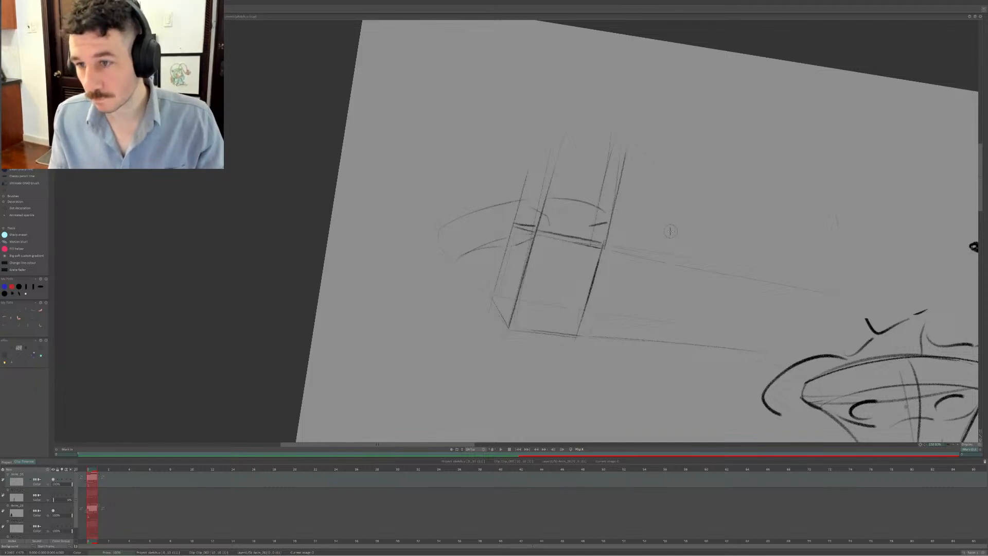
Redraw the front face's far edge as one darker line that extends below the box's base
left_click_drag(595, 261, 563, 367)
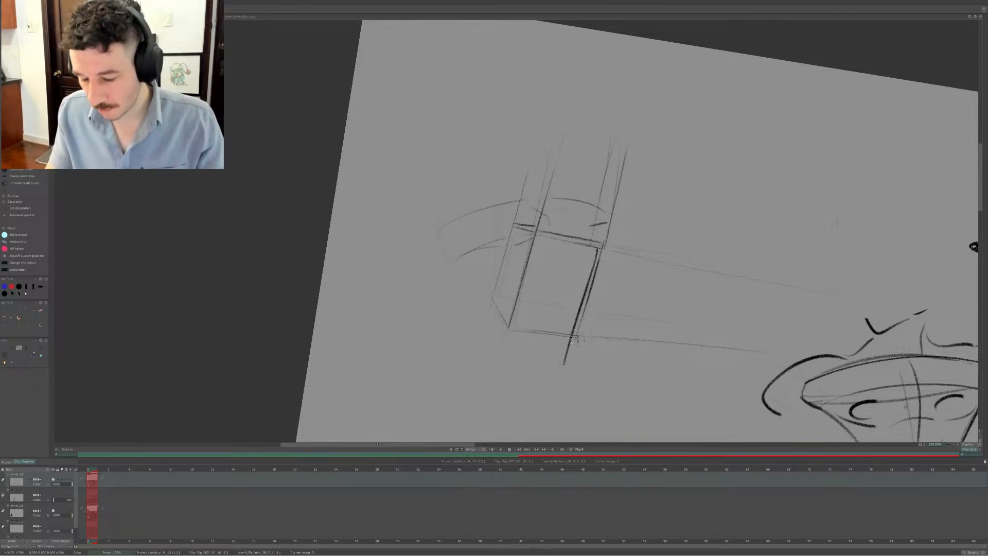
key("ctrl+z")
left_click_drag(607, 235, 566, 357)
key("ctrl+z")
left_click_drag(598, 252, 569, 362)
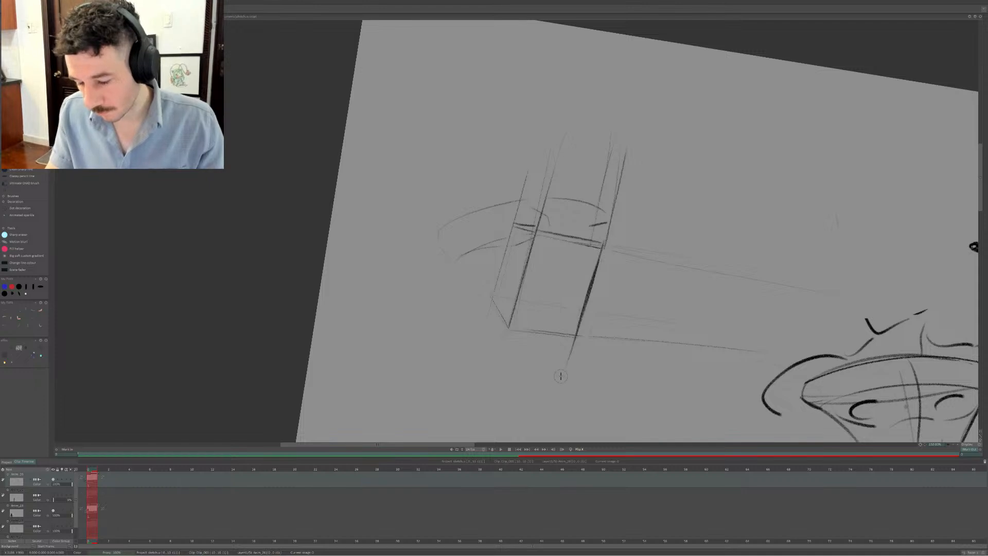
key("ctrl+z")
left_click_drag(603, 249, 563, 366)
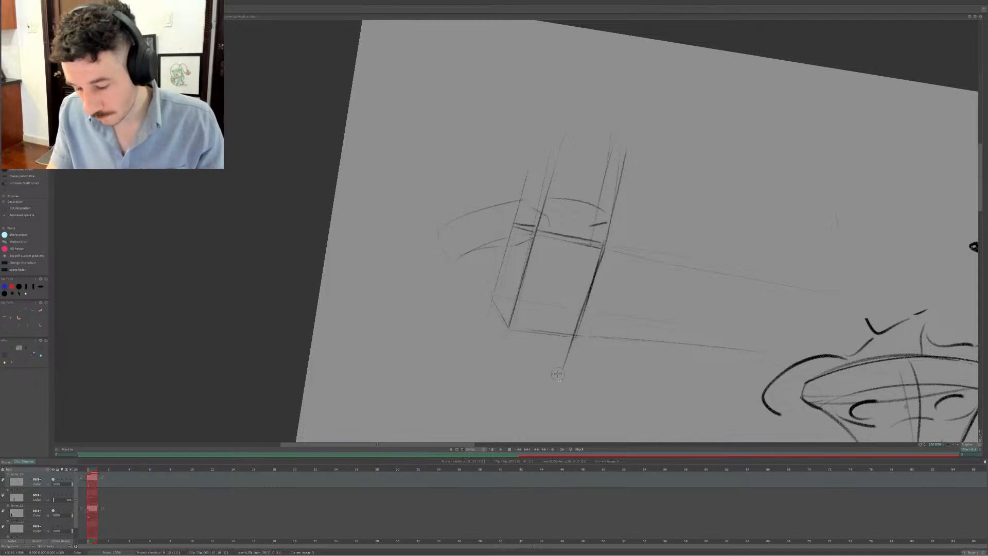
key("ctrl+z")
left_click_drag(603, 247, 571, 362)
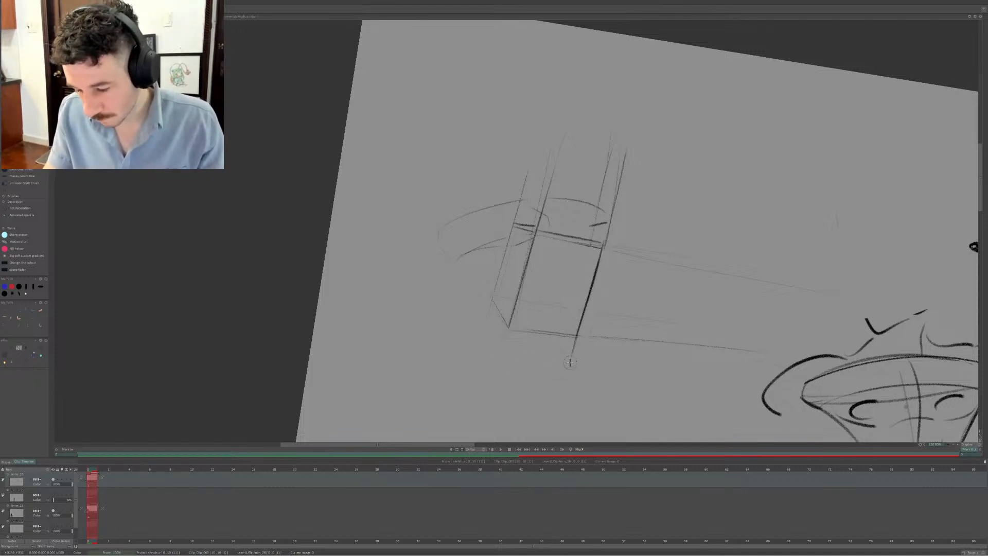
Draw a lower base edge under the box and connect it to the side face's bottom corner
left_click_drag(509, 355, 571, 355)
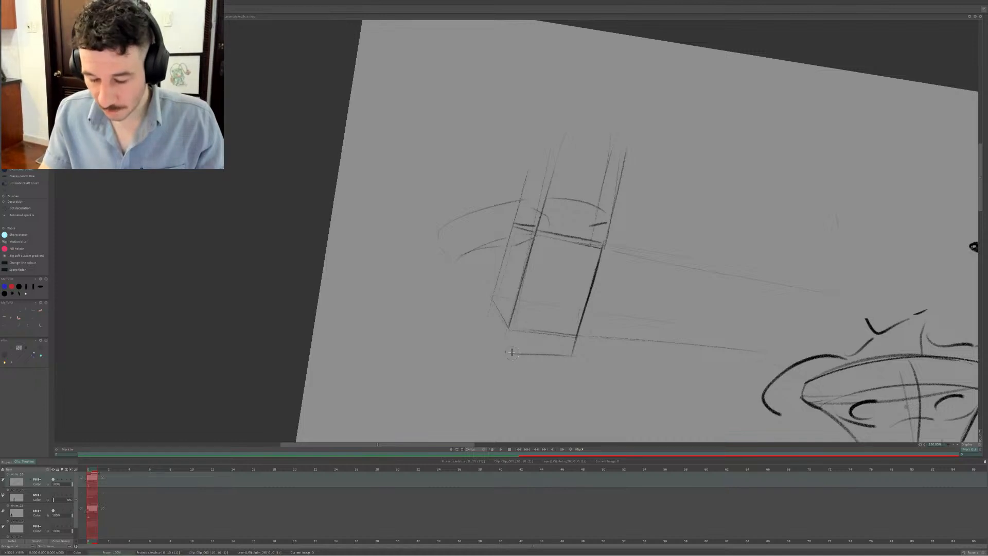
left_click_drag(508, 328, 496, 352)
left_click_drag(492, 317, 504, 355)
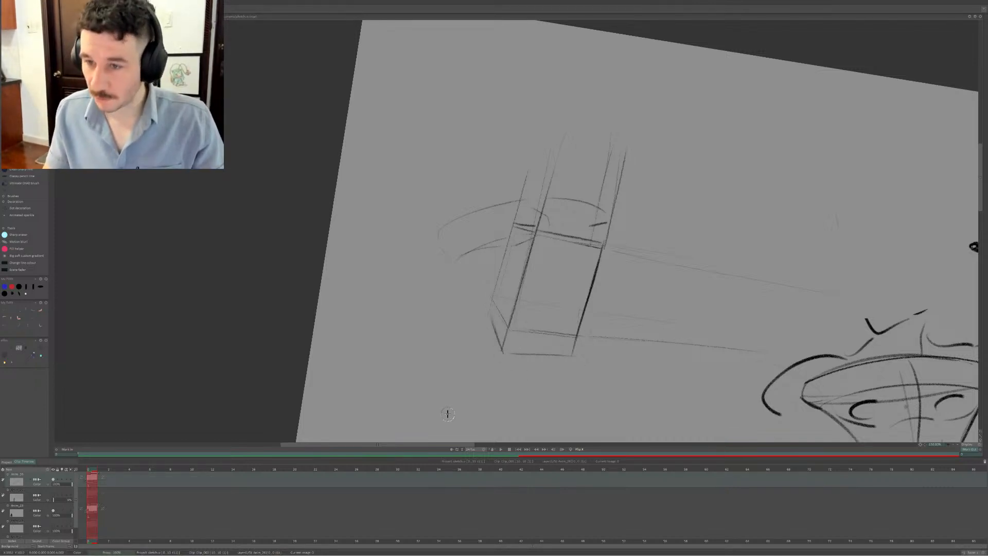
Mark the near foot's position below the knee with a short heel stroke and the slope of the instep
mouse_move(400, 313)
left_mouse_down()
mouse_move(485, 325)
mouse_move(442, 328)
left_mouse_up()
key("ctrl+z")
key("ctrl+z")
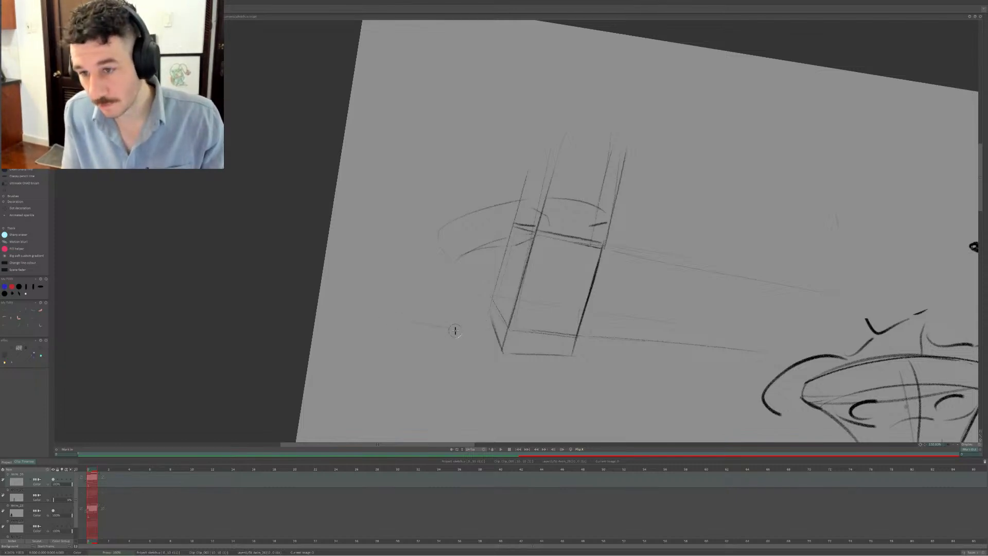
left_click_drag(458, 307, 462, 322)
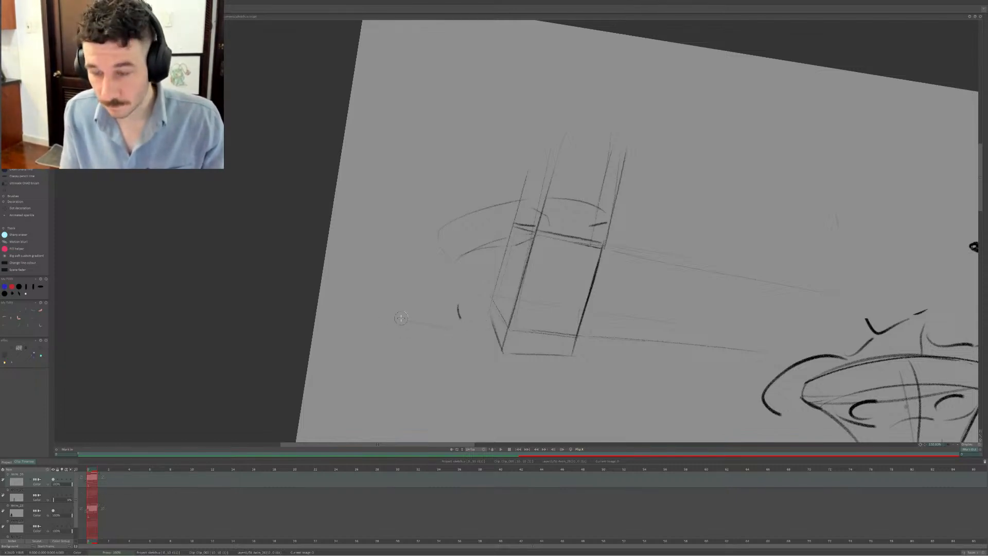
left_click_drag(383, 323, 426, 312)
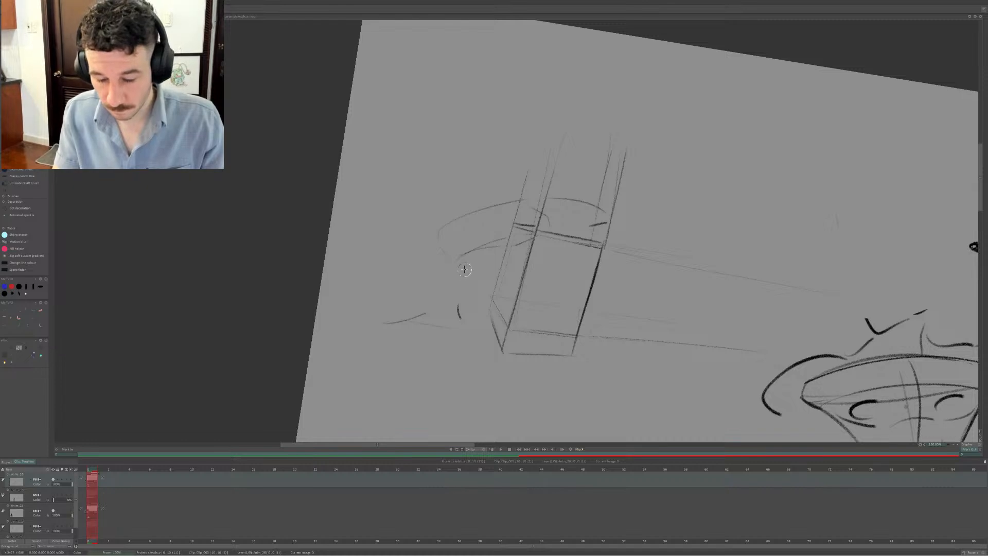
Draw the near lower leg's front and back contours from knee to ankle, and close the foot with a sole line
mouse_move(451, 244)
left_mouse_down()
mouse_move(470, 239)
mouse_move(466, 293)
mouse_move(472, 260)
mouse_move(456, 307)
left_mouse_up()
key("ctrl+z")
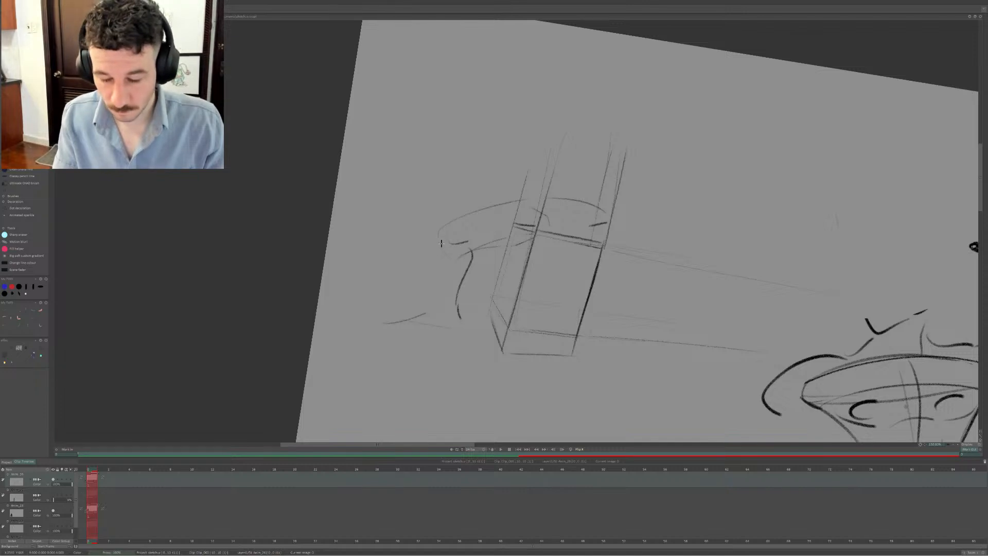
left_click_drag(437, 246, 439, 300)
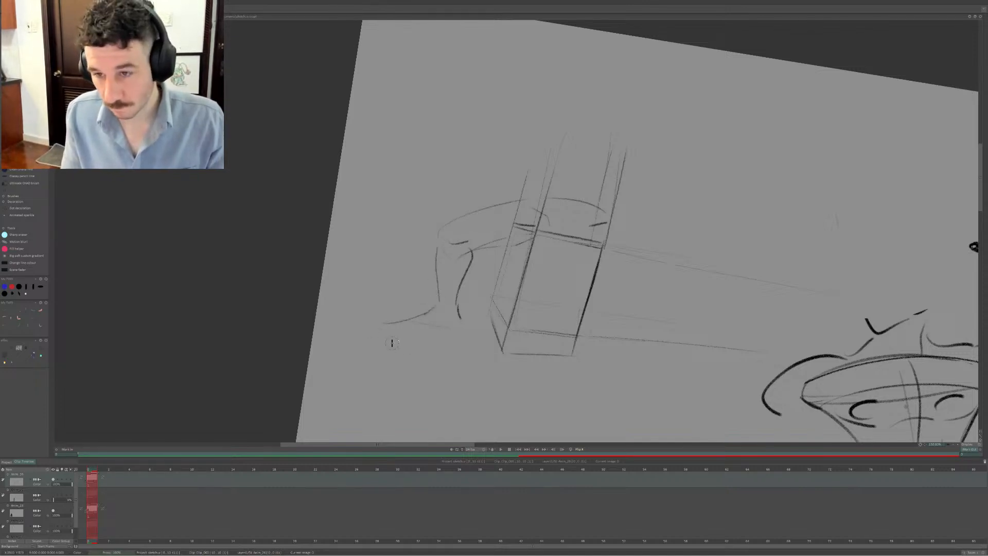
key("ctrl+z")
mouse_move(389, 331)
left_mouse_down()
mouse_move(471, 339)
mouse_move(463, 331)
left_mouse_up()
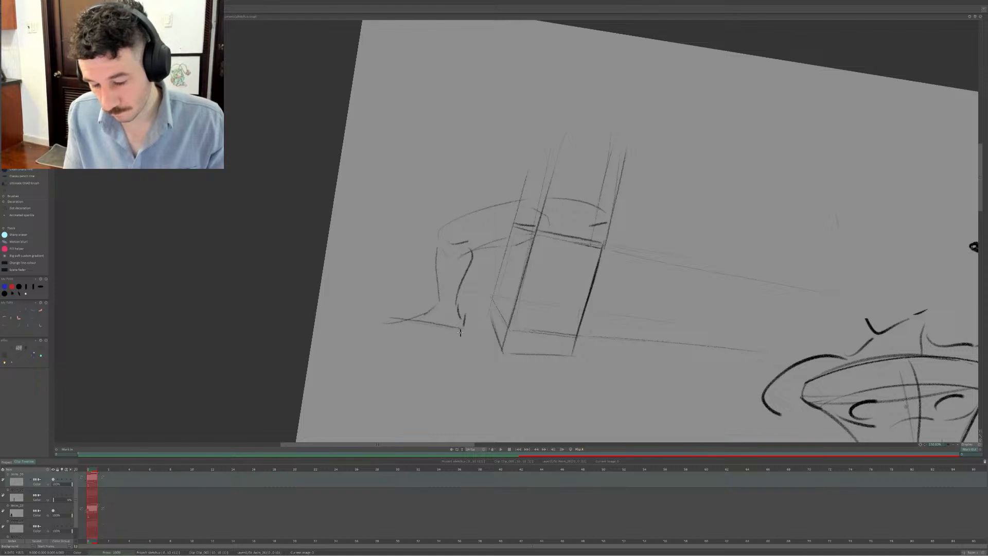
left_click_drag(397, 311, 438, 308)
key("ctrl+z")
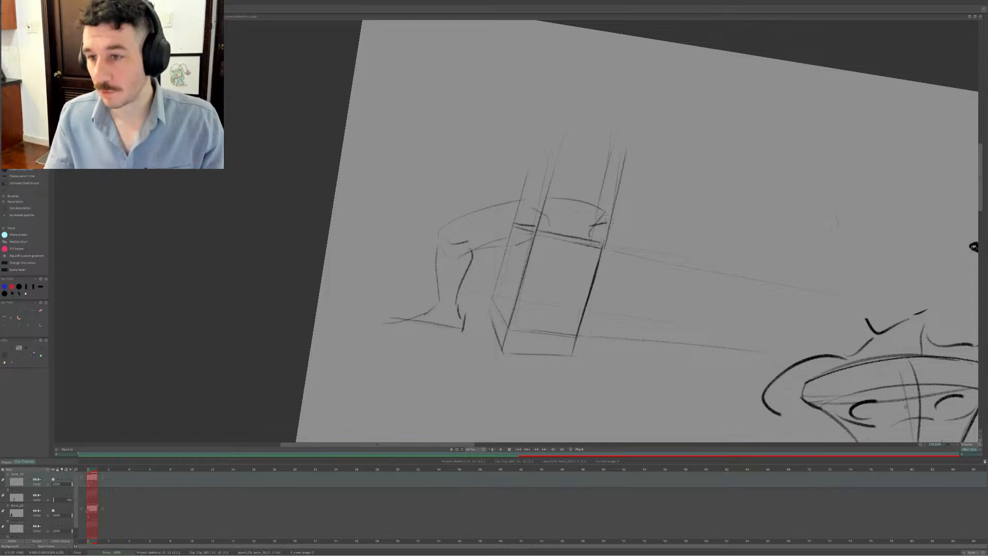
left_click_drag(601, 209, 655, 204)
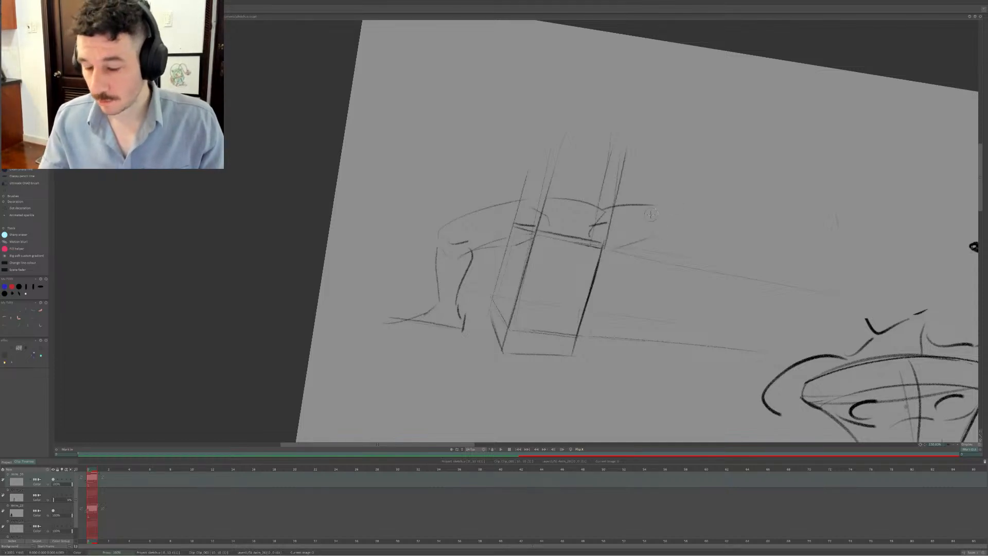
left_click_drag(656, 205, 671, 212)
key("ctrl+z")
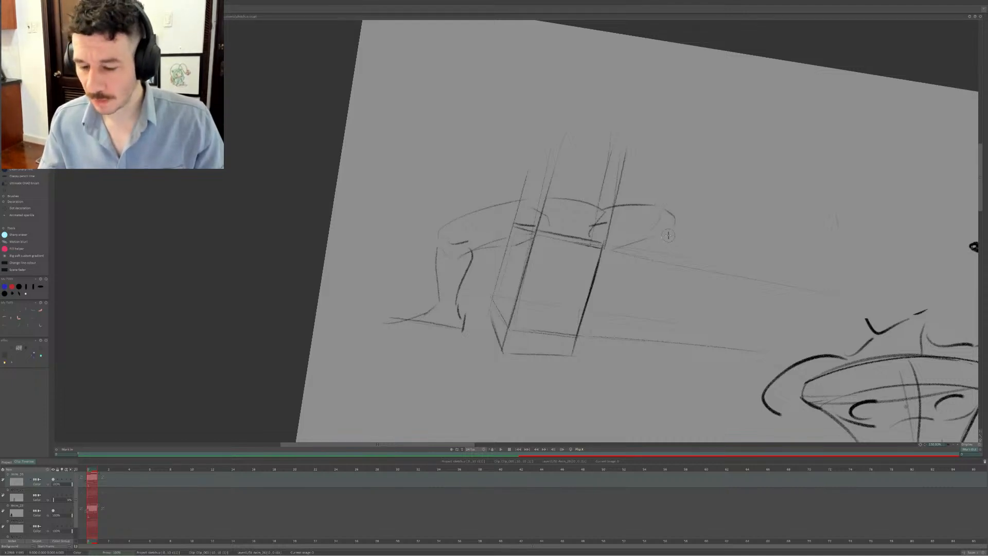
key("ctrl+z")
key("ctrl+z")
Draw the second leg's thigh outward from the box's other side with upper and lower contours, and curve the inner calf down from it
left_click_drag(610, 210, 665, 216)
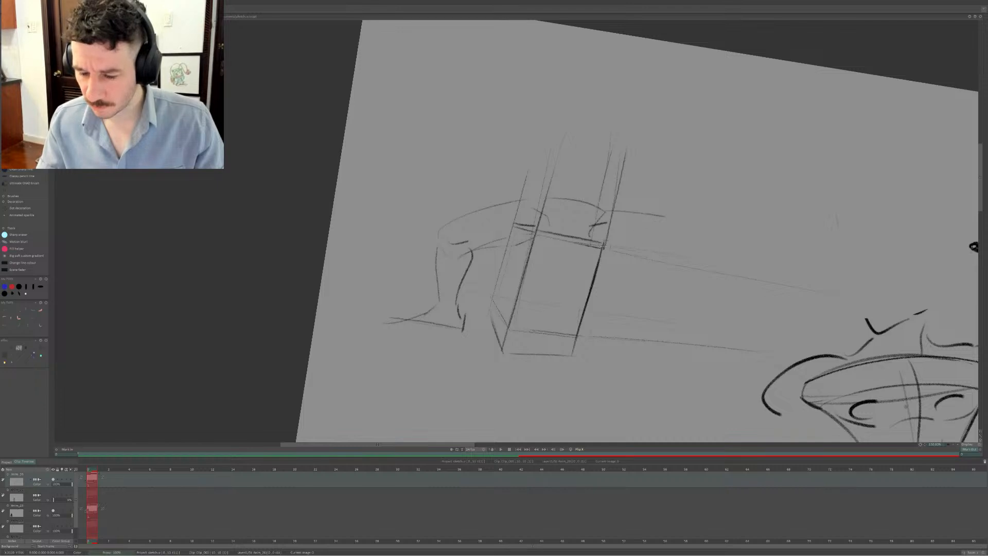
left_click_drag(613, 251, 658, 245)
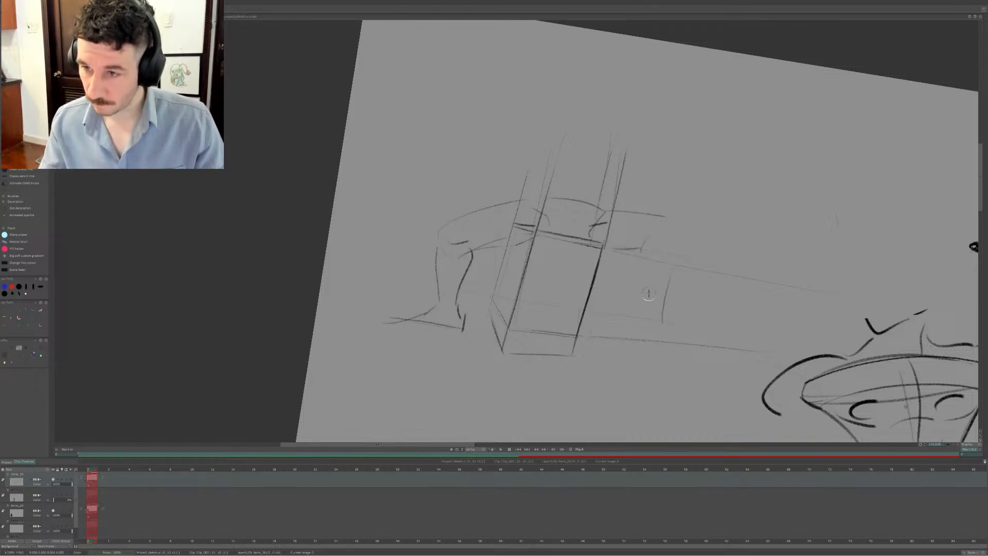
mouse_move(639, 255)
left_mouse_down()
mouse_move(645, 314)
mouse_move(642, 271)
mouse_move(647, 299)
left_mouse_up()
key("ctrl+z")
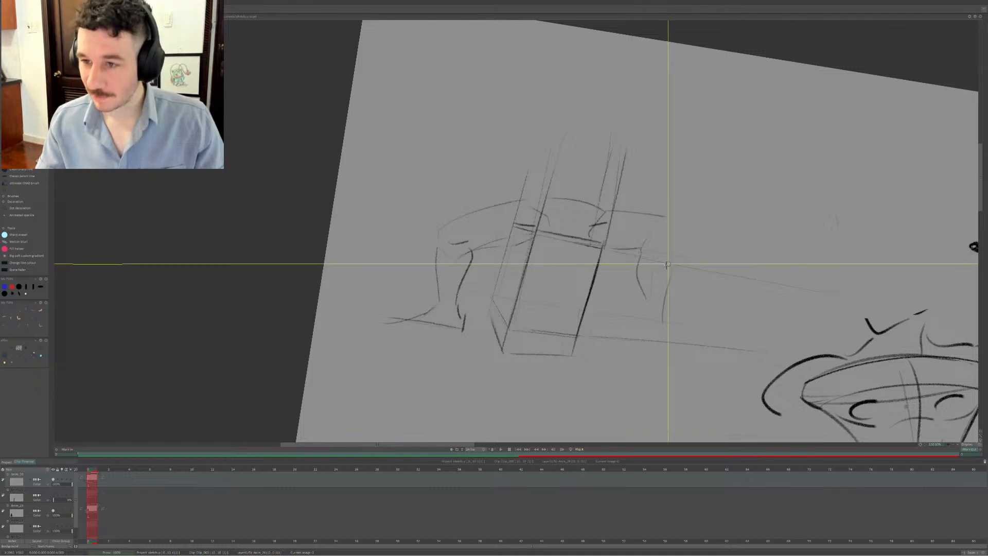
Draw the second lower leg's outer contour, rough in its foot below the ankle, and round the bent knee into the shin
left_click_drag(671, 261, 658, 325)
key("ctrl+z")
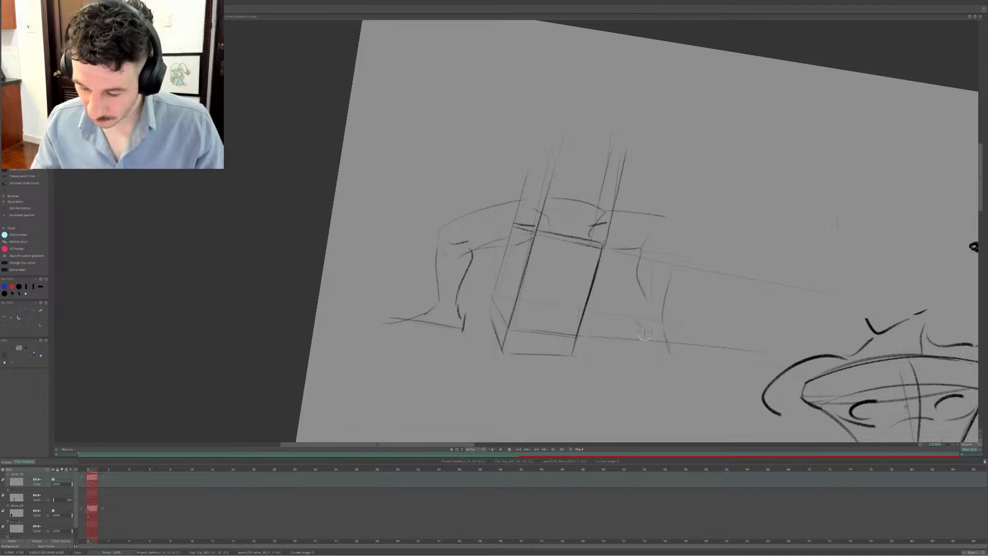
mouse_move(645, 307)
left_mouse_down()
mouse_move(637, 326)
mouse_move(672, 357)
left_mouse_up()
key("ctrl+z")
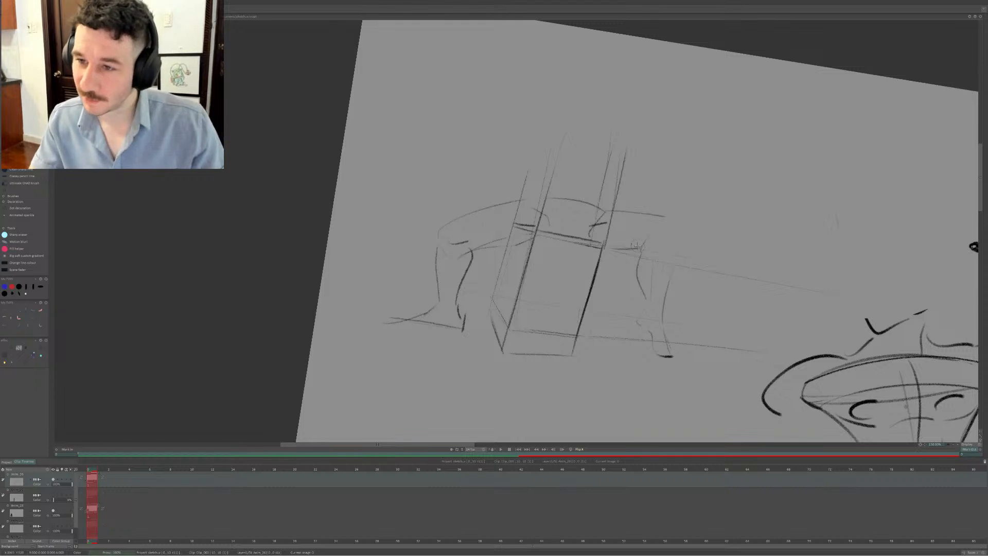
mouse_move(666, 216)
left_mouse_down()
mouse_move(678, 252)
mouse_move(678, 234)
mouse_move(667, 298)
mouse_move(676, 249)
mouse_move(644, 296)
mouse_move(643, 326)
left_mouse_up()
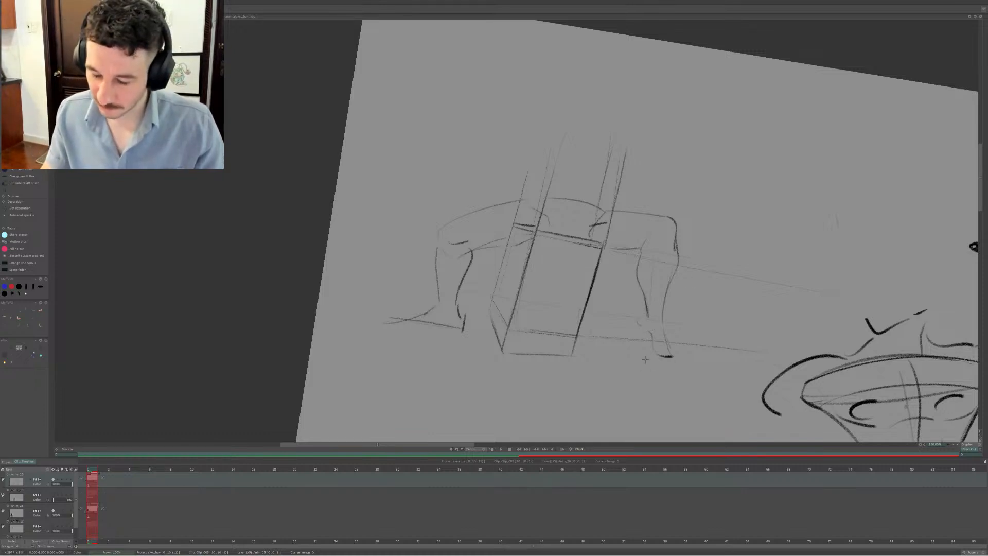
Close the second foot with a toe line and side contour, and add the heel bump beside the ankle
left_click_drag(645, 360, 676, 363)
key("ctrl+z")
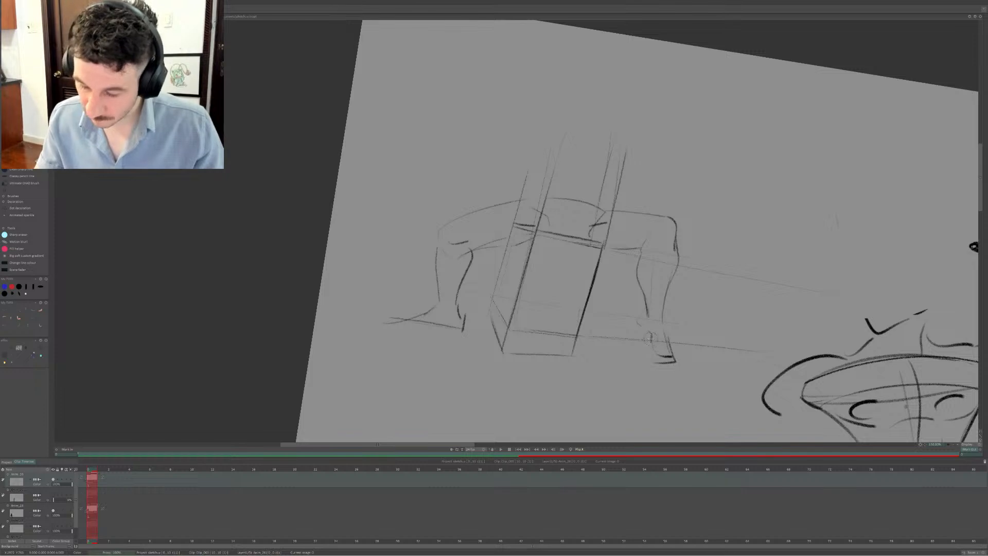
left_click_drag(650, 331, 659, 362)
key("ctrl+z")
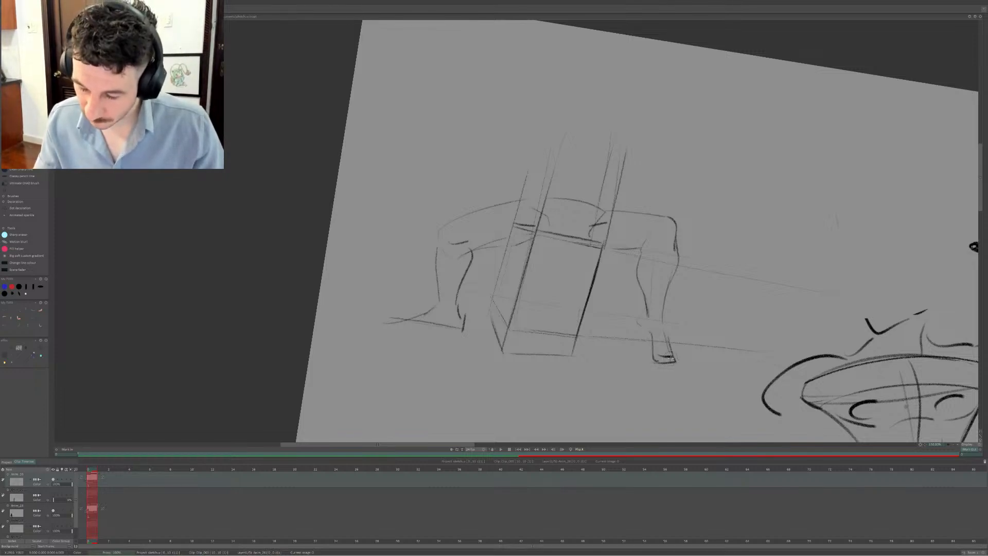
left_click_drag(643, 312, 641, 333)
key("ctrl+z")
key("ctrl+z")
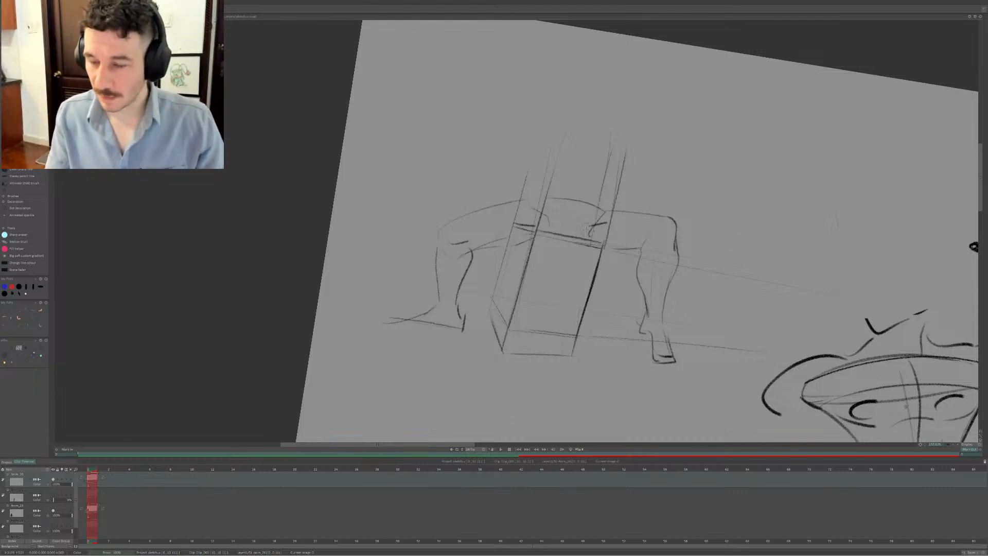
Draw a short dark crotch line at the middle of the pelvis, just above the box's top edge
mouse_move(597, 214)
left_mouse_down()
mouse_move(582, 236)
mouse_move(587, 226)
mouse_move(564, 236)
left_mouse_up()
key("ctrl+z")
key("ctrl+z")
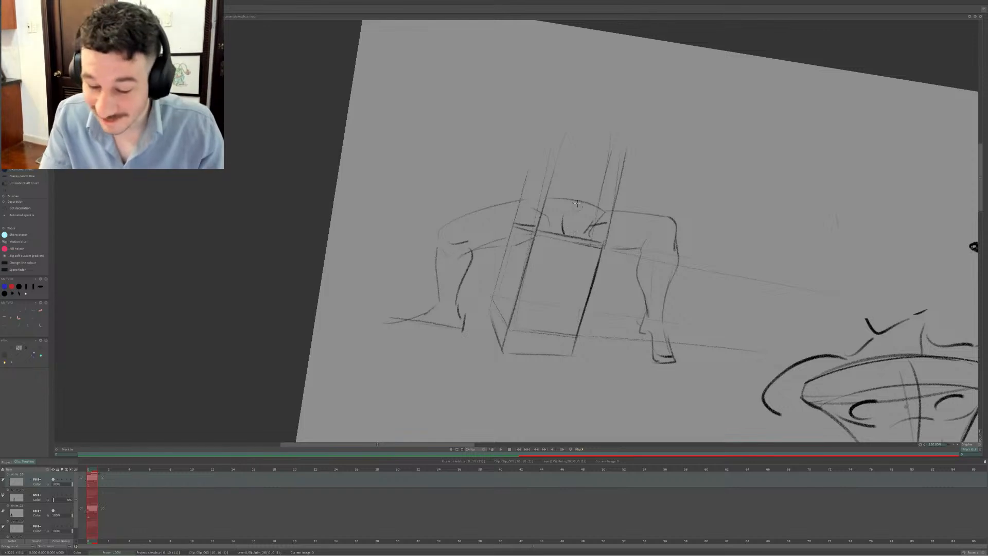
Work out the torso's near side above the hip, ending with a short waist contour
left_click_drag(546, 122, 576, 188)
key("ctrl+z")
left_click_drag(567, 137, 580, 190)
key("ctrl+z")
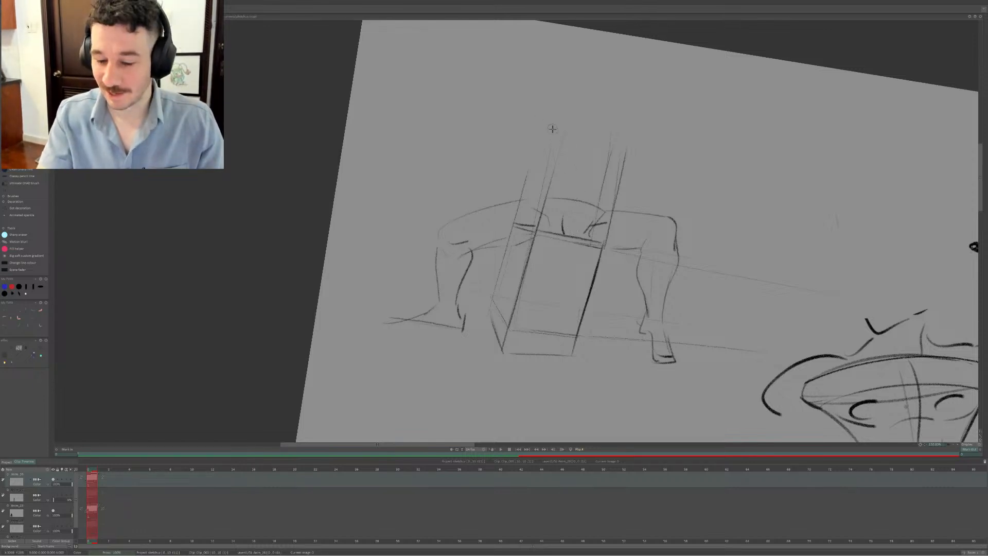
mouse_move(567, 143)
left_mouse_down()
mouse_move(583, 173)
mouse_move(545, 195)
left_mouse_up()
key("ctrl+z")
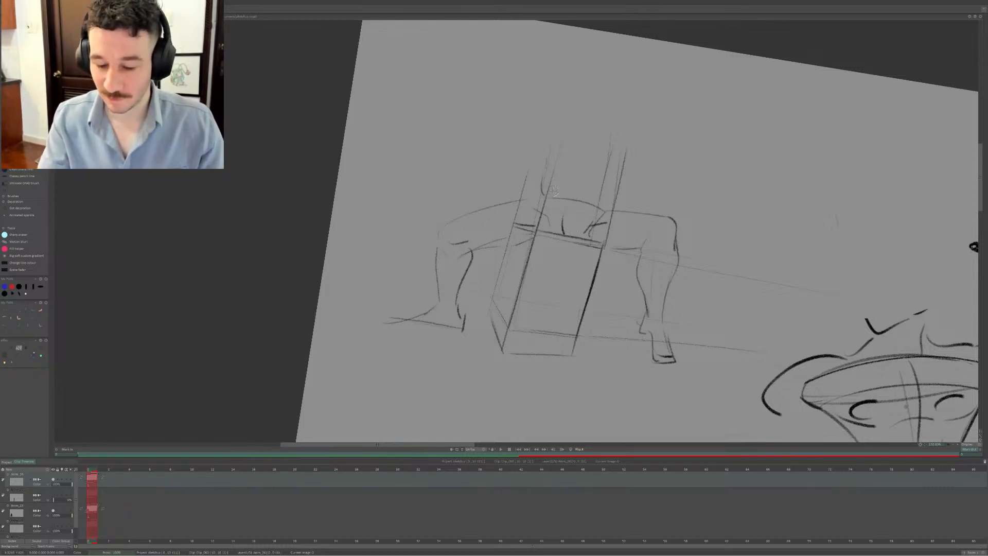
Draw the torso's far side, the rounded outer shoulder above it, and the peaked line running over to the near shoulder
left_click_drag(602, 126, 611, 204)
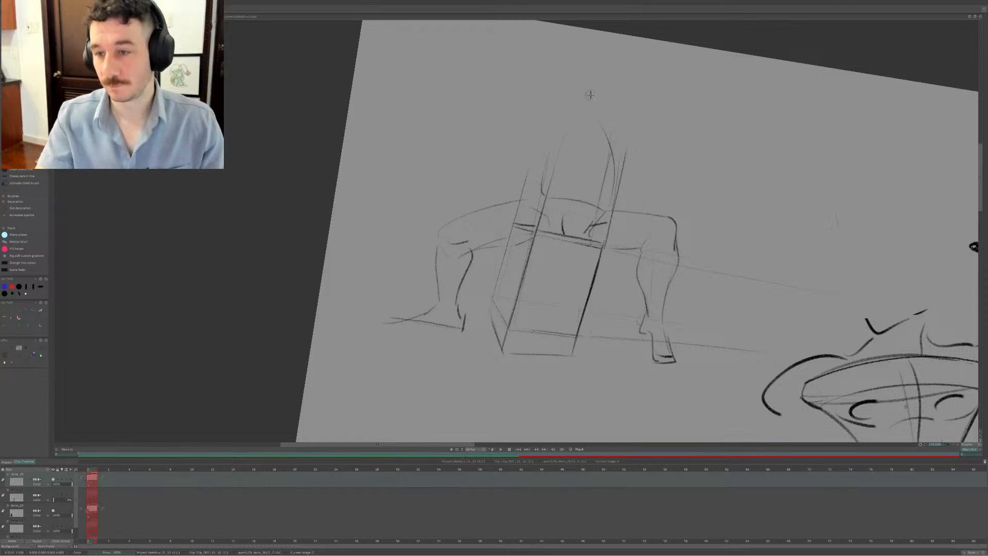
mouse_move(602, 125)
left_mouse_down()
mouse_move(625, 146)
mouse_move(617, 193)
mouse_move(624, 153)
mouse_move(615, 140)
mouse_move(616, 191)
left_mouse_up()
left_click_drag(573, 86, 624, 136)
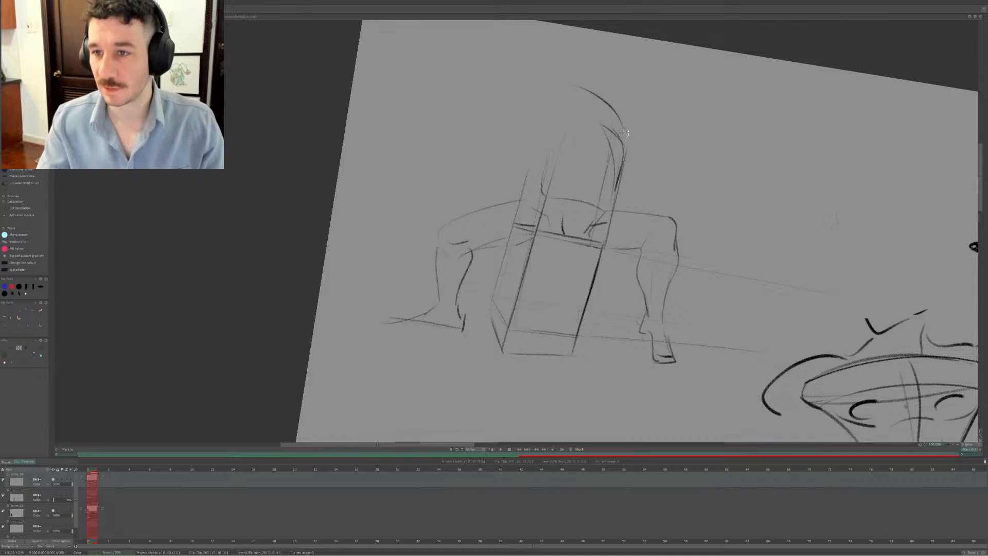
key("ctrl+z")
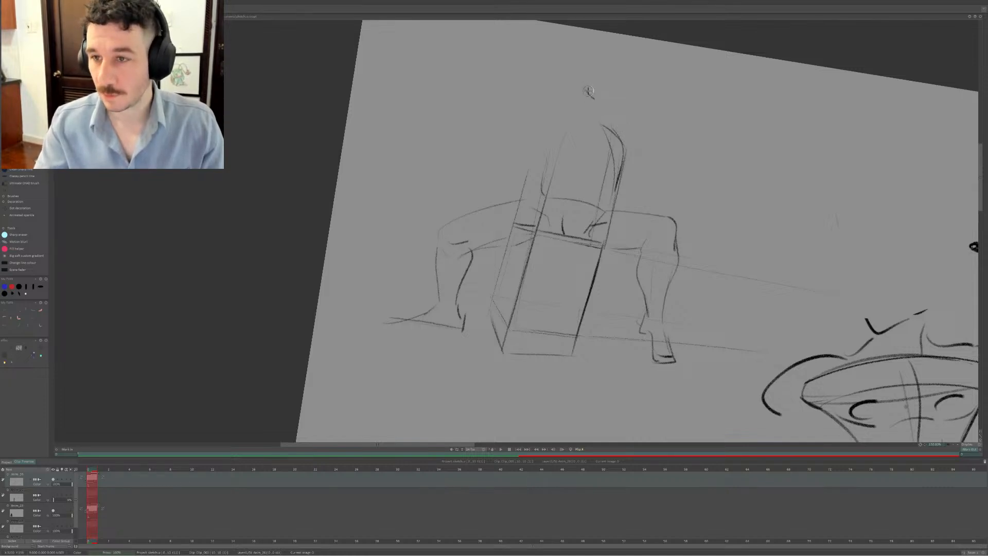
left_click_drag(586, 90, 623, 129)
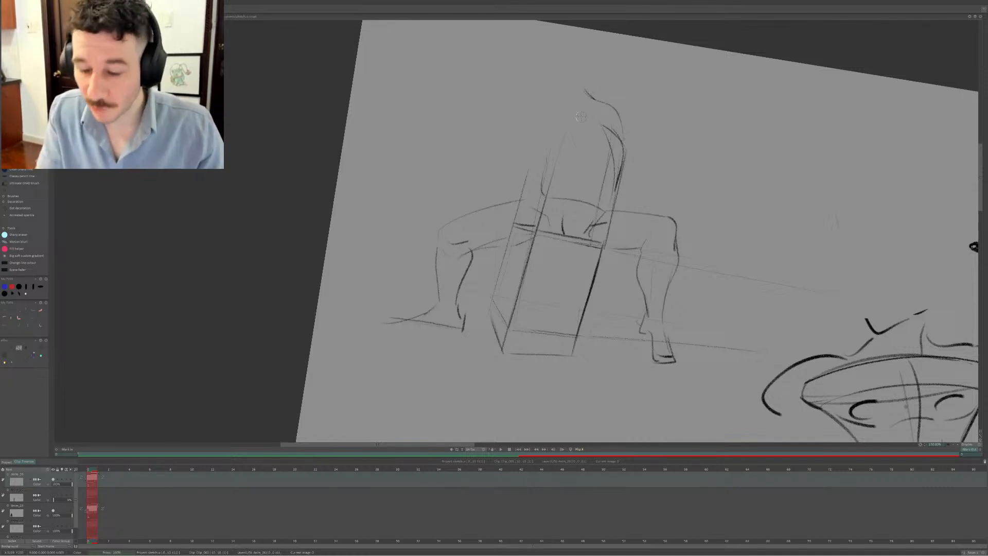
mouse_move(585, 91)
left_mouse_down()
mouse_move(526, 121)
mouse_move(572, 122)
left_mouse_up()
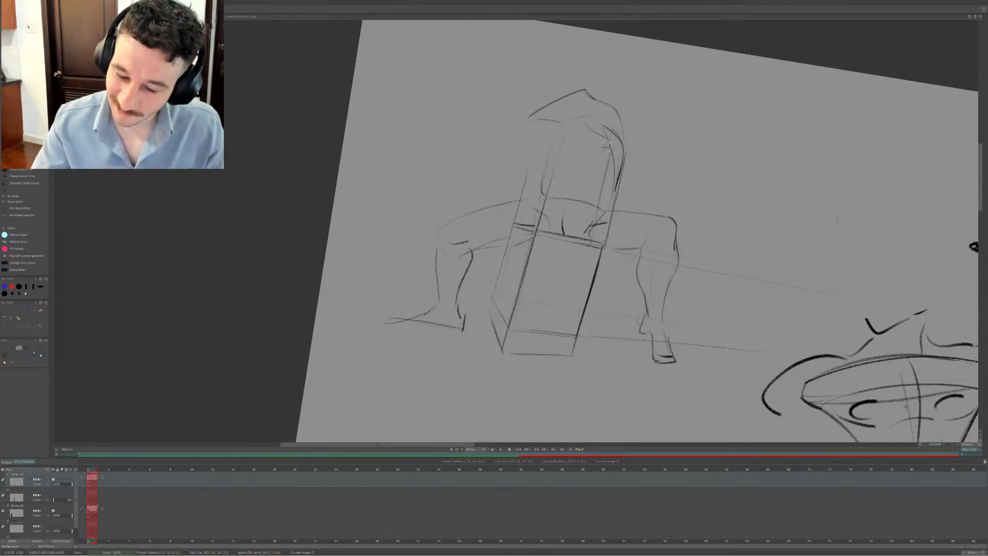
Sketch the near upper arm reaching outward, add the ribcage arch, and mark the forearm's direction at the elbow
mouse_move(495, 169)
left_mouse_down()
mouse_move(526, 134)
mouse_move(564, 137)
left_mouse_up()
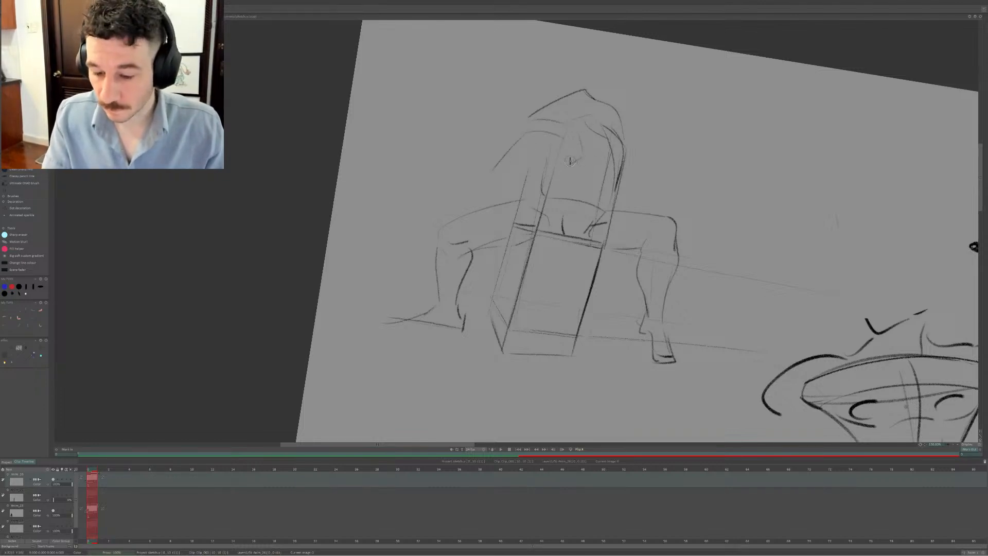
left_click_drag(565, 158, 597, 153)
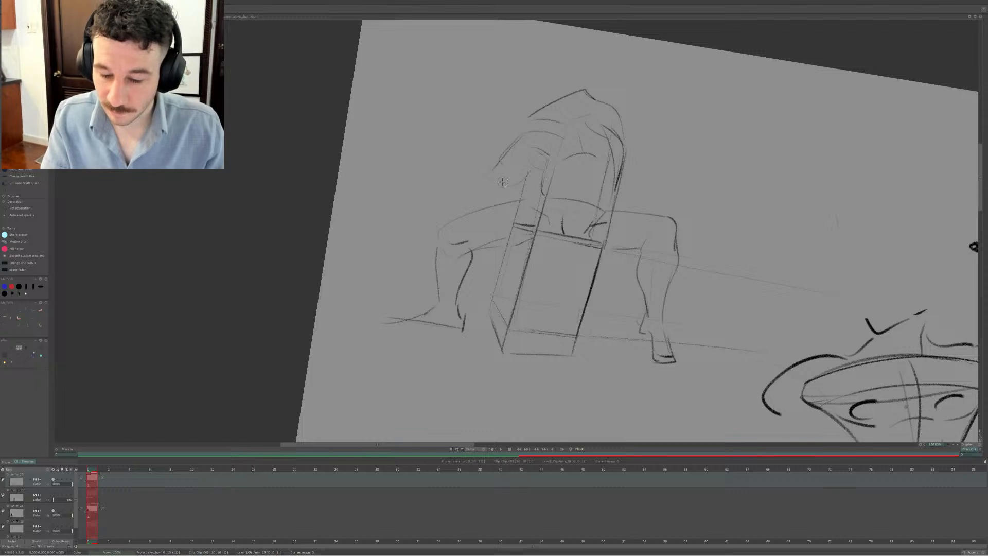
left_click_drag(468, 146, 503, 176)
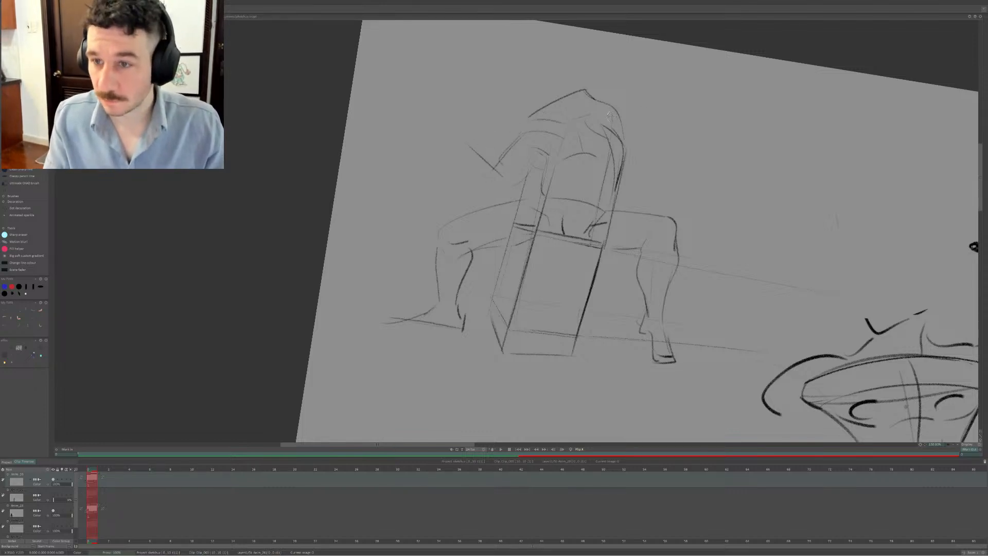
Draw an axe sloping down from the shoulders, with a gripping hand shape, a two-line handle and a curved blade at its end
mouse_move(502, 123)
left_mouse_down()
mouse_move(529, 114)
mouse_move(502, 115)
mouse_move(525, 125)
mouse_move(541, 116)
mouse_move(430, 175)
mouse_move(510, 120)
left_mouse_up()
key("ctrl+z")
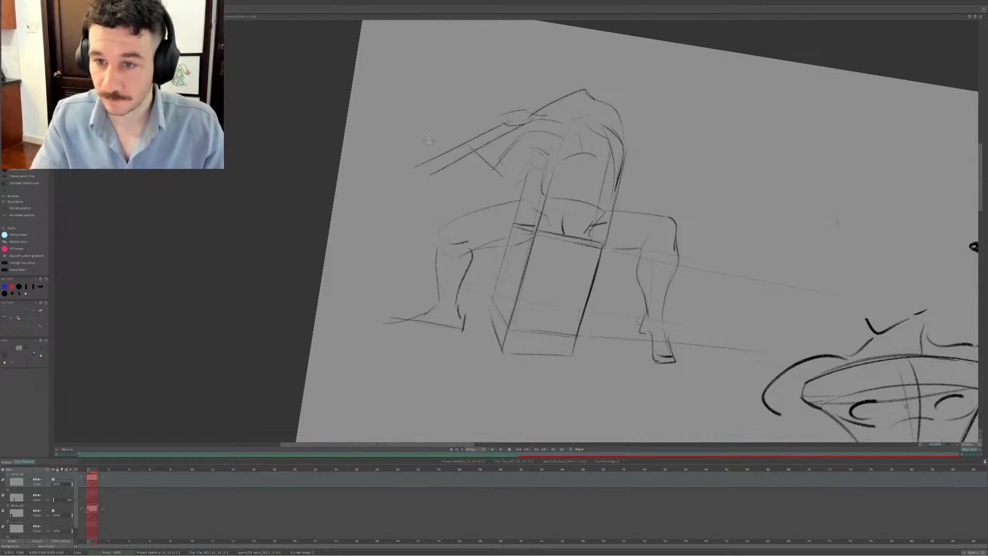
mouse_move(383, 151)
left_mouse_down()
mouse_move(433, 148)
mouse_move(418, 157)
mouse_move(389, 168)
mouse_move(421, 135)
mouse_move(437, 154)
mouse_move(422, 186)
mouse_move(429, 169)
mouse_move(425, 182)
mouse_move(405, 179)
left_mouse_up()
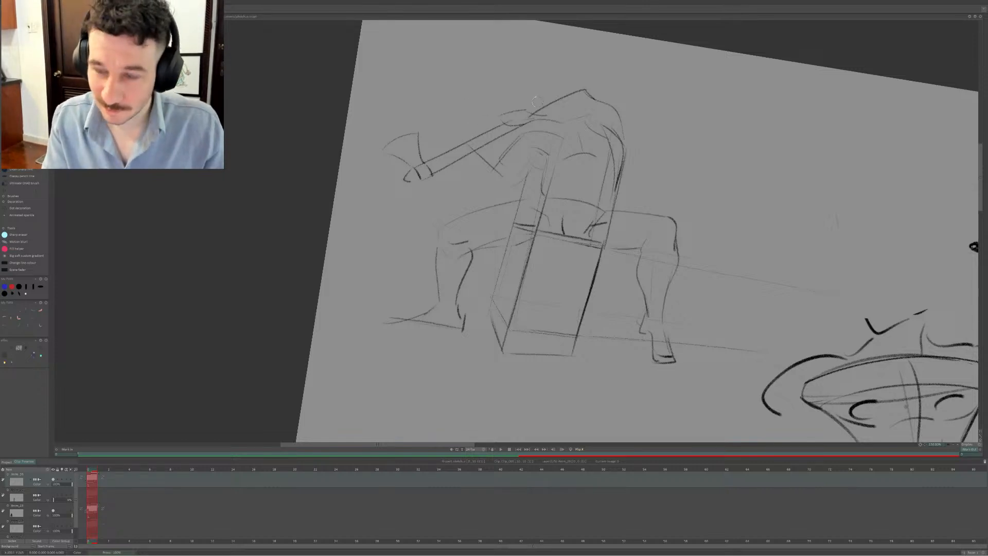
Draw the near forearm's contours from the rounded elbow up to the axe handle
left_click_drag(469, 153, 508, 189)
key("ctrl+z")
key("ctrl+z")
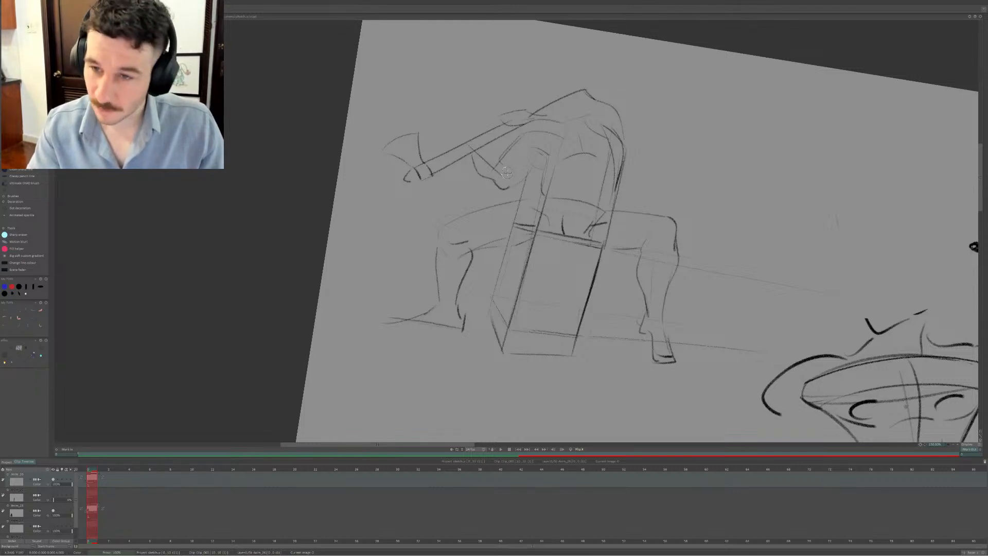
left_click_drag(477, 149, 500, 160)
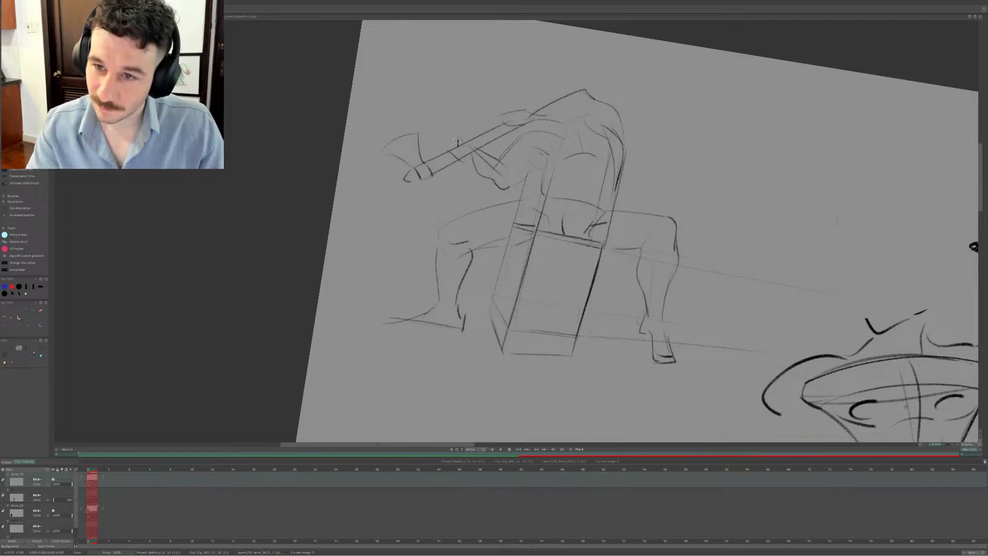
Draw the lower hand wrapping over the axe handle and add fingers to the upper hand gripping near the shoulder
left_click_drag(440, 148, 467, 140)
key("ctrl+z")
key("ctrl+z")
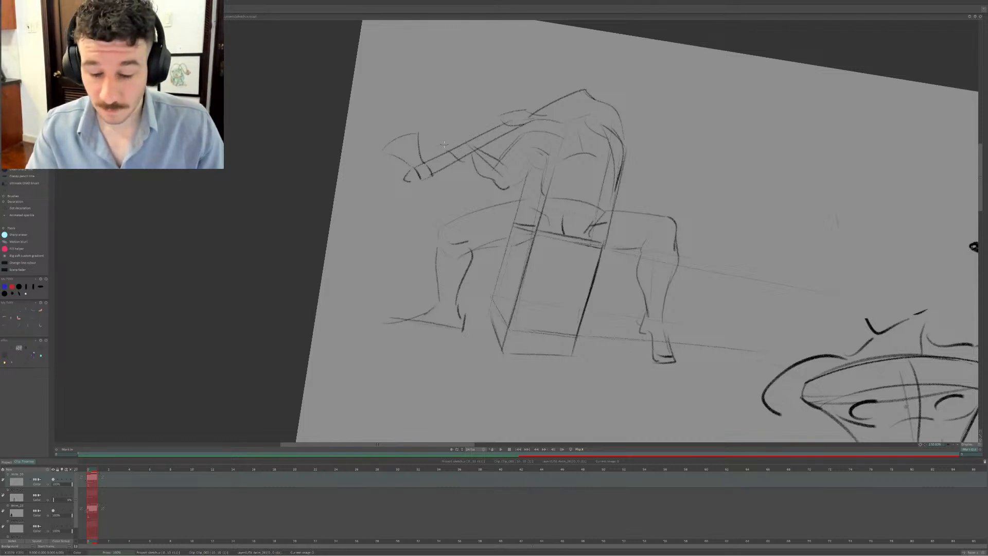
key("ctrl+z")
left_click_drag(442, 148, 469, 139)
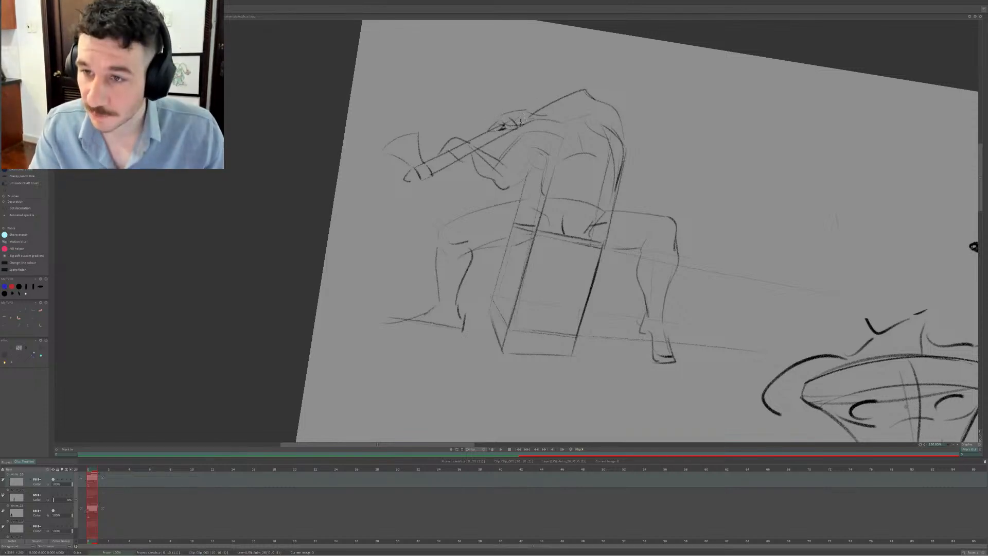
left_click_drag(516, 117, 531, 124)
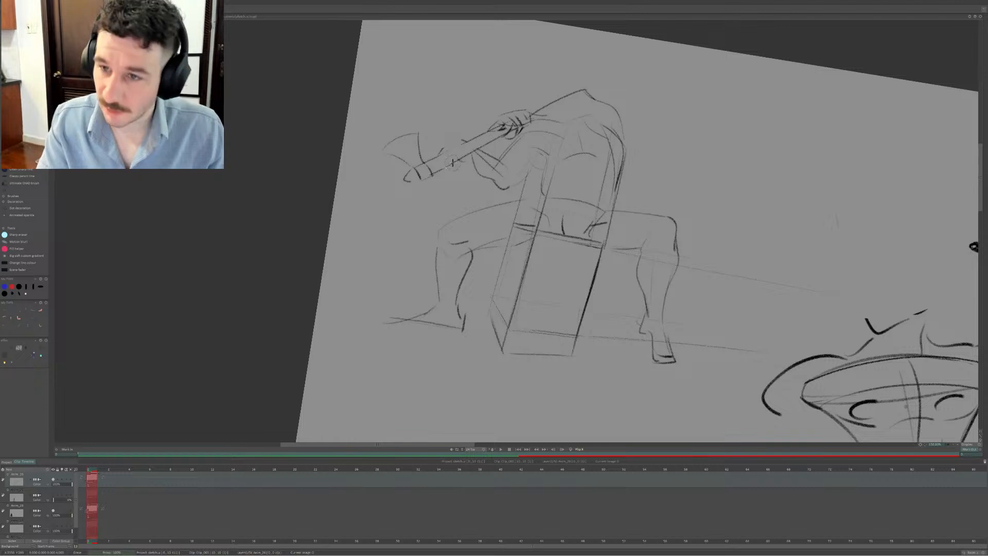
Erase the overlapping handle lines around the lower hand
key("e")
left_click_drag(453, 164, 469, 161)
key("ctrl+z")
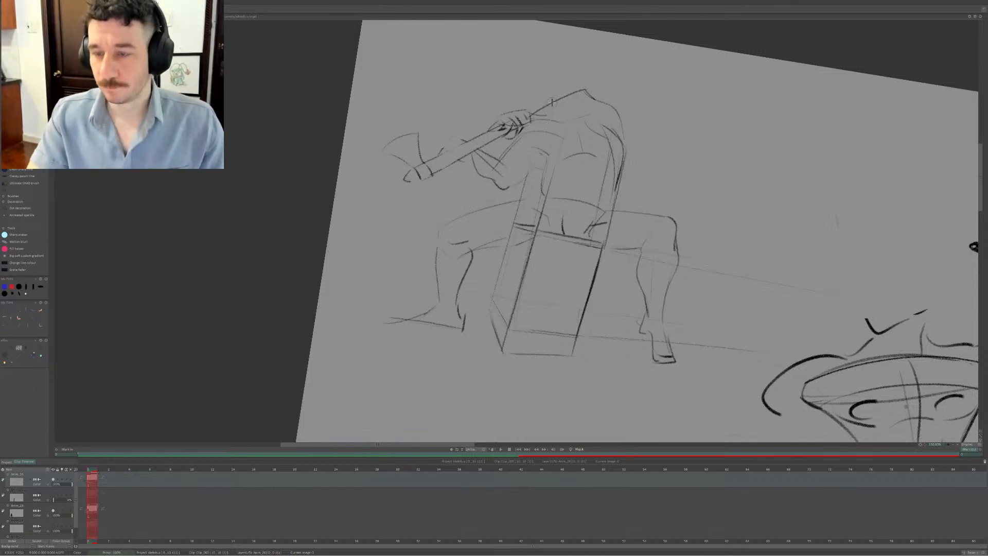
Mark the head with a short arc above the shoulder, and draw the abdomen's centre line below the ribcage arch
left_click_drag(534, 87, 555, 81)
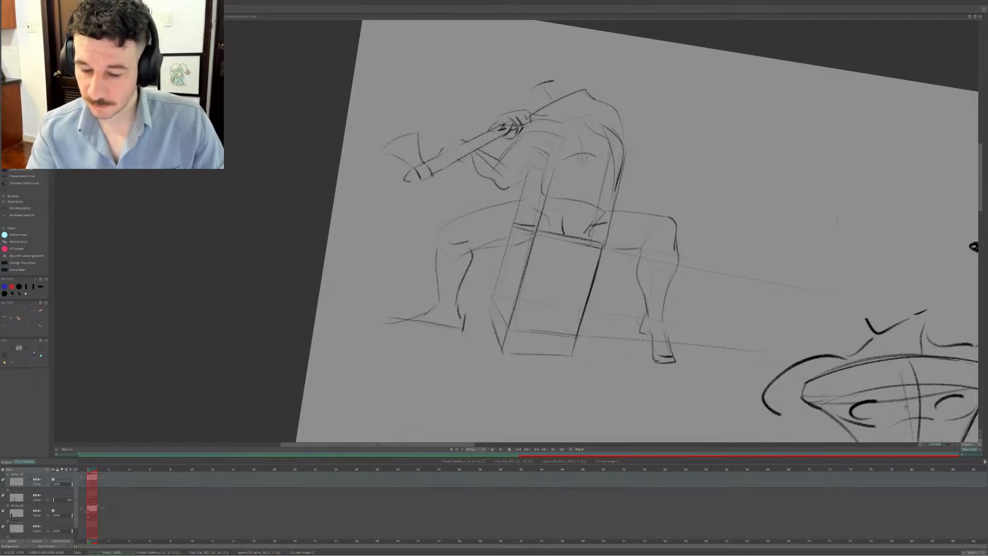
mouse_move(575, 169)
left_mouse_down()
mouse_move(589, 149)
mouse_move(578, 118)
mouse_move(595, 146)
mouse_move(584, 140)
mouse_move(584, 199)
left_mouse_up()
key("ctrl+z")
left_click_drag(573, 121, 584, 205)
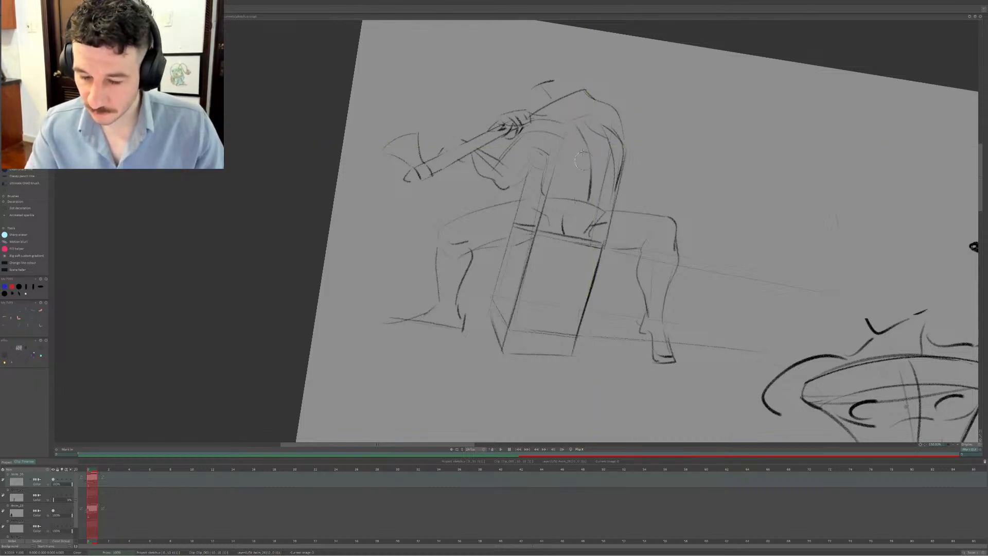
key("ctrl+z")
left_click_drag(589, 147, 584, 198)
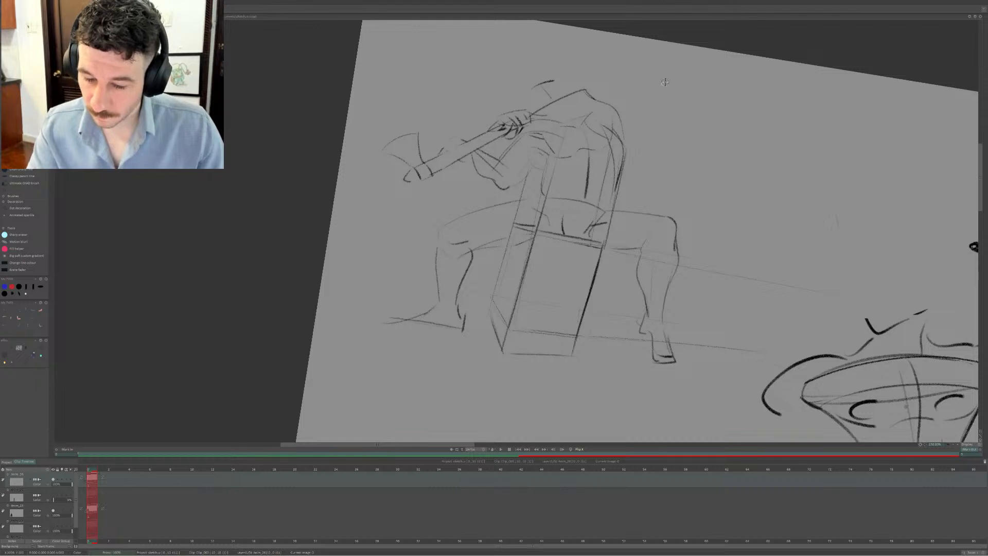
Lasso the raised arm with its gripping hand and move it higher above the shoulder
scroll(24, 232, "down", 3)
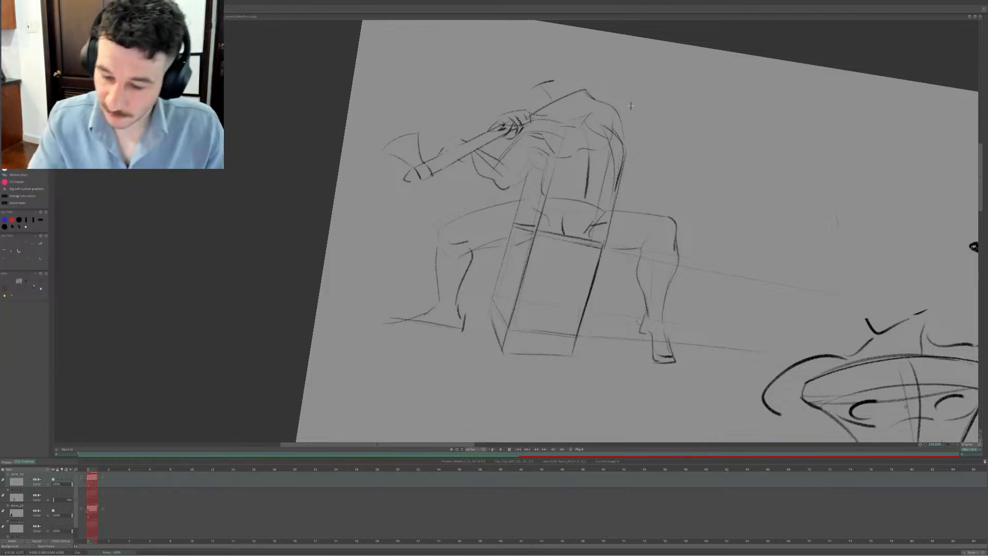
left_click_drag(569, 122, 532, 122)
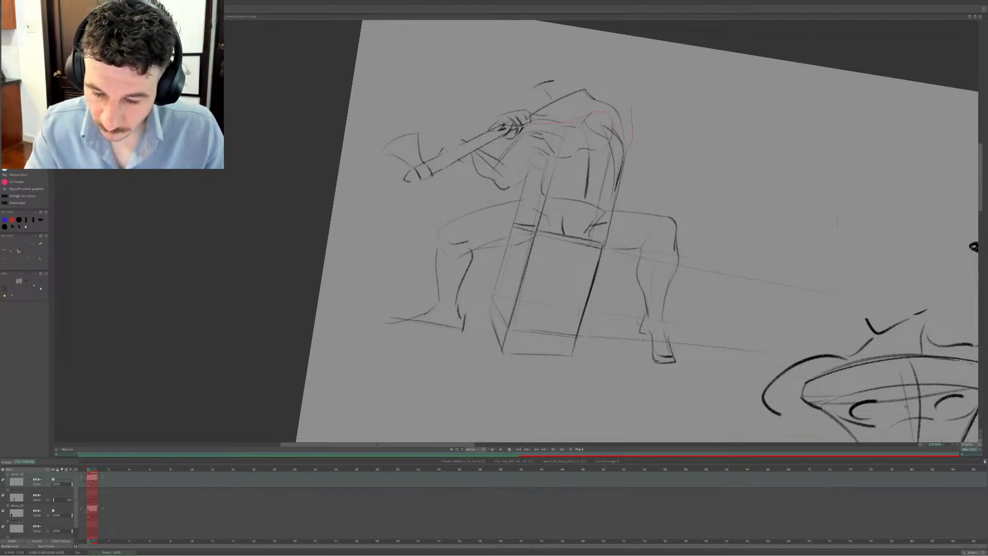
left_click_drag(611, 82, 631, 106)
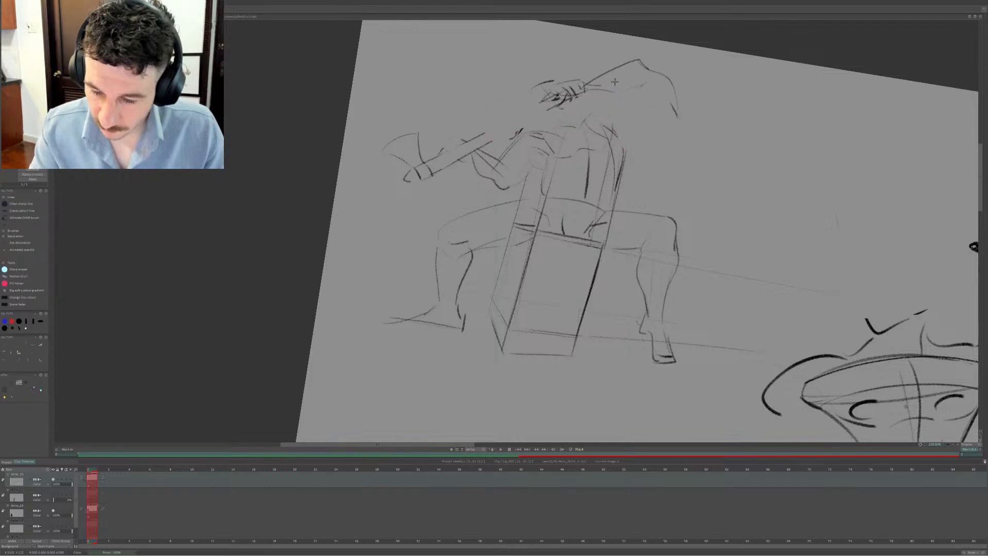
left_click_drag(544, 95, 572, 101)
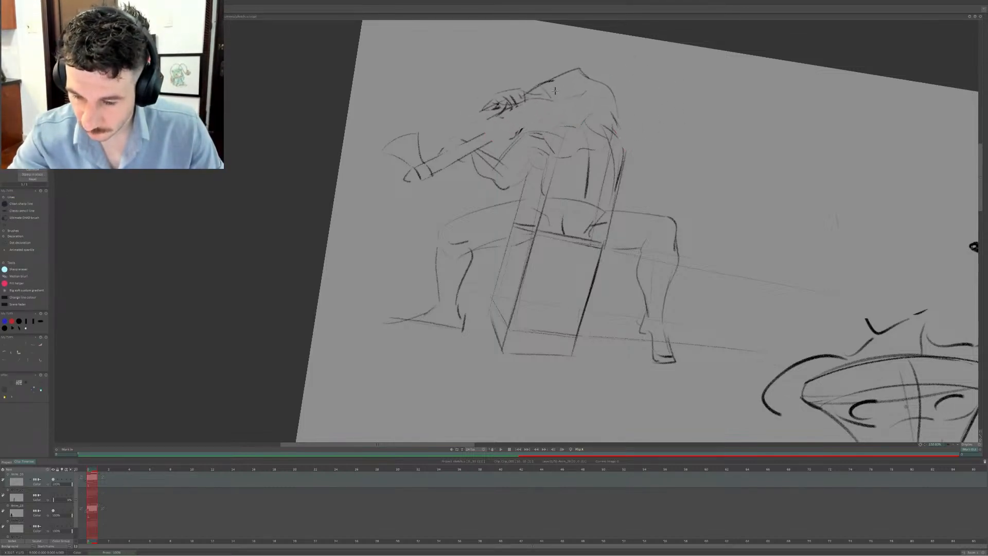
left_click(551, 89)
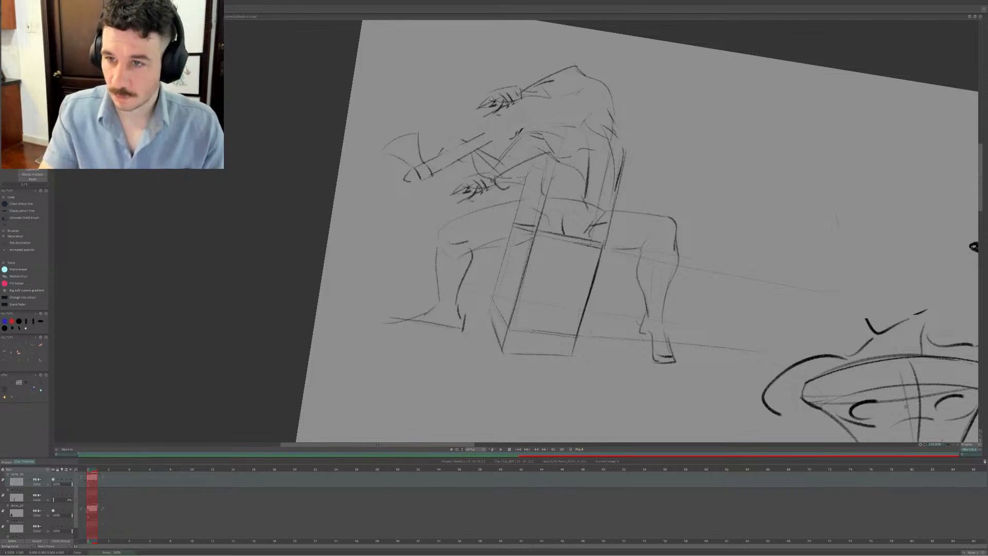
scroll(24, 258, "down", 2)
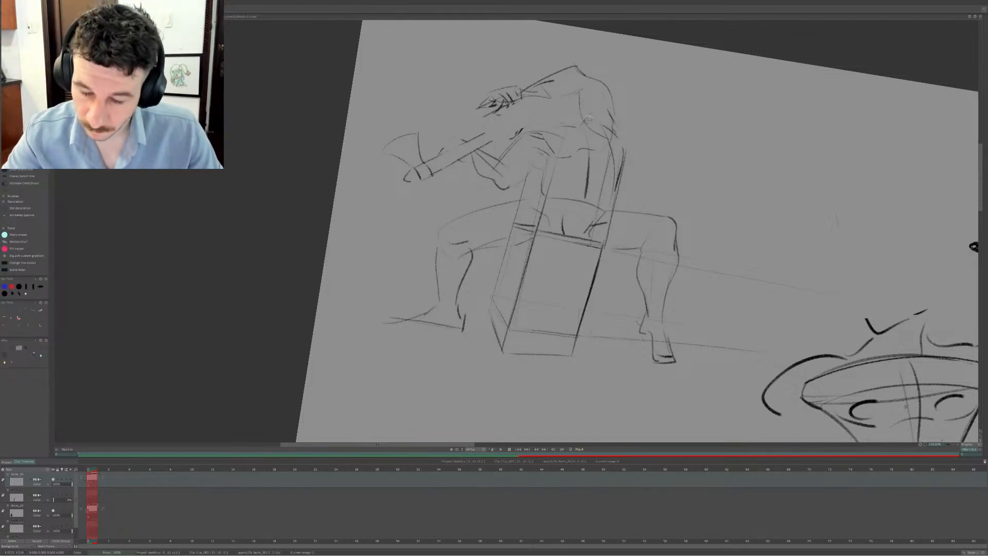
Redraw the shoulder curve beneath the raised arm and draw the raised forearm's lower edge
left_click_drag(579, 87, 590, 119)
key("ctrl+z")
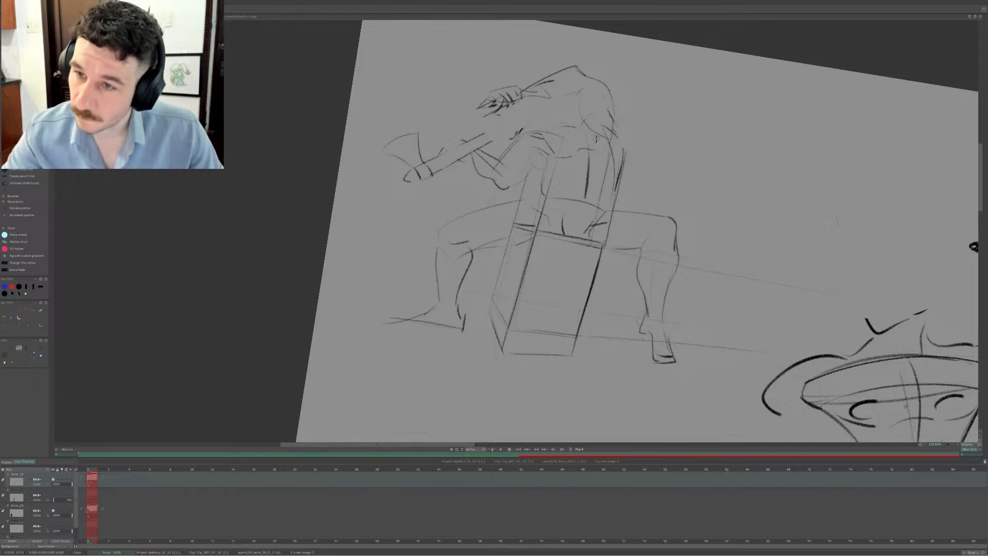
left_click_drag(584, 121, 608, 138)
key("ctrl+z")
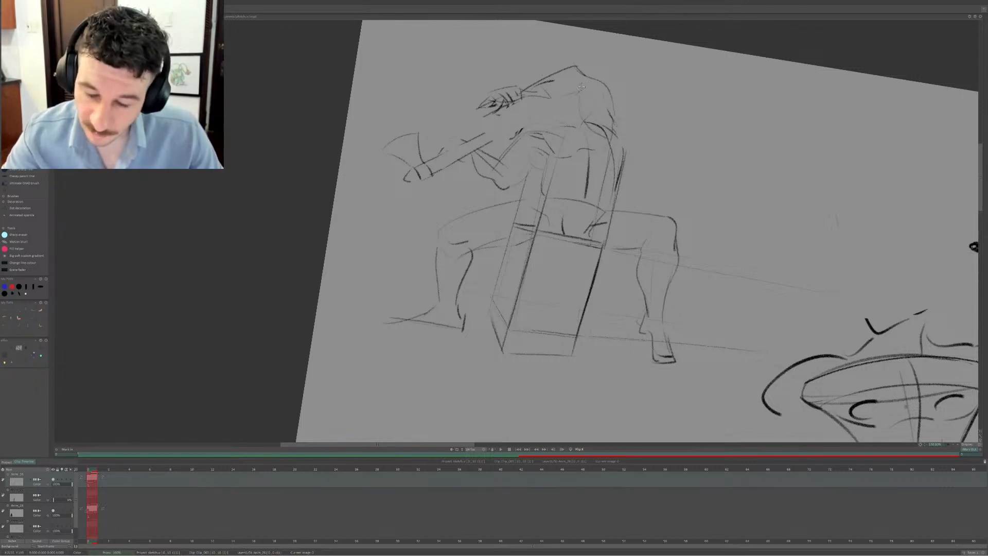
left_click_drag(528, 108, 592, 92)
Erase the old raised forearm lines between the upper hand and the elbow
left_click_drag(519, 88, 591, 71)
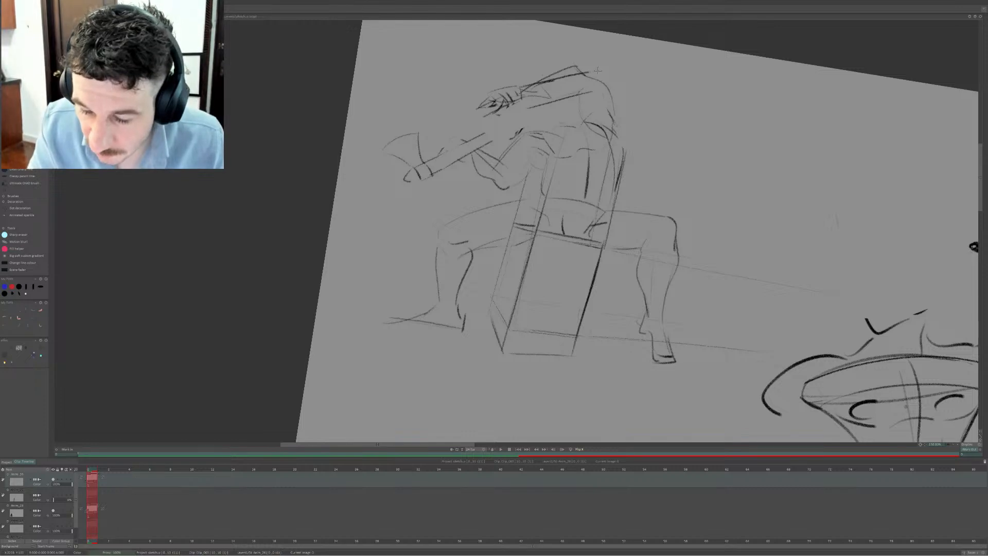
key("ctrl+z")
left_click_drag(513, 97, 594, 69)
key("ctrl+z")
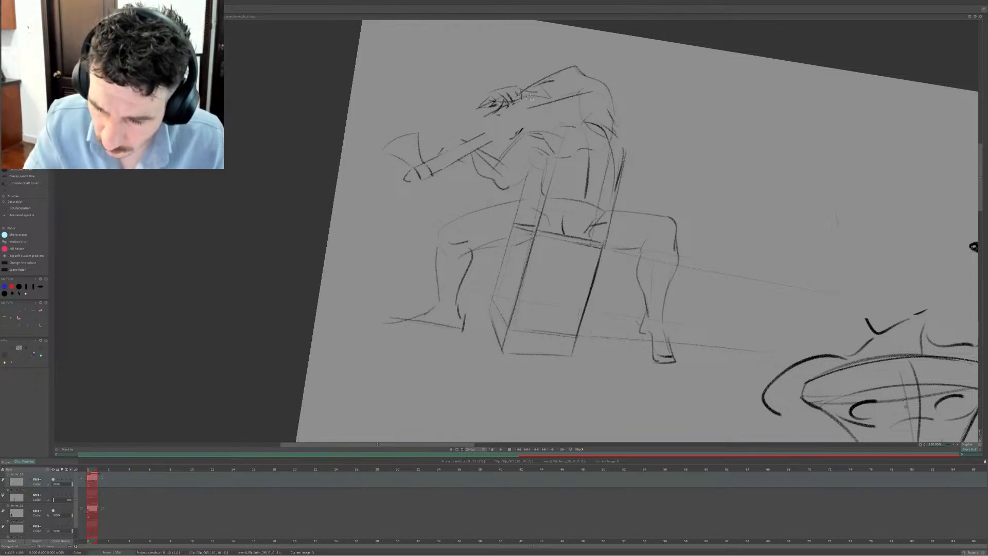
key("e")
mouse_move(521, 94)
left_mouse_down()
mouse_move(557, 67)
mouse_move(584, 73)
left_mouse_up()
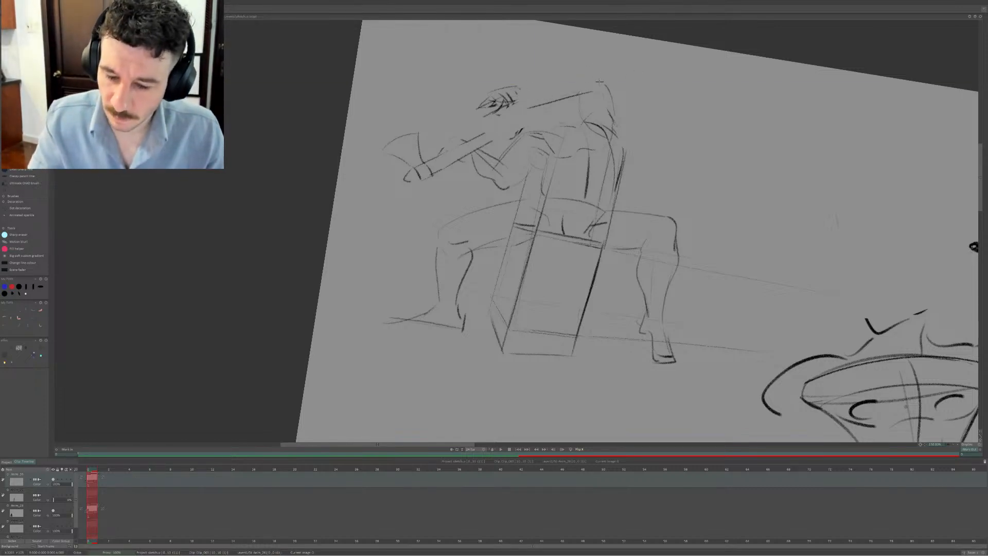
Redraw the raised forearm's upper edge to a pointed elbow, continuing down the upper arm's outer contour
key("e")
left_click_drag(520, 98, 598, 64)
key("ctrl+z")
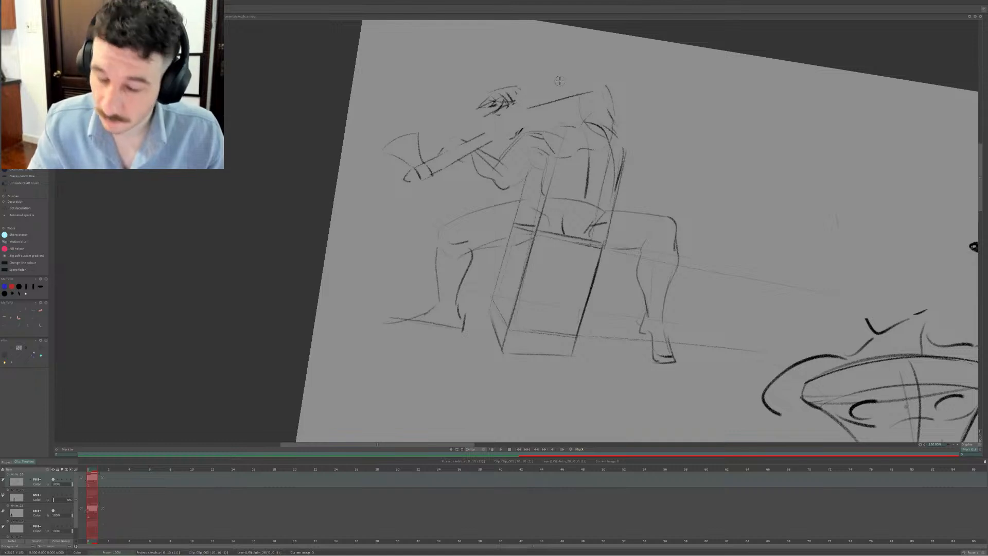
mouse_move(528, 97)
left_mouse_down()
mouse_move(599, 67)
mouse_move(614, 105)
left_mouse_up()
key("ctrl+z")
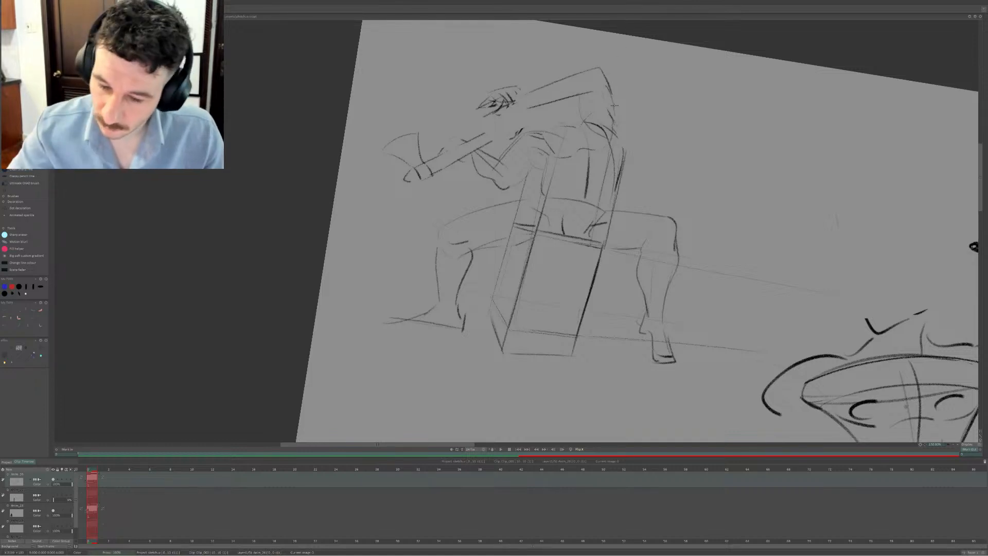
Reconnect the axe handle by drawing its upper edge from the upper hand towards the axe head
key("e")
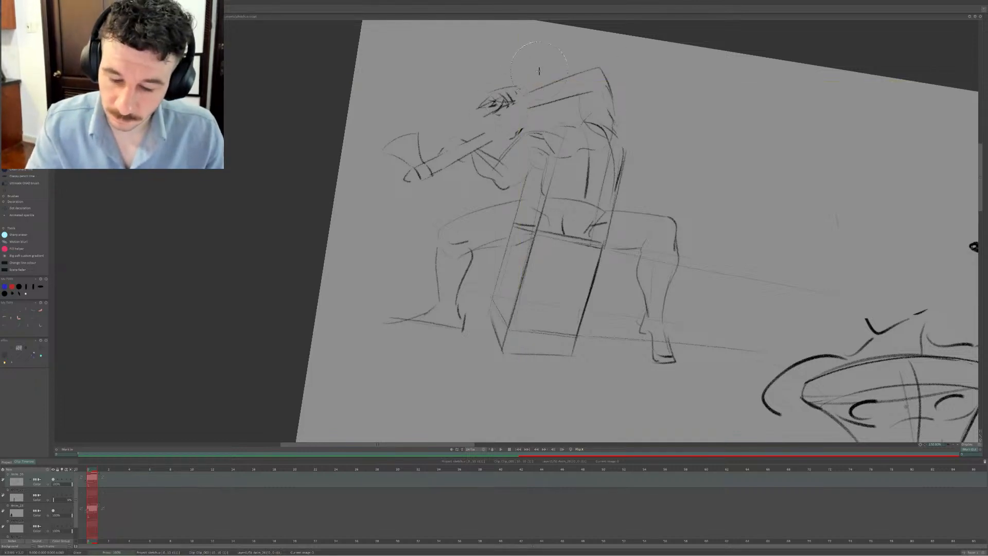
key("e")
mouse_move(526, 91)
left_mouse_down()
mouse_move(408, 180)
mouse_move(520, 103)
left_mouse_up()
key("ctrl+z")
left_click_drag(523, 100, 467, 135)
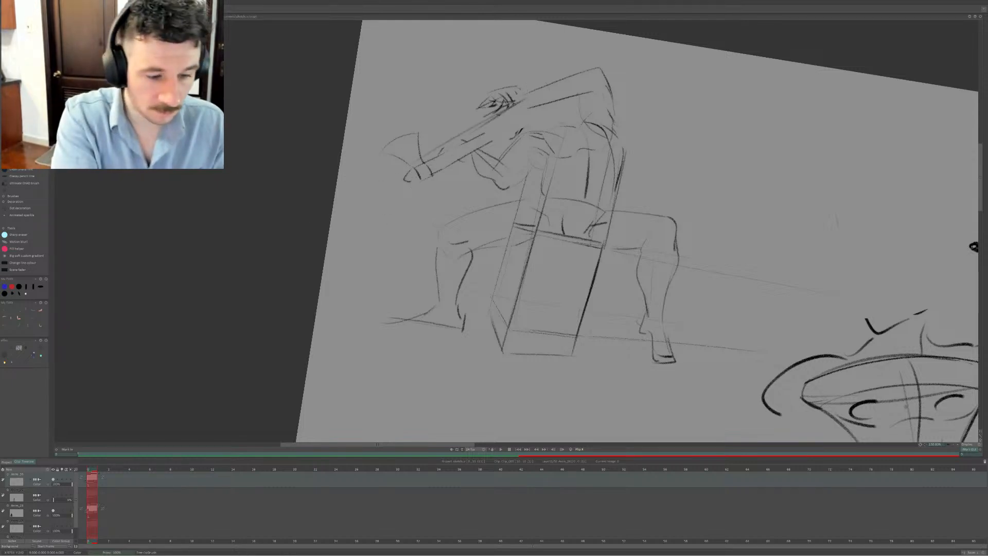
Lasso the axe together with the upper hand and lower forearm and shift them slightly up and to the left
key("w")
mouse_move(385, 122)
left_mouse_down()
mouse_move(373, 191)
mouse_move(458, 201)
left_mouse_up()
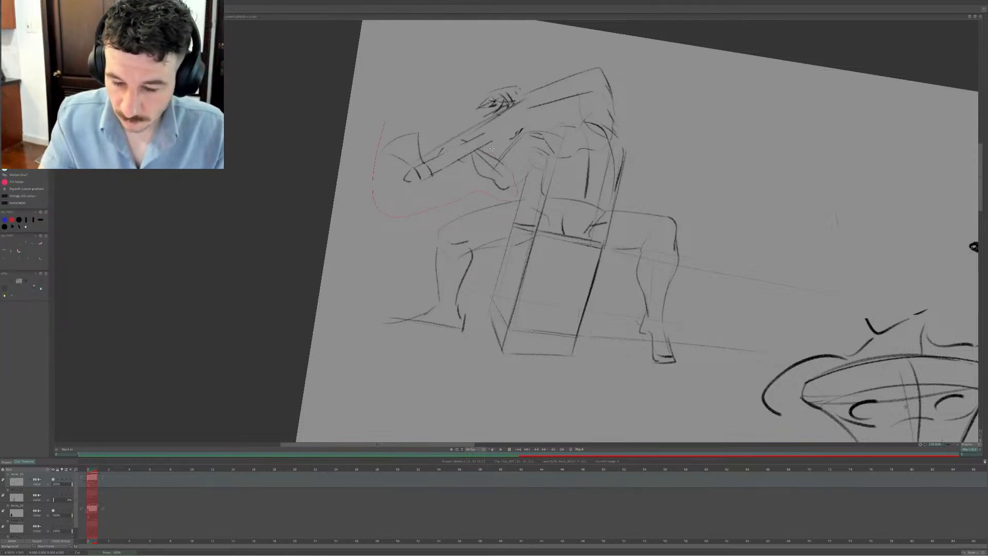
left_click_drag(513, 72, 394, 116)
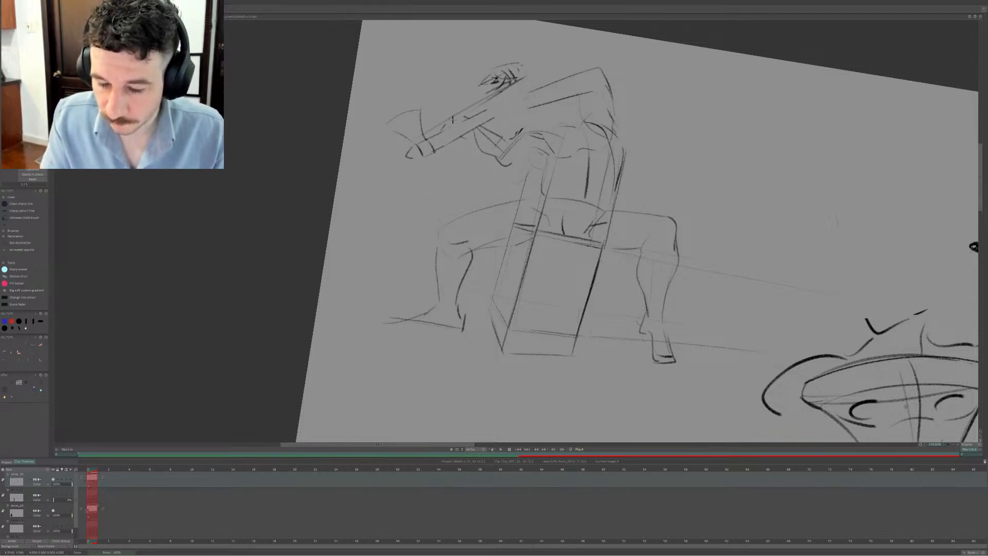
key("ctrl+z")
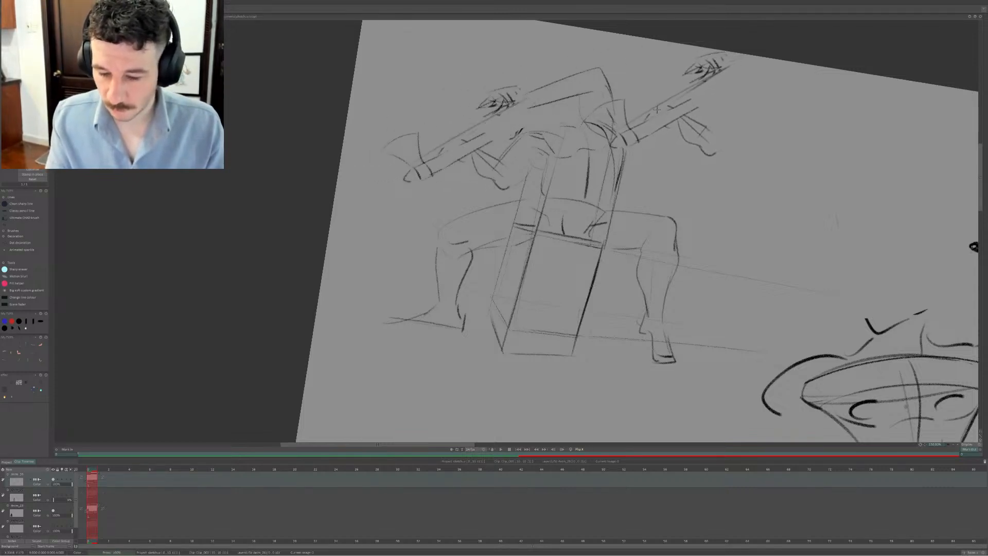
left_click(447, 131)
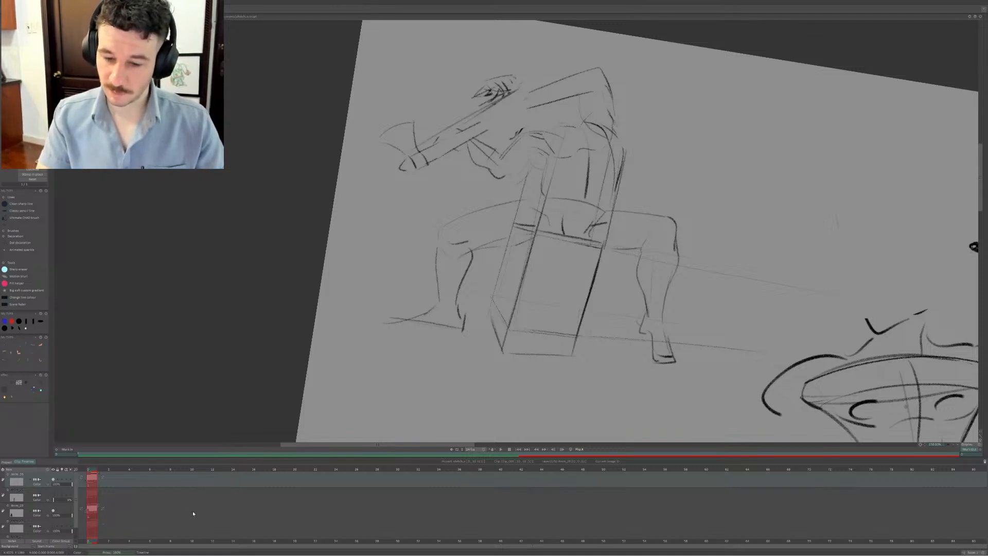
Erase the detailed upper hand and block in a simple hand shape at the end of the raised forearm
left_click(22, 210)
key("e")
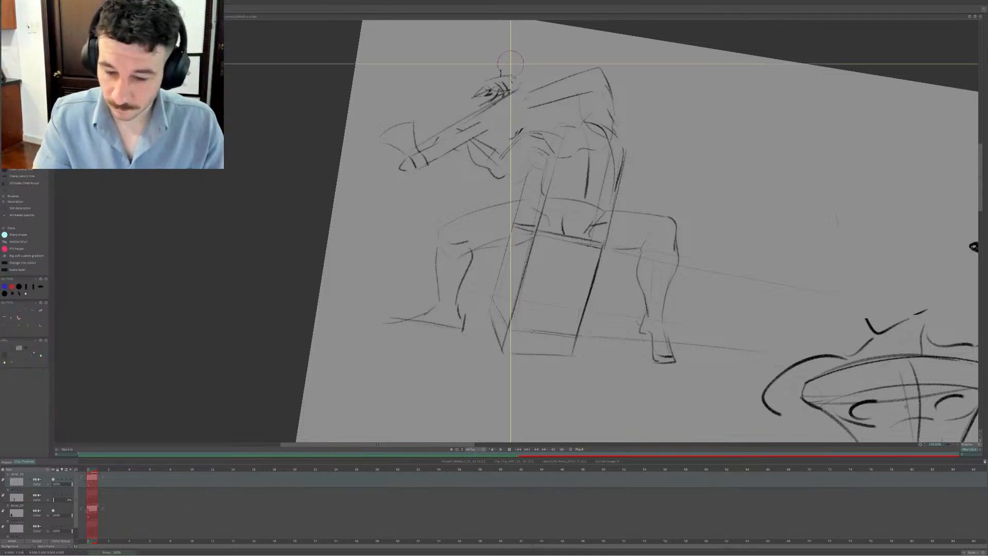
mouse_move(510, 77)
left_mouse_down()
mouse_move(484, 96)
mouse_move(509, 91)
mouse_move(512, 102)
left_mouse_up()
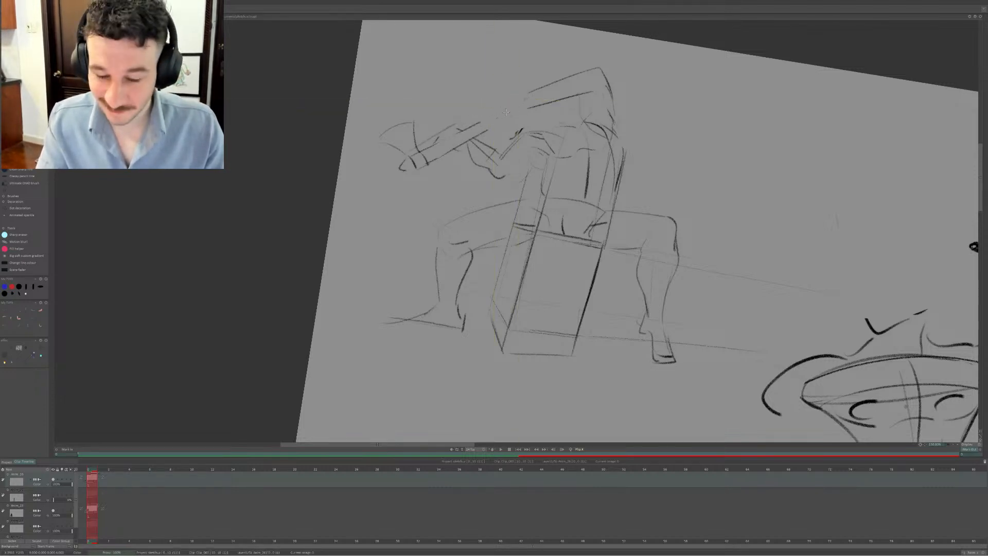
left_click_drag(496, 111, 521, 93)
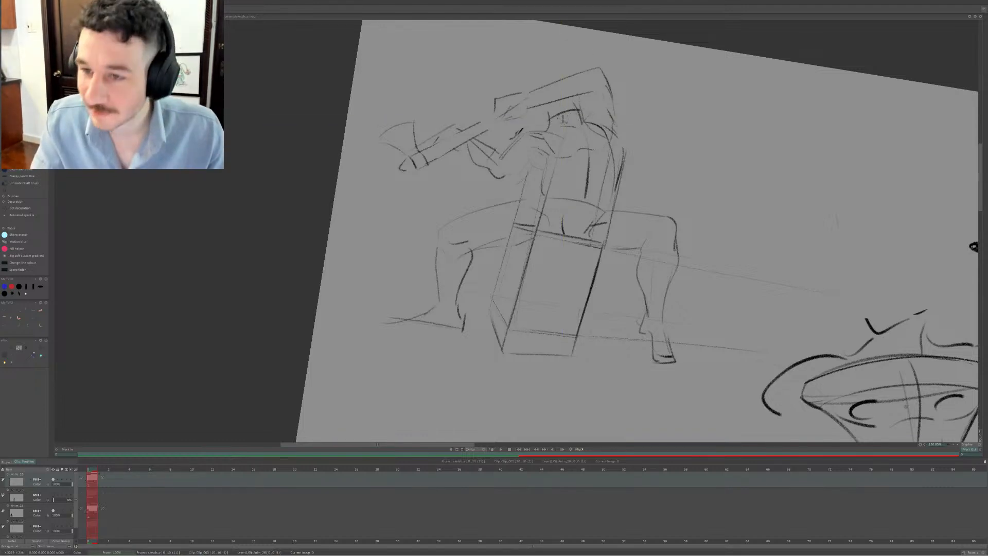
Draw the neck and collarbone lines between the shoulders and mark the top of the head with a short arc
left_click_drag(538, 109, 550, 119)
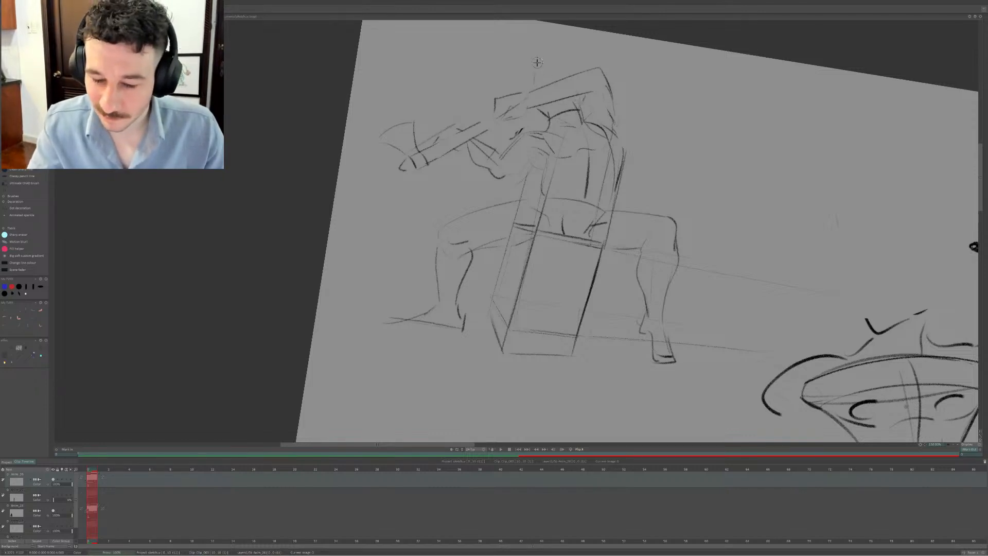
mouse_move(532, 79)
left_mouse_down()
mouse_move(559, 67)
mouse_move(574, 79)
mouse_move(557, 67)
mouse_move(536, 78)
left_mouse_up()
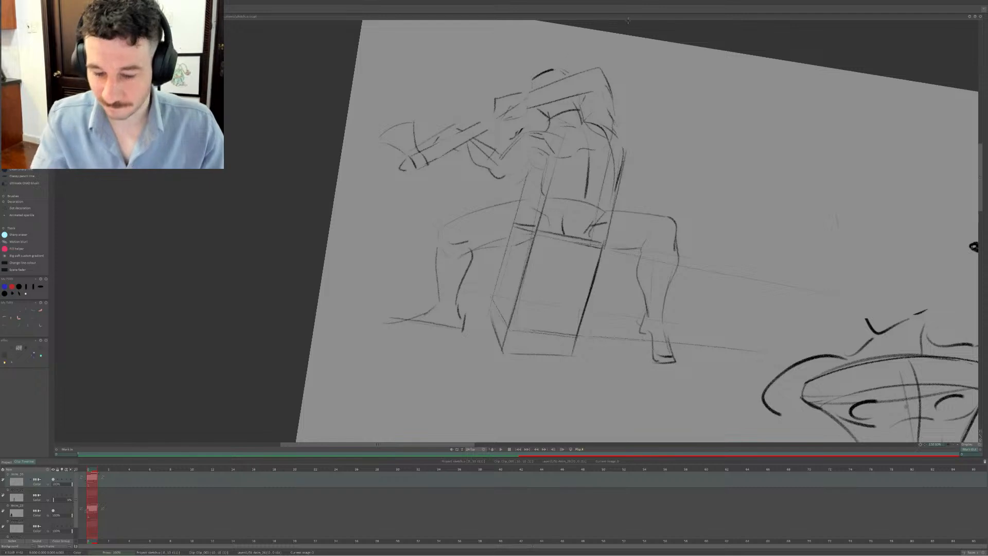
Extend the axe handle's lower edge to the upper hand and erase the old near forearm and elbow
left_click_drag(464, 138, 515, 104)
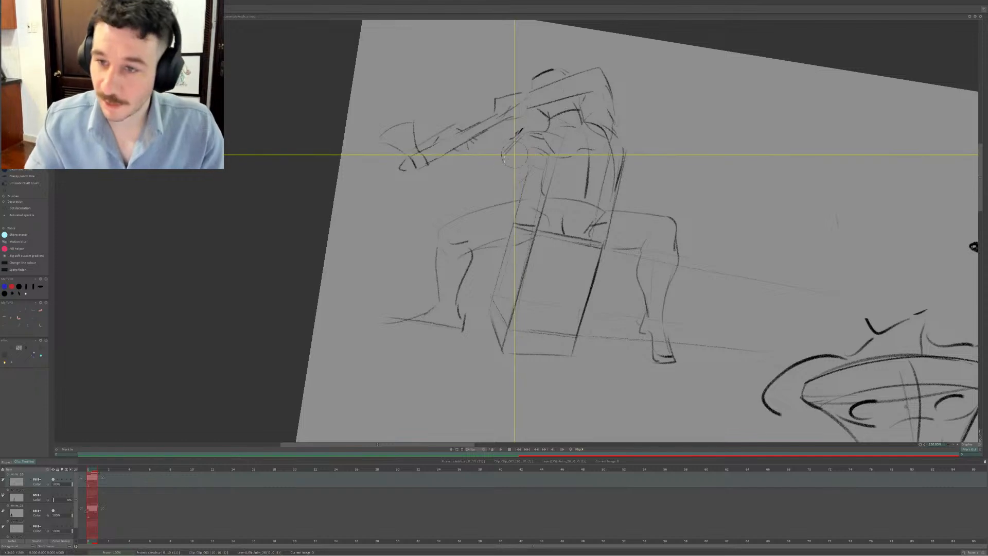
mouse_move(524, 181)
left_mouse_down()
mouse_move(508, 165)
mouse_move(511, 147)
mouse_move(501, 171)
mouse_move(517, 183)
left_mouse_up()
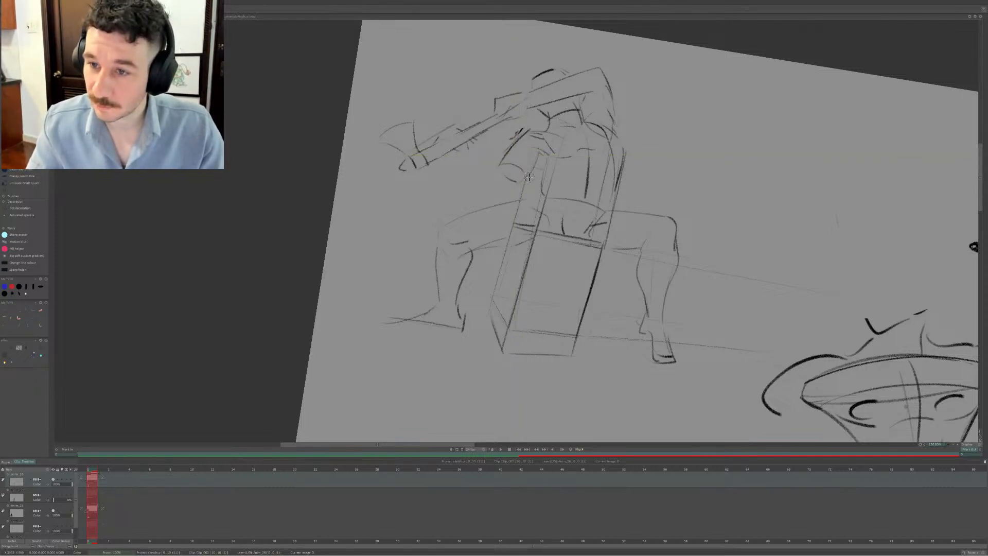
Redraw the near elbow and forearm up to the axe handle and sketch the hand gripping it
left_click_drag(501, 157, 524, 180)
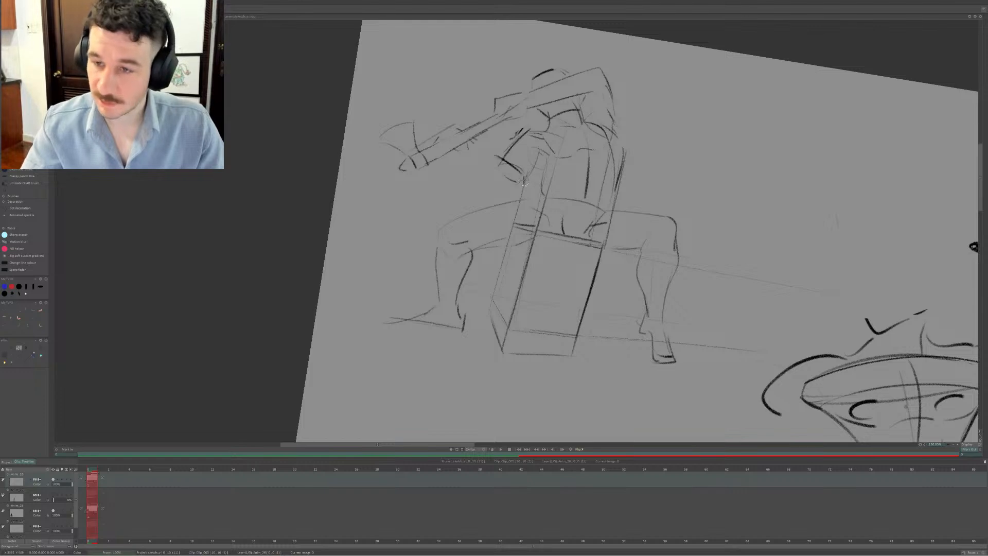
mouse_move(465, 157)
left_mouse_down()
mouse_move(495, 197)
mouse_move(512, 199)
mouse_move(496, 182)
mouse_move(516, 195)
left_mouse_up()
key("ctrl+z")
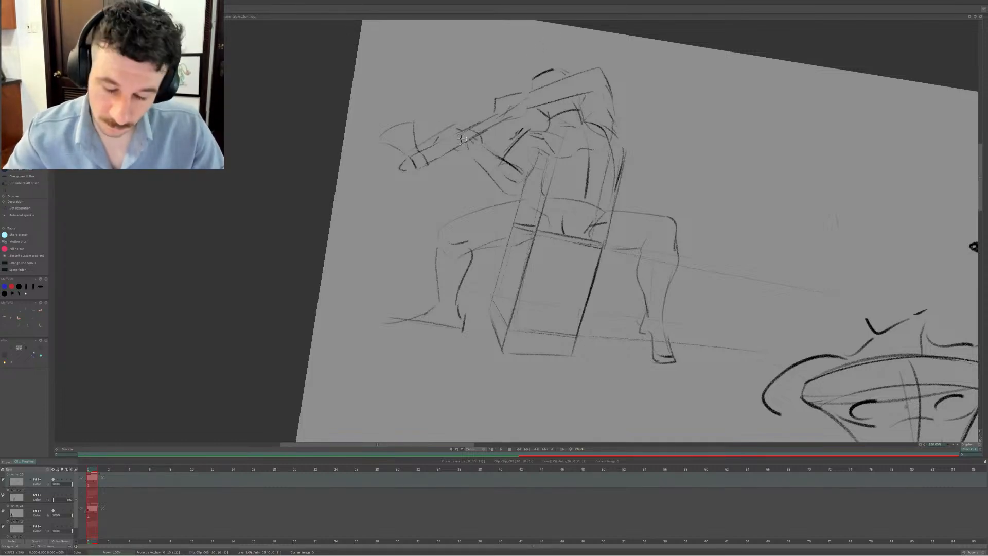
left_click_drag(451, 144, 472, 132)
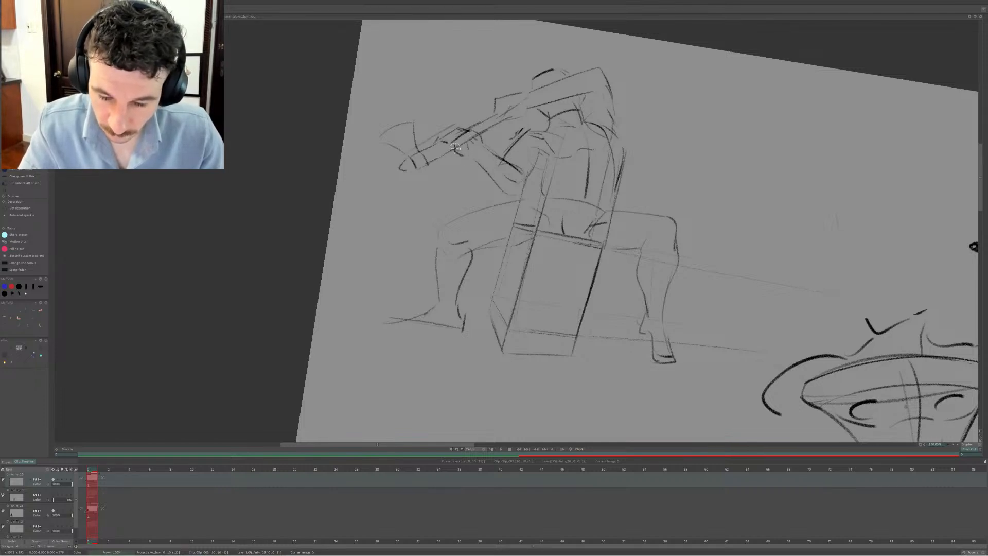
Lasso the whole seated axe figure and move it across the canvas, past the standing figures
left_click(953, 444)
left_click(953, 445)
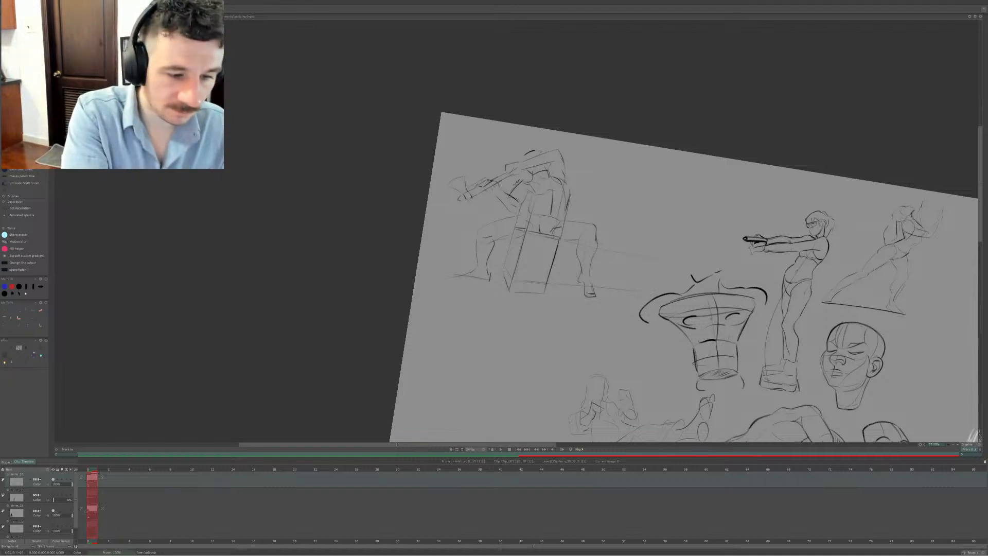
left_click(31, 42)
left_click_drag(368, 204, 612, 174)
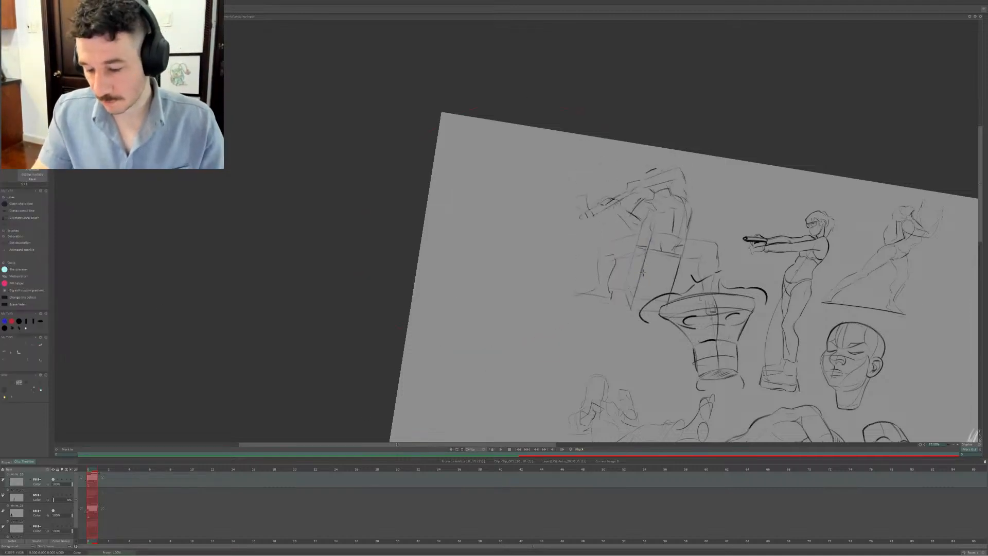
left_click_drag(523, 445, 614, 446)
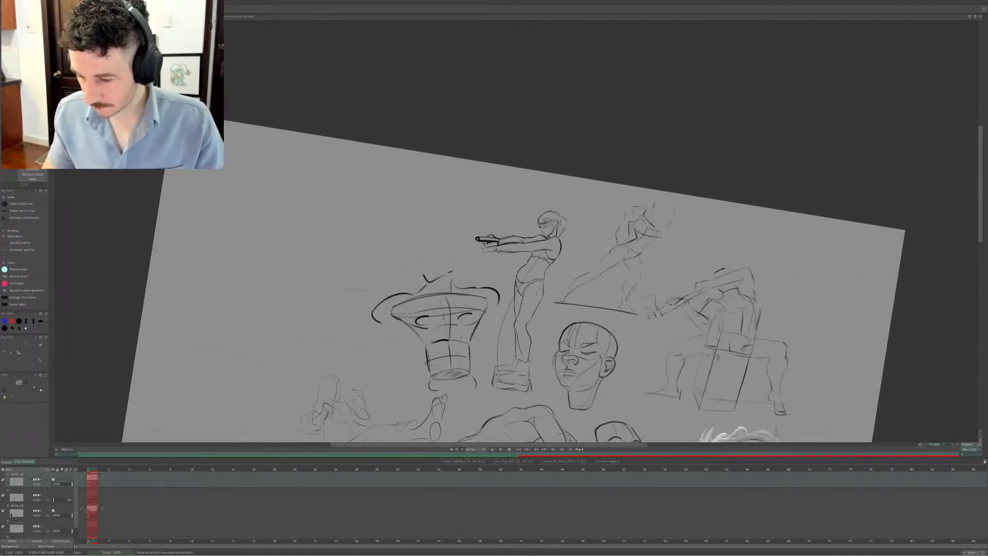
Scale the seated figure down and place it in the empty space beside the leaning figure
left_click(723, 295)
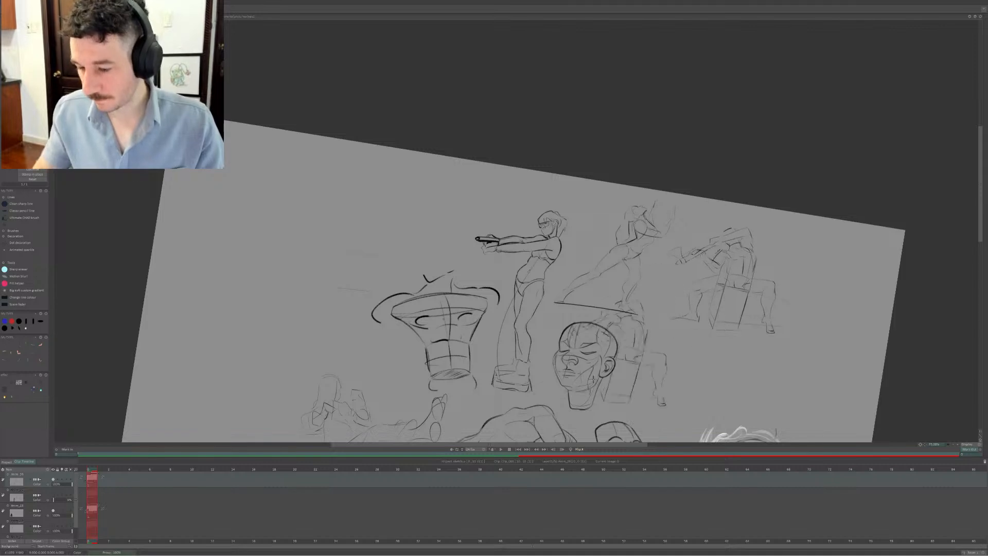
key("ctrl+z")
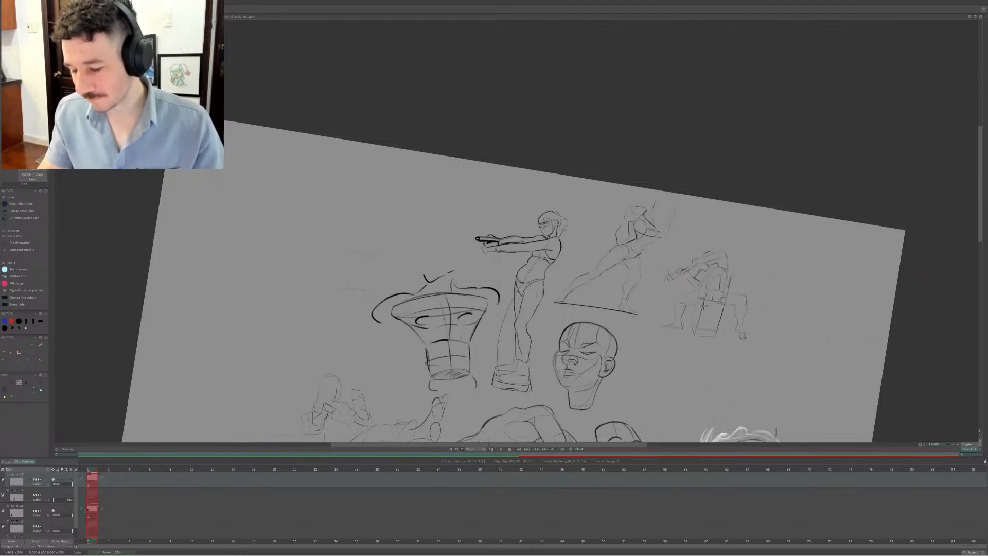
left_click_drag(711, 309, 675, 345)
left_click(807, 301)
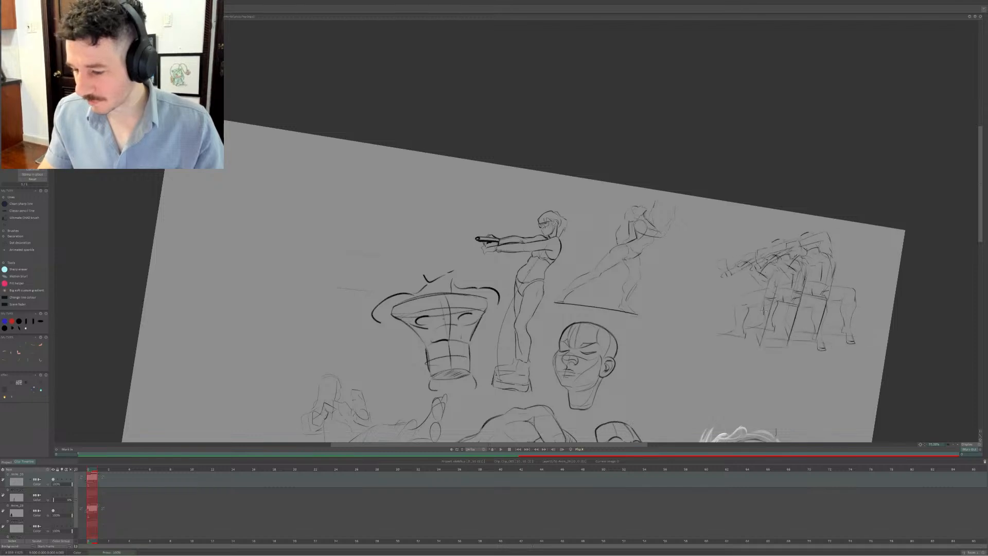
Start a new head in the canvas's empty area with a light cranium circle and a curved vertical centre line
left_click_drag(625, 445, 541, 445)
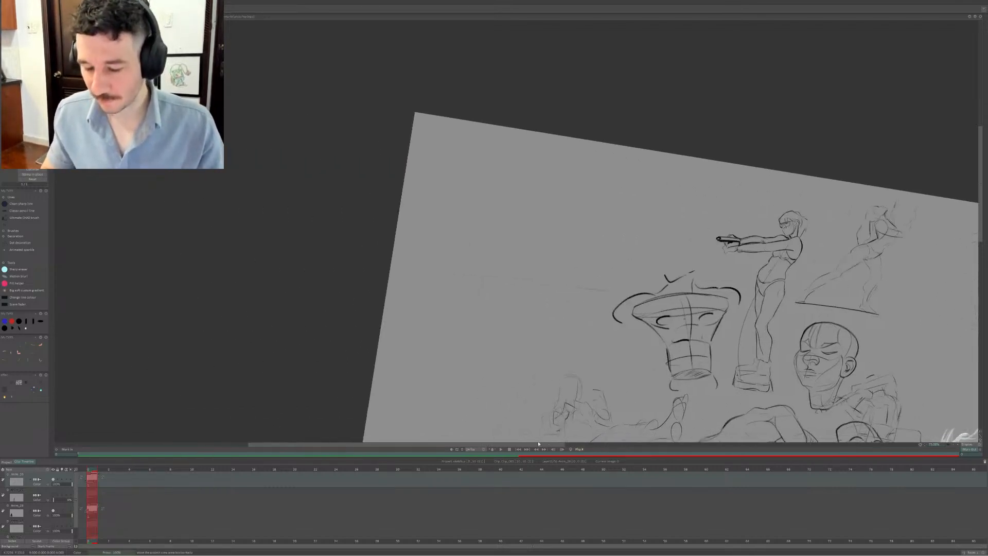
left_click(19, 53)
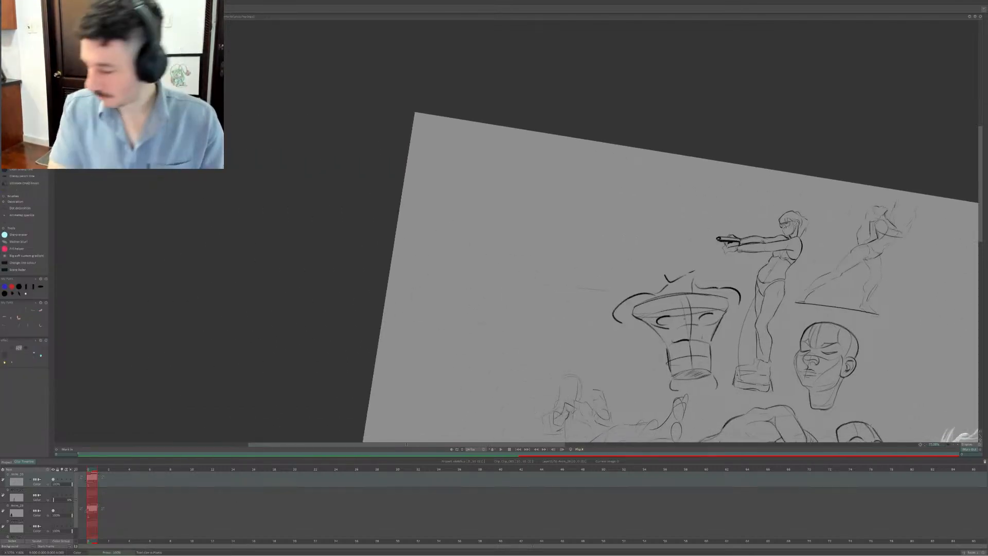
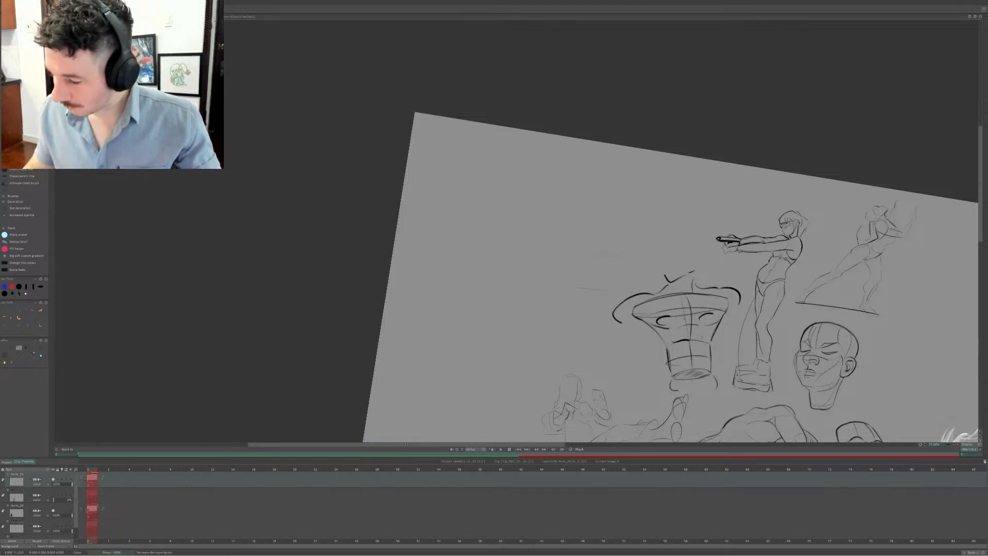
key("plus")
key("plus")
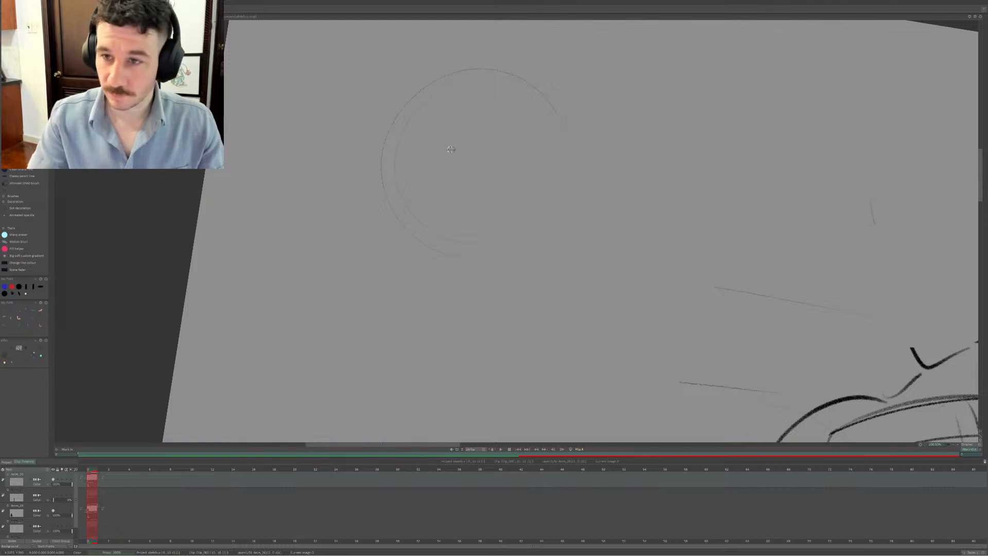
left_click_drag(454, 83, 459, 180)
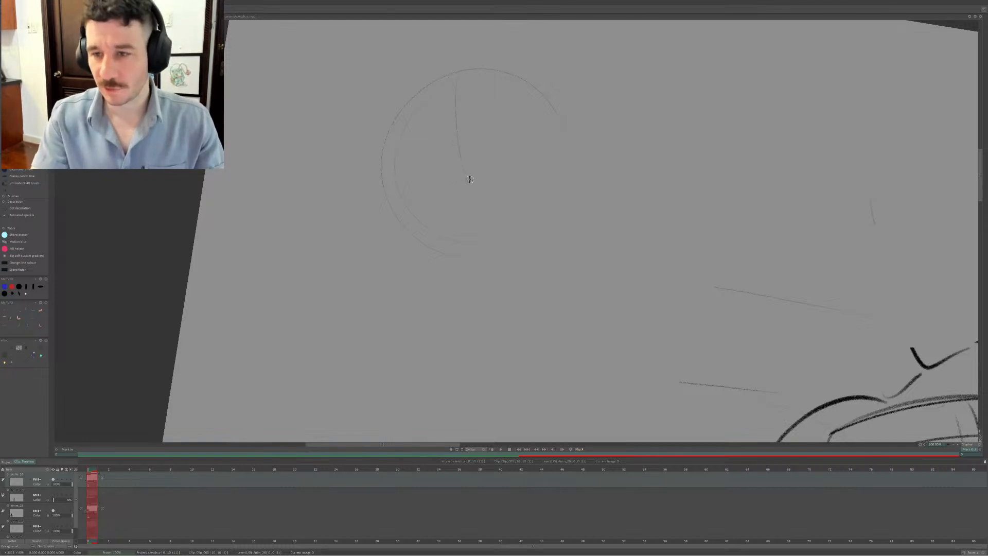
key("ctrl+z")
mouse_move(459, 83)
left_mouse_down()
mouse_move(456, 196)
mouse_move(474, 255)
left_mouse_up()
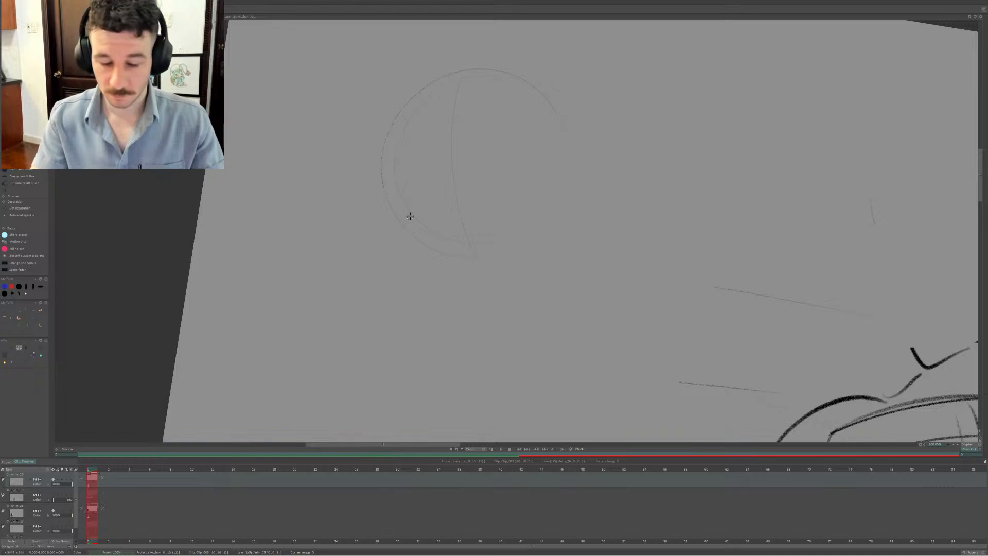
Sketch the far cheek and jaw below the cranium circle, angling the chin up toward the near jaw
left_click_drag(393, 222, 410, 255)
mouse_move(400, 221)
left_mouse_down()
mouse_move(400, 247)
mouse_move(465, 316)
mouse_move(550, 293)
left_mouse_up()
key("ctrl+z")
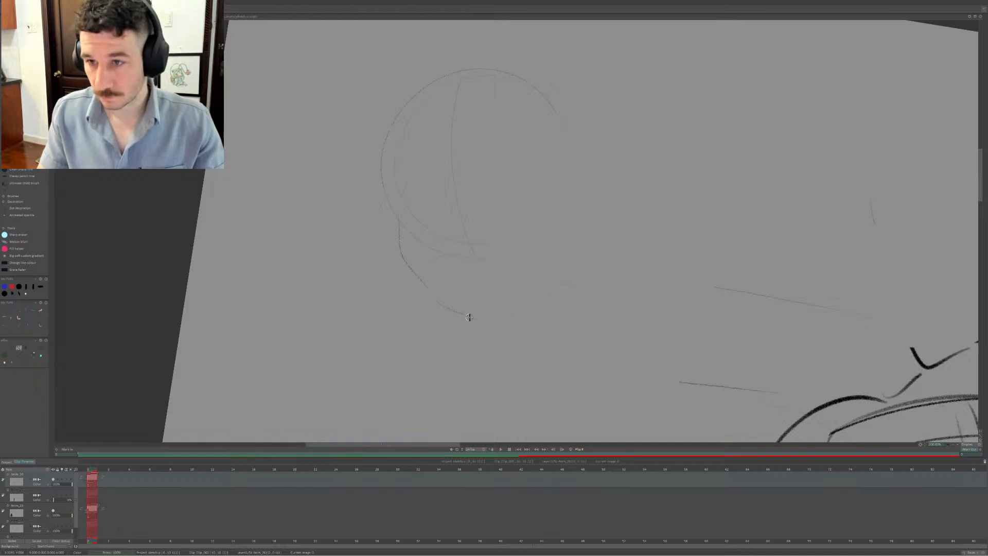
left_click_drag(469, 318, 568, 283)
left_click_drag(472, 319, 547, 292)
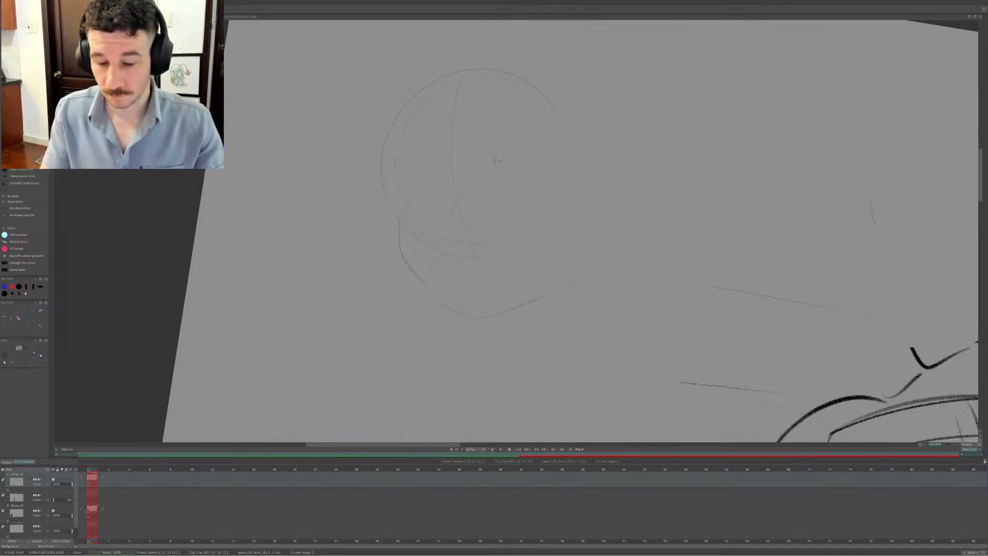
Sketch the hair's top contour over the cranium and a hairline dipping to a point at the centre line
mouse_move(400, 108)
left_mouse_down()
mouse_move(517, 53)
mouse_move(590, 72)
left_mouse_up()
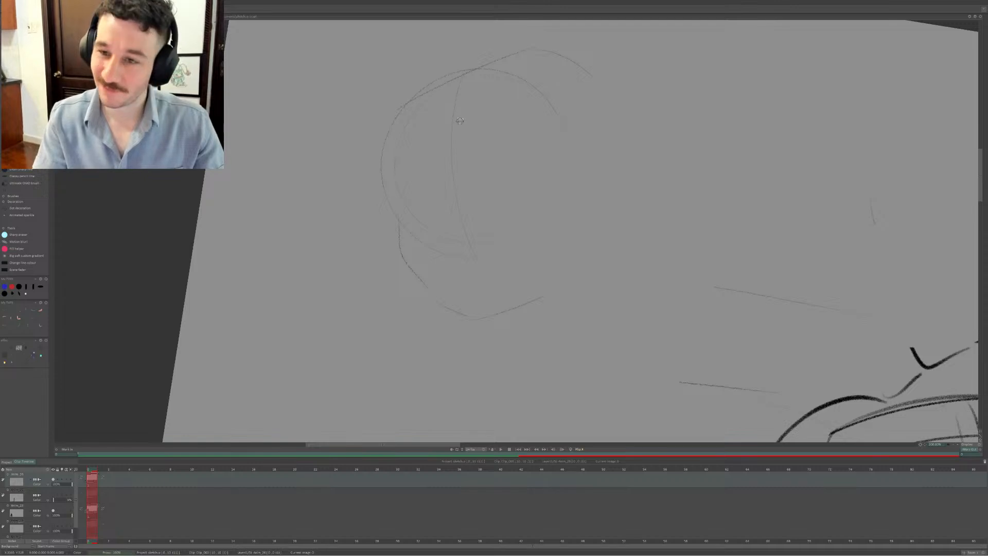
key("ctrl+z")
left_click_drag(454, 126, 538, 116)
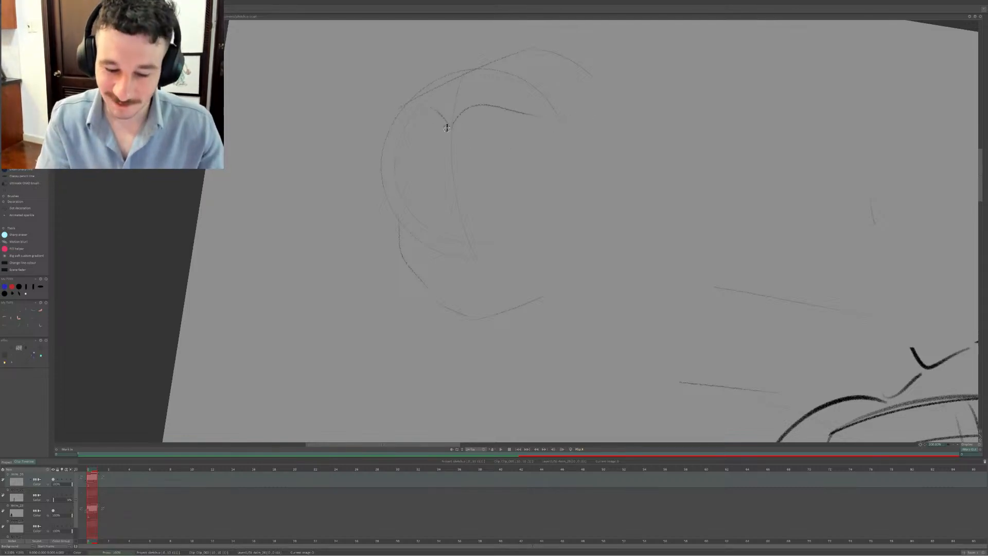
left_click_drag(447, 123, 376, 165)
key("ctrl+z")
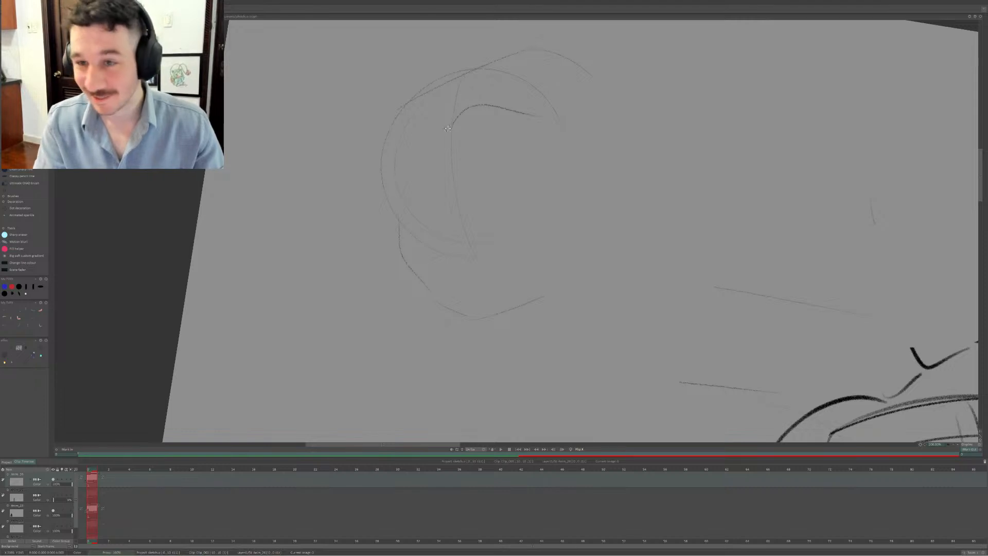
mouse_move(436, 129)
left_mouse_down()
mouse_move(420, 115)
mouse_move(376, 165)
left_mouse_up()
key("ctrl+z")
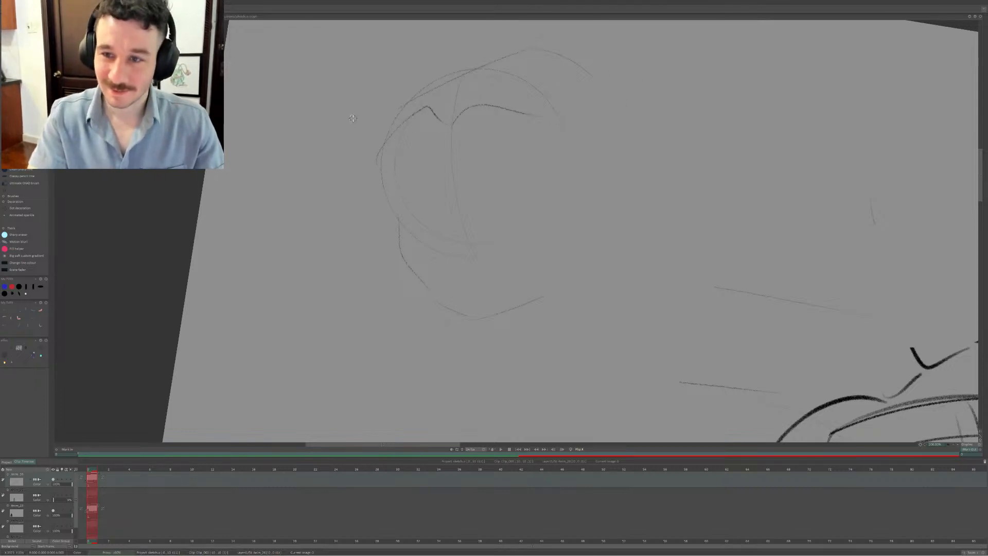
Add bumpy hair clumps along the outer hair silhouette from the far temple up to the crown
left_click_drag(368, 159, 421, 107)
key("ctrl+z")
mouse_move(371, 154)
left_mouse_down()
mouse_move(421, 92)
mouse_move(453, 75)
left_mouse_up()
key("ctrl+z")
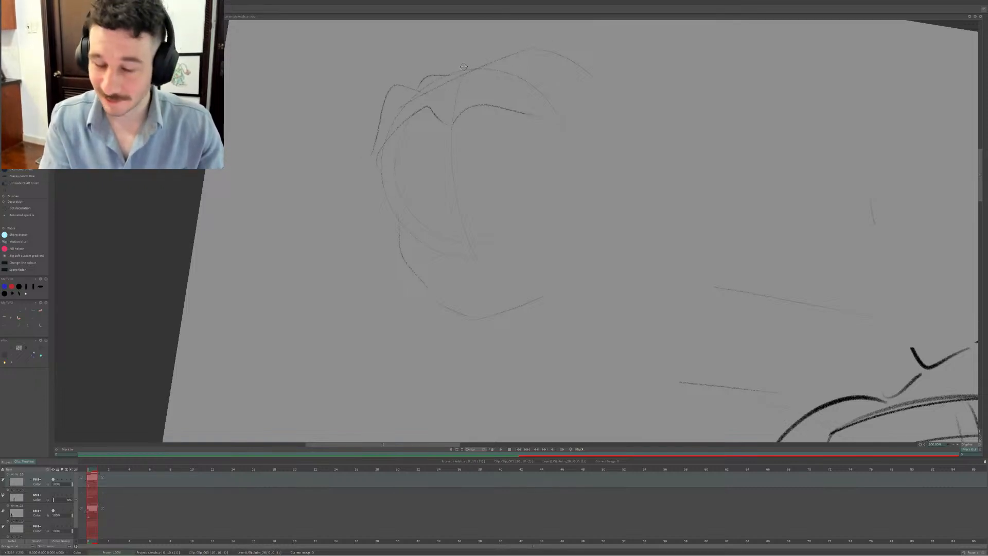
left_click_drag(457, 72, 488, 57)
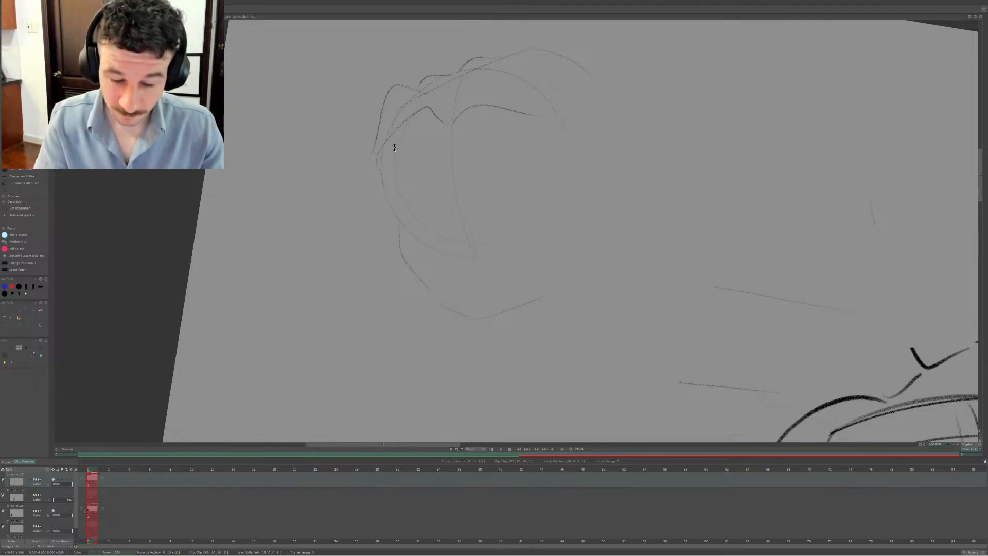
key("ctrl+z")
Draw the far forehead and temple contour curving down from the hairline toward the brow
left_click_drag(398, 129, 389, 172)
key("ctrl+z")
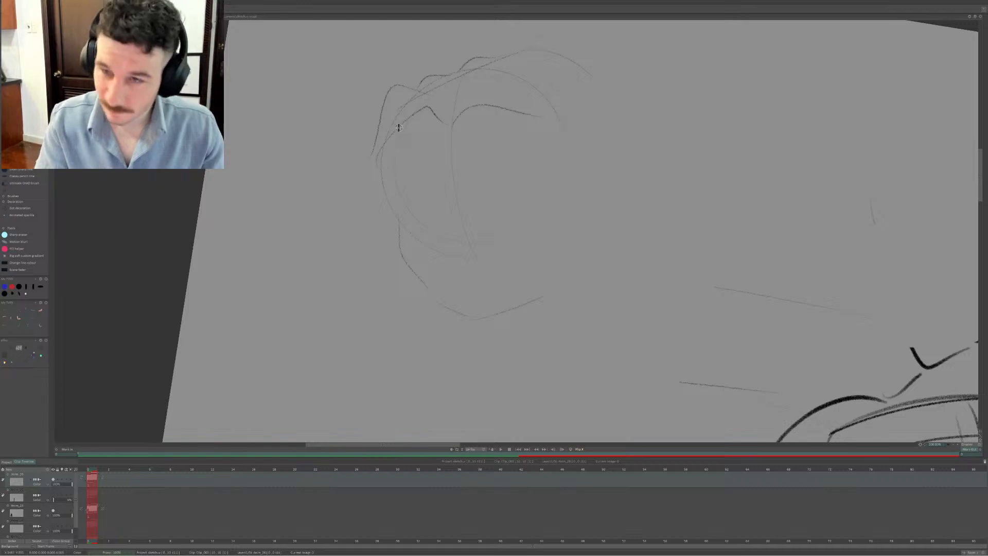
left_click_drag(399, 123, 390, 186)
key("ctrl+z")
key("ctrl+z")
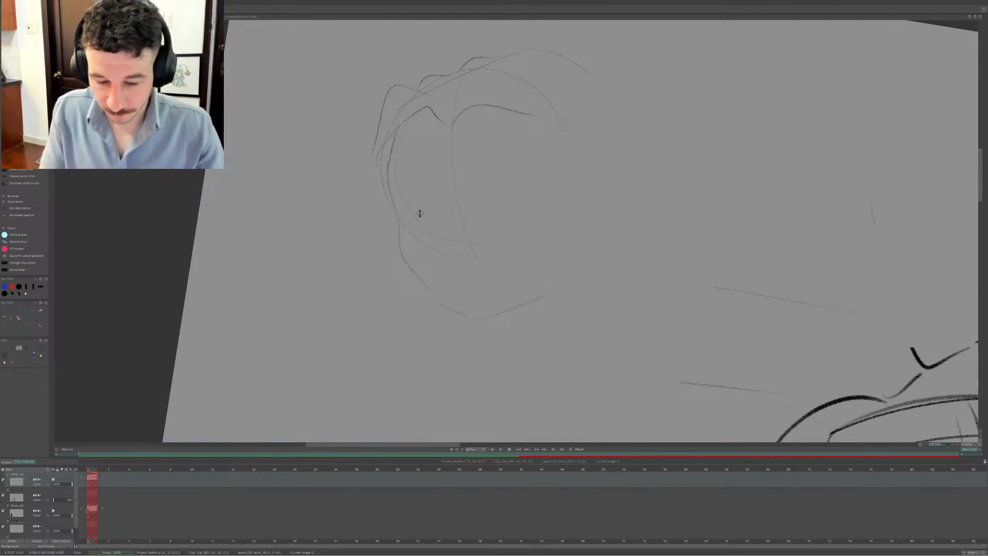
Draw two parallel tilted guidelines across the face for the brow and the eyes
left_click_drag(393, 195, 556, 170)
key("ctrl+z")
mouse_move(394, 193)
left_mouse_down()
mouse_move(560, 166)
mouse_move(428, 186)
mouse_move(520, 167)
left_mouse_up()
key("ctrl+z")
key("ctrl+z")
left_click_drag(396, 194, 504, 169)
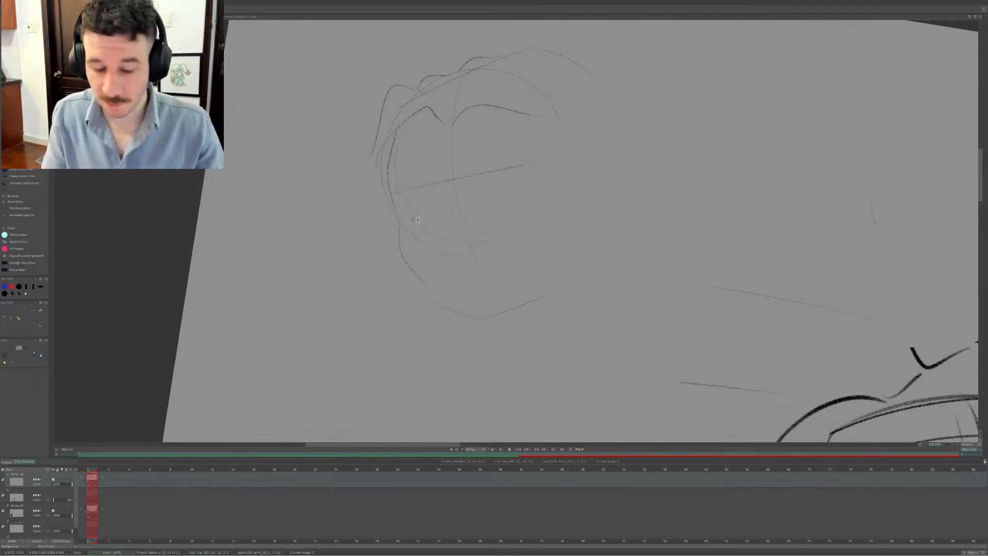
left_click_drag(405, 218, 528, 191)
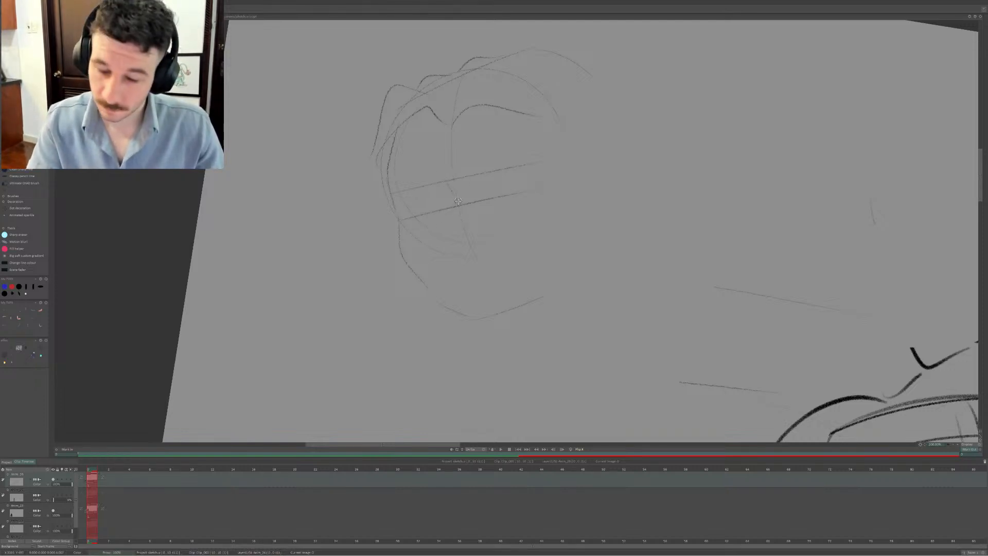
Sketch the nose with an angled bridge, a rounded tip, the nostril and the near wing
left_click_drag(455, 201, 442, 238)
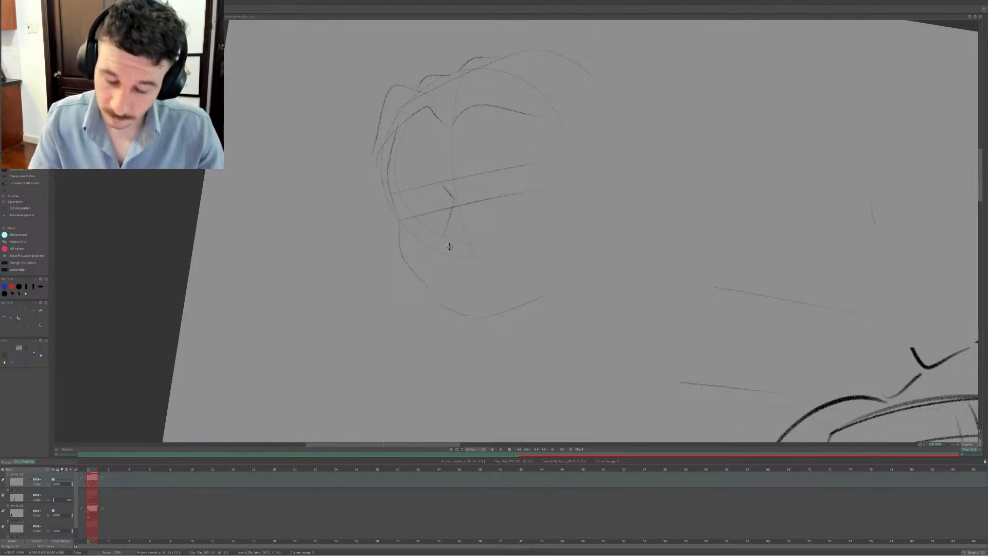
left_click_drag(441, 237, 475, 236)
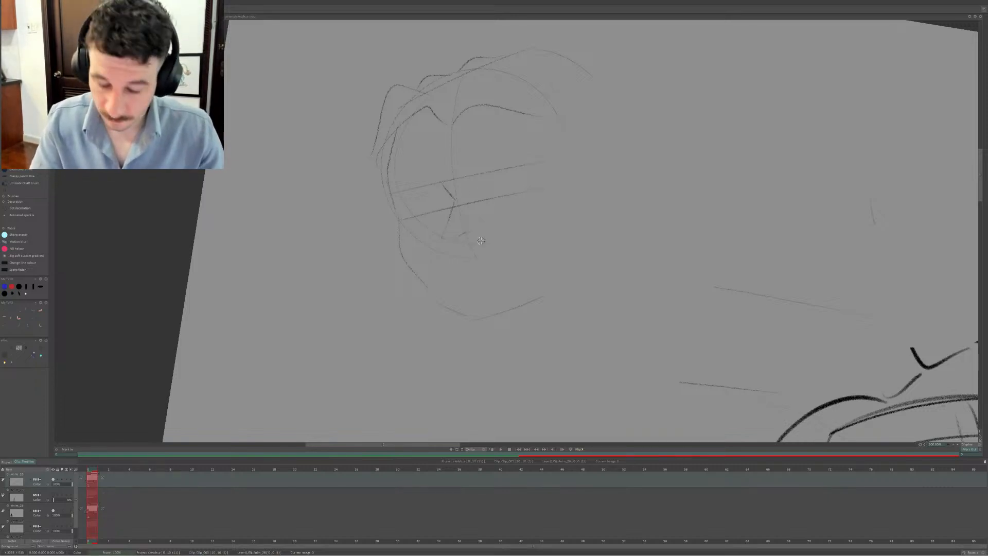
left_click_drag(465, 235, 482, 239)
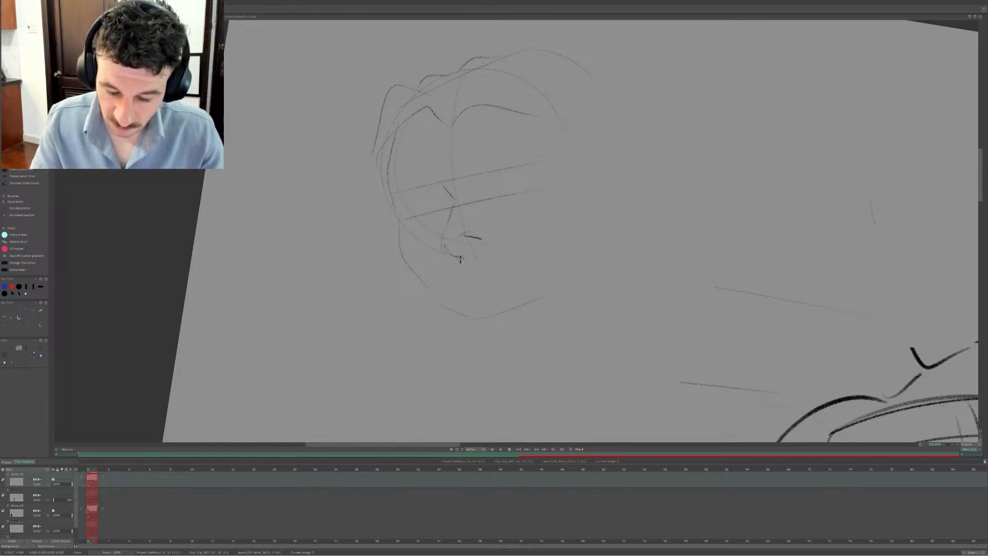
left_click_drag(450, 254, 479, 244)
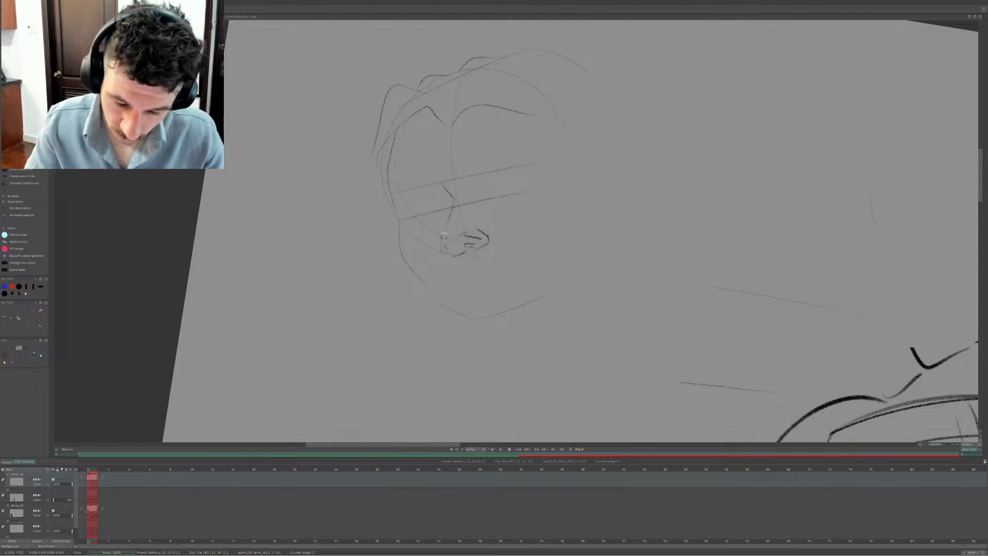
left_click_drag(443, 239, 479, 234)
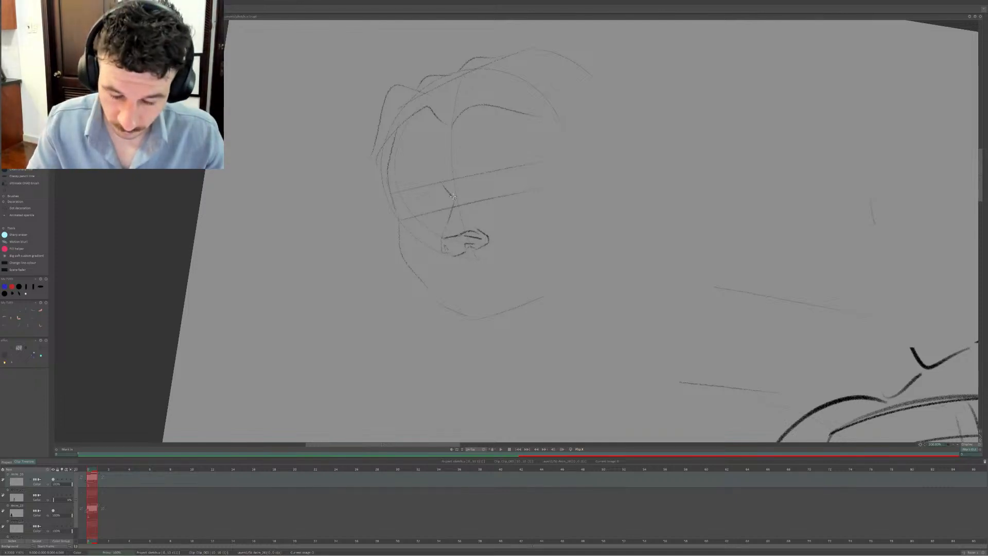
Try a heavier nose bridge line and erase the bridge strokes between the brow guideline and the nose
left_click_drag(455, 199, 446, 229)
key("e")
key("e")
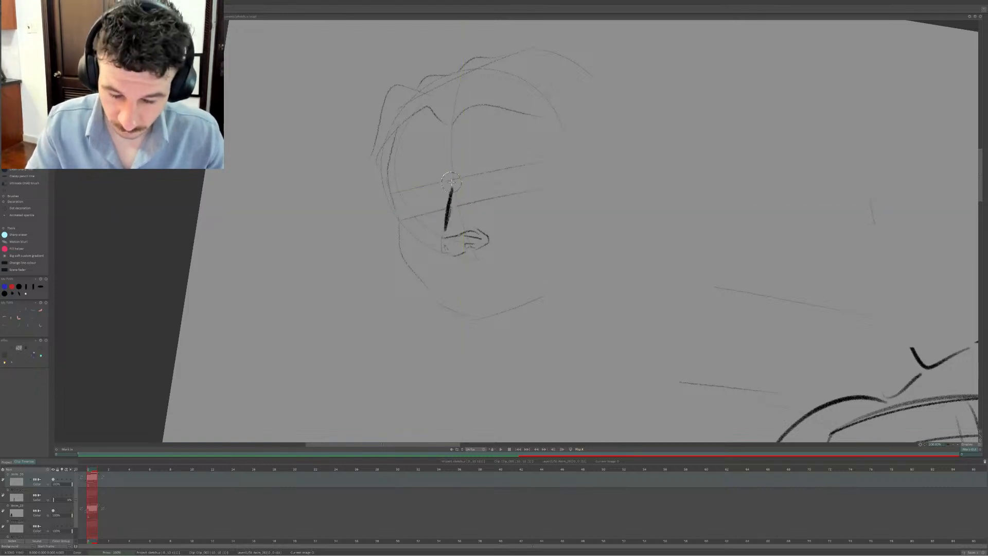
key("ctrl+z")
mouse_move(453, 181)
left_mouse_down()
mouse_move(440, 244)
mouse_move(455, 185)
left_mouse_up()
key("ctrl+z")
key("ctrl+z")
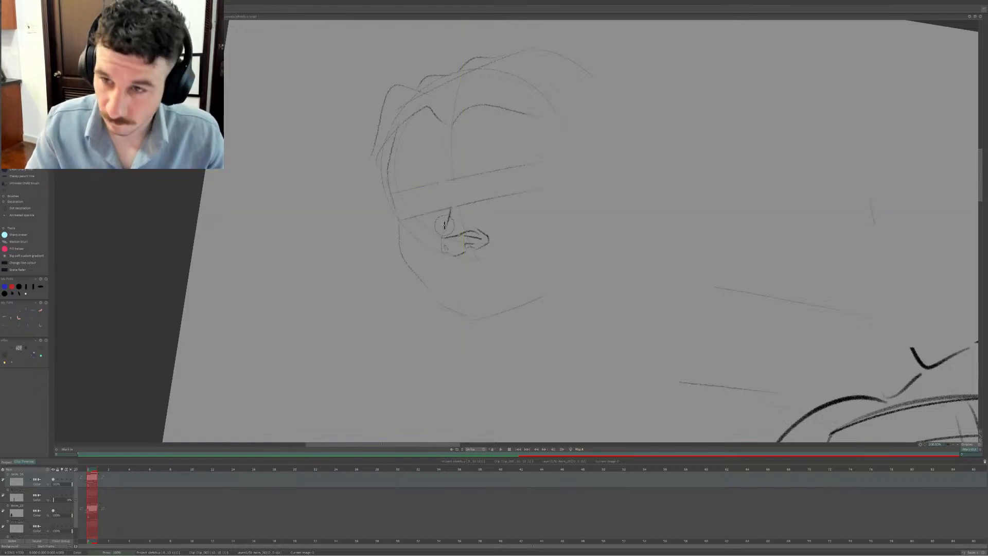
left_click_drag(446, 230, 445, 184)
key("e")
mouse_move(448, 233)
left_mouse_down()
mouse_move(462, 175)
mouse_move(451, 199)
left_mouse_up()
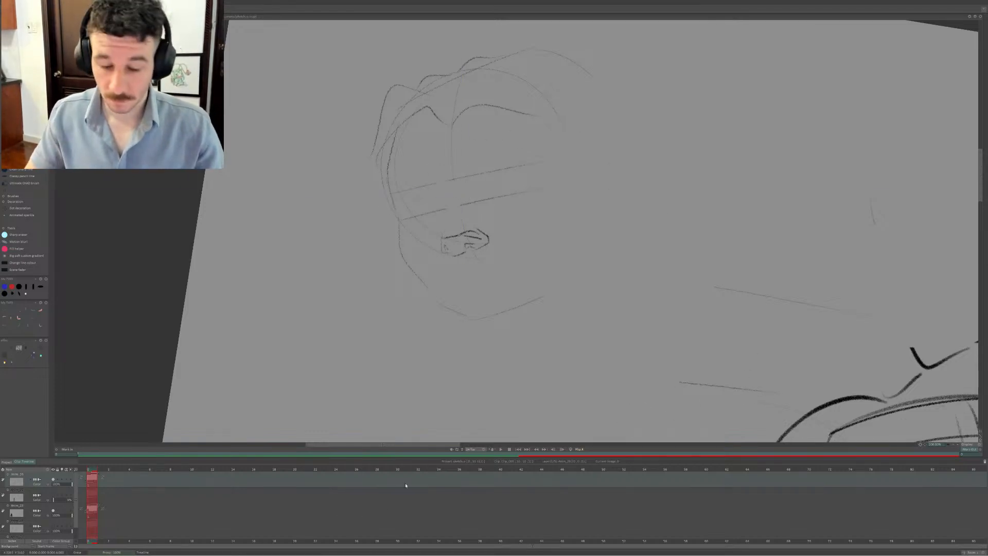
Draw a dark arched brow at the far end of the brow guideline and hide the timeline
key("e")
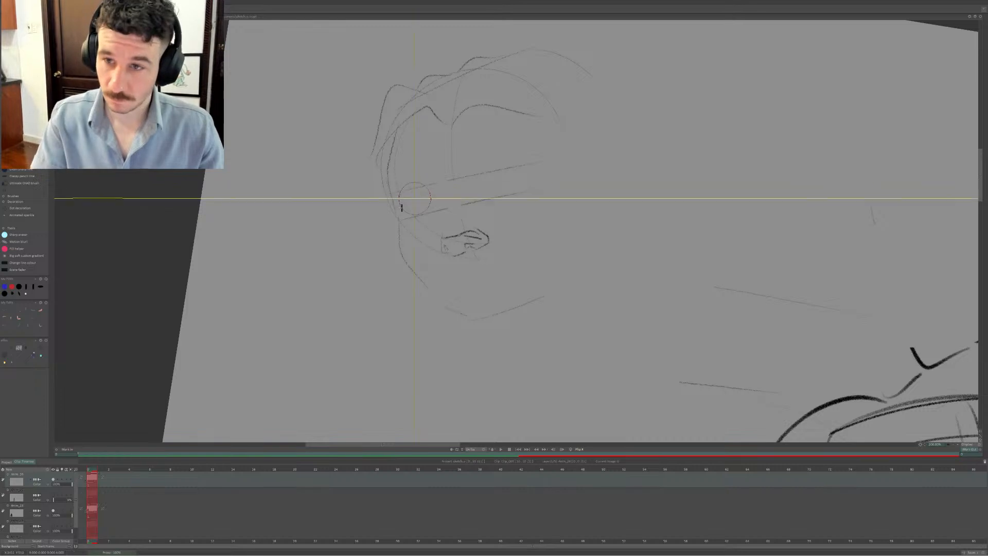
left_click_drag(392, 192, 425, 185)
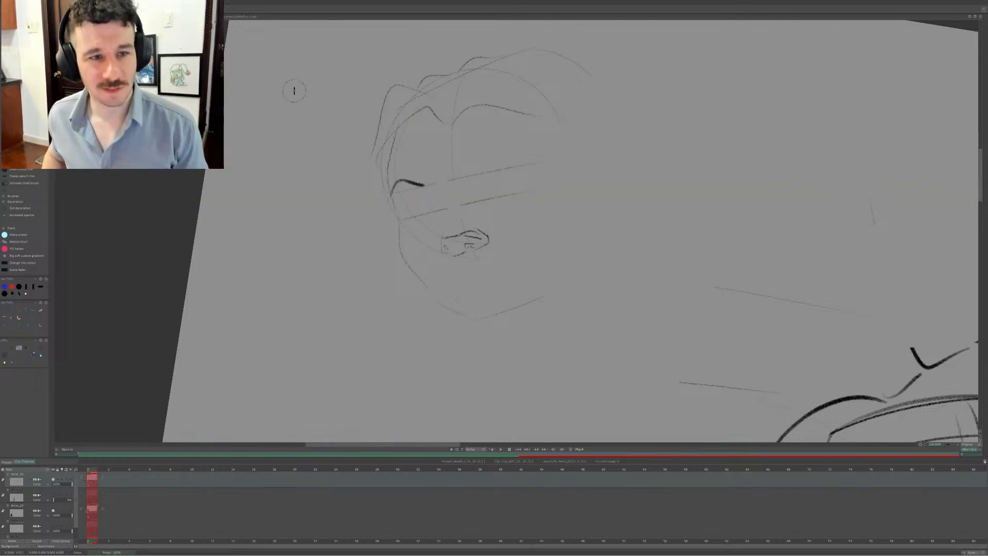
key("Tab")
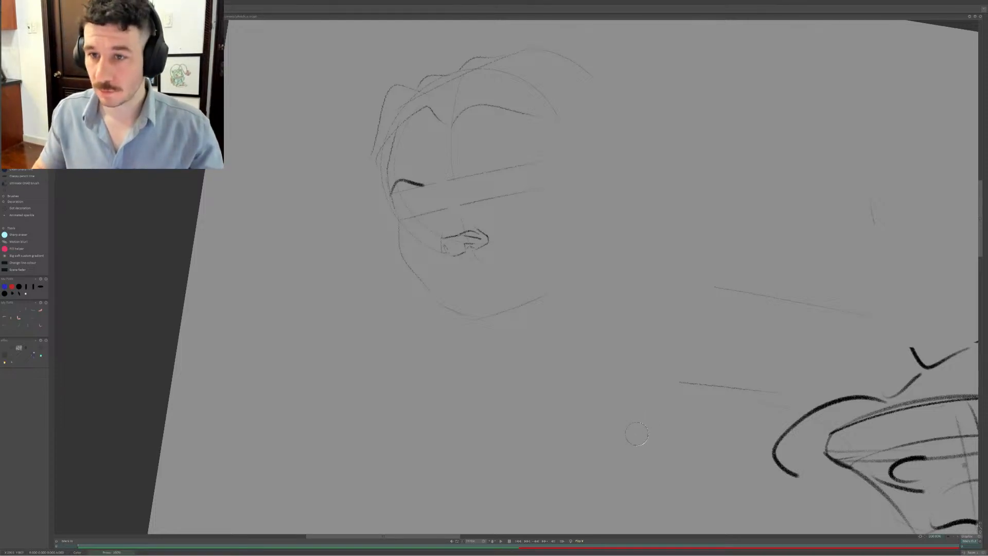
left_click(399, 221)
key("ctrl+z")
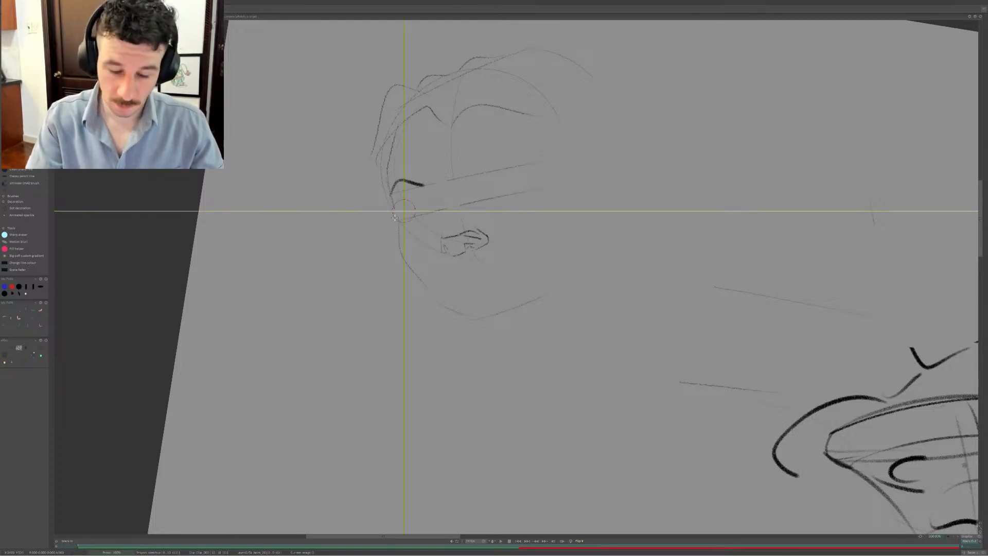
Redraw the far side of the face with a darker contour from the brow over the cheekbone toward the chin
key("e")
key("e")
left_click_drag(388, 199, 402, 259)
key("ctrl+z")
key("ctrl+z")
key("ctrl+z")
mouse_move(393, 197)
left_mouse_down()
mouse_move(394, 234)
mouse_move(417, 277)
left_mouse_up()
key("ctrl+z")
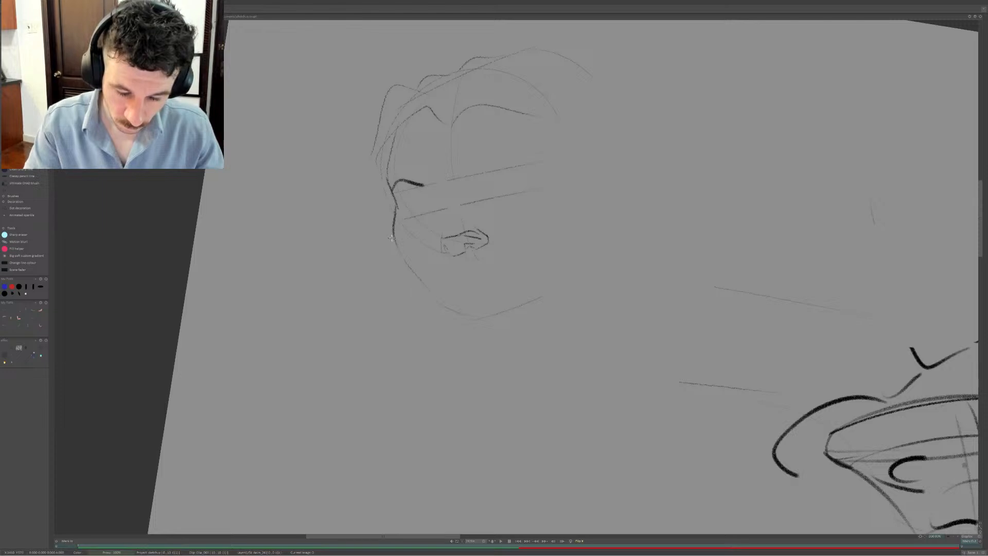
left_click_drag(392, 238, 432, 294)
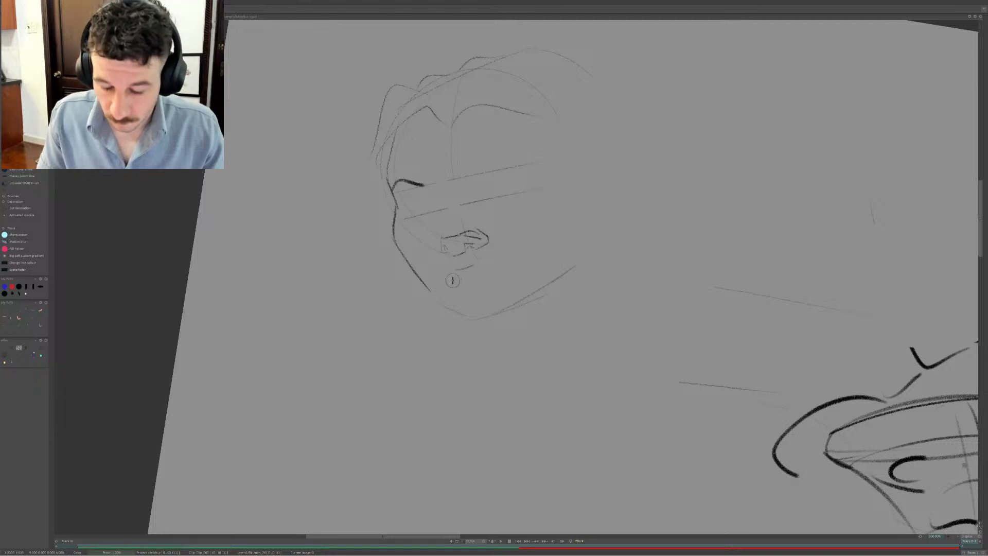
Sketch the mouth under the nose with an upper lip curve, a slanted parting line and a turned-up near corner
left_click_drag(476, 264, 510, 258)
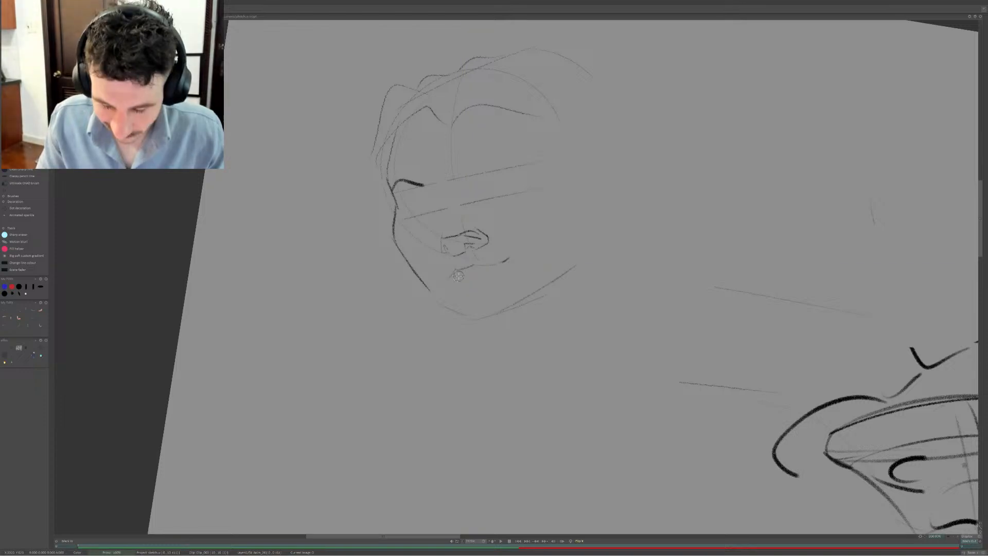
key("e")
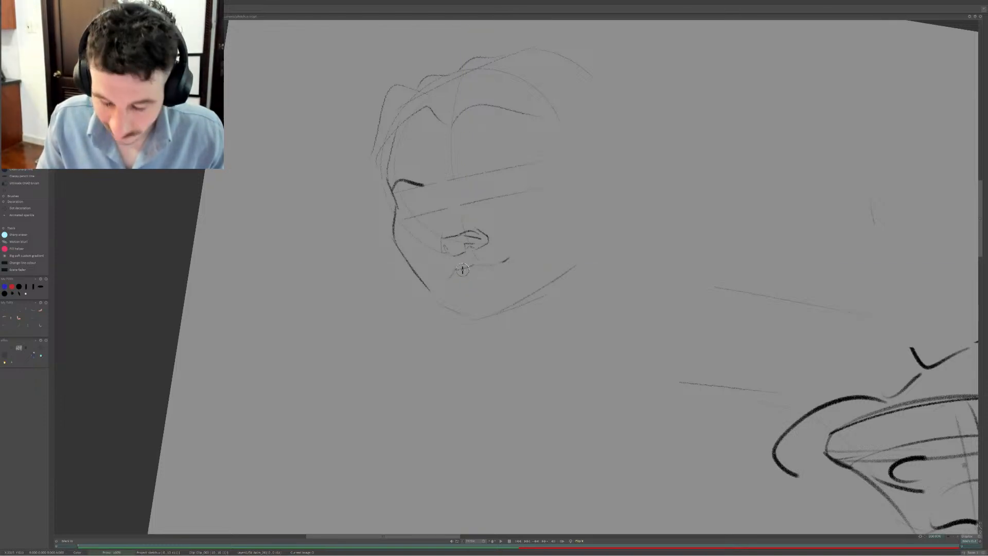
key("e")
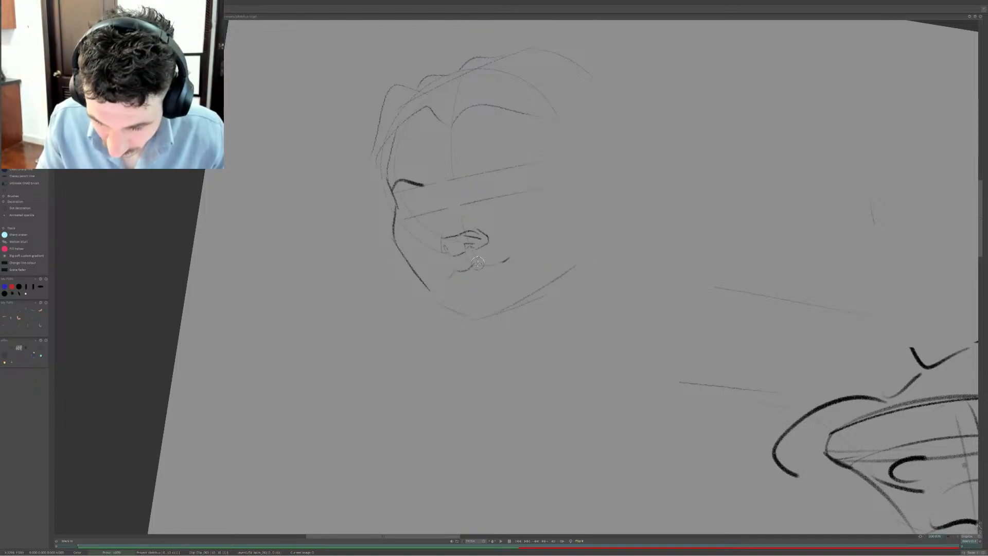
mouse_move(453, 273)
left_mouse_down()
mouse_move(465, 281)
mouse_move(503, 262)
left_mouse_up()
key("ctrl+z")
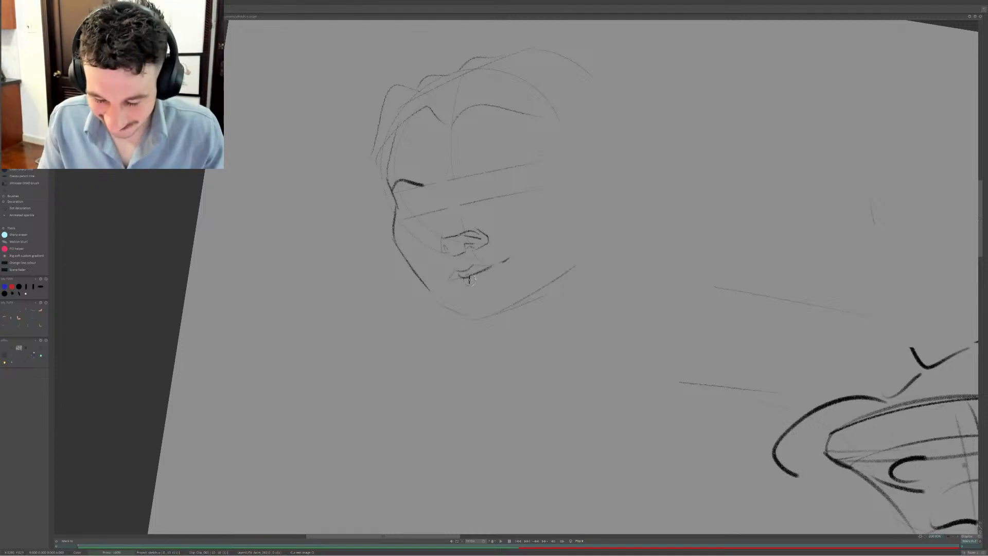
left_click_drag(470, 277, 500, 266)
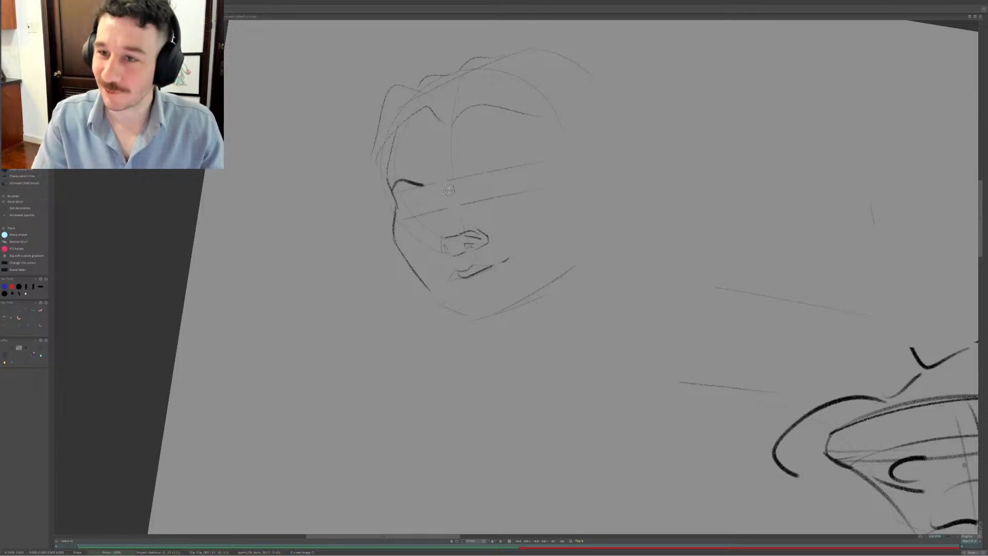
Draw a dark arched near brow rising from above the nose bridge and tapering off toward the temple
key("b")
key("d")
left_click_drag(502, 153, 464, 176)
key("ctrl+z")
key("ctrl+z")
left_click_drag(520, 147, 462, 178)
key("ctrl+z")
mouse_move(508, 152)
left_mouse_down()
mouse_move(531, 150)
mouse_move(460, 178)
left_mouse_up()
key("ctrl+z")
key("ctrl+z")
left_click_drag(533, 163, 516, 157)
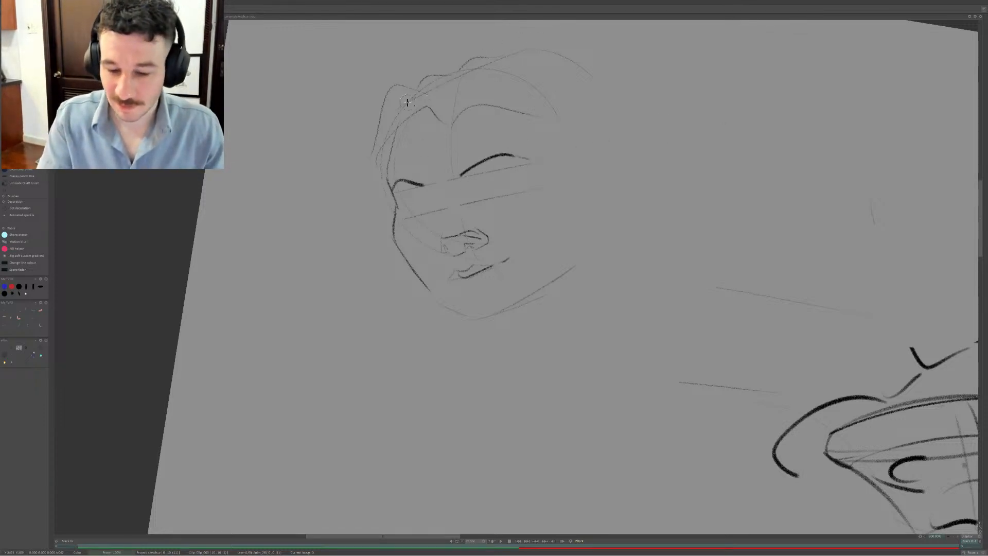
Draw a dark diagonal hair strand from above the hairline peak up to the crown
left_click_drag(422, 97, 559, 40)
key("ctrl+z")
left_click_drag(429, 98, 484, 55)
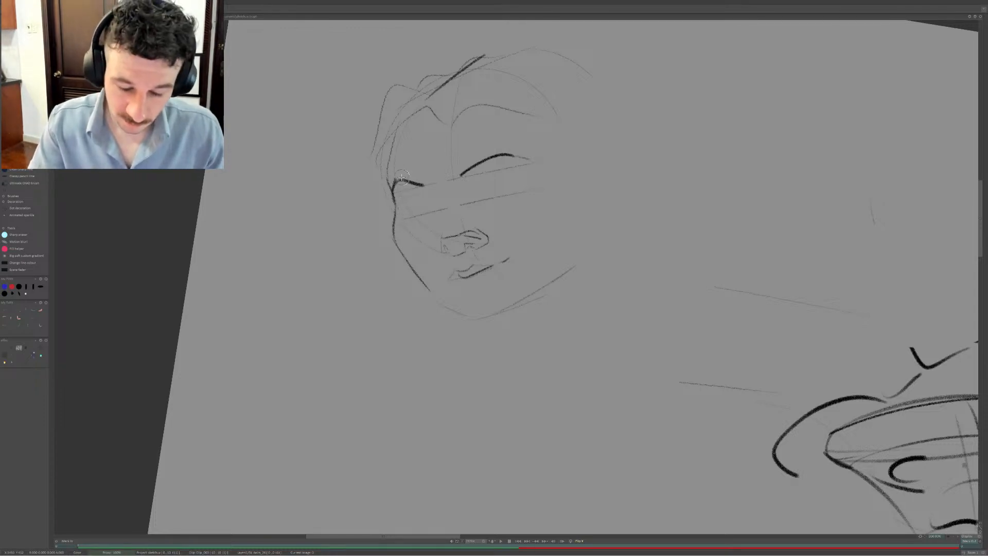
Draw the far eye beneath the far brow with an arched upper lid and a closed lower contour
left_click_drag(393, 191, 419, 184)
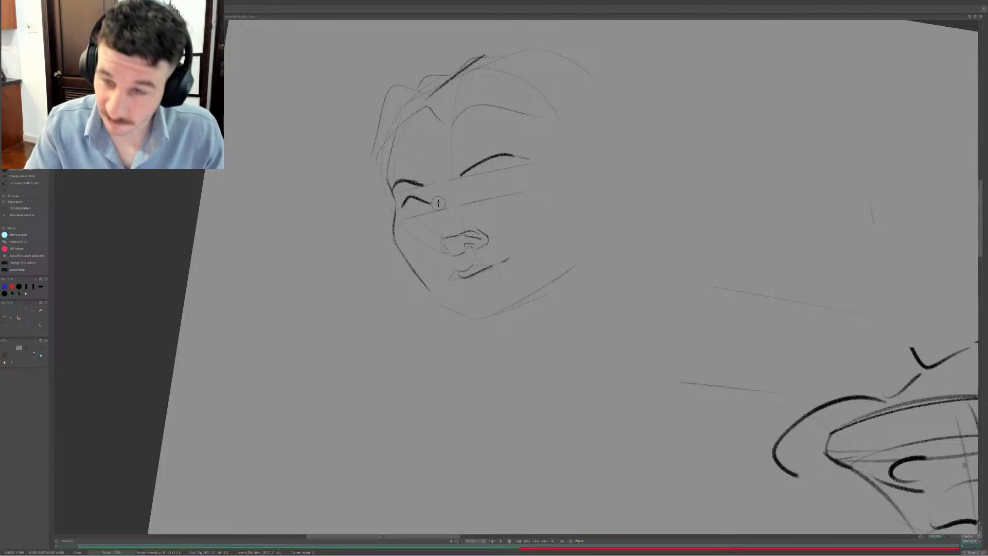
left_click_drag(400, 209, 432, 201)
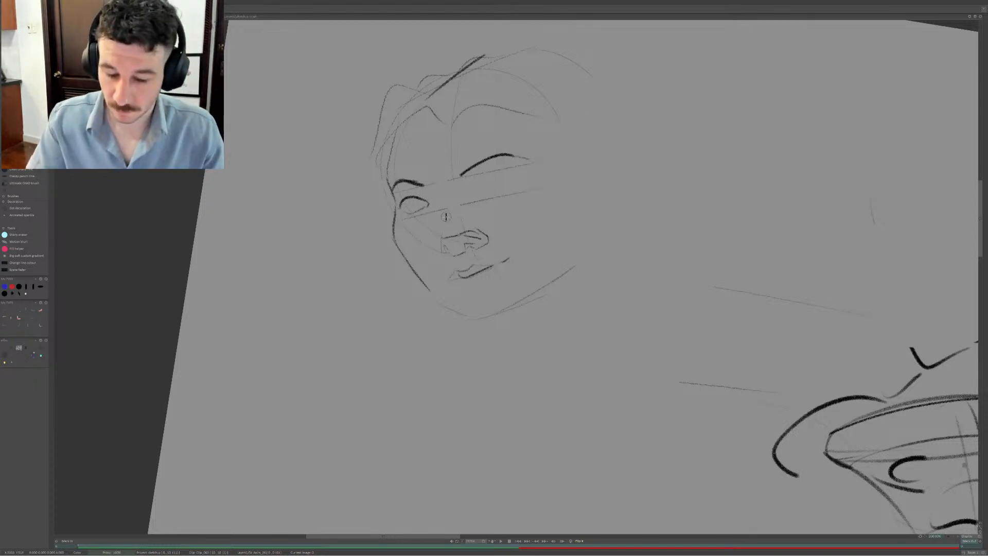
Remove the old nose sketch and draw a short angled mark for the far nostril in its place
scroll(24, 258, "down", 3)
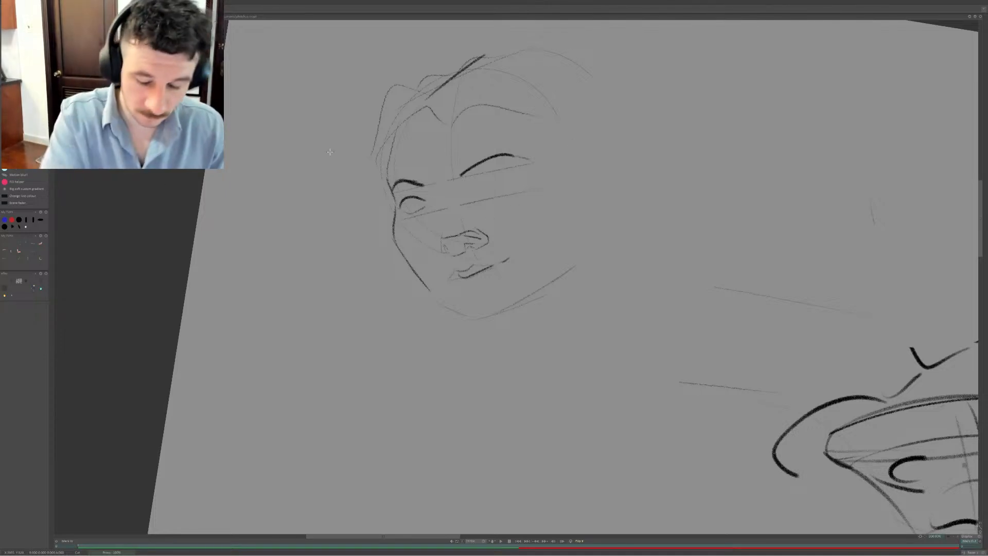
left_click_drag(496, 240, 502, 234)
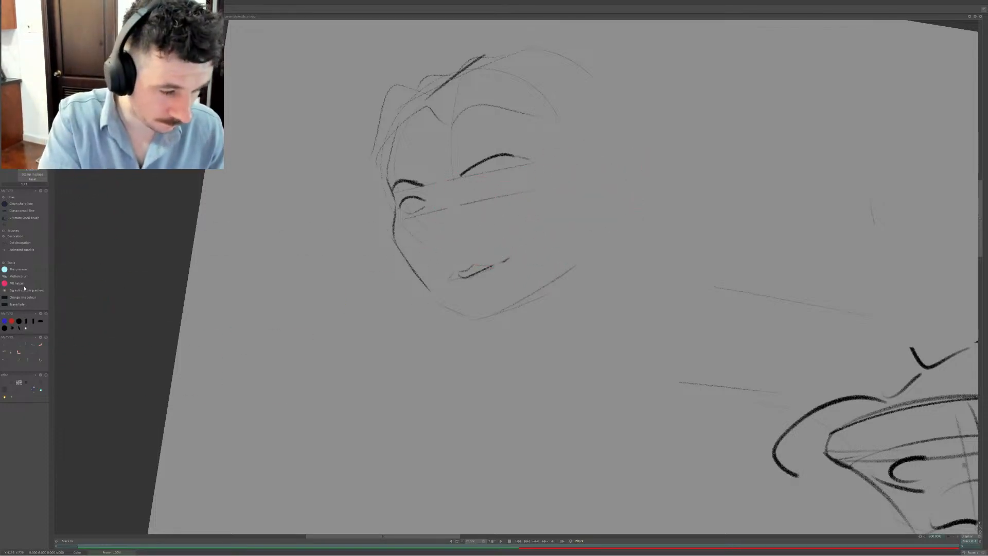
left_click(17, 57)
left_click_drag(437, 237, 444, 240)
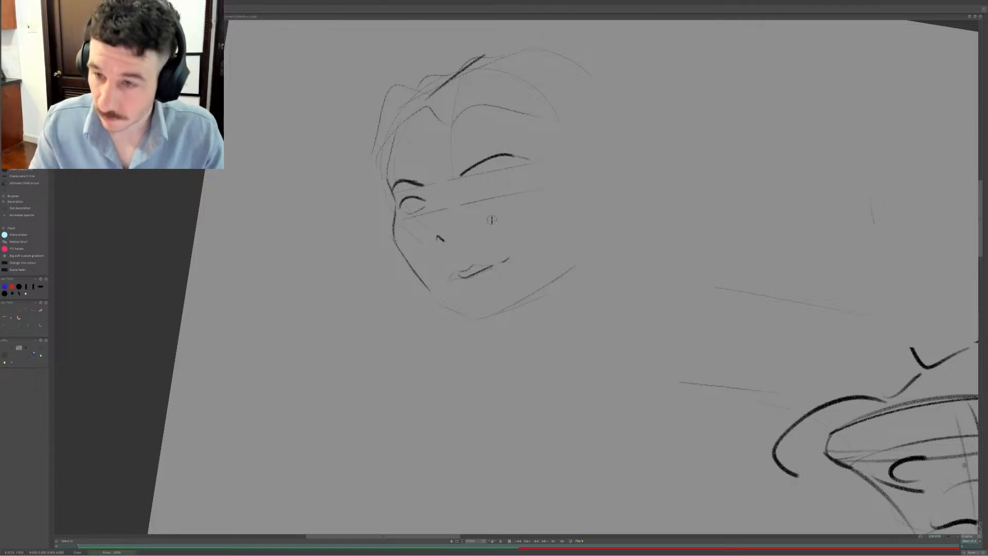
Rotate the mouth to a flatter angle and draw a small curved near nostril above it
scroll(24, 231, "down", 3)
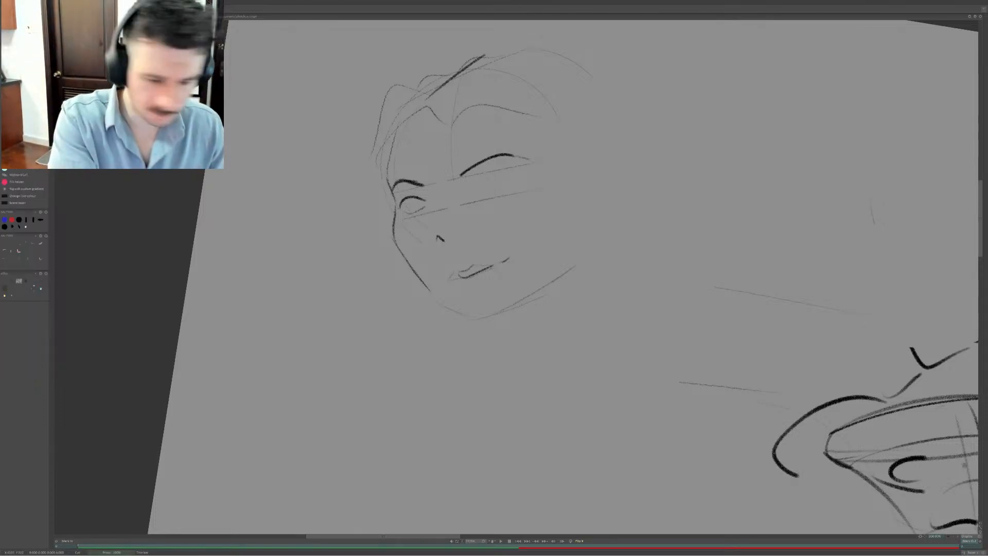
left_click_drag(442, 280, 508, 261)
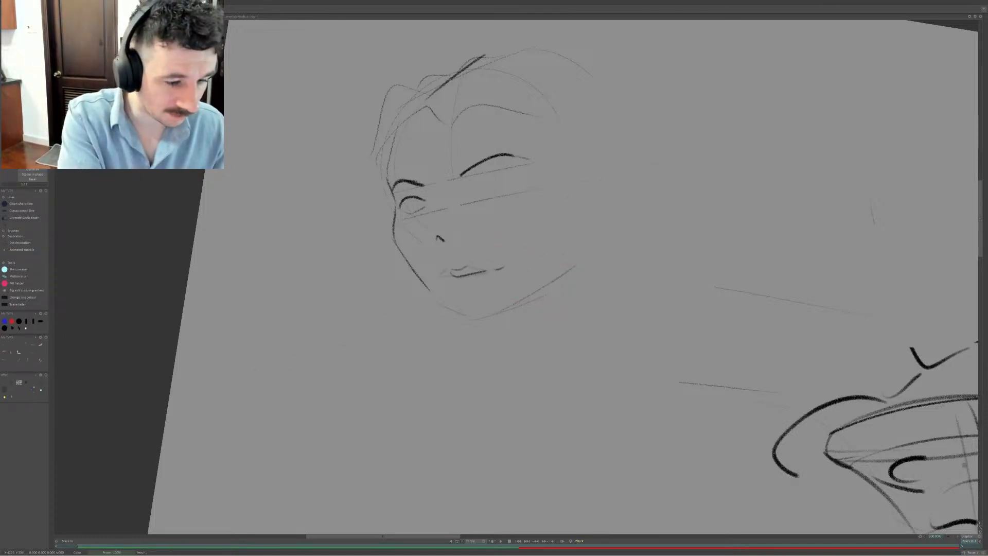
left_click(22, 210)
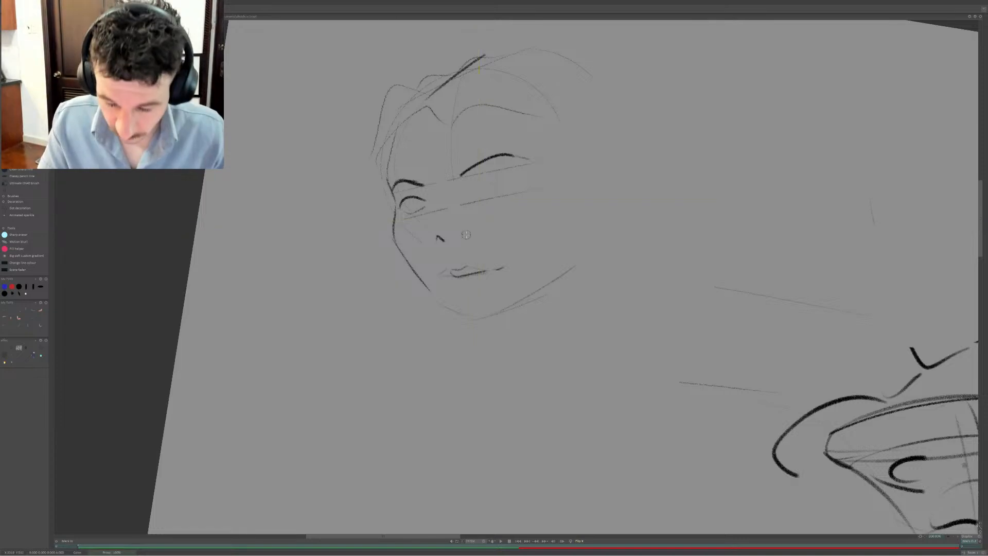
left_click_drag(463, 238, 473, 235)
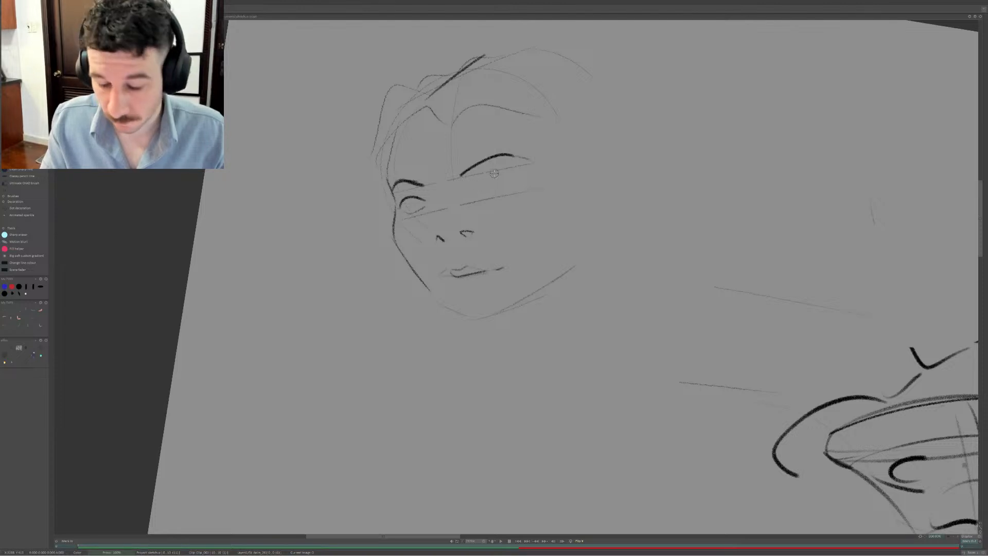
Draw the near eye as an almond shape with an extended outer lash, and add a lash to the far eye's outer corner
left_click_drag(468, 181, 493, 174)
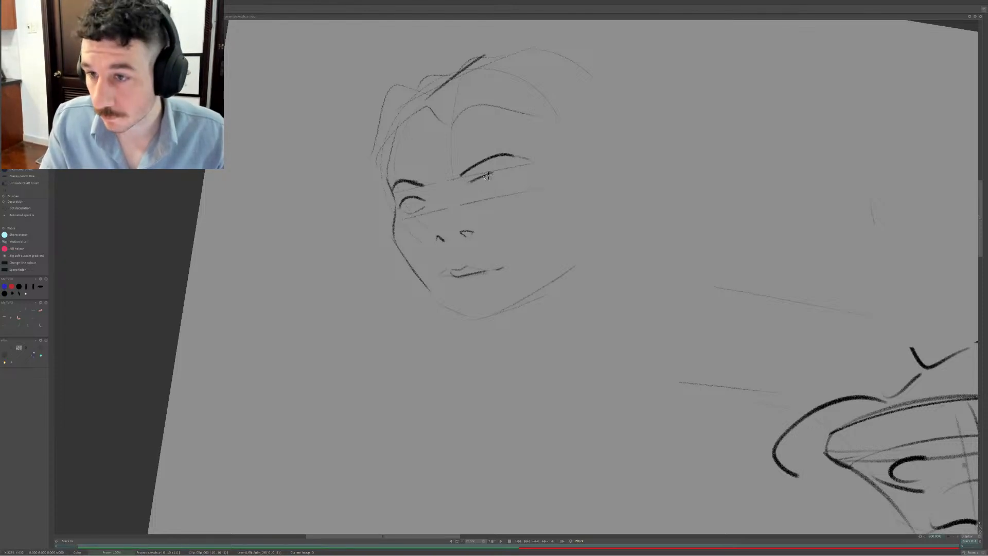
key("ctrl+z")
key("ctrl+z")
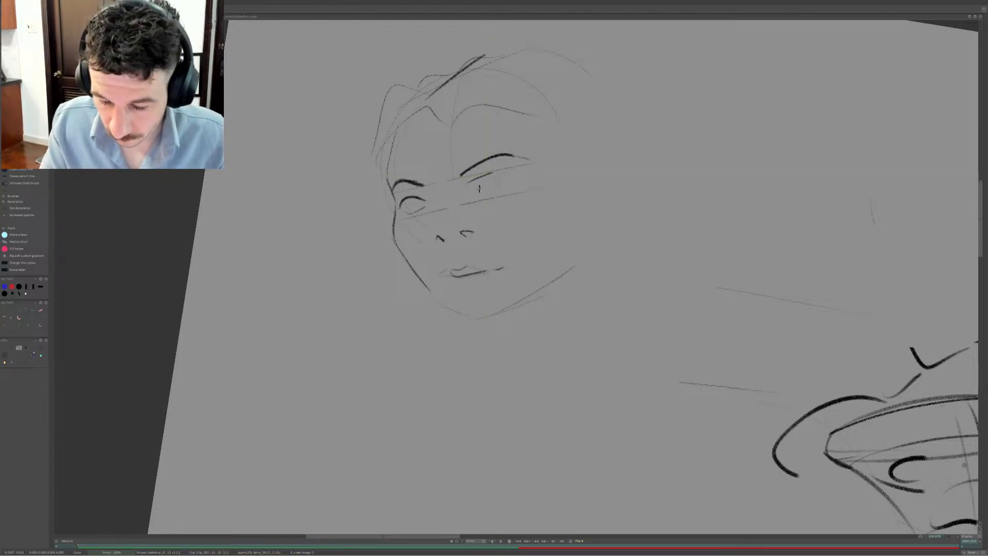
left_click_drag(465, 189, 493, 180)
key("ctrl+z")
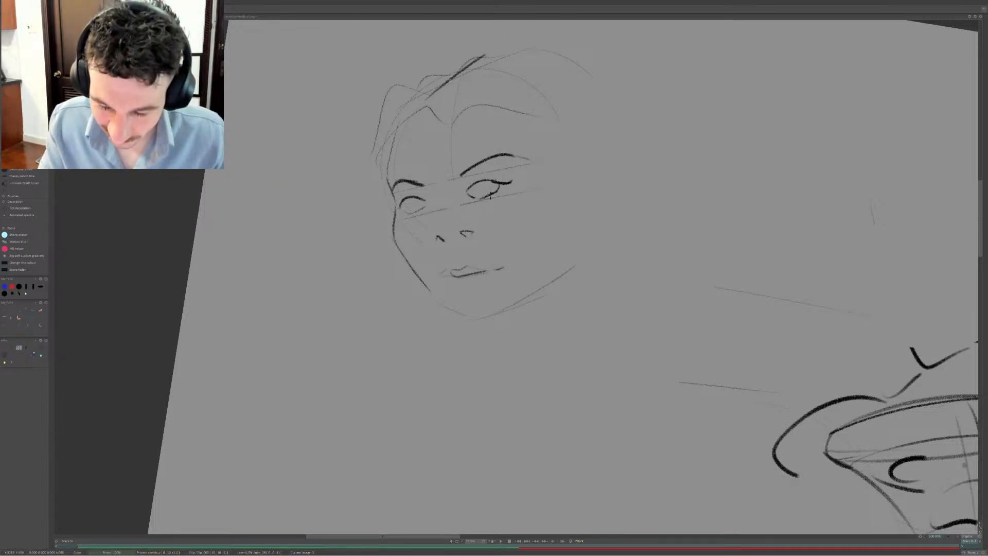
left_click_drag(393, 207, 404, 202)
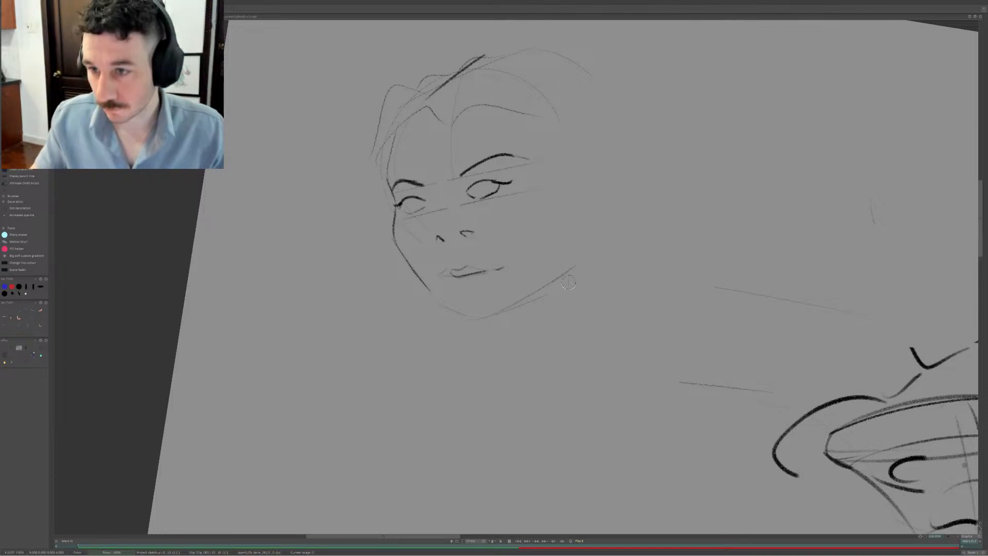
Erase the curved near hairline and redraw it as an angular line across the forehead and down past the temple
key("e")
mouse_move(452, 122)
left_mouse_down()
mouse_move(481, 108)
mouse_move(529, 124)
left_mouse_up()
key("e")
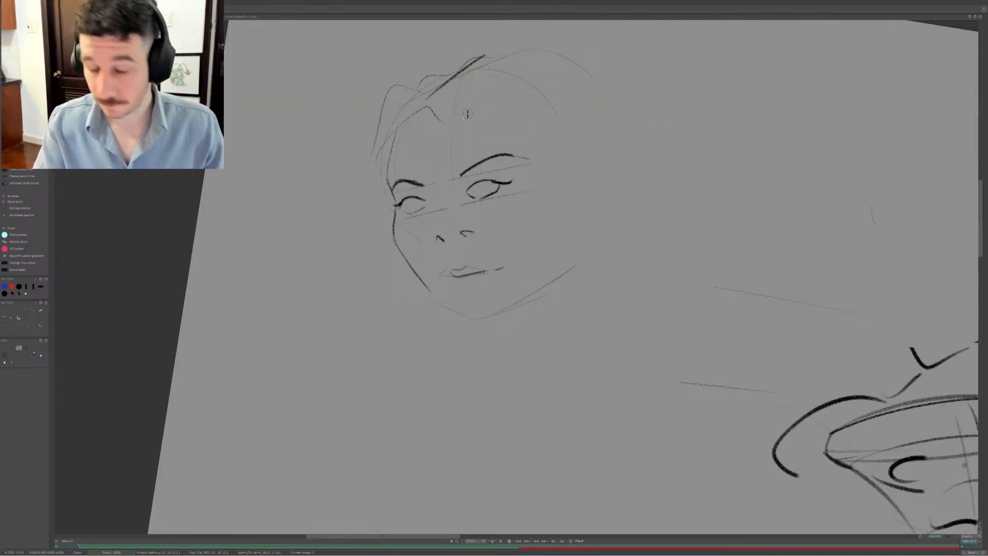
mouse_move(454, 121)
left_mouse_down()
mouse_move(526, 91)
mouse_move(560, 200)
left_mouse_up()
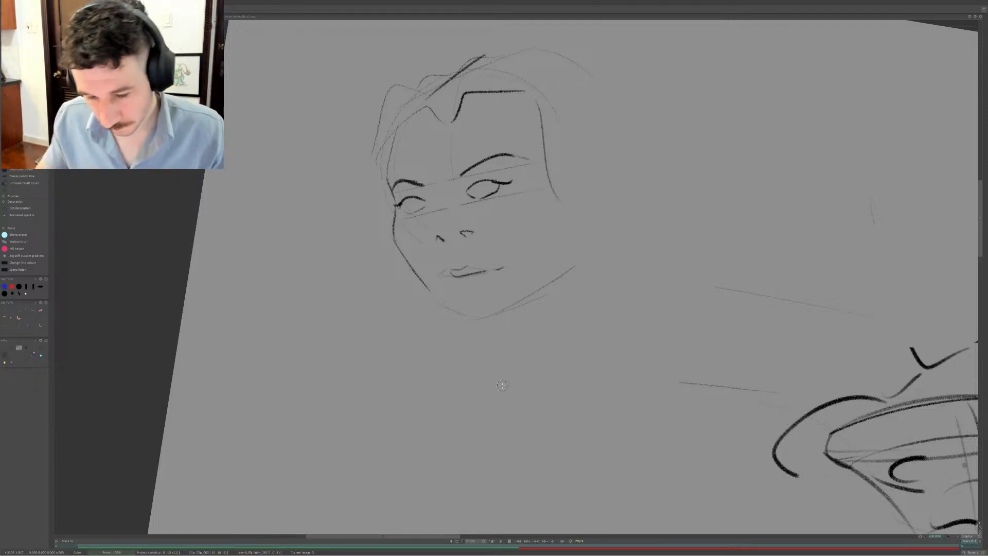
Draw the outer hair contour on the far side from the crown past the cheek to below the jaw
left_click_drag(390, 92, 385, 195)
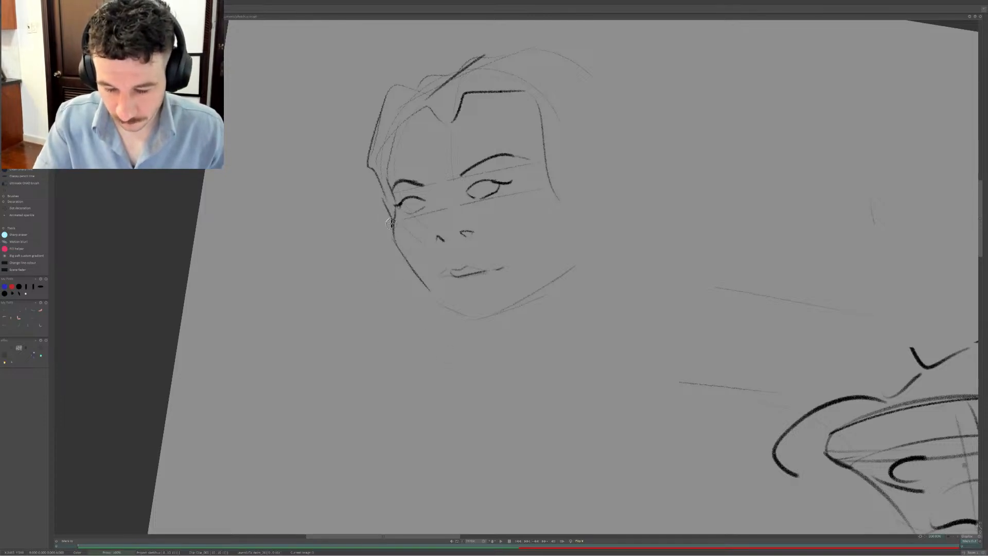
left_click_drag(385, 204, 416, 330)
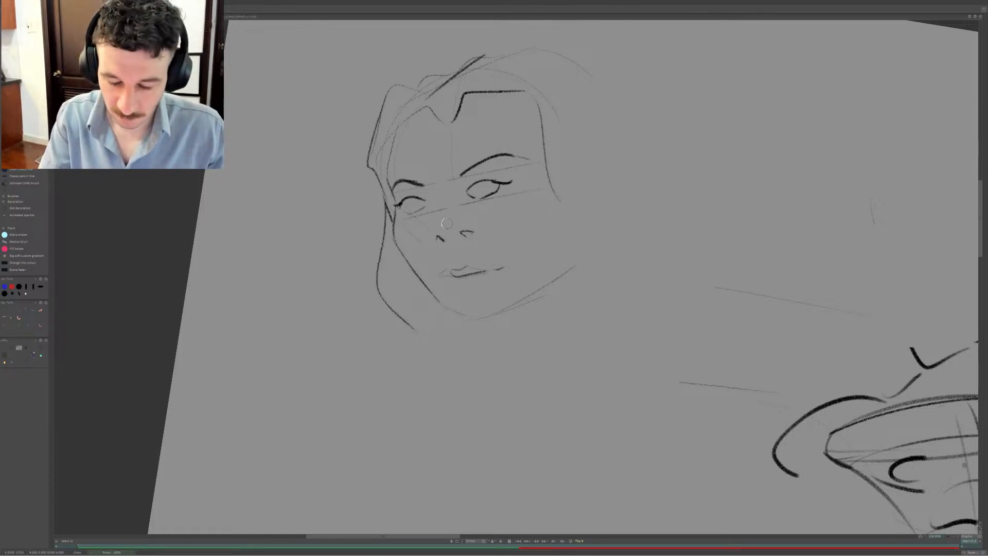
Draw the nose bridge from the far brow down toward the nostrils and darken the near corner of the mouth
mouse_move(434, 233)
left_mouse_down()
mouse_move(442, 218)
mouse_move(439, 236)
left_mouse_up()
key("ctrl+z")
key("ctrl+z")
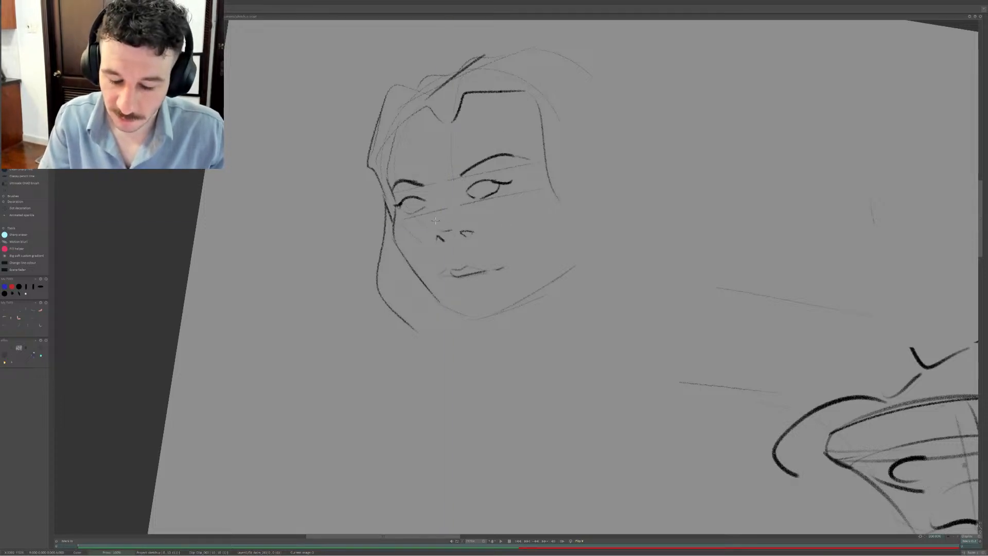
left_click_drag(436, 221, 447, 222)
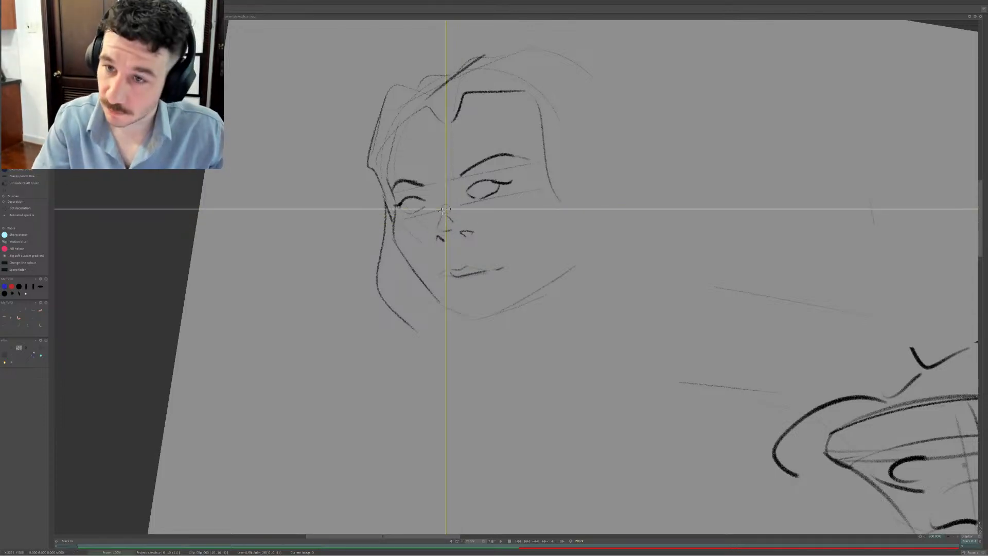
left_click_drag(442, 214, 440, 197)
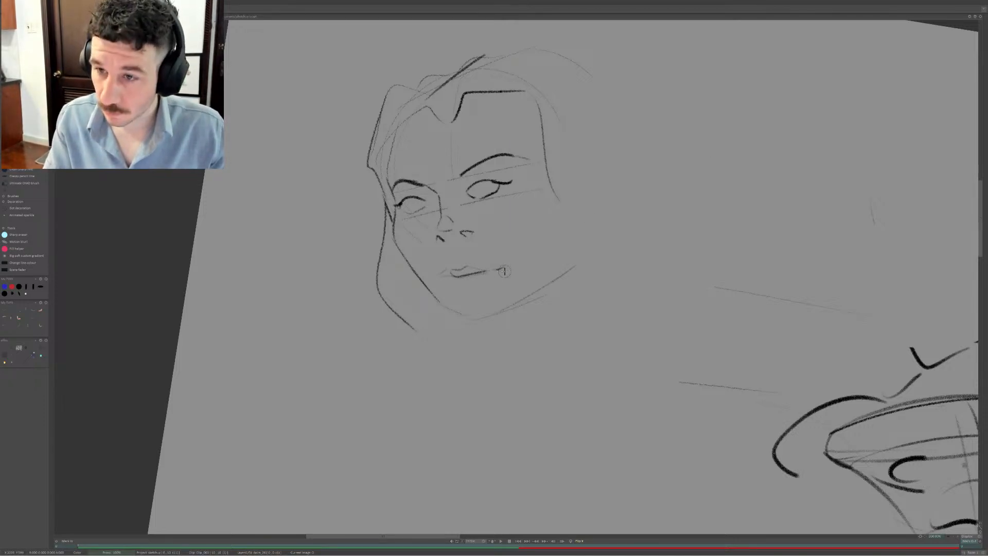
left_click_drag(494, 272, 504, 269)
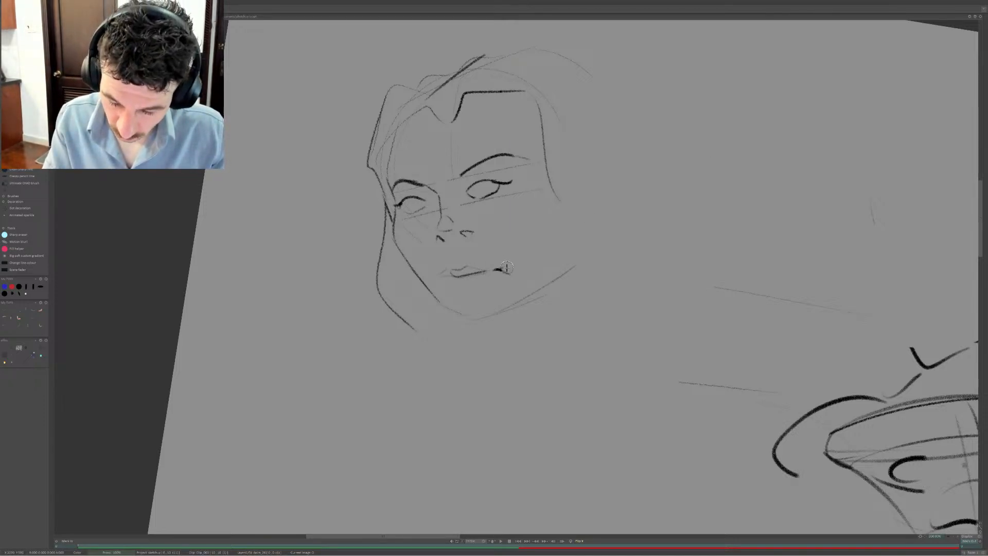
Sketch the lower lip as a short curve beneath the mouth line, joining it to both mouth corners
key("e")
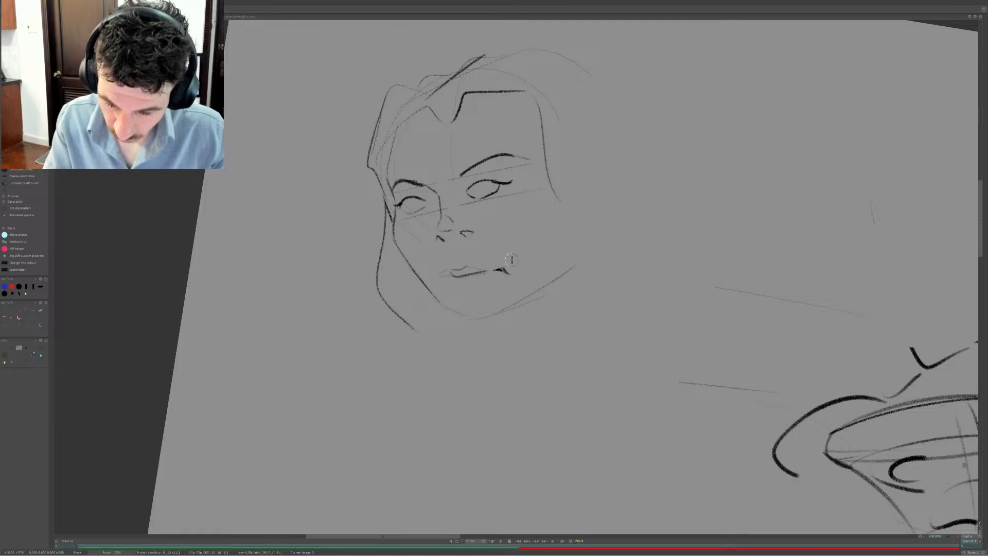
key("e")
left_click_drag(456, 292, 488, 276)
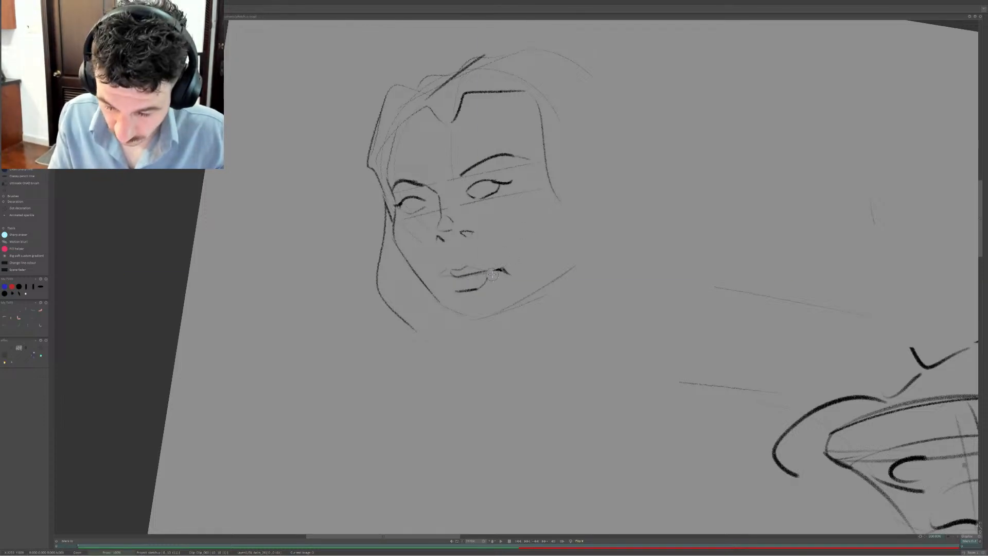
key("ctrl+z")
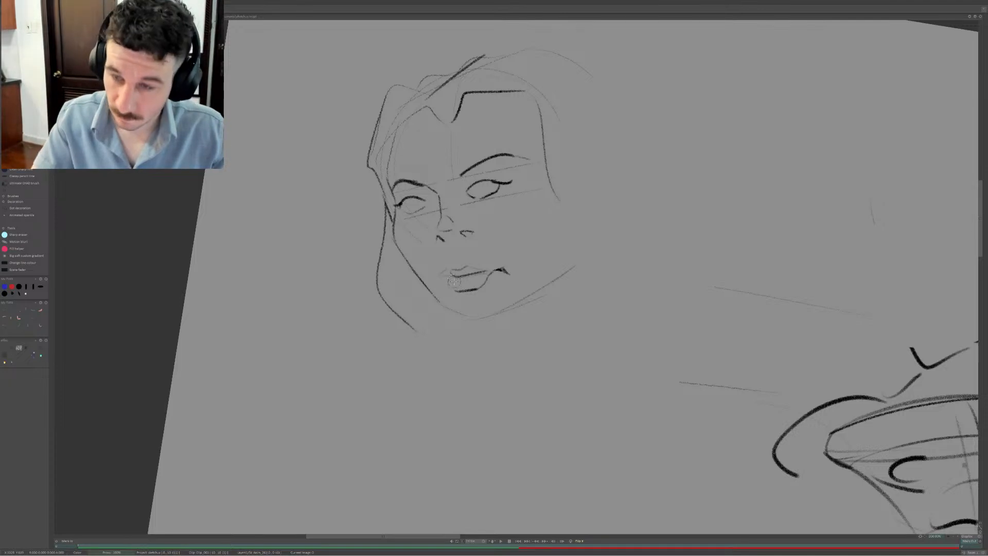
left_click_drag(446, 284, 458, 291)
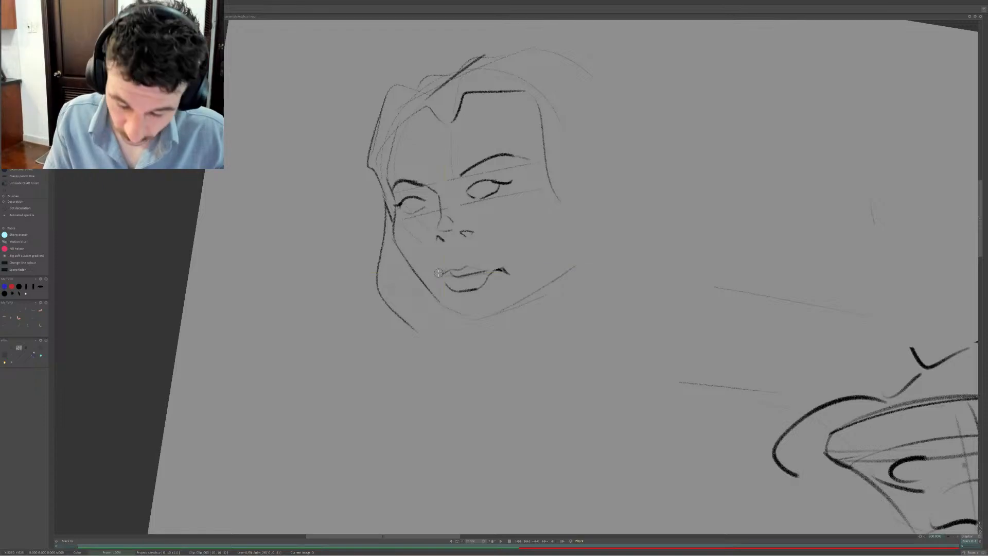
Outline the upper lip from the far side to the near corner and darken the far mouth corner
left_click_drag(441, 272, 445, 258)
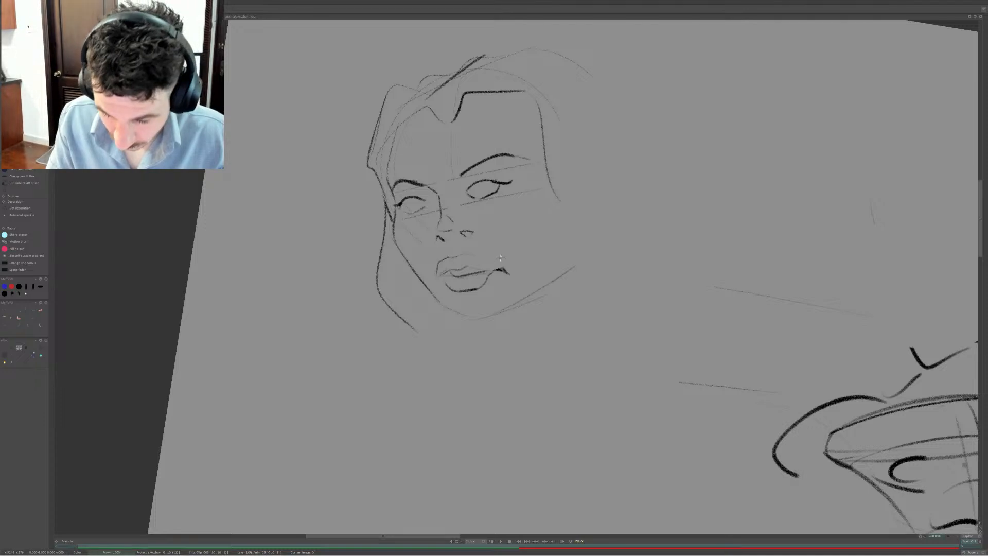
left_click_drag(455, 256, 497, 262)
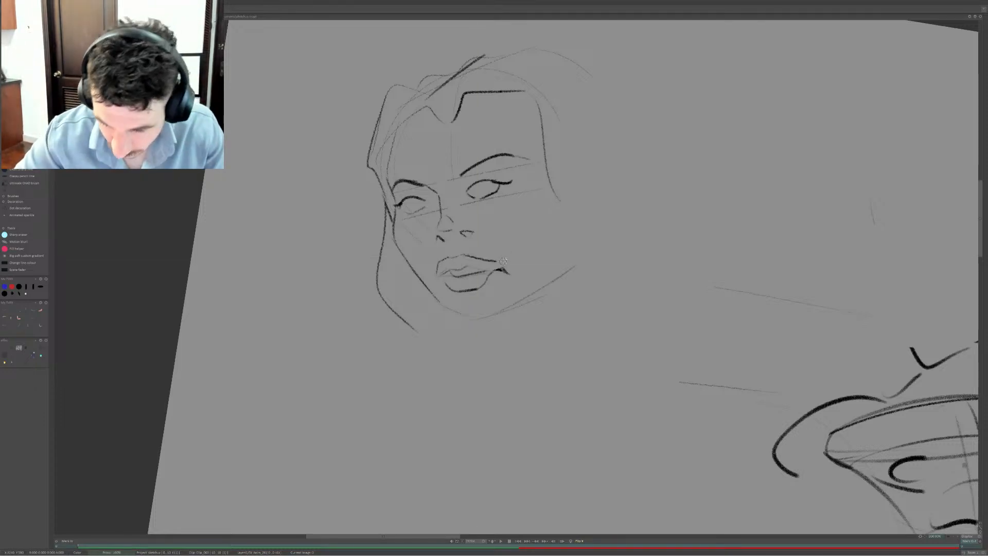
key("e")
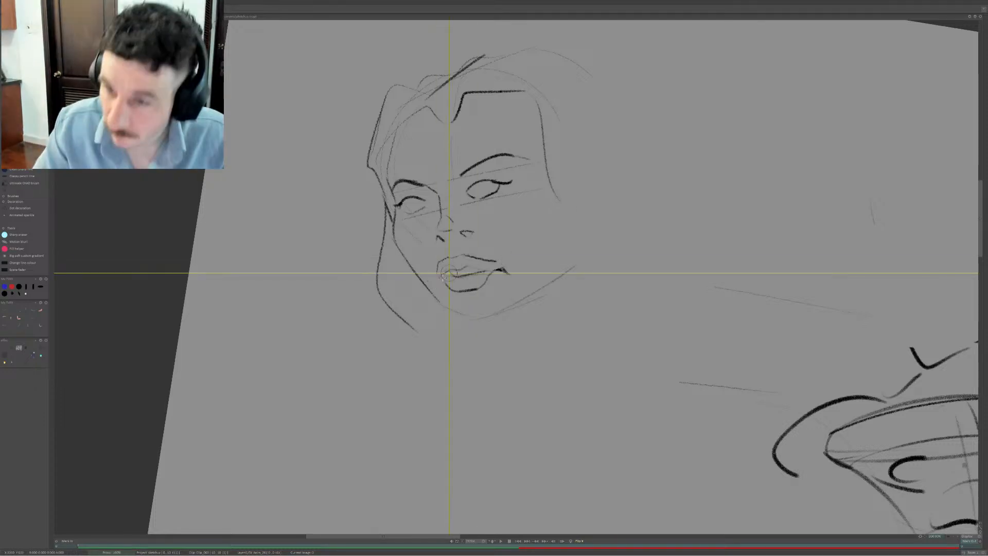
left_click_drag(437, 275, 452, 272)
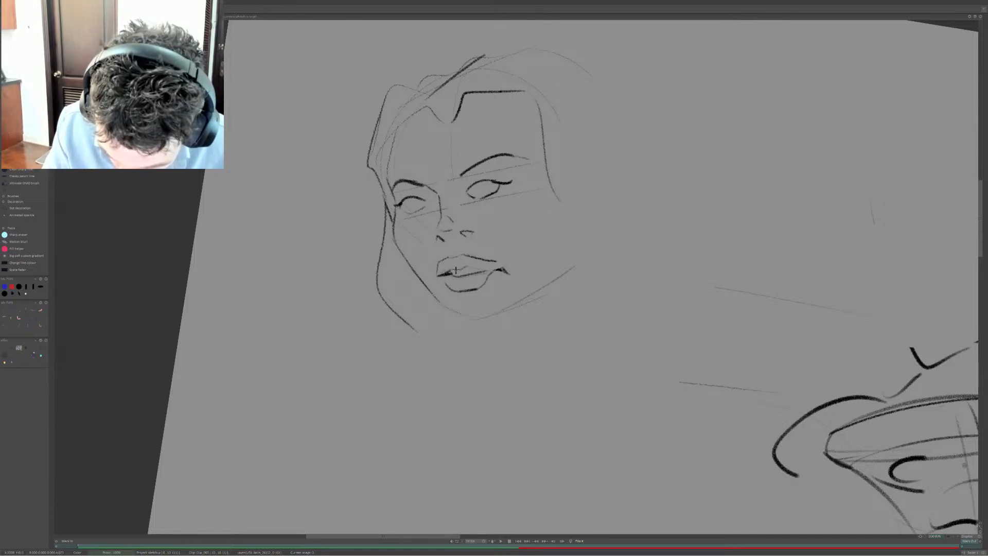
key("e")
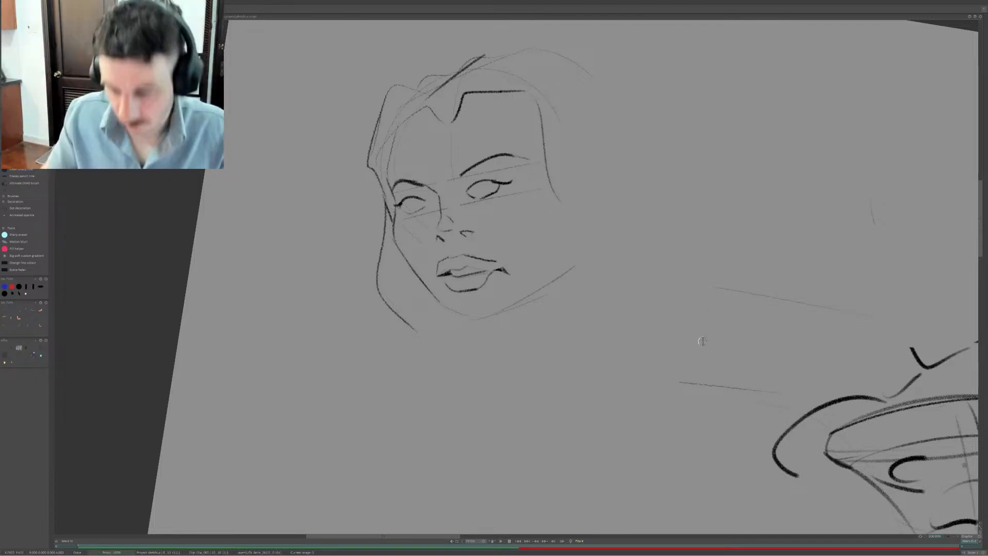
Draw the near jawline from the chin up toward the ear and add a light cheek plane line
key("e")
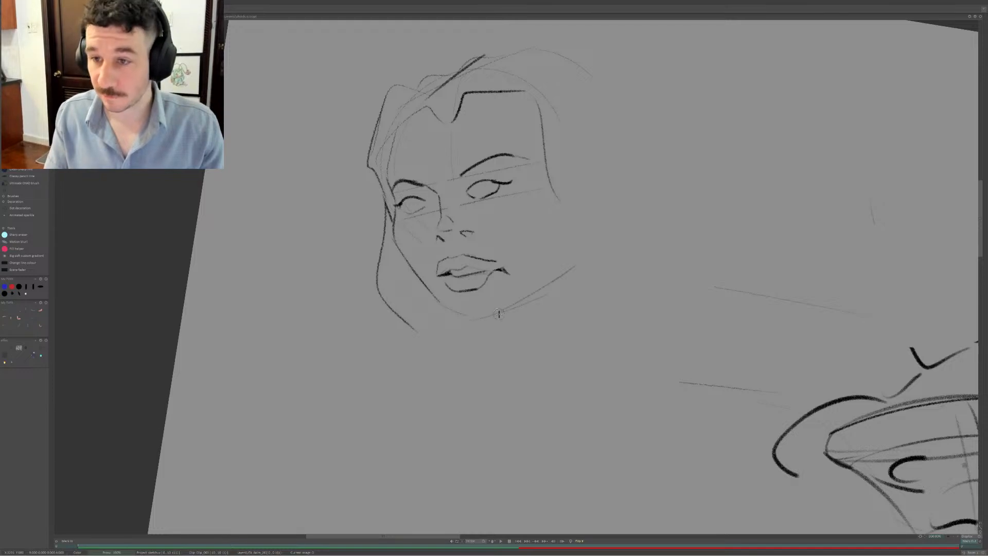
left_click_drag(489, 316, 537, 290)
mouse_move(488, 314)
left_mouse_down()
mouse_move(533, 291)
mouse_move(550, 244)
left_mouse_up()
key("ctrl+z")
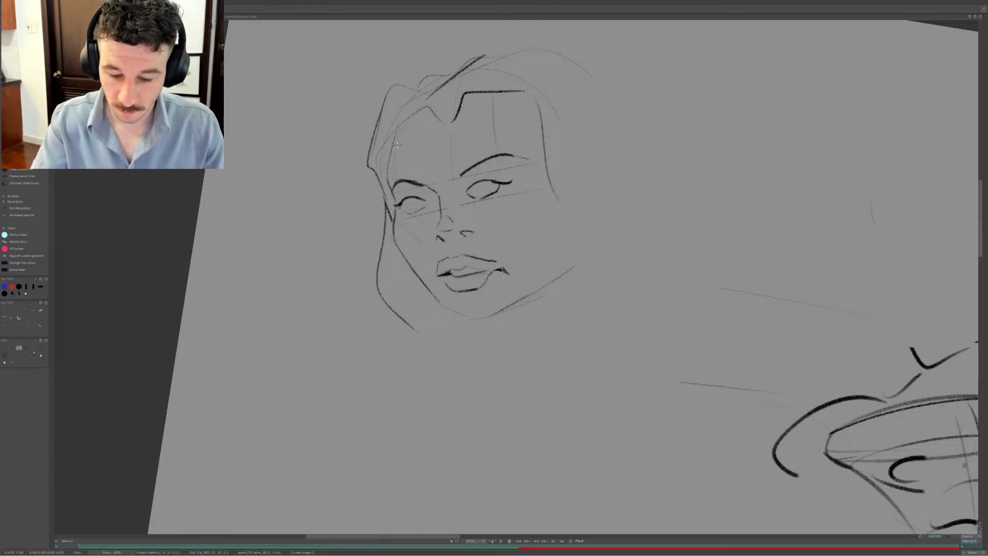
left_click_drag(526, 237, 513, 312)
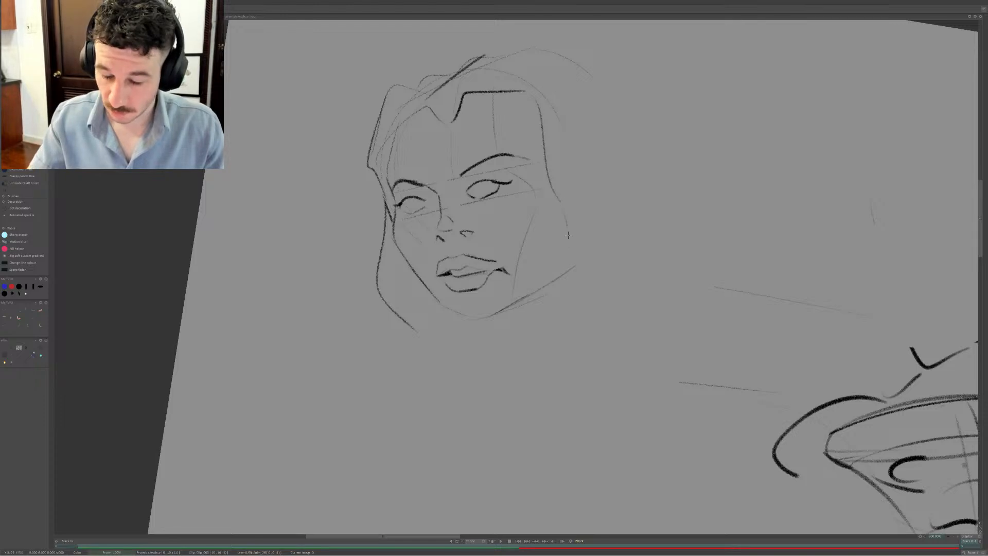
mouse_move(557, 202)
left_mouse_down()
mouse_move(556, 269)
mouse_move(562, 209)
left_mouse_up()
key("e")
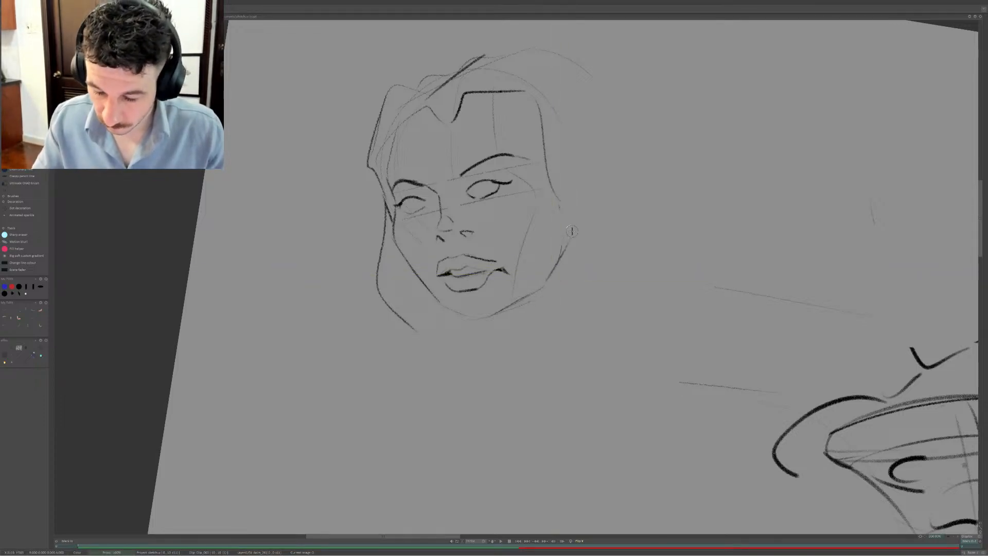
Clean up the outer jaw guideline and draw the neck lines descending from under the chin
mouse_move(562, 244)
left_mouse_down()
mouse_move(533, 304)
mouse_move(508, 315)
mouse_move(526, 334)
left_mouse_up()
key("e")
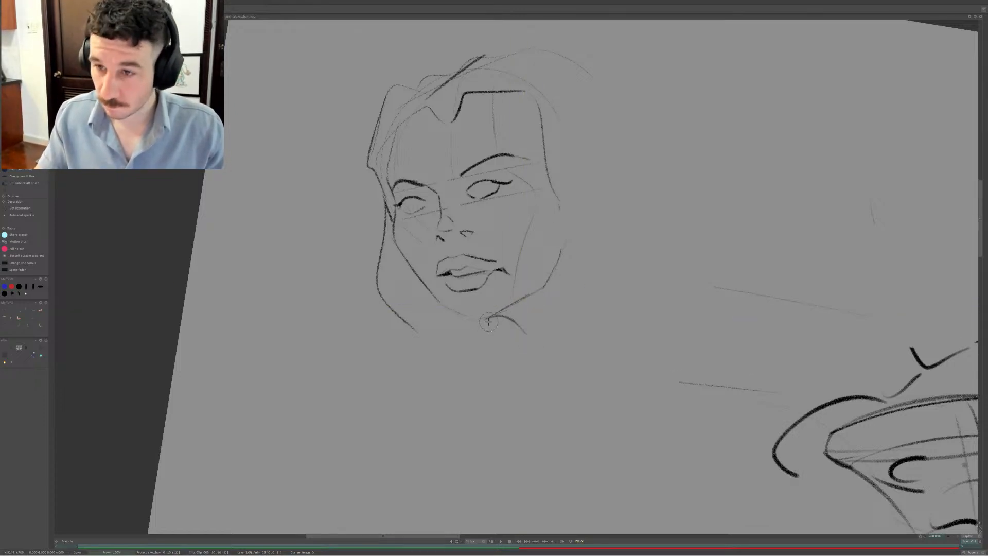
key("ctrl+z")
mouse_move(503, 311)
left_mouse_down()
mouse_move(539, 323)
mouse_move(515, 367)
mouse_move(541, 378)
left_mouse_up()
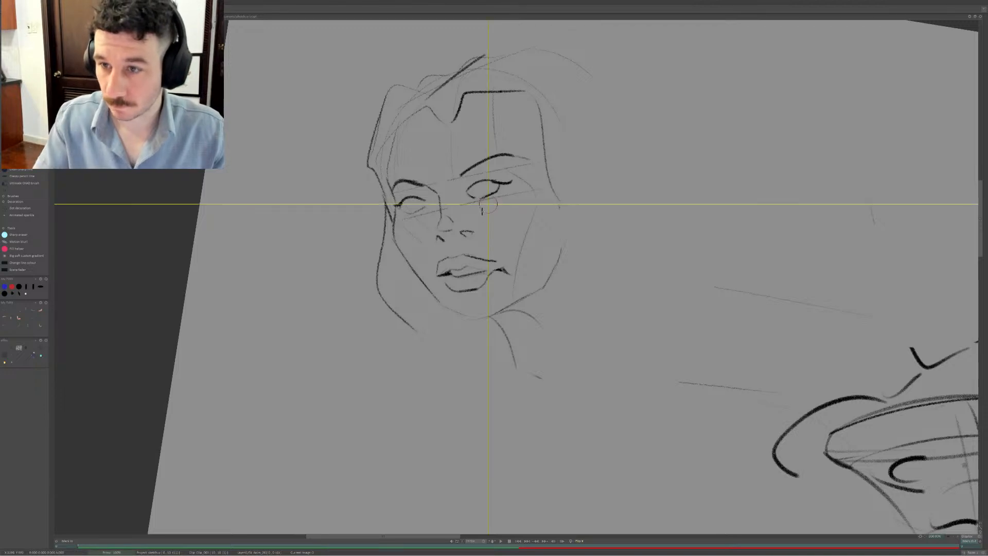
Add irises and upper lid creases to both eyes and refine the upper lip's contour
left_click_drag(483, 181, 492, 192)
key("ctrl+z")
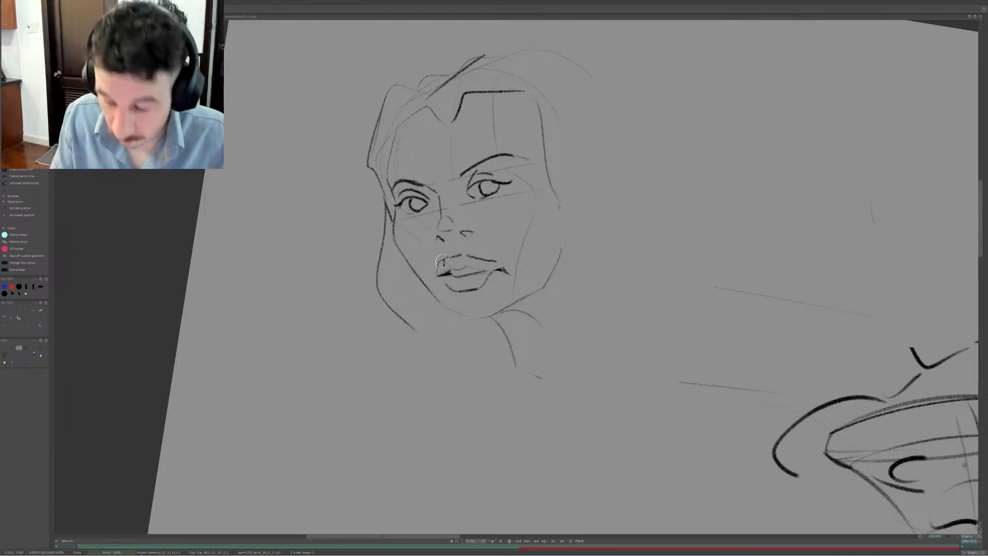
left_click_drag(442, 261, 437, 275)
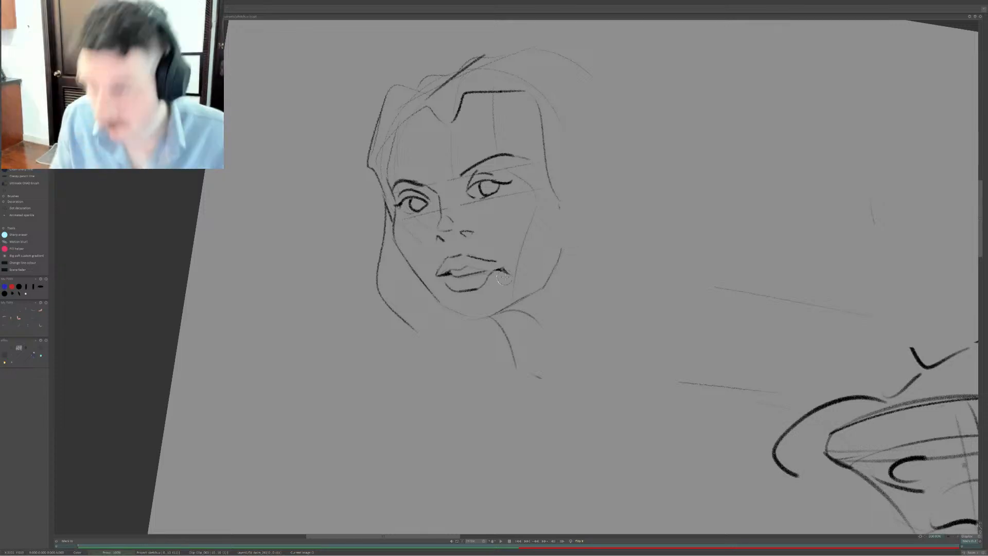
key("ctrl+z")
left_click_drag(468, 255, 493, 263)
key("ctrl+z")
key("ctrl+z")
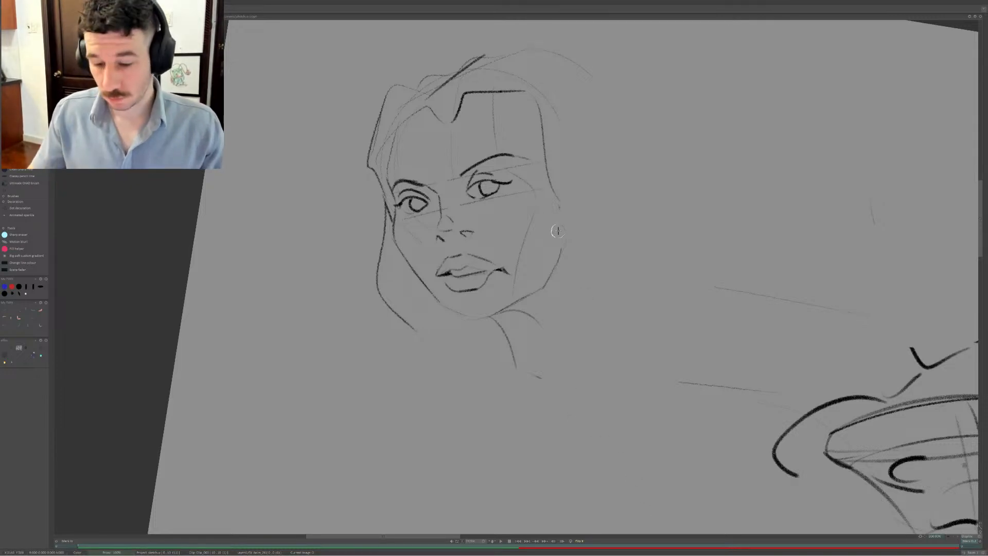
Draw the hair's outer curve from the near temple past the jaw and the arc over the crown
key("ctrl+z")
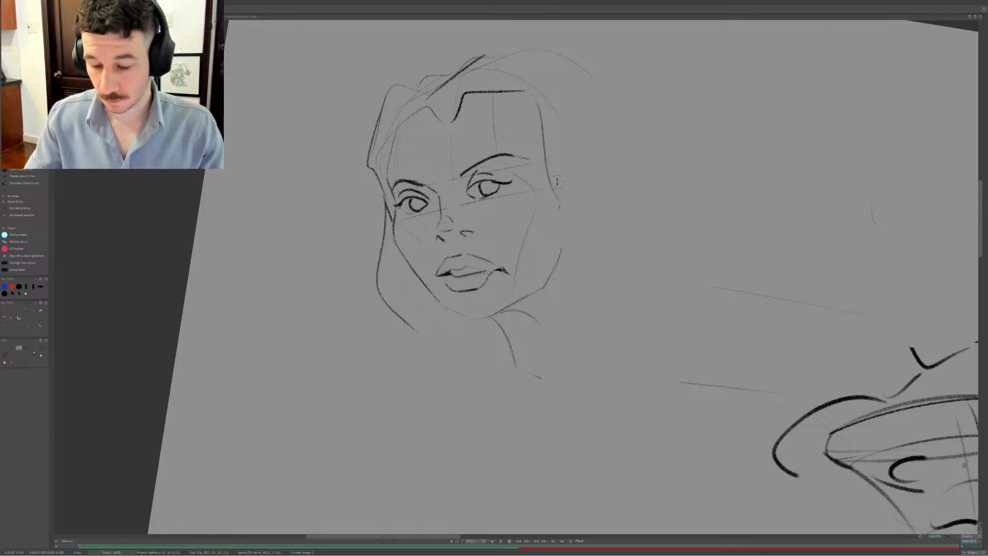
left_click_drag(558, 202, 564, 307)
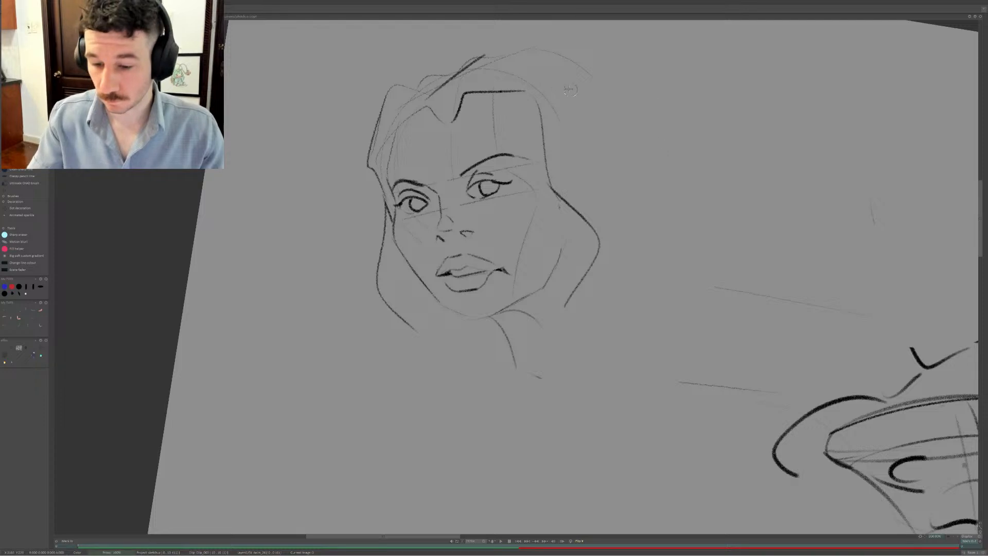
mouse_move(453, 78)
left_mouse_down()
mouse_move(541, 42)
mouse_move(618, 70)
left_mouse_up()
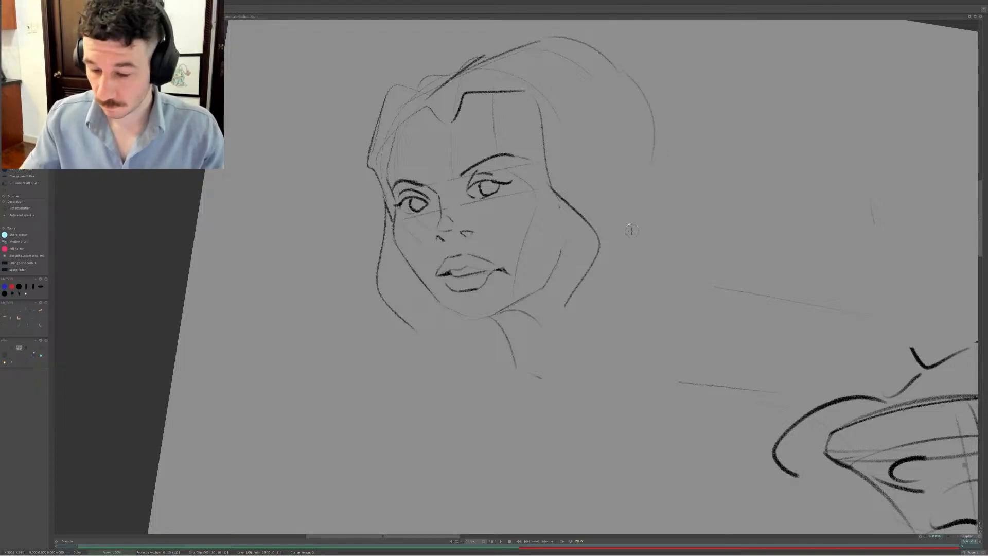
left_click_drag(612, 63, 634, 245)
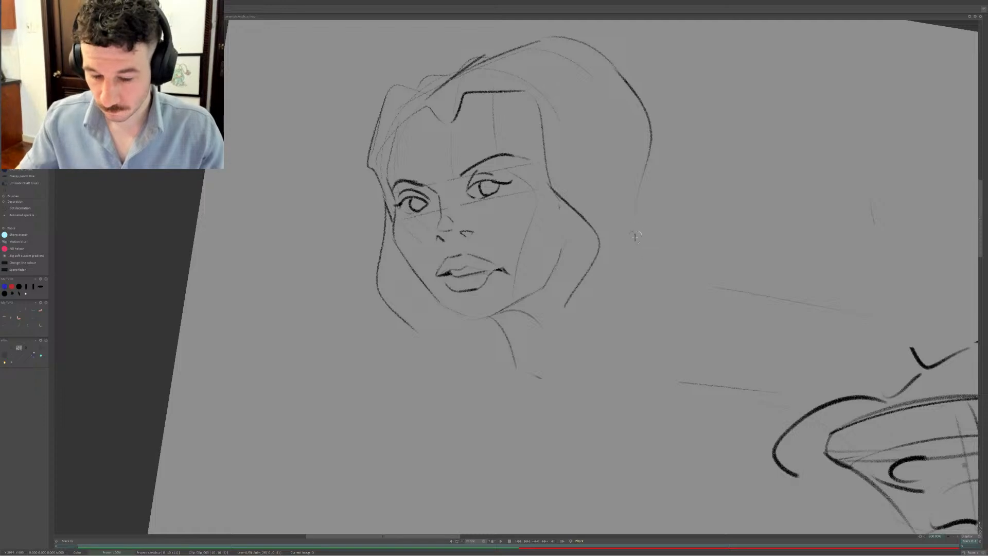
key("ctrl+z")
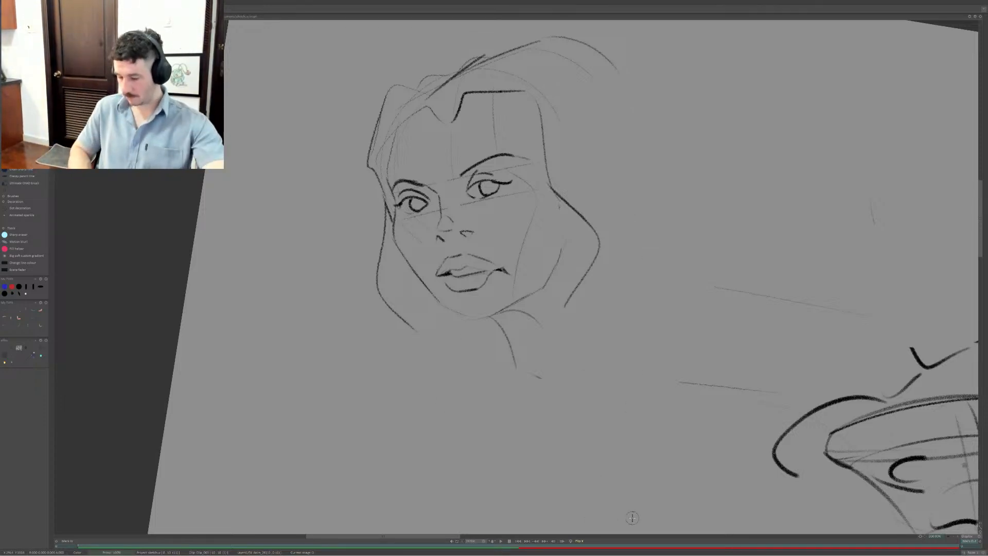
Flip the canvas view horizontally and erase the chin and near jaw lines
key("h")
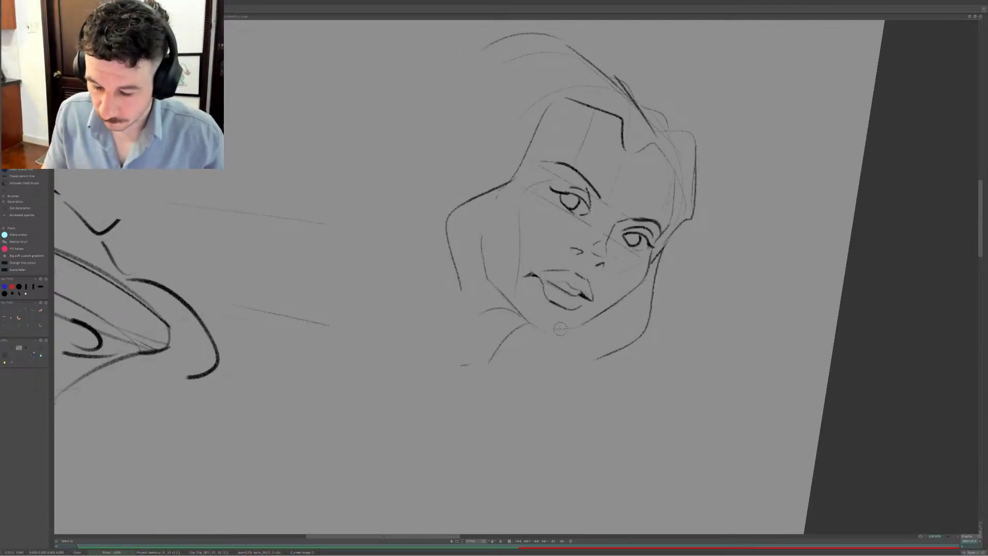
mouse_move(533, 315)
left_mouse_down()
mouse_move(485, 249)
mouse_move(521, 317)
left_mouse_up()
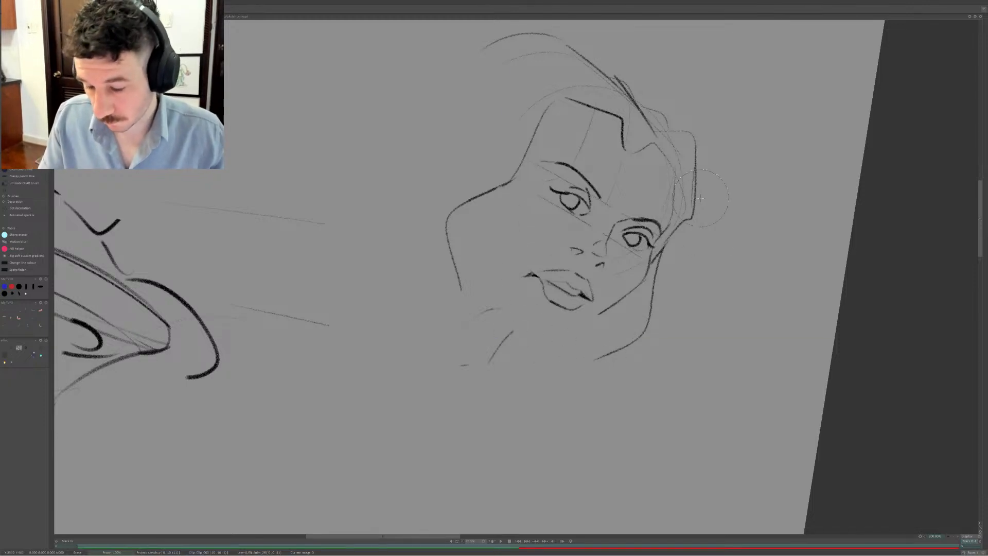
Redraw the far jawline down to a lower, flatter chin and the near jaw curving up toward the ear
mouse_move(579, 328)
left_mouse_down()
mouse_move(558, 306)
mouse_move(582, 318)
mouse_move(547, 345)
left_mouse_up()
key("e")
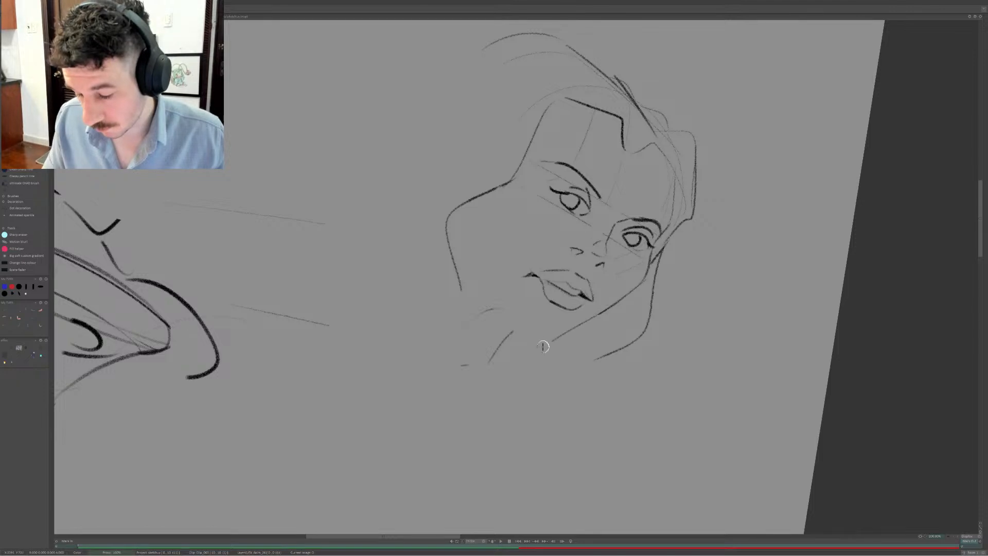
key("ctrl+z")
left_click_drag(600, 313, 566, 335)
key("ctrl+z")
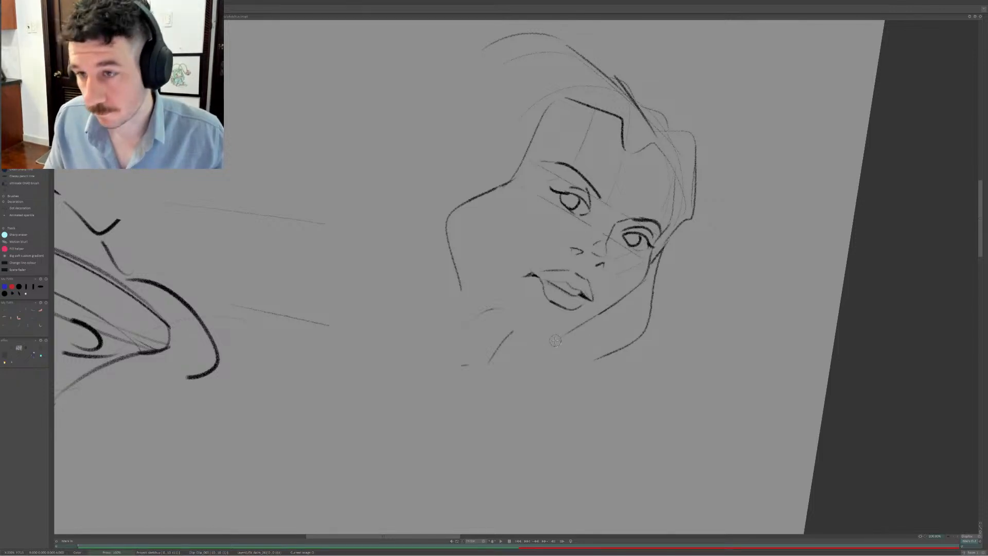
key("ctrl+z")
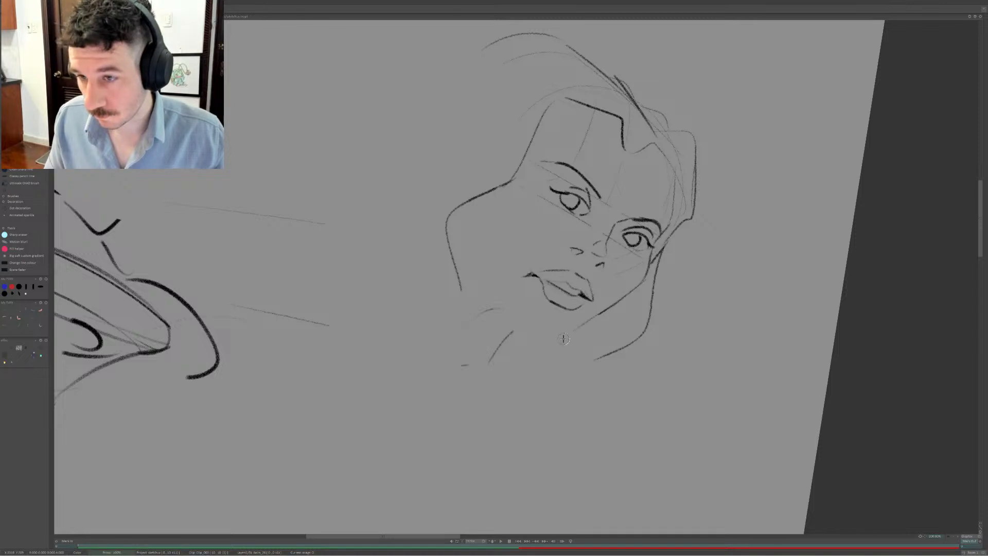
left_click_drag(599, 312, 551, 341)
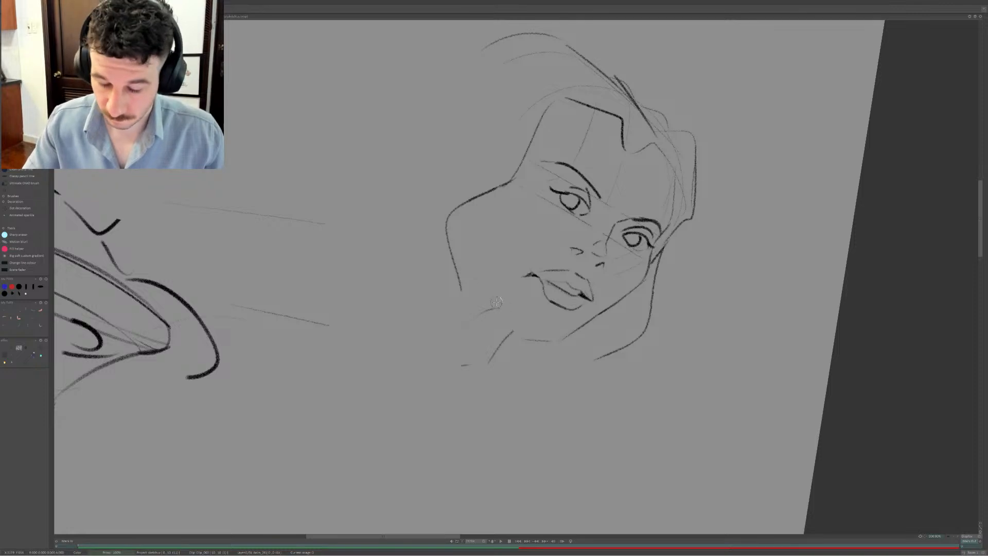
left_click_drag(483, 297, 523, 336)
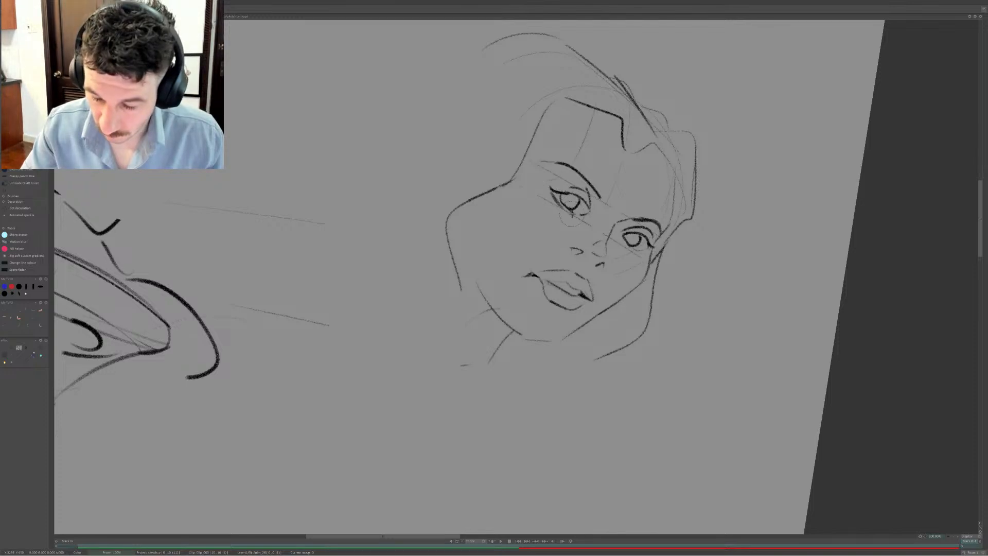
Thicken the lash lines and irises of both eyes and draw the nose with its nostril wing, tip and bridge
mouse_move(559, 206)
left_mouse_down()
mouse_move(589, 216)
mouse_move(588, 202)
mouse_move(590, 215)
mouse_move(655, 249)
mouse_move(630, 247)
mouse_move(638, 248)
left_mouse_up()
key("ctrl+z")
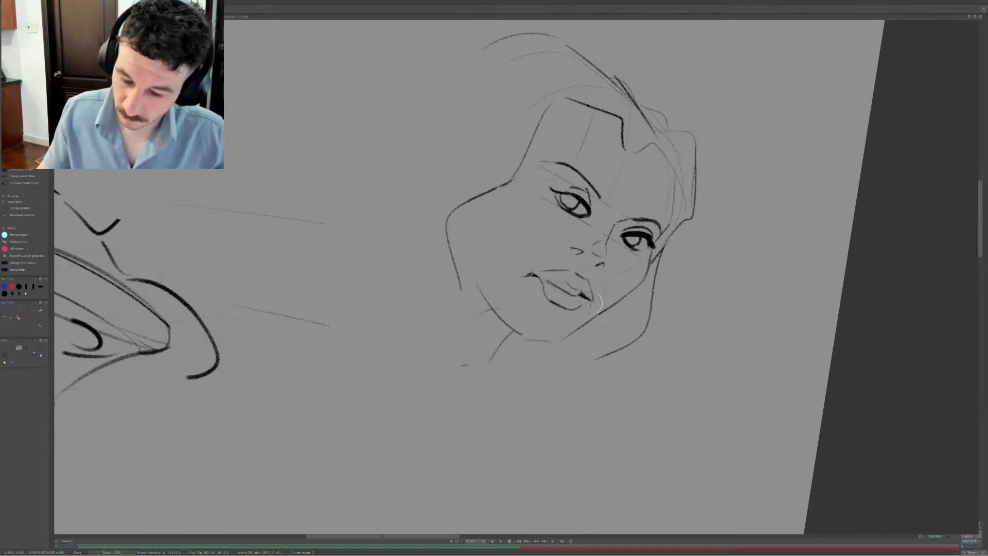
key("b")
mouse_move(584, 230)
left_mouse_down()
mouse_move(566, 245)
mouse_move(583, 252)
left_mouse_up()
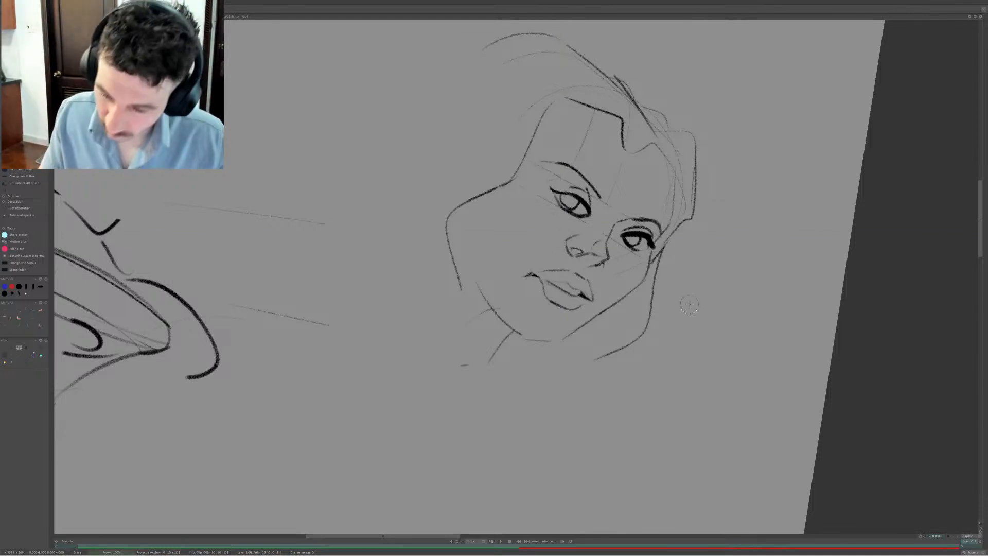
Cut the nose out as a custom brush and stamp it back onto the face in an adjusted position
key("b")
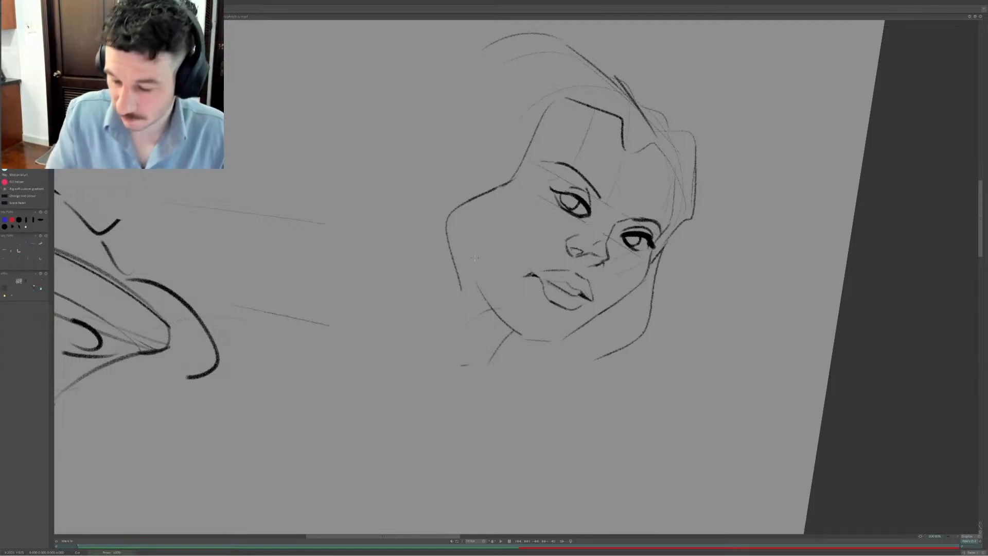
left_click_drag(611, 246, 607, 235)
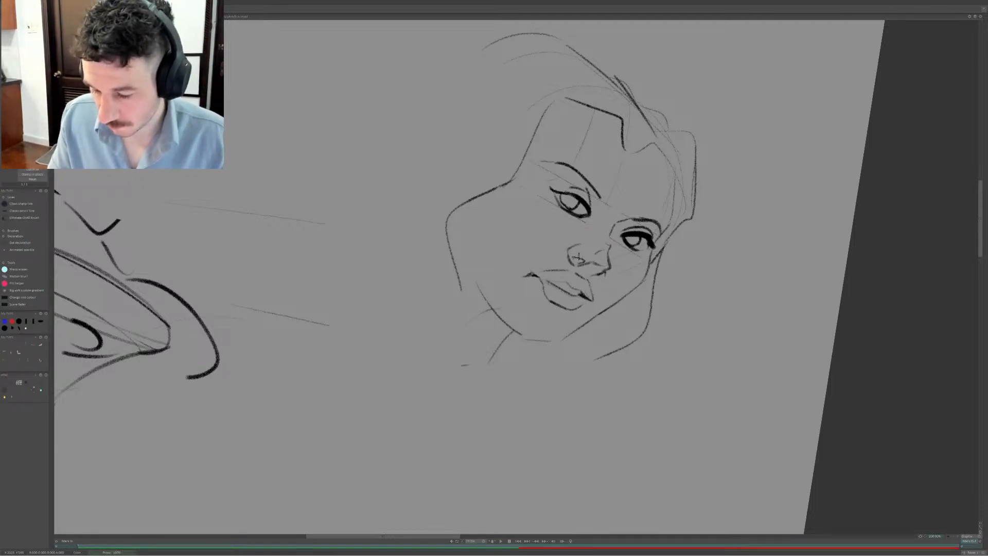
left_click(581, 258)
key("ctrl+z")
left_click(578, 251)
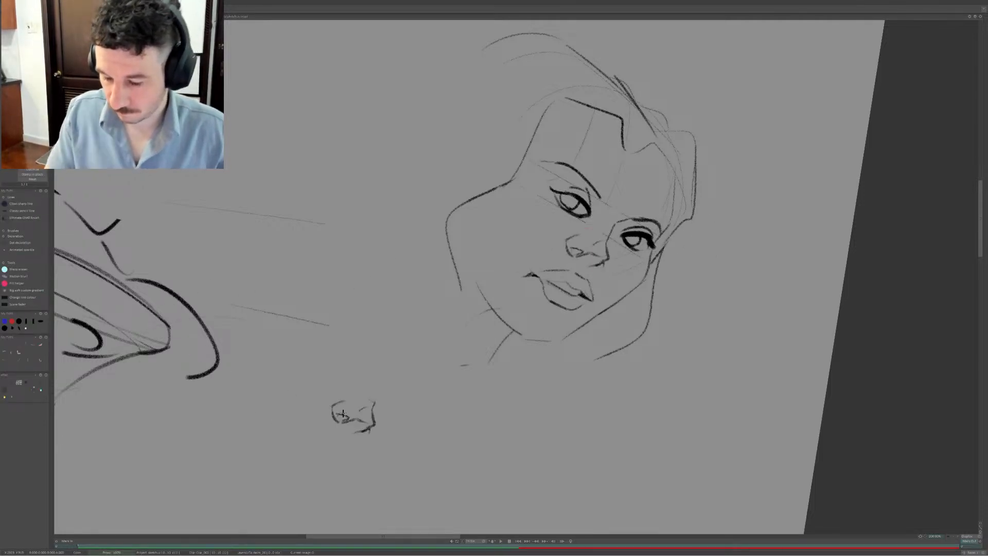
Cut the lips out as a custom brush and stamp them back slightly lower beneath the nose
key("b")
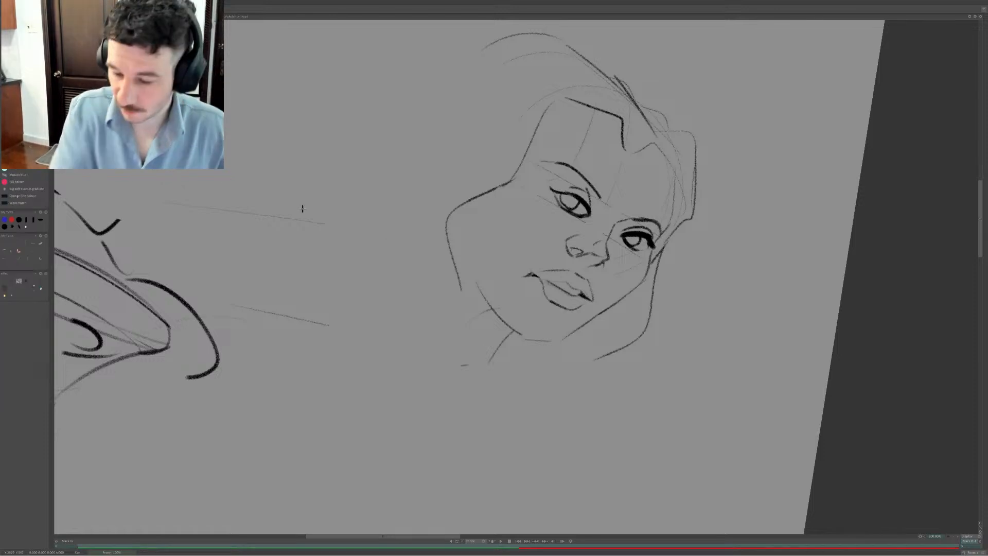
left_click_drag(590, 309, 563, 324)
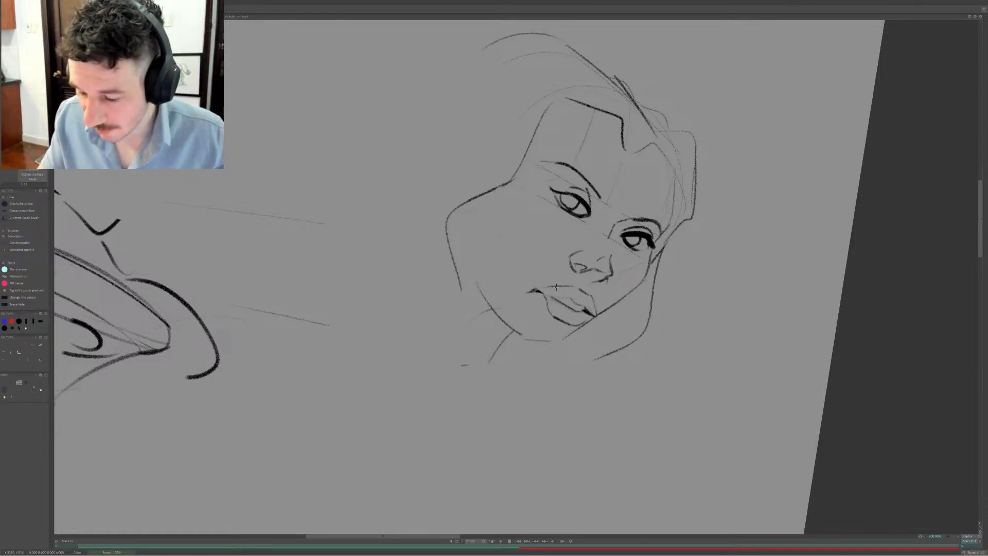
left_click(548, 284)
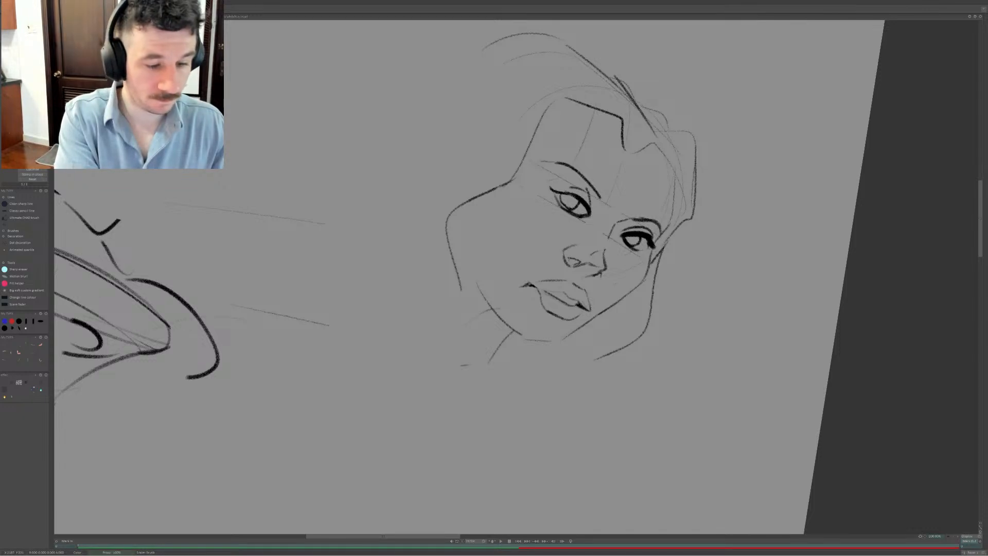
Try reworking the hair beside the near cheek with a heavier hairline sweeping down from the forehead
key("e")
mouse_move(507, 181)
left_mouse_down()
mouse_move(583, 105)
mouse_move(570, 117)
mouse_move(617, 107)
mouse_move(621, 114)
mouse_move(573, 140)
mouse_move(634, 140)
mouse_move(582, 116)
mouse_move(441, 286)
left_mouse_up()
key("e")
key("ctrl+z")
key("ctrl+z")
key("ctrl+z")
key("ctrl+z")
mouse_move(624, 150)
left_mouse_down()
mouse_move(620, 109)
mouse_move(454, 244)
left_mouse_up()
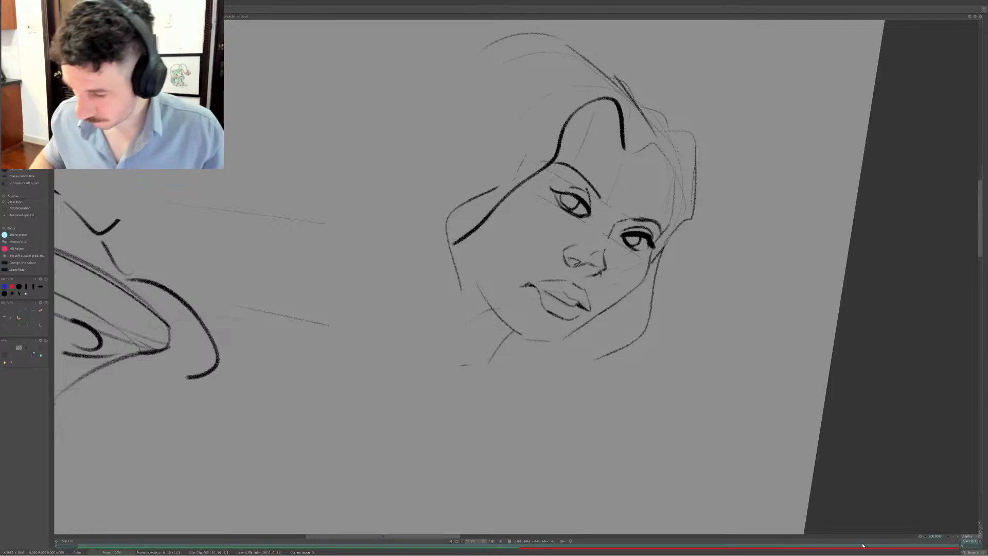
key("less")
key("ctrl+z")
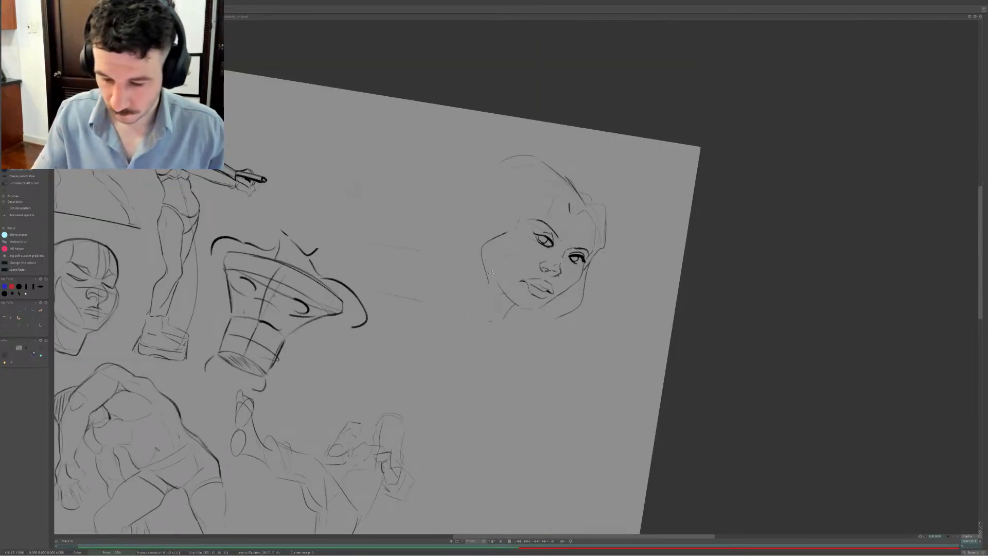
Erase the hair, cranium and near jaw outlines around the face, keeping the eyes, nose, lips and chin
mouse_move(475, 269)
left_mouse_down()
mouse_move(559, 146)
mouse_move(597, 243)
mouse_move(488, 158)
mouse_move(609, 210)
mouse_move(548, 185)
left_mouse_up()
key("ctrl+z")
key("n")
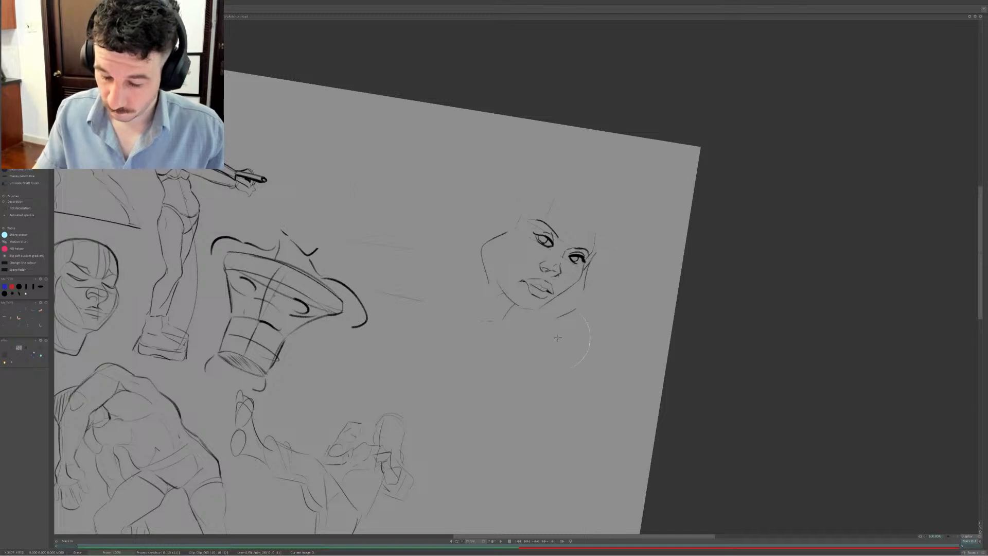
left_click_drag(490, 238, 492, 237)
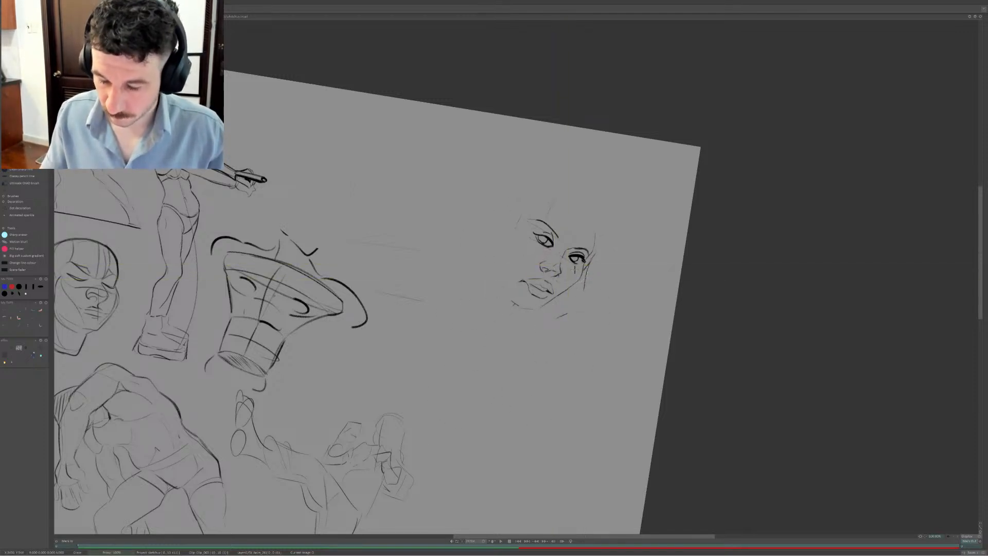
Try several rounded cranium outlines arching over the face
key("b")
mouse_move(496, 264)
left_mouse_down()
mouse_move(467, 204)
mouse_move(583, 204)
left_mouse_up()
key("ctrl+z")
left_click_drag(498, 245, 589, 205)
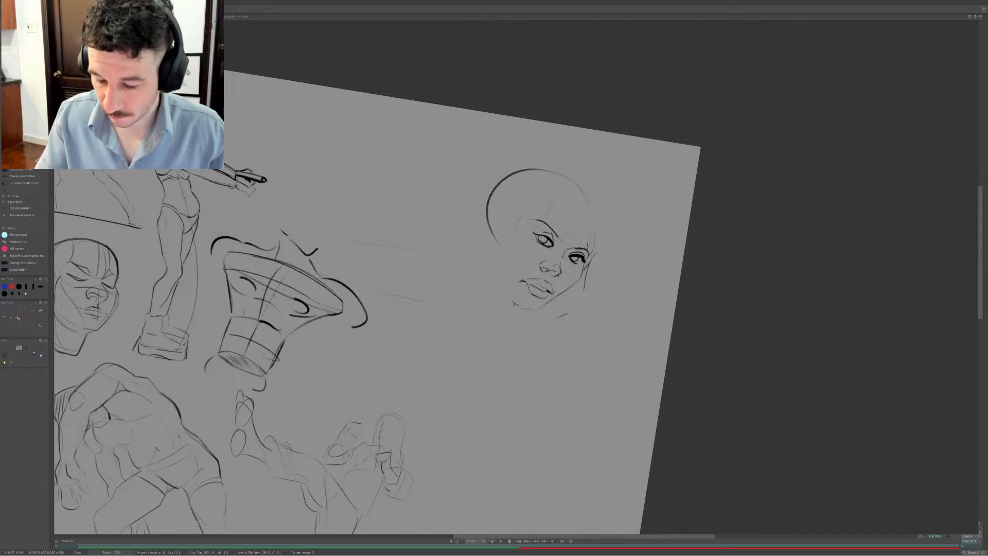
key("ctrl+z")
left_click_drag(493, 264, 511, 182)
key("ctrl+z")
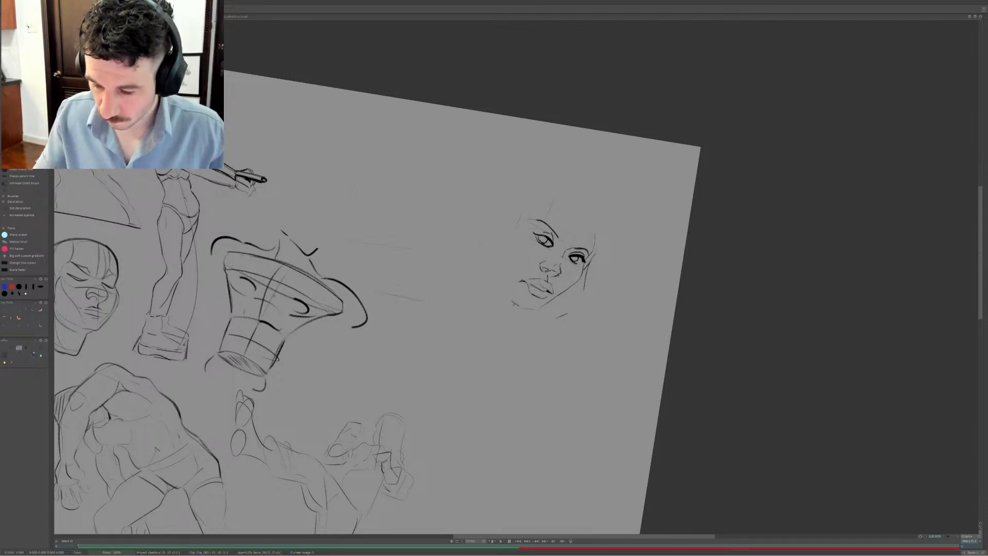
left_click_drag(488, 257, 600, 202)
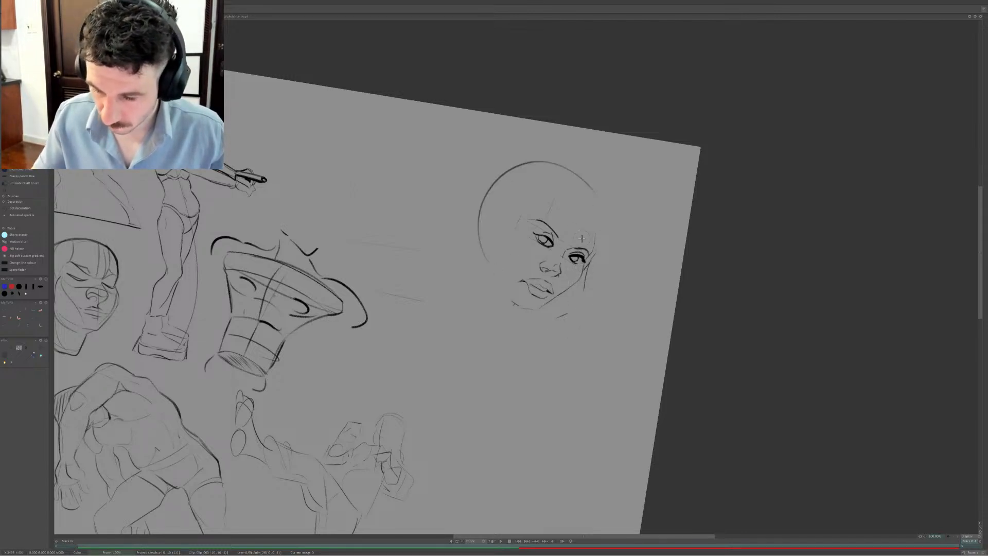
key("ctrl+z")
left_click_drag(487, 248, 569, 161)
key("ctrl+z")
left_click_drag(491, 254, 508, 182)
key("ctrl+z")
Draw the crown outline sloping down from a peak and the near jawline running from the chin up the cheek
left_click_drag(534, 168, 482, 222)
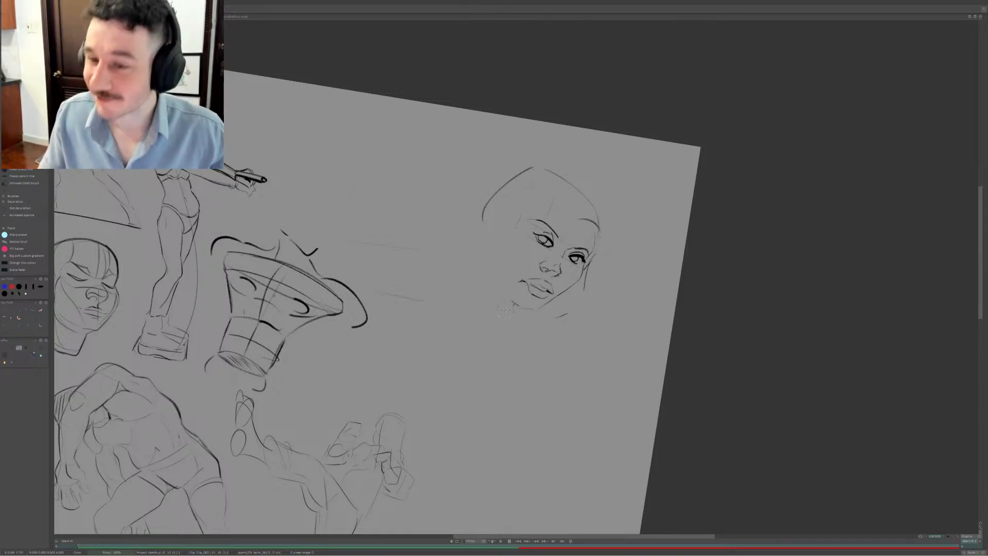
mouse_move(517, 303)
left_mouse_down()
mouse_move(495, 278)
mouse_move(489, 241)
left_mouse_up()
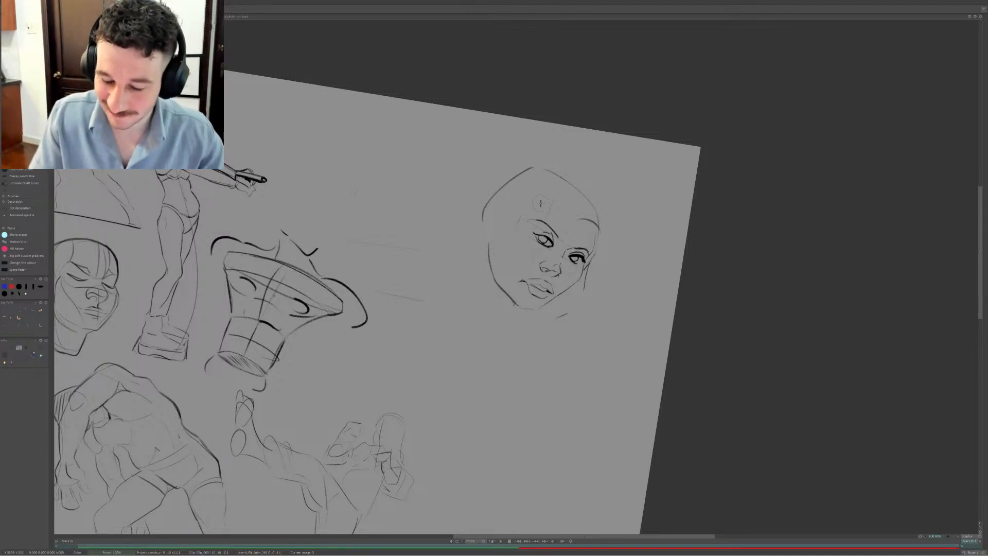
left_click_drag(558, 197, 515, 219)
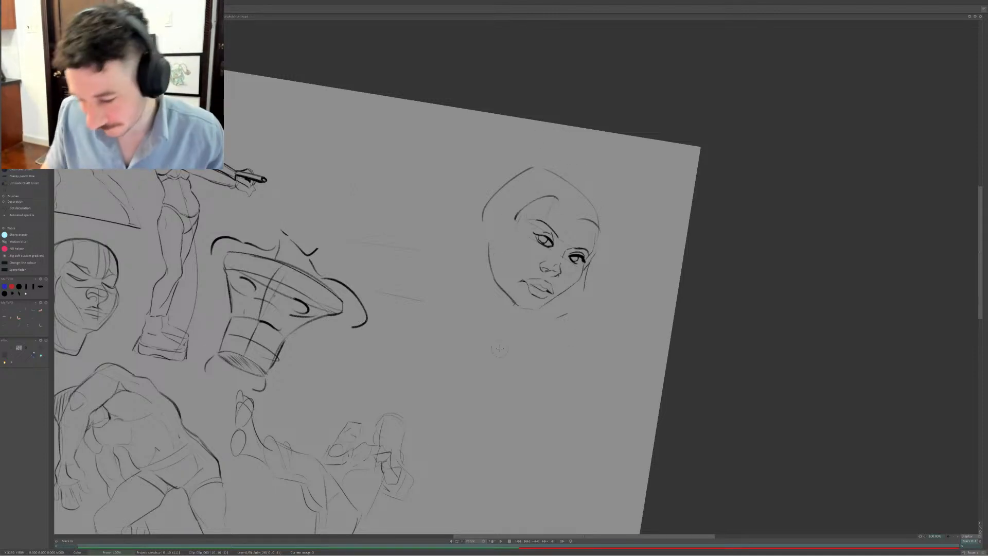
key("ctrl+z")
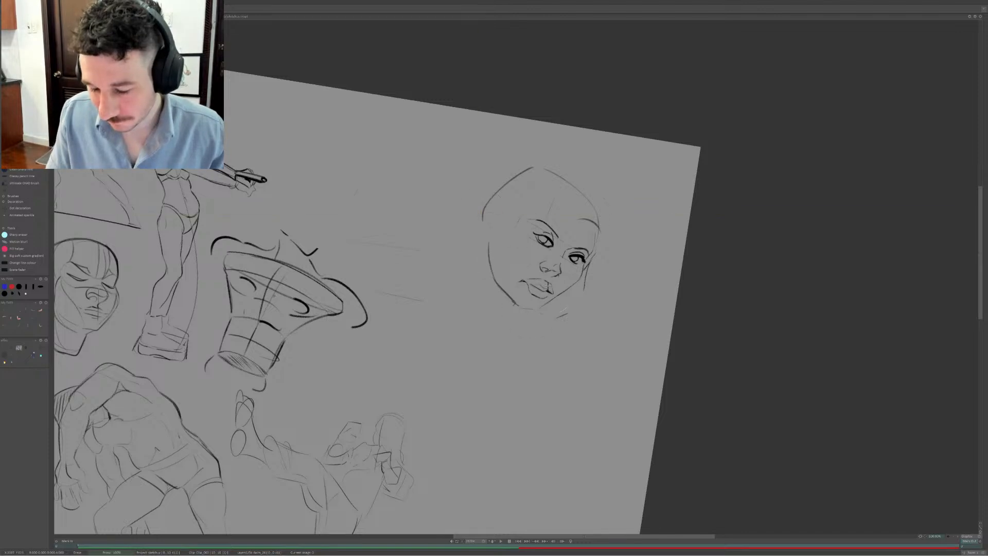
left_click_drag(515, 307, 495, 284)
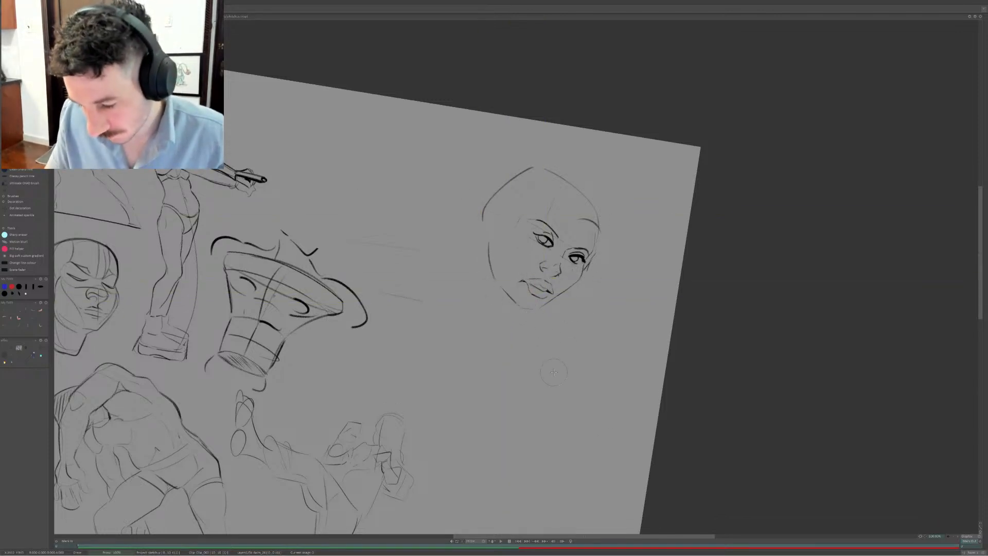
Erase the line under the nose and redraw its underside with two curved nostril wings
left_click(957, 536)
left_click(957, 536)
left_click(957, 536)
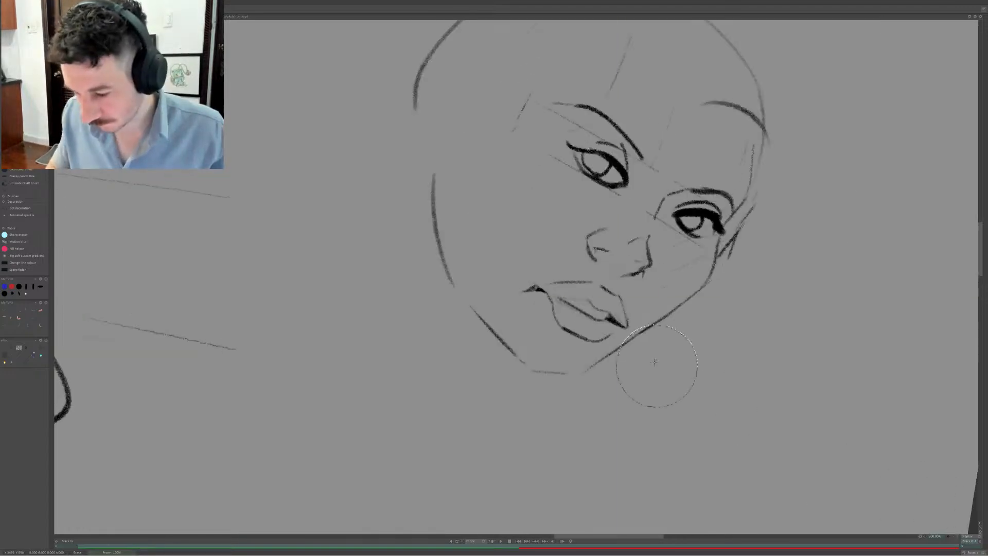
left_click_drag(622, 276, 633, 280)
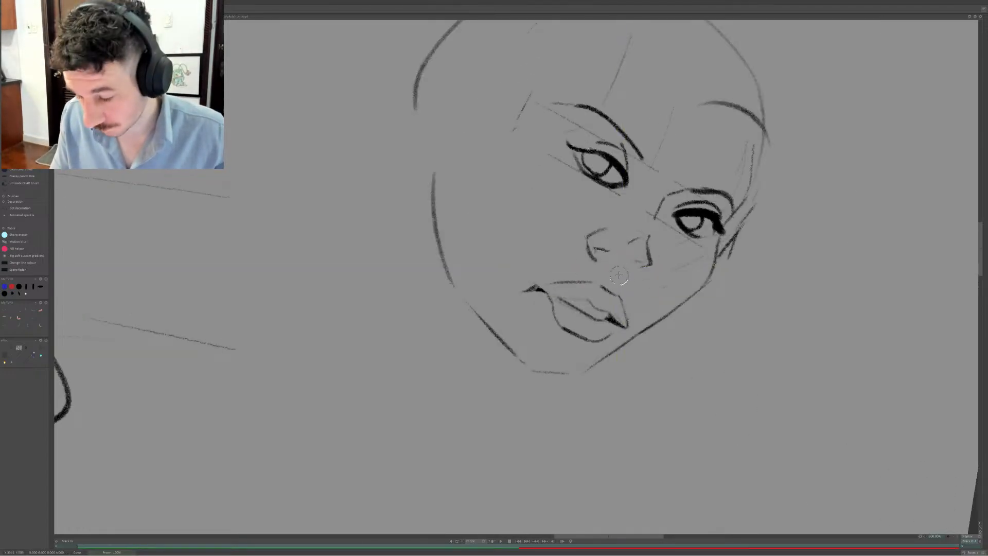
mouse_move(588, 240)
left_mouse_down()
mouse_move(596, 260)
mouse_move(592, 251)
mouse_move(586, 260)
mouse_move(649, 272)
left_mouse_up()
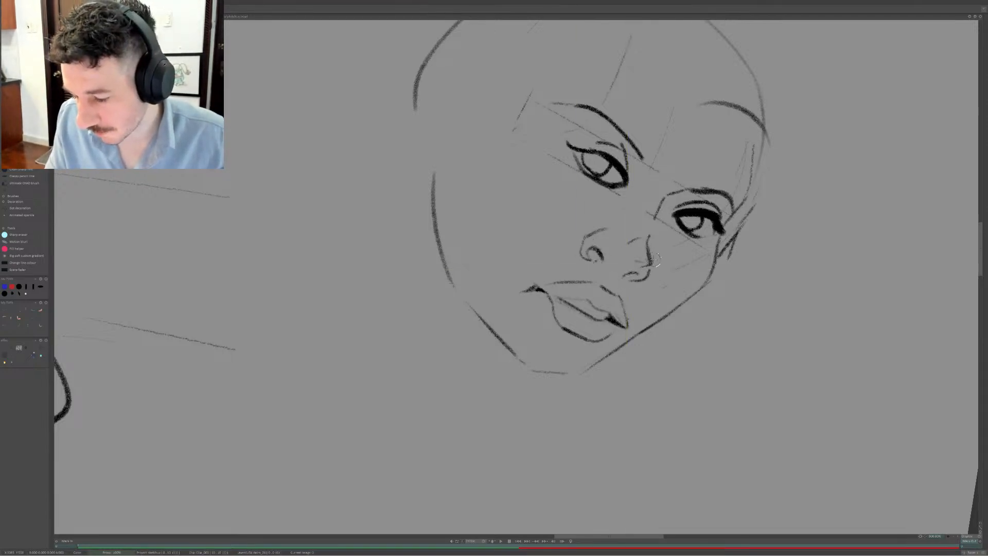
Replace the far edge of the nose with a straight bridge line running down from the far brow
key("e")
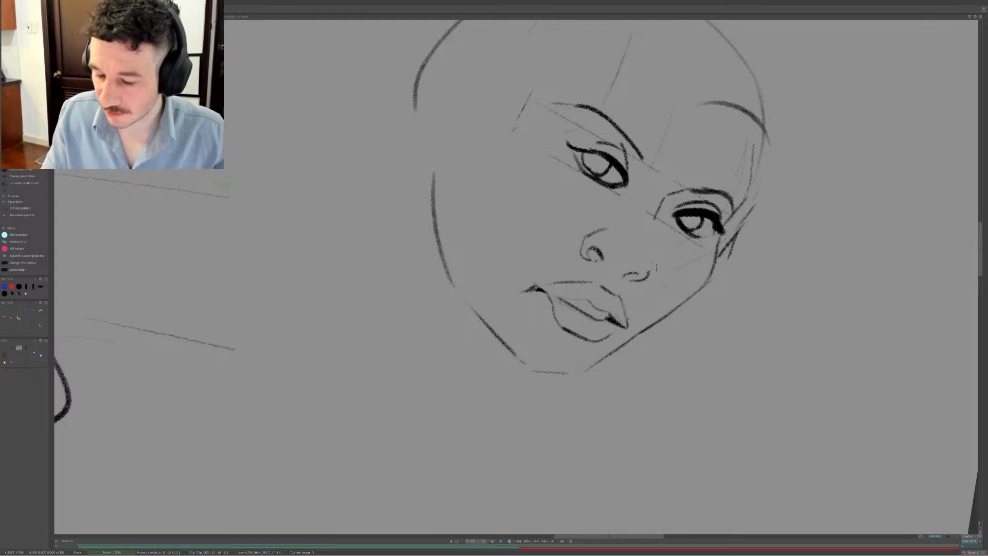
key("n")
left_click_drag(662, 200, 650, 264)
mouse_move(652, 226)
left_mouse_down()
mouse_move(629, 271)
mouse_move(655, 211)
mouse_move(614, 282)
mouse_move(645, 266)
mouse_move(613, 271)
mouse_move(638, 252)
left_mouse_up()
key("ctrl+z")
key("n")
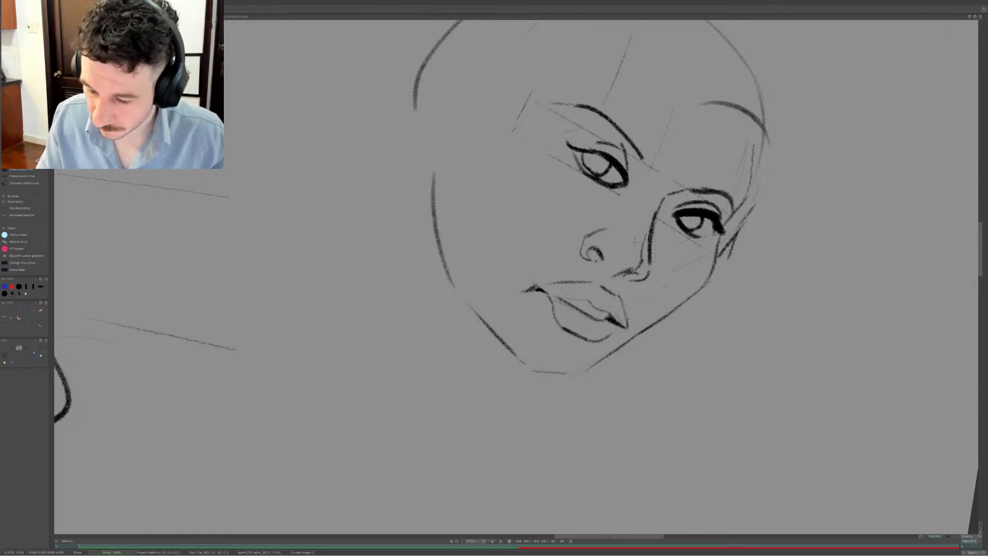
Erase the nose and redraw it with short nostril marks and two strokes for the bridge and far side
left_click(953, 537)
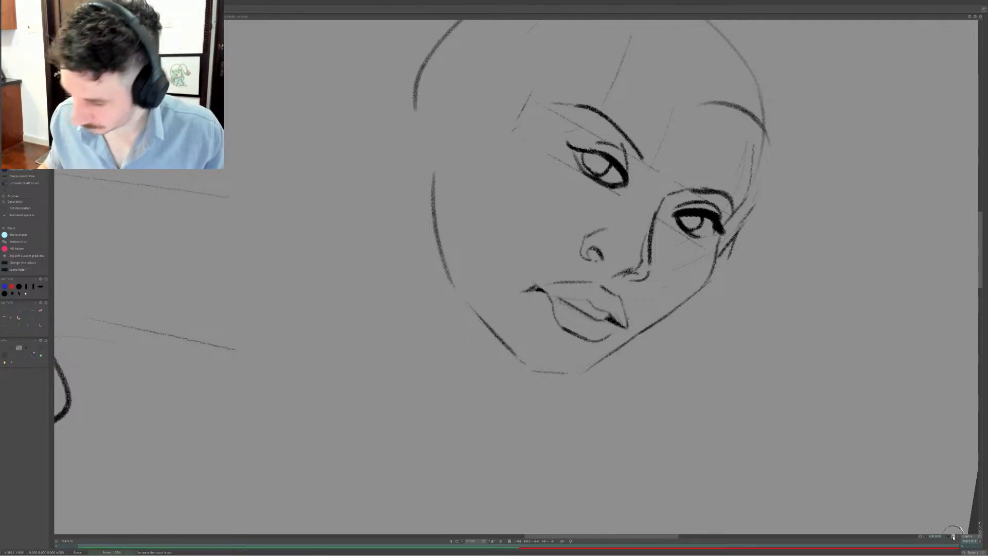
left_click(953, 537)
mouse_move(541, 274)
left_mouse_down()
mouse_move(543, 264)
mouse_move(545, 274)
left_mouse_up()
key("n")
key("ctrl+z")
key("e")
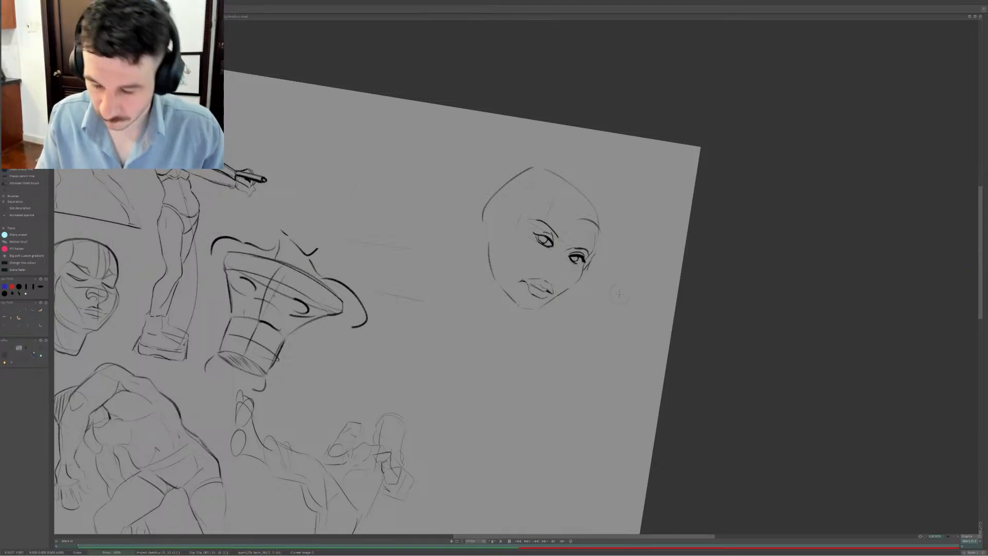
key("e")
left_click_drag(566, 252, 563, 271)
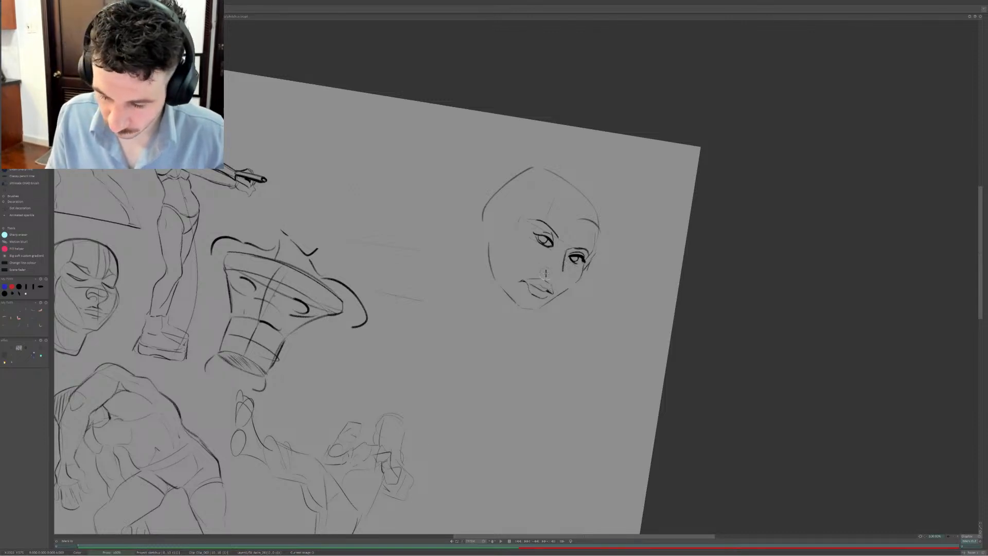
left_click_drag(565, 253, 557, 274)
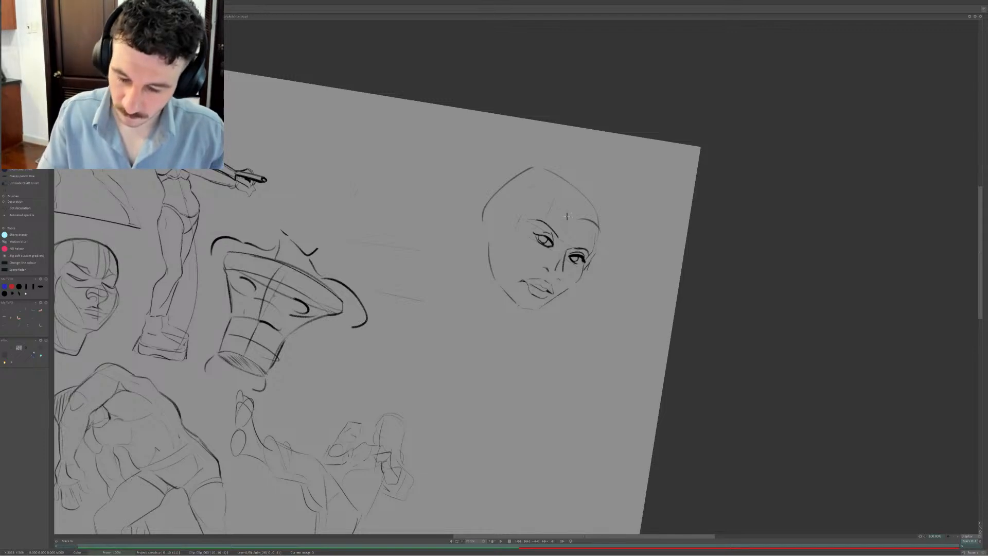
Draw a hairline parting from a peak above the forehead down past the near cheek, with hair falling along the far jaw
left_click_drag(569, 182, 575, 221)
key("ctrl+z")
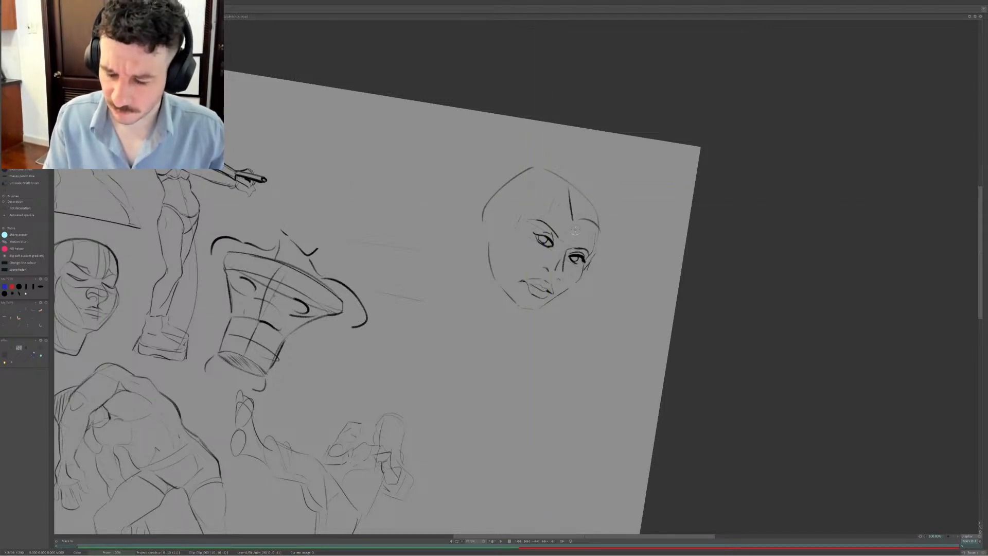
key("ctrl+z")
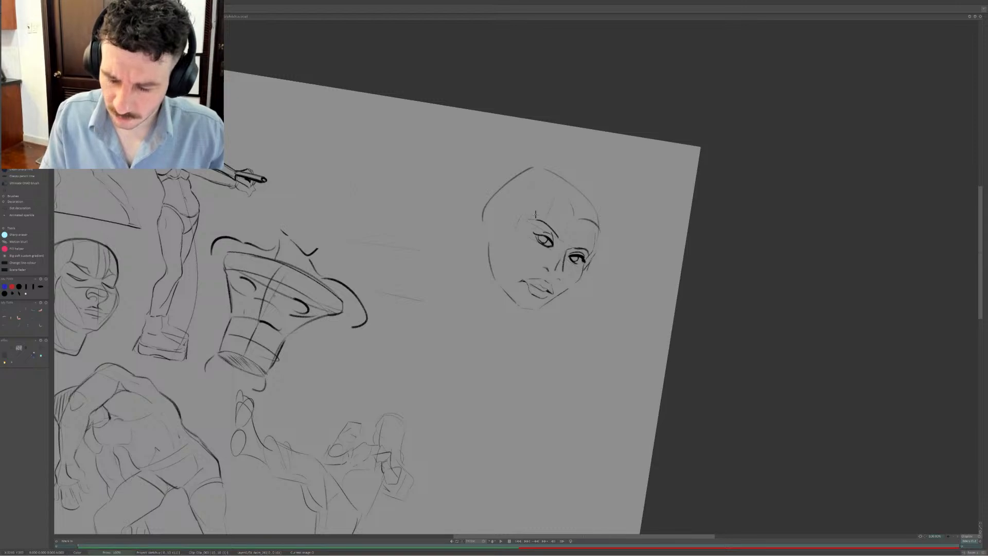
mouse_move(535, 218)
left_mouse_down()
mouse_move(566, 204)
mouse_move(548, 212)
mouse_move(560, 187)
mouse_move(573, 204)
left_mouse_up()
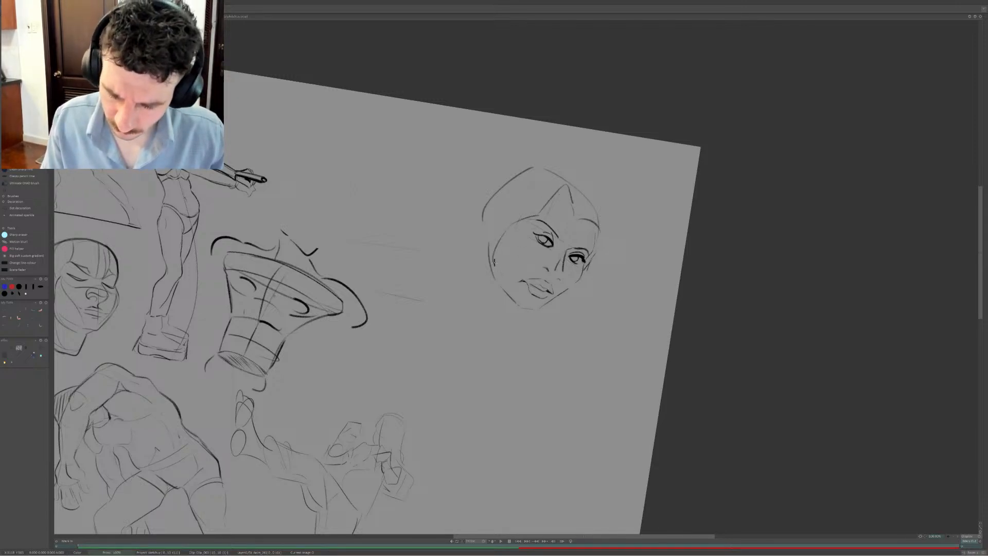
left_click_drag(601, 236, 561, 325)
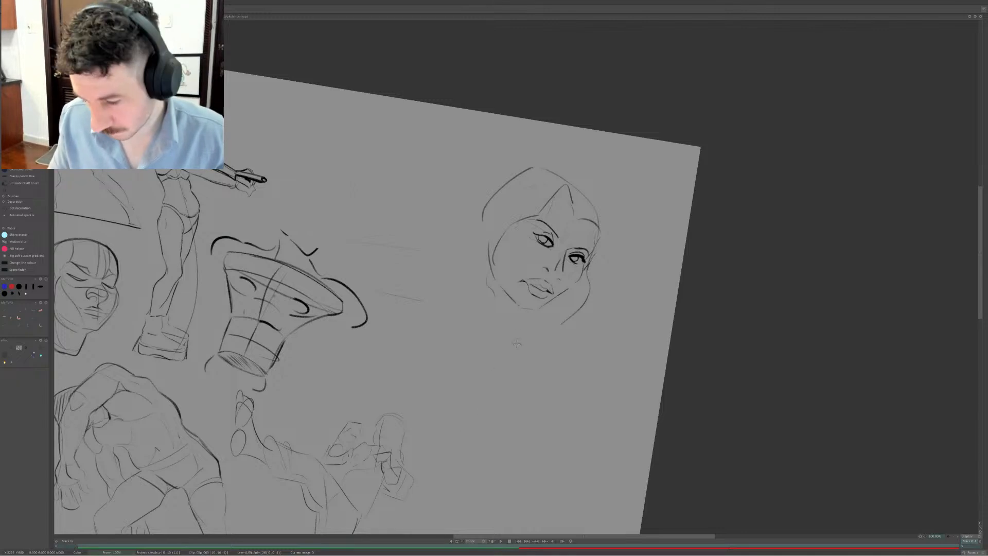
Draw the outer hair contour on the near side, from the crown outward and down beside the face
mouse_move(510, 174)
left_mouse_down()
mouse_move(464, 246)
mouse_move(461, 284)
left_mouse_up()
key("ctrl+z")
mouse_move(482, 213)
left_mouse_down()
mouse_move(441, 307)
mouse_move(472, 344)
mouse_move(461, 206)
left_mouse_up()
key("ctrl+z")
key("ctrl+z")
mouse_move(525, 164)
left_mouse_down()
mouse_move(476, 187)
mouse_move(468, 249)
left_mouse_up()
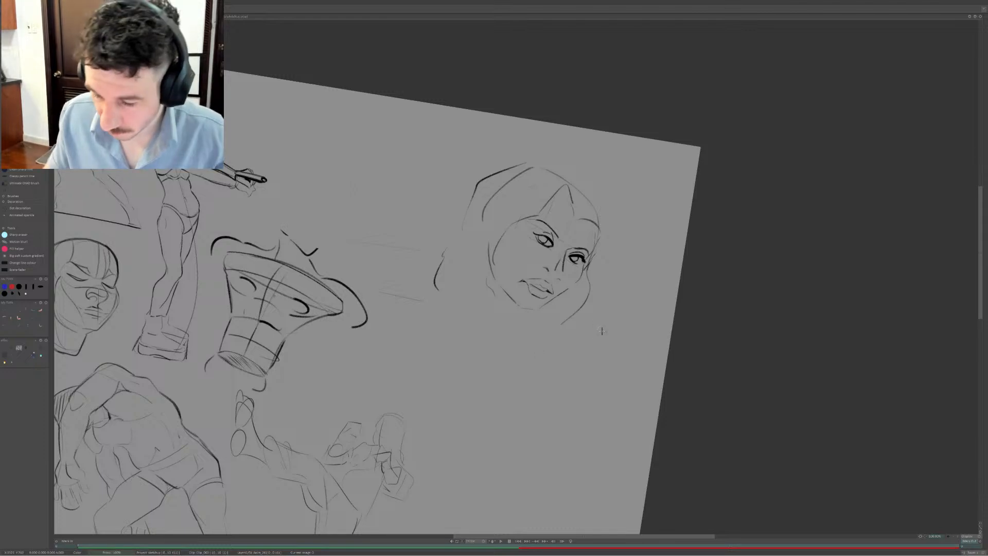
Add the far-side hair contour and a few strands running from the crown toward the parting
left_click_drag(582, 191, 610, 219)
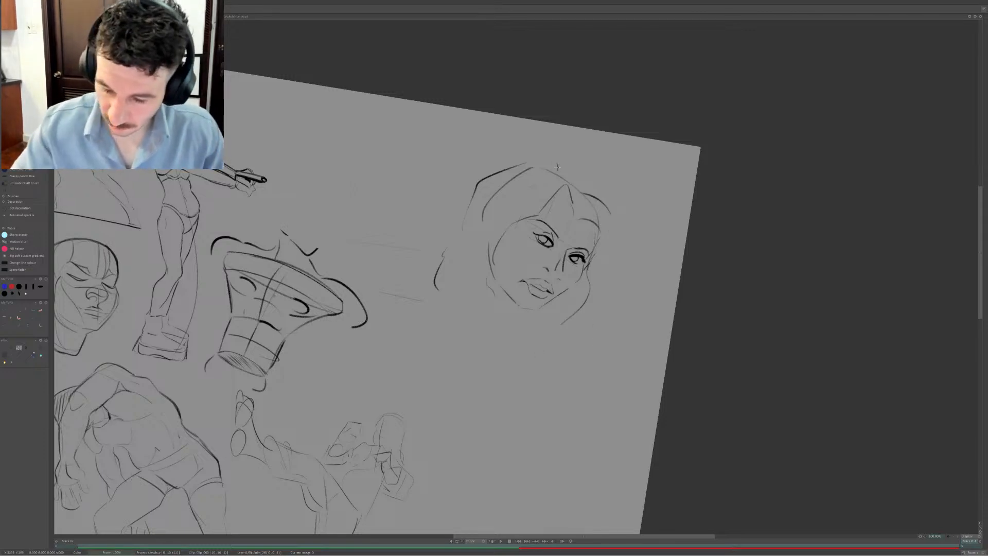
left_click_drag(564, 175, 583, 206)
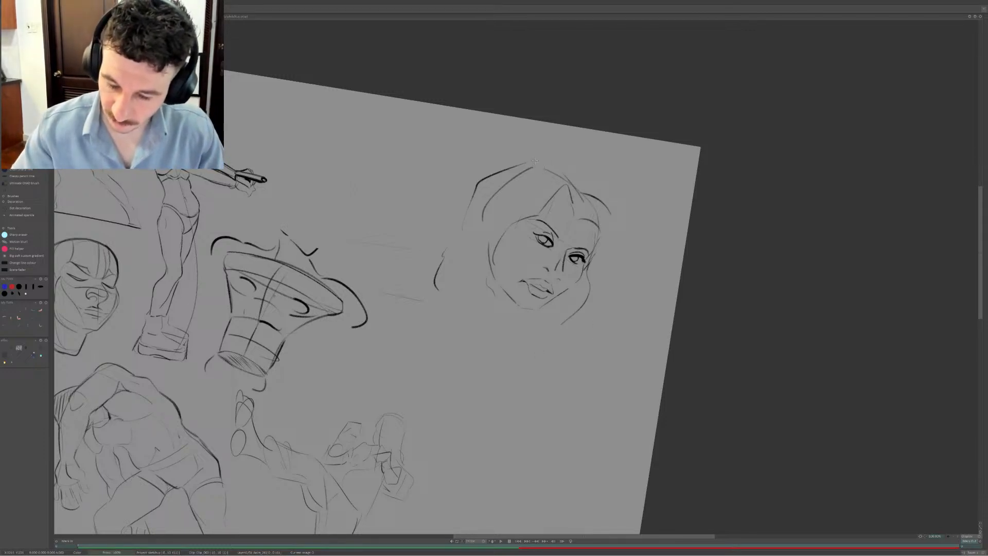
mouse_move(535, 161)
left_mouse_down()
mouse_move(572, 188)
mouse_move(535, 158)
mouse_move(581, 175)
mouse_move(530, 159)
mouse_move(603, 203)
mouse_move(587, 193)
mouse_move(598, 238)
left_mouse_up()
key("ctrl+z")
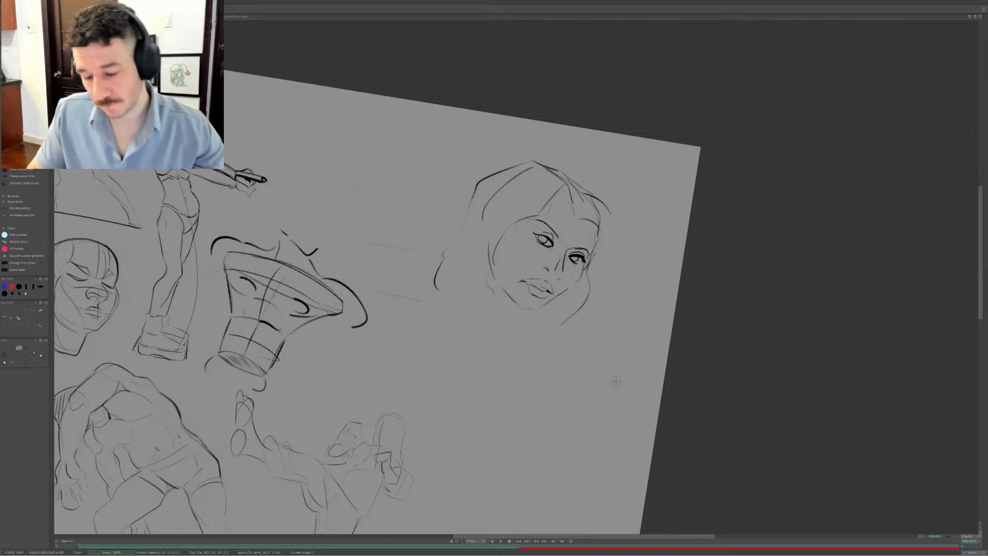
Shade the irises of both eyes darker, leaving a small light area in each
key("plus")
key("plus")
key("plus")
key("plus")
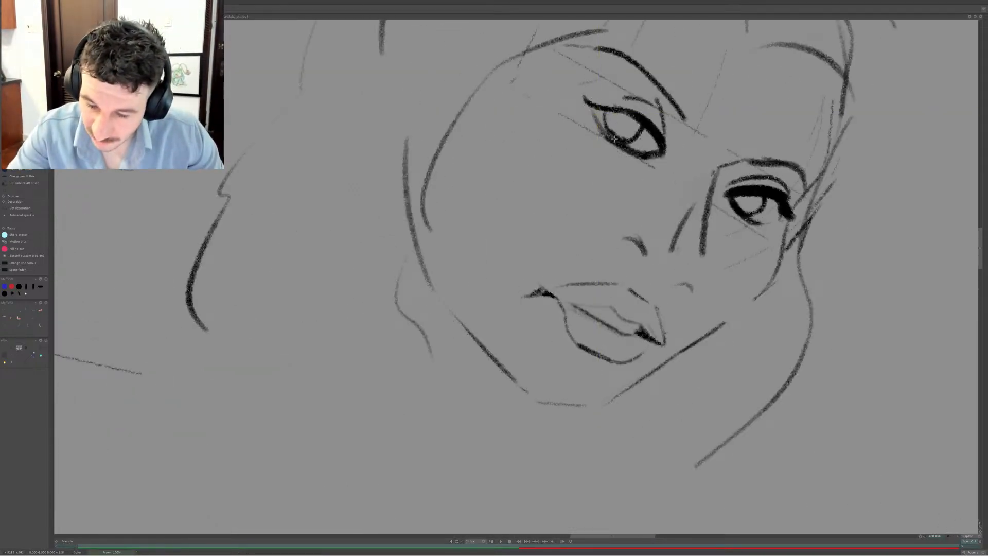
mouse_move(627, 119)
left_mouse_down()
mouse_move(624, 133)
mouse_move(613, 106)
mouse_move(616, 129)
mouse_move(623, 118)
mouse_move(626, 129)
mouse_move(616, 132)
mouse_move(625, 139)
mouse_move(636, 118)
mouse_move(641, 134)
left_mouse_up()
key("ctrl+z")
key("ctrl+z")
key("ctrl+z")
key("ctrl+z")
mouse_move(754, 191)
left_mouse_down()
mouse_move(749, 214)
mouse_move(741, 209)
mouse_move(757, 203)
left_mouse_up()
key("e")
left_click_drag(631, 135, 638, 141)
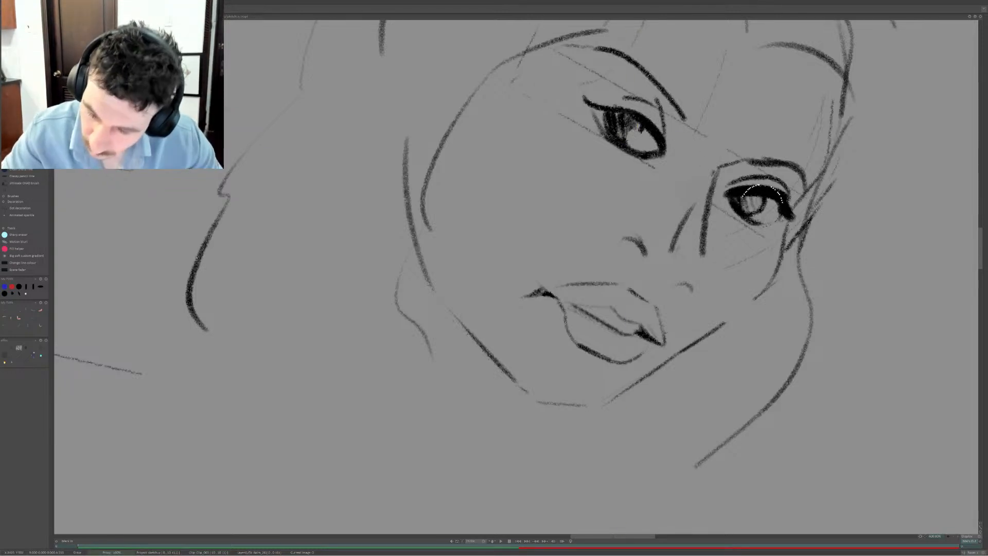
left_click_drag(763, 207, 763, 218)
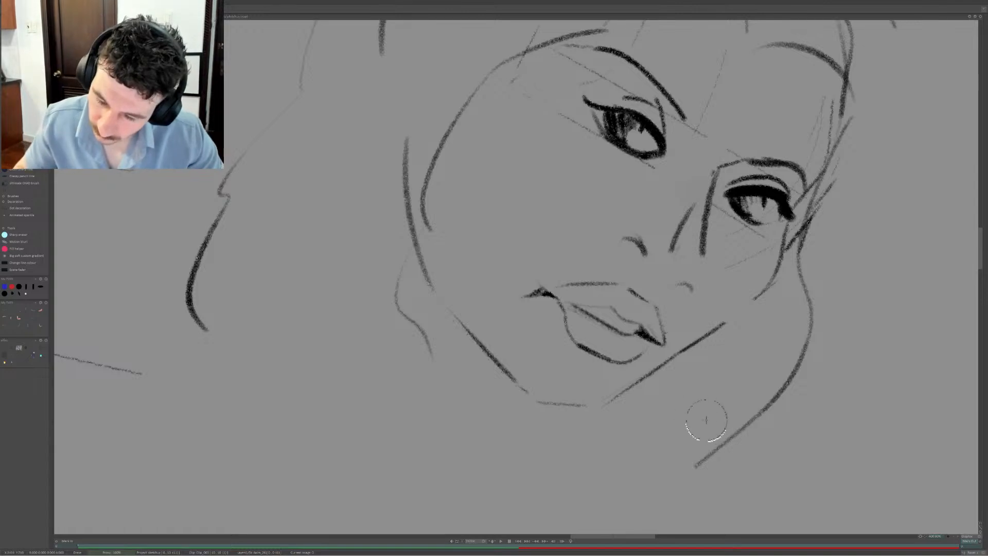
Darken the upper lip's contour and draw the rounded wing of the near nostril
key("e")
mouse_move(559, 286)
left_mouse_down()
mouse_move(640, 286)
mouse_move(634, 293)
mouse_move(623, 281)
mouse_move(657, 299)
left_mouse_up()
key("ctrl+z")
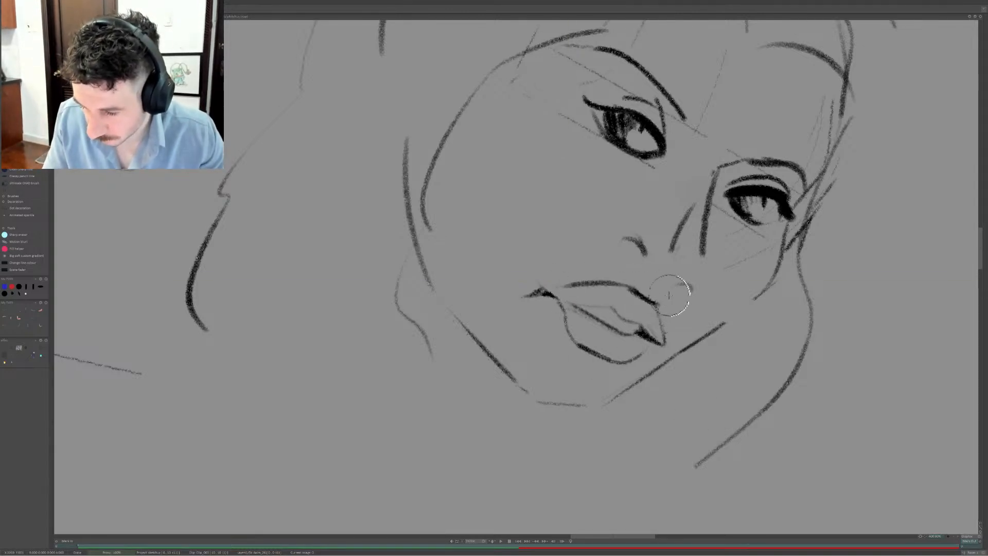
key("ctrl+z")
left_click_drag(647, 211, 616, 243)
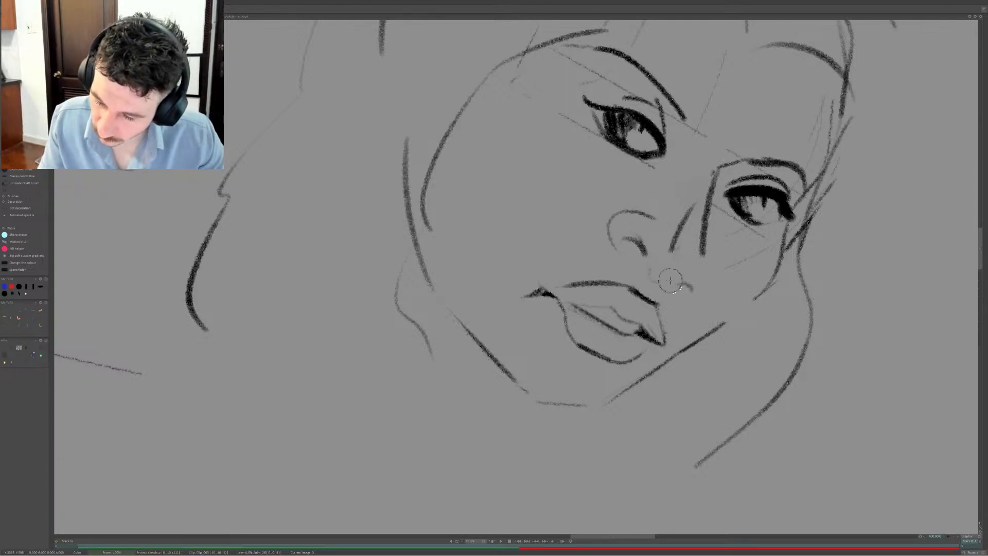
Try a line for the far nostril, and erase it together with the dark inner line along the nose bridge
left_click_drag(705, 253, 695, 292)
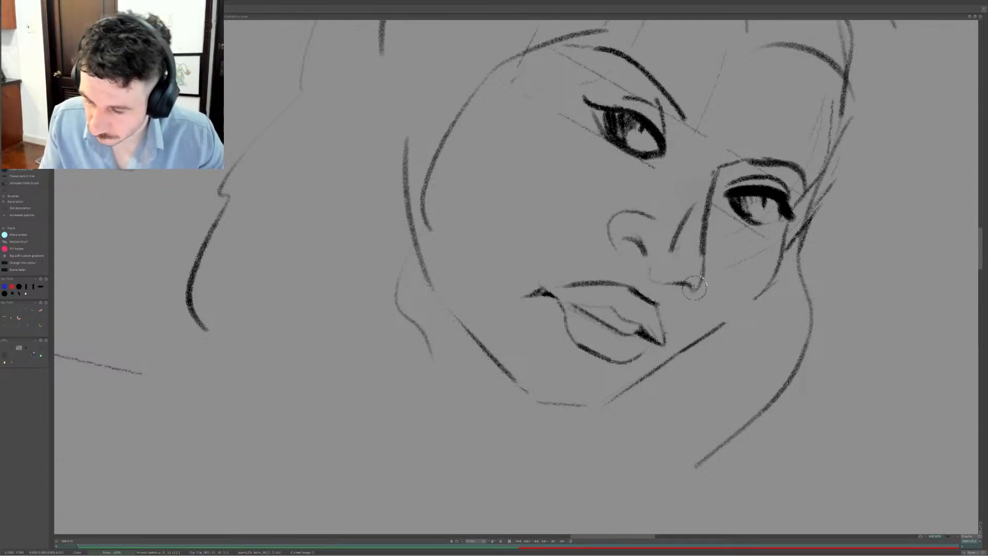
key("e")
mouse_move(711, 257)
left_mouse_down()
mouse_move(695, 292)
mouse_move(657, 275)
mouse_move(678, 217)
left_mouse_up()
left_click_drag(713, 176, 678, 243)
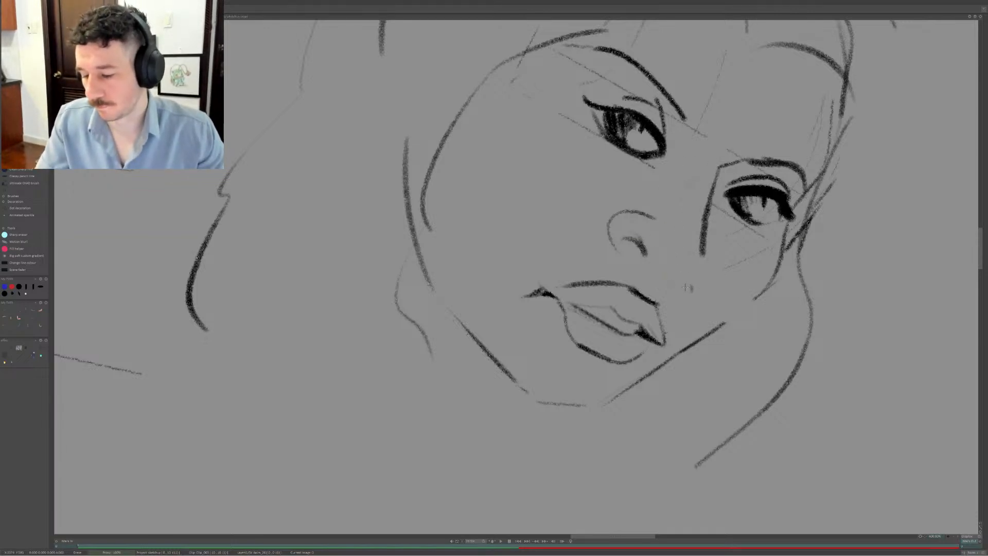
Draw a small dark far nostril and a short line at the nose tip, and erase the faint bridge line
key("e")
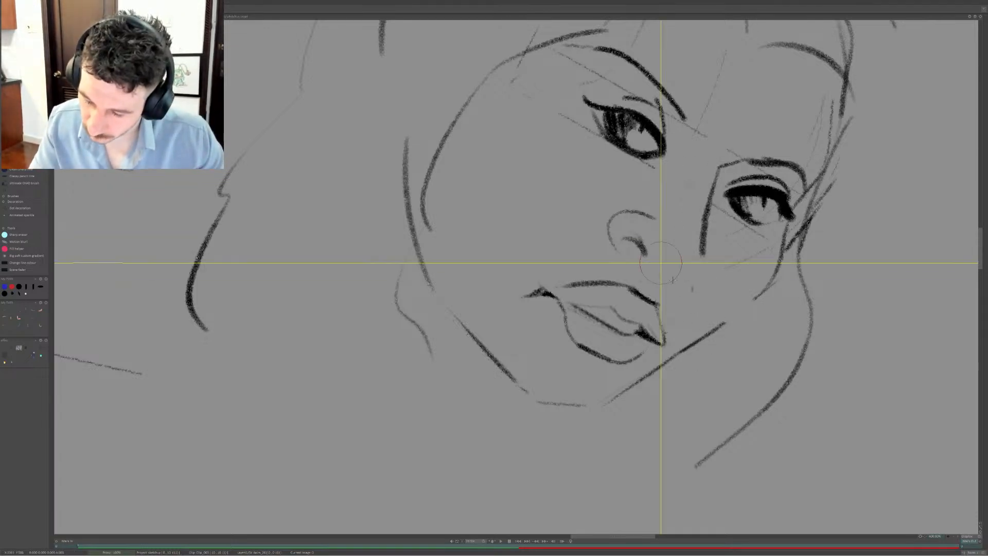
left_click_drag(676, 272, 682, 280)
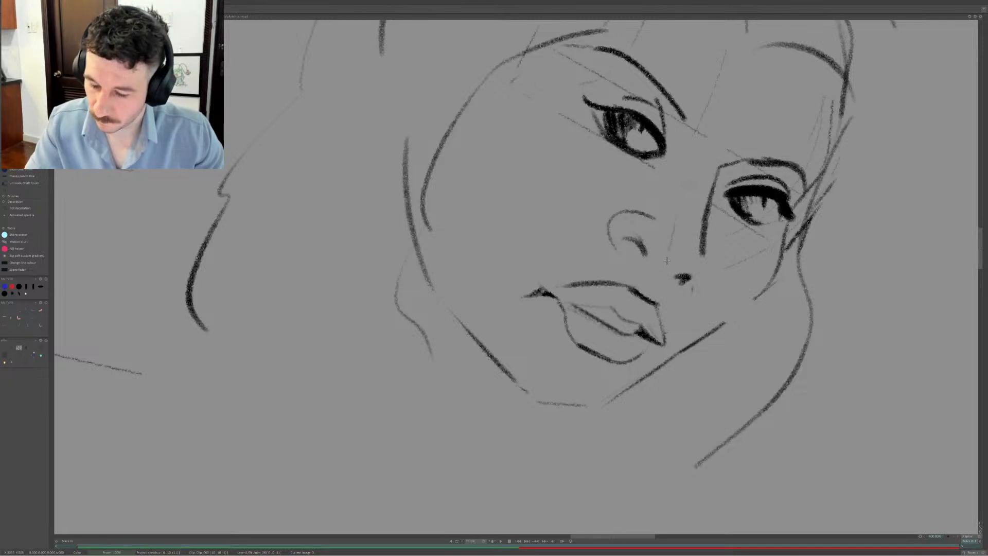
mouse_move(671, 235)
left_mouse_down()
mouse_move(695, 251)
mouse_move(708, 198)
mouse_move(691, 250)
left_mouse_up()
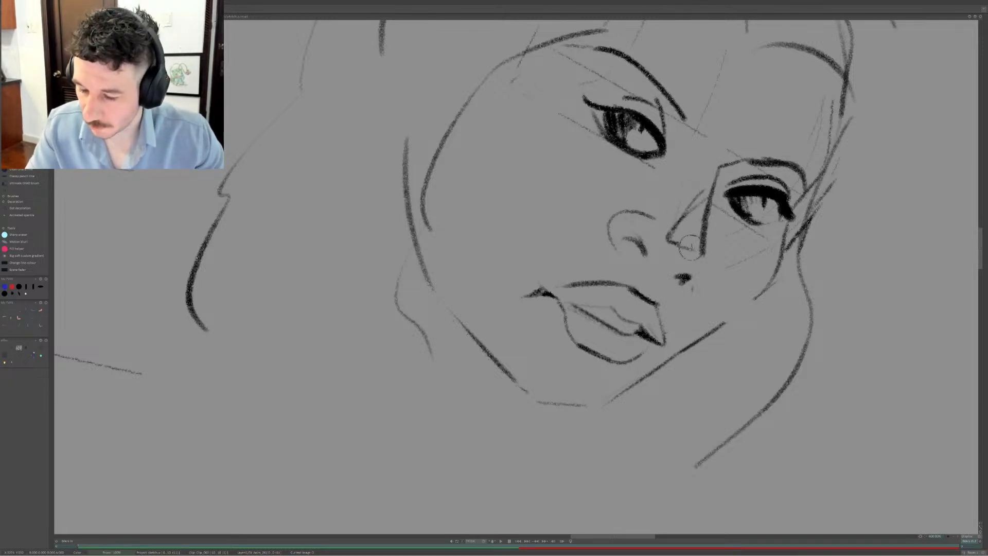
key("e")
left_click_drag(702, 193, 669, 240)
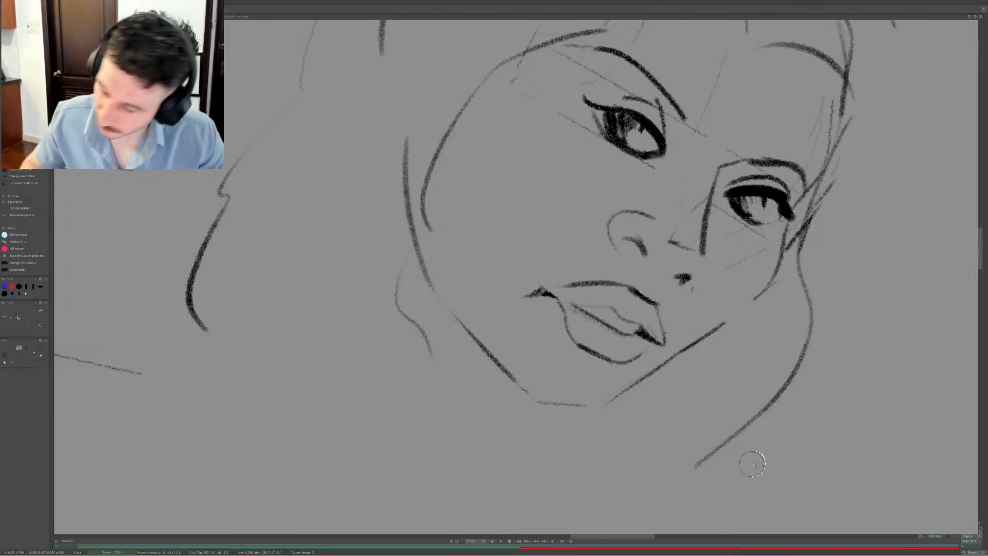
Darken the hair lock along the near jaw, extending it down beside the chin
left_click(953, 537)
left_click(953, 538)
left_click(954, 538)
left_click(953, 538)
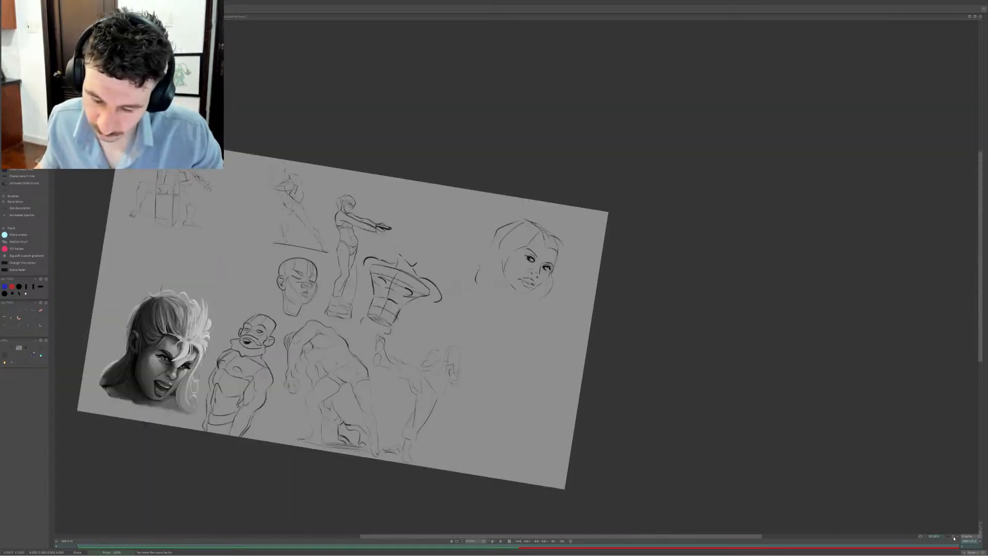
left_click(954, 537)
left_click(953, 538)
left_click(957, 538)
left_click(958, 538)
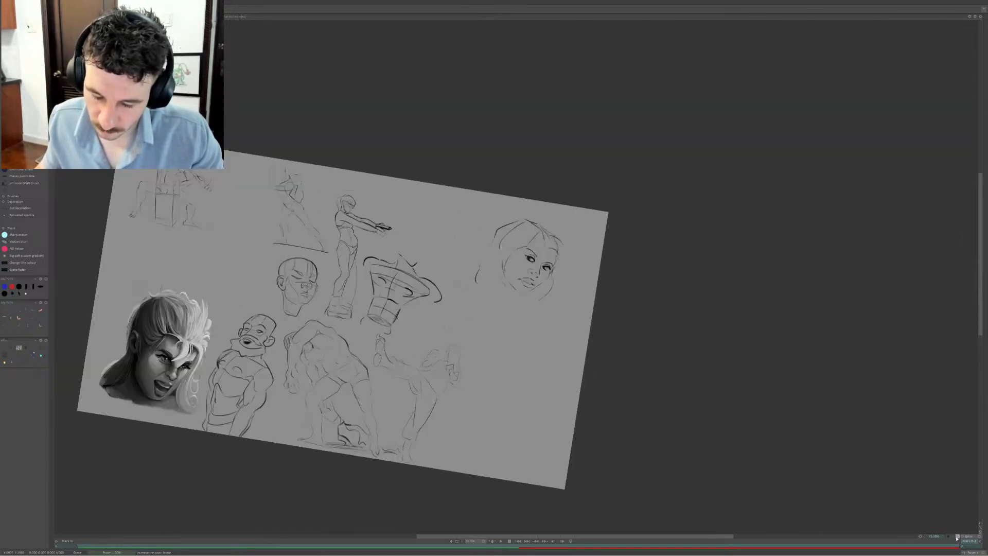
left_click(958, 537)
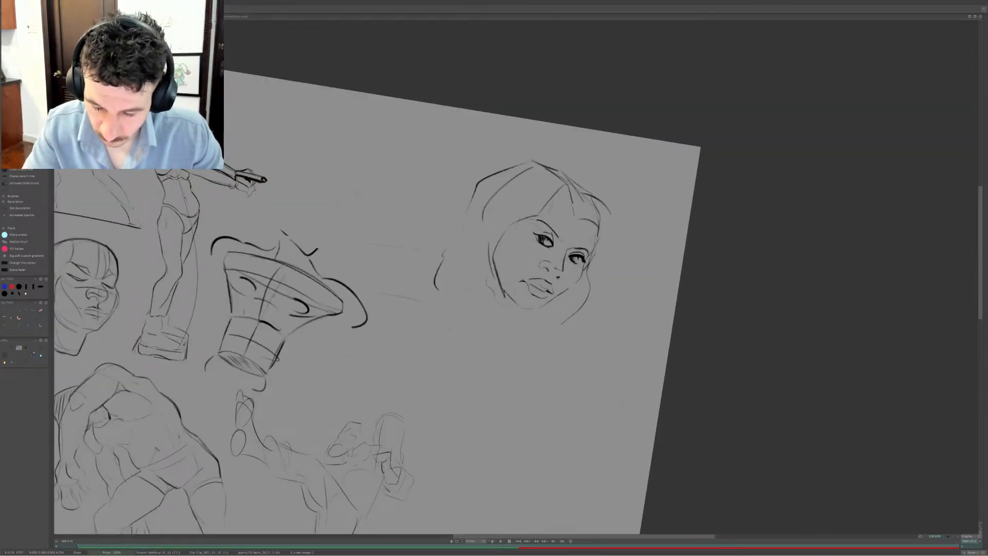
left_click_drag(494, 268, 510, 310)
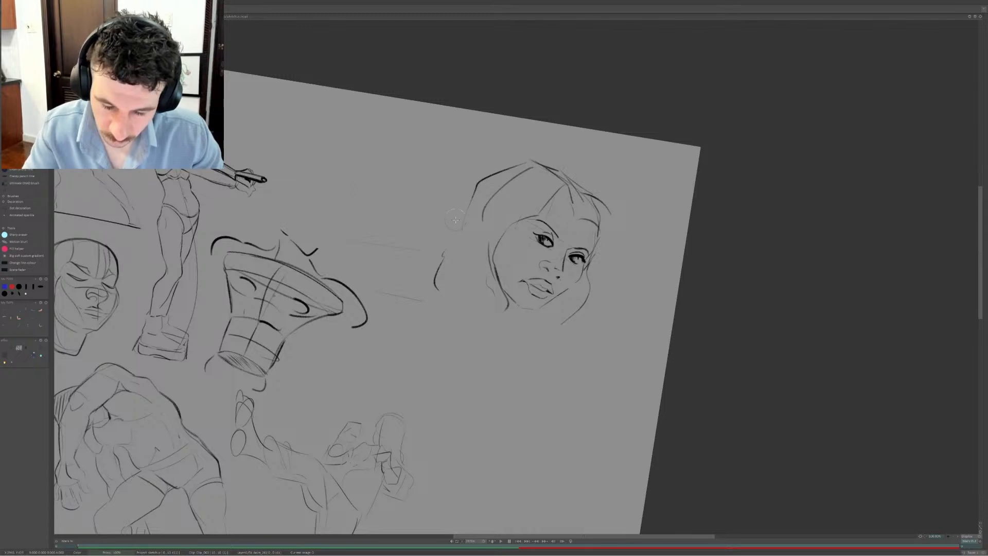
left_click_drag(471, 194, 454, 232)
key("ctrl+z")
left_click_drag(475, 187, 445, 242)
key("ctrl+z")
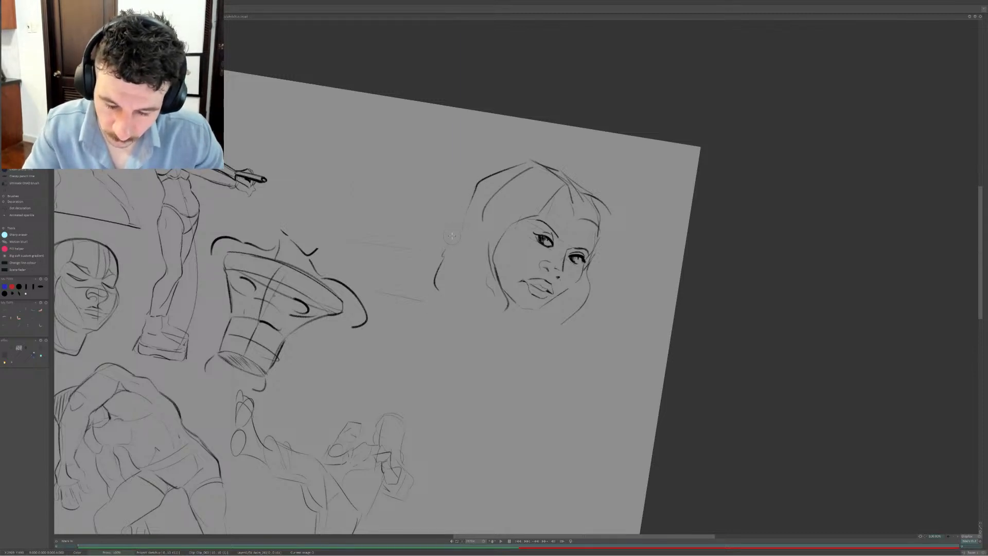
key("ctrl+z")
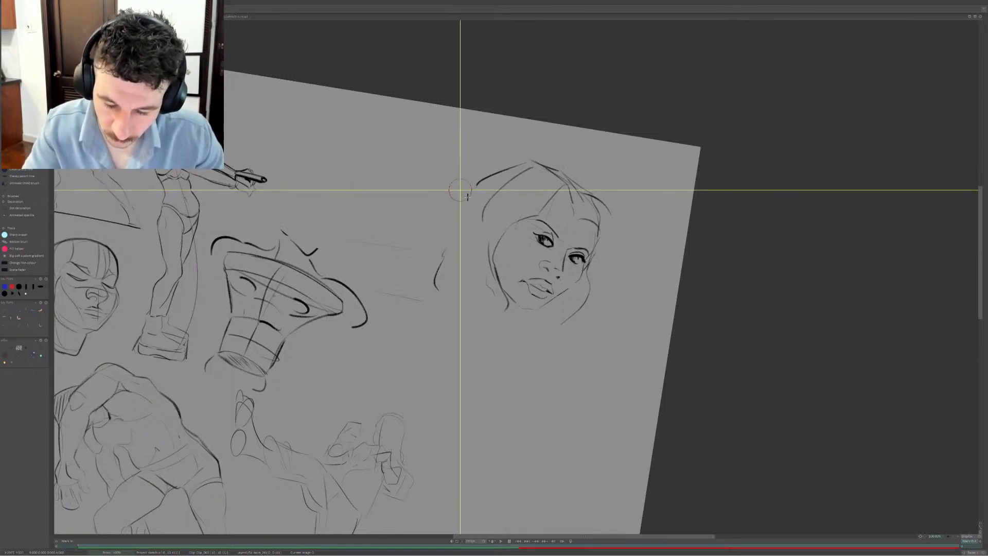
Redraw the near-side outer hair contour from the crown down, and add the lower hair edges on both sides of the chin
mouse_move(477, 181)
left_mouse_down()
mouse_move(450, 219)
mouse_move(450, 244)
mouse_move(454, 216)
mouse_move(478, 183)
left_mouse_up()
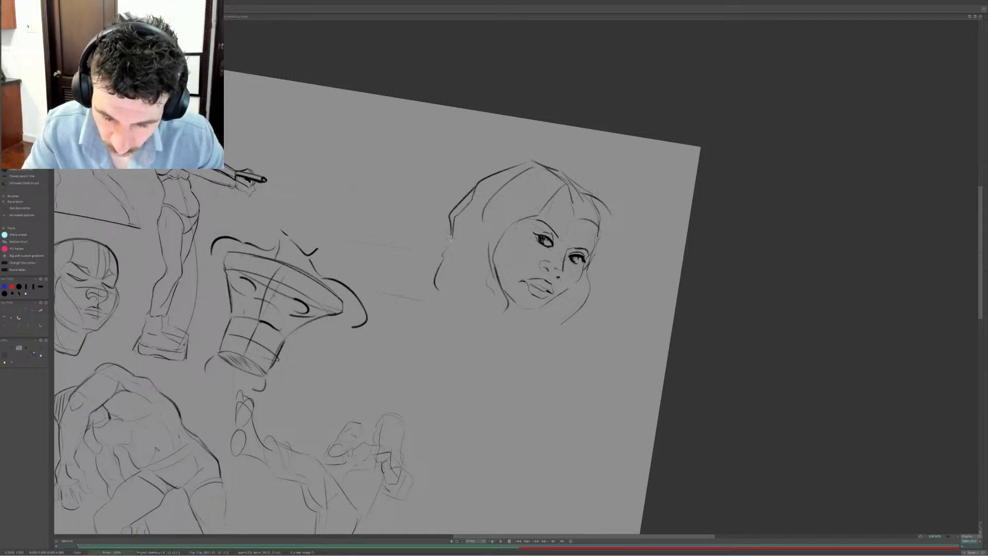
mouse_move(451, 240)
left_mouse_down()
mouse_move(455, 210)
mouse_move(479, 186)
left_mouse_up()
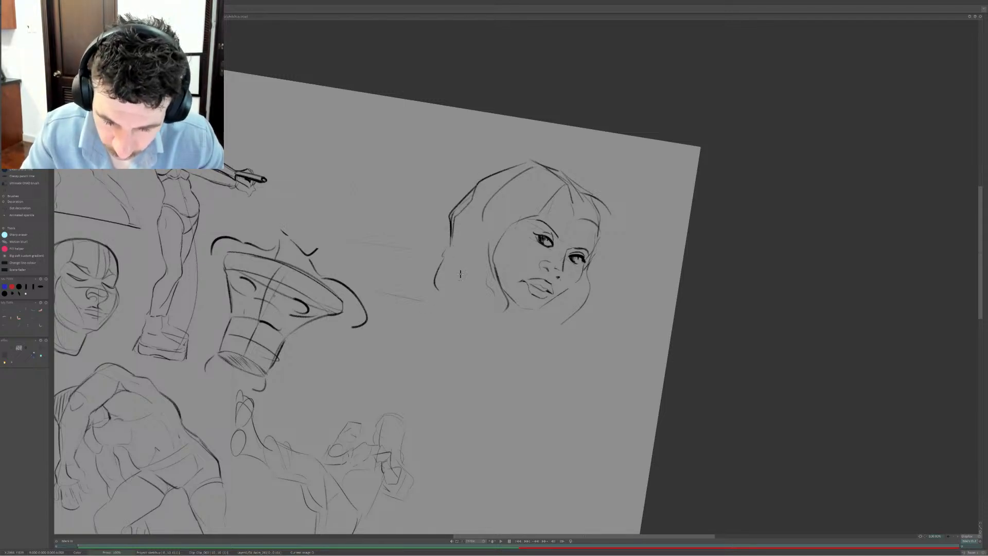
key("ctrl+z")
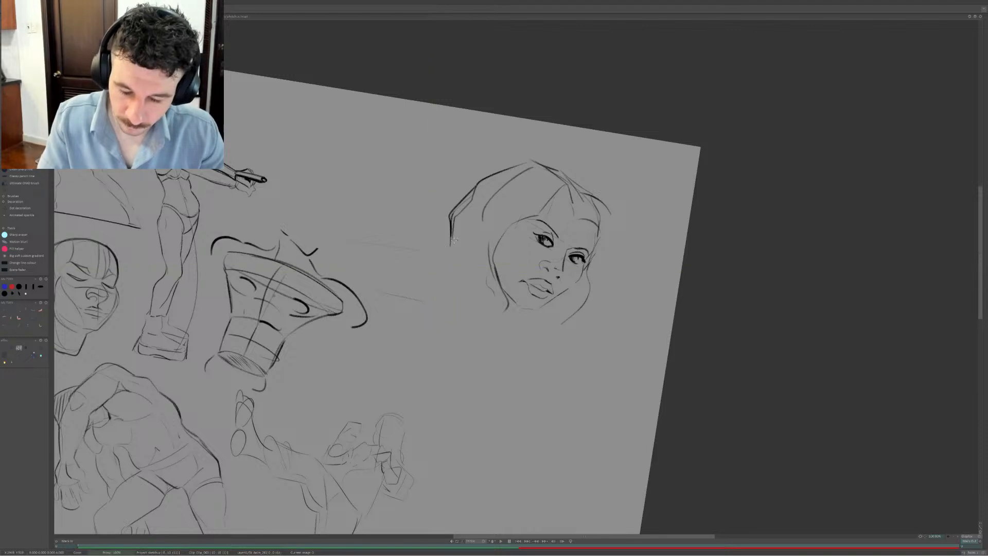
left_click_drag(453, 241, 433, 288)
mouse_move(438, 325)
left_mouse_down()
mouse_move(498, 320)
mouse_move(563, 339)
left_mouse_up()
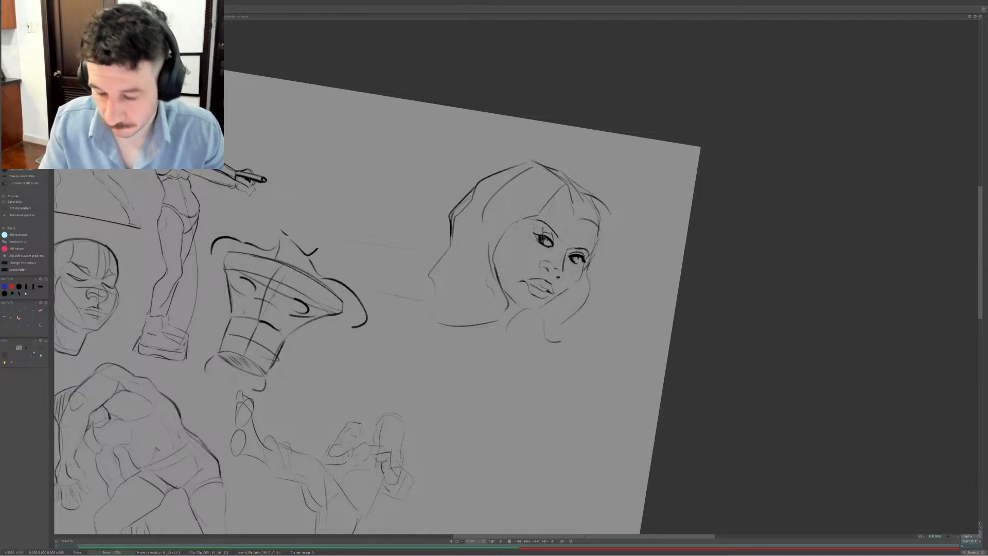
Draw an inner hair lock down the near cheek and a dark strand beside the far temple
key("e")
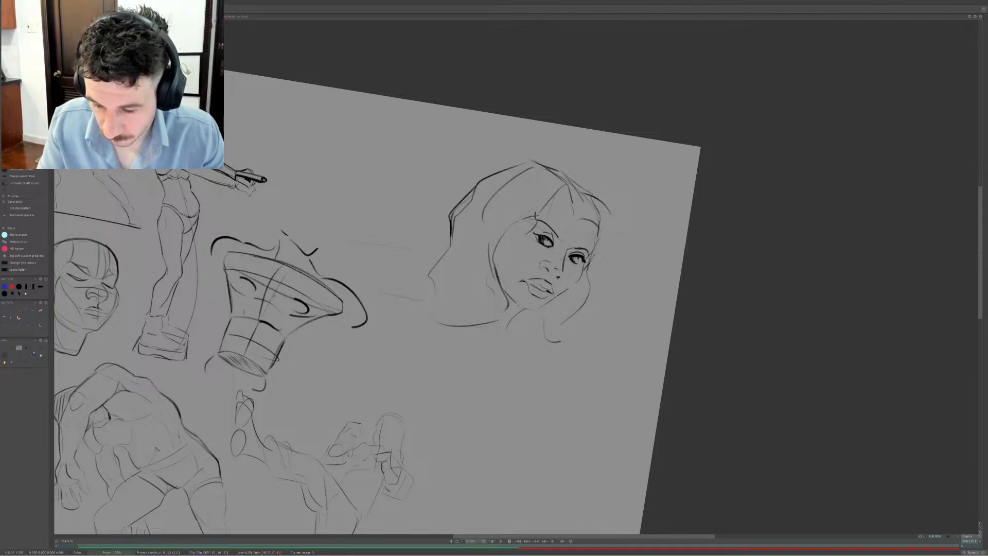
key("ctrl+z")
mouse_move(528, 233)
left_mouse_down()
mouse_move(511, 273)
mouse_move(525, 301)
left_mouse_up()
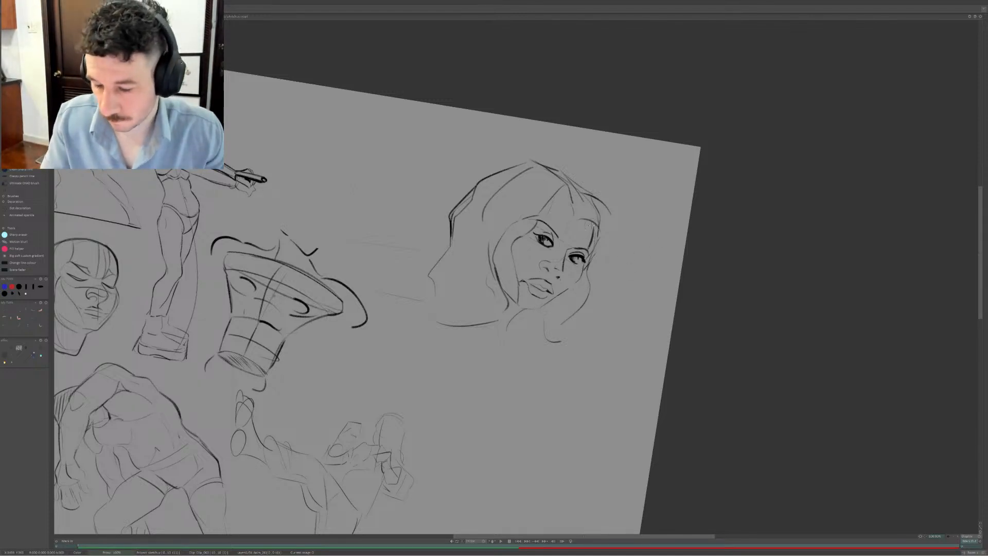
key("ctrl+z")
left_click_drag(597, 221, 589, 258)
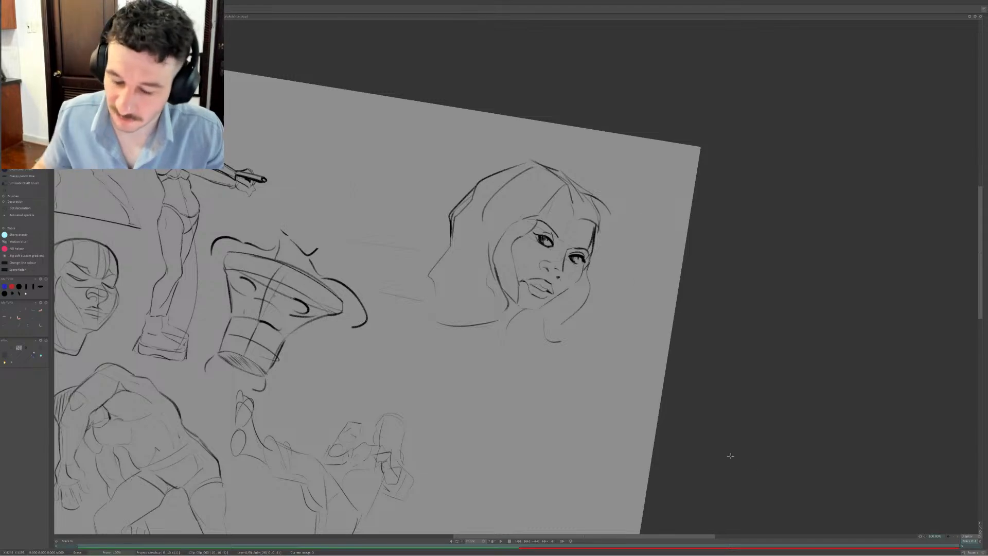
Darken the irises around their light centres in both eyes
left_click(953, 537)
left_click(954, 536)
left_click(953, 536)
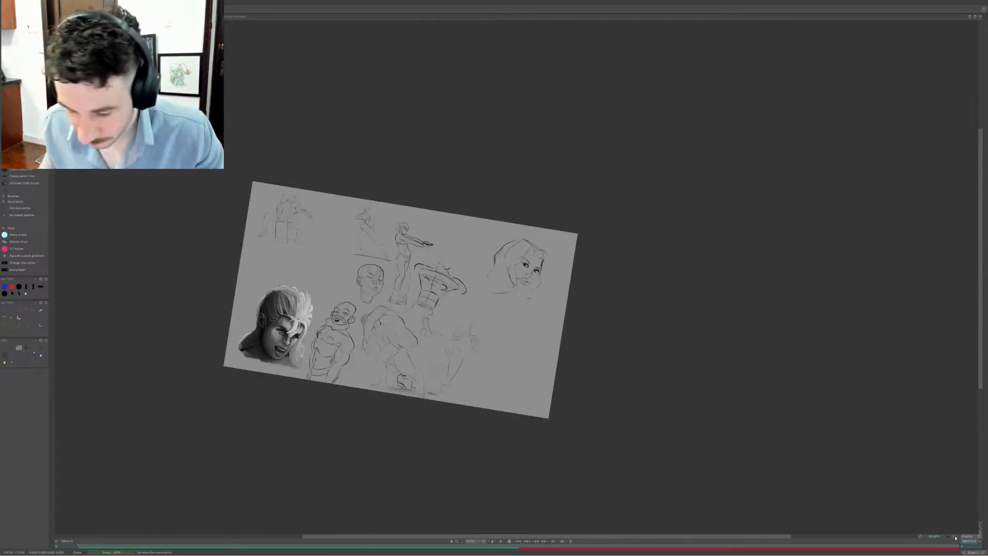
left_click(958, 536)
left_click(959, 536)
left_click(958, 537)
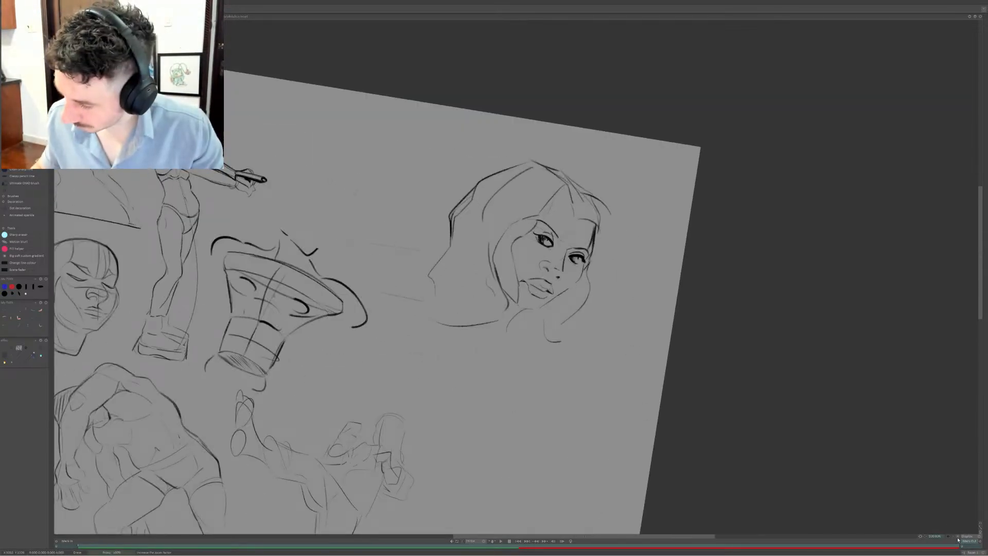
scroll(519, 272, "up", 3)
mouse_move(582, 146)
left_mouse_down()
mouse_move(605, 144)
mouse_move(570, 145)
mouse_move(604, 145)
mouse_move(631, 187)
mouse_move(623, 191)
mouse_move(626, 171)
mouse_move(614, 189)
mouse_move(622, 167)
mouse_move(630, 202)
mouse_move(621, 168)
mouse_move(613, 186)
left_mouse_up()
key("ctrl+z")
key("ctrl+z")
mouse_move(610, 162)
left_mouse_down()
mouse_move(606, 175)
mouse_move(593, 166)
left_mouse_up()
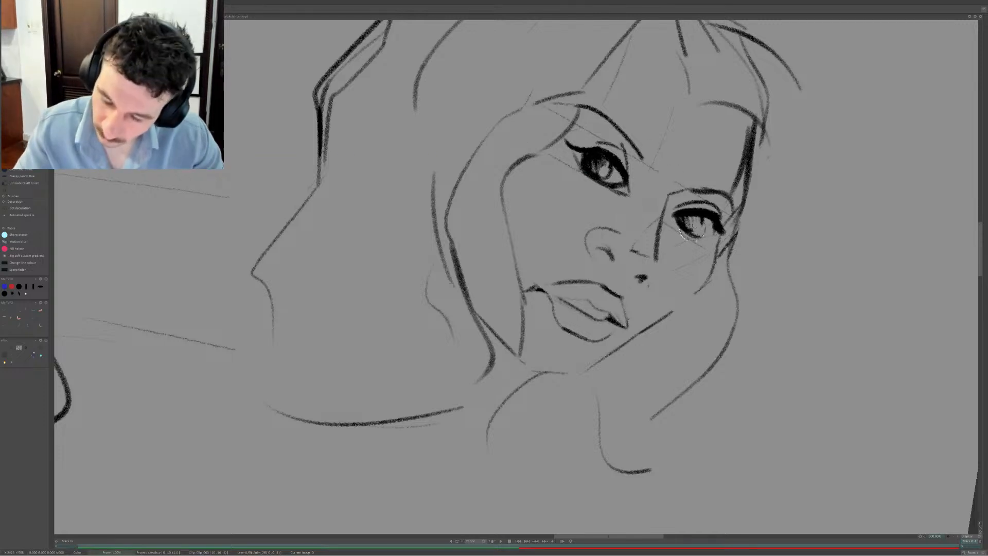
mouse_move(689, 216)
left_mouse_down()
mouse_move(701, 230)
mouse_move(707, 217)
left_mouse_up()
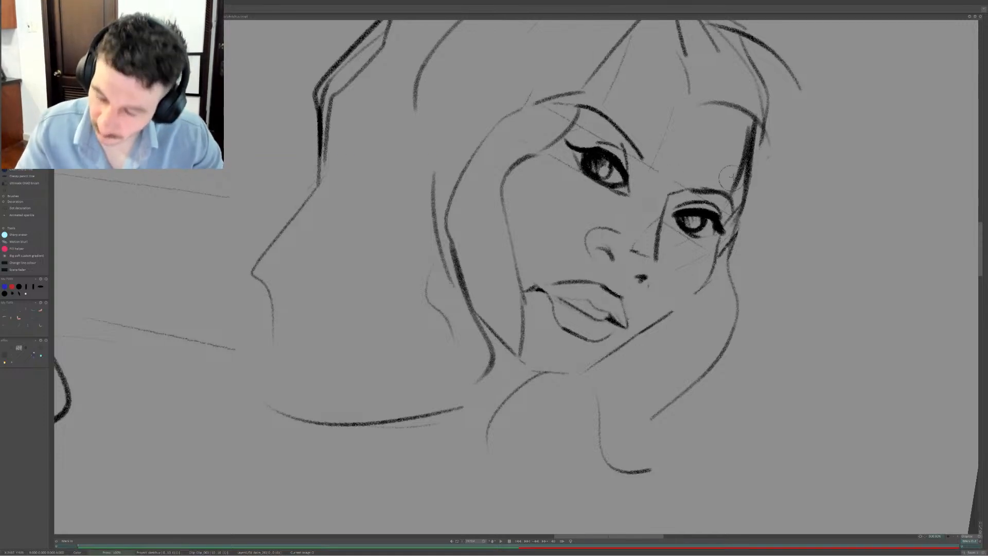
Cut out the woman's head with a freehand selection and place it smaller between the seated and leaning figures
left_click(954, 536)
left_click(954, 537)
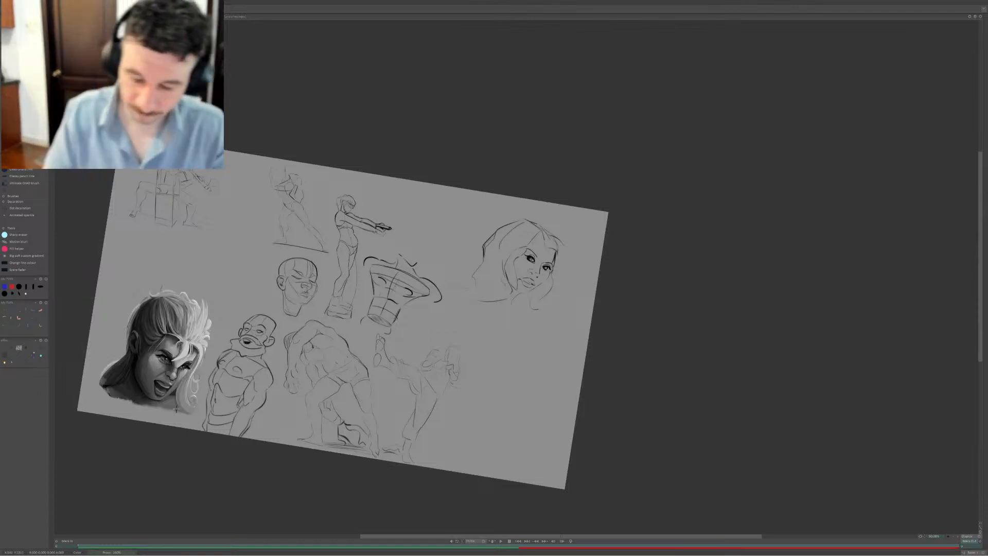
scroll(24, 231, "down", 3)
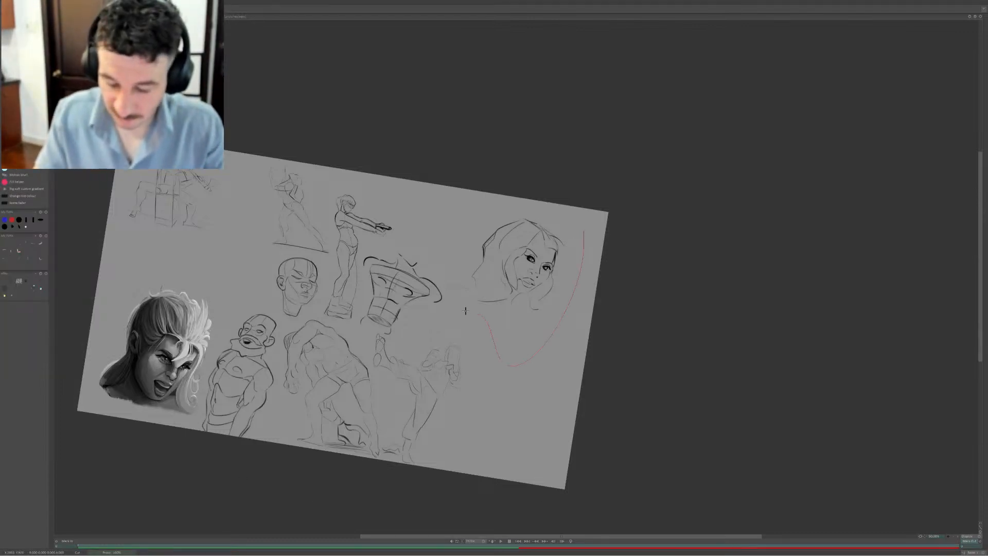
left_click_drag(585, 360, 558, 376)
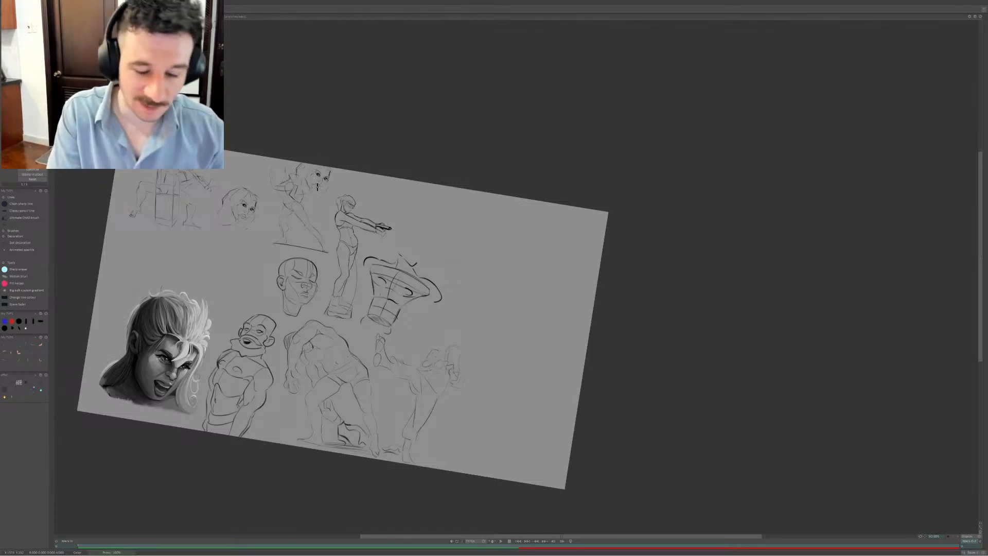
left_click(31, 91)
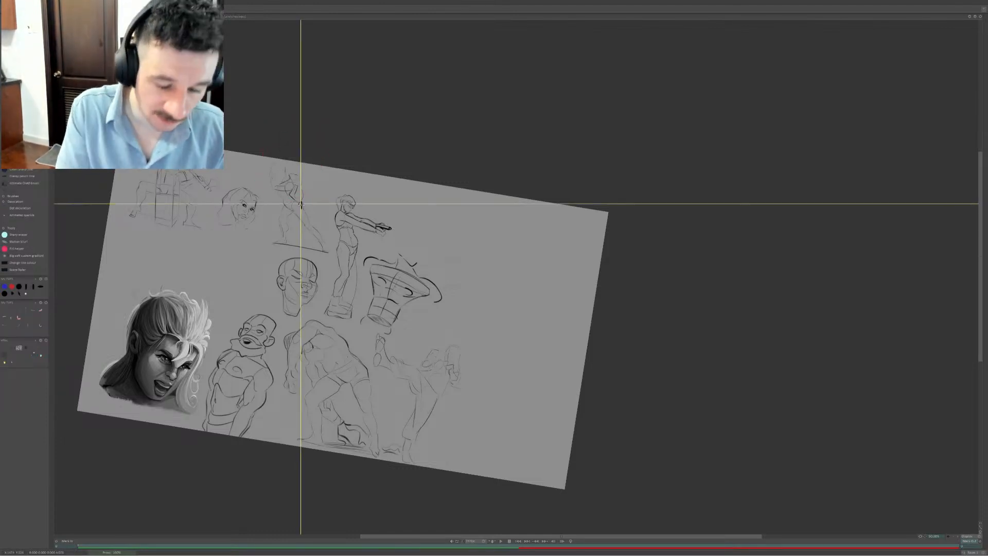
key("ctrl+z")
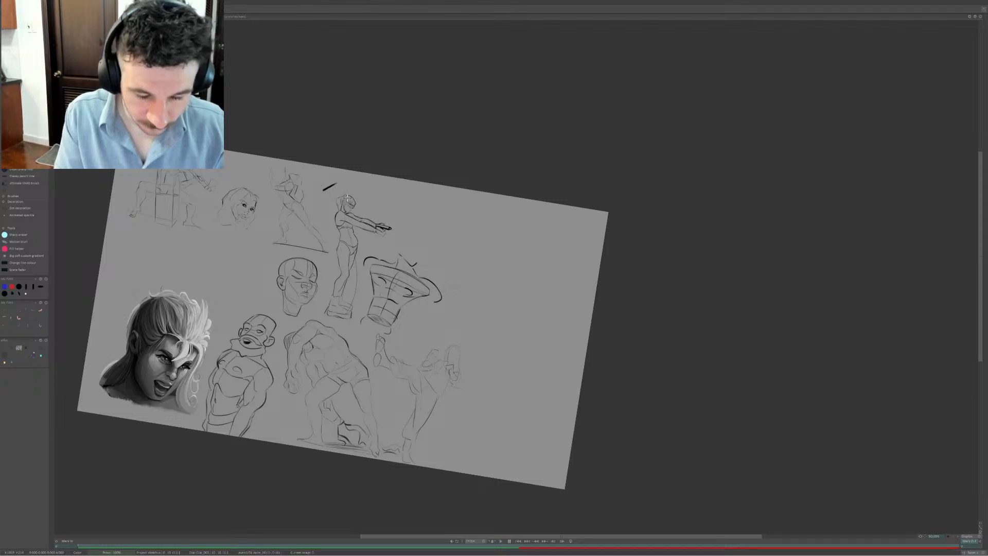
Add neck lines below the chin of the relocated head and extend the near-side lower hair edge toward the neck
left_click_drag(599, 537, 466, 531)
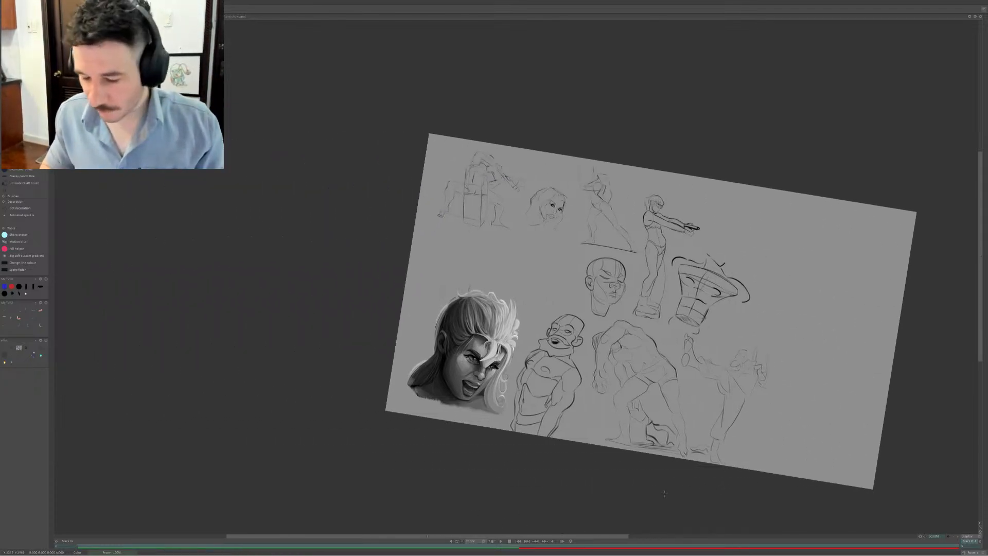
left_click(958, 536)
left_click(958, 536)
left_click(958, 536)
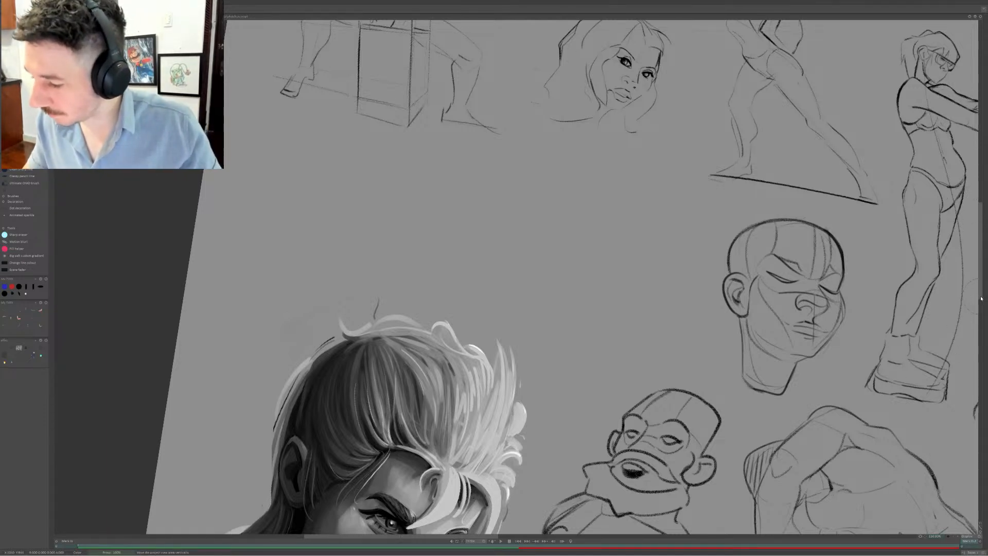
scroll(968, 283, "up", 1)
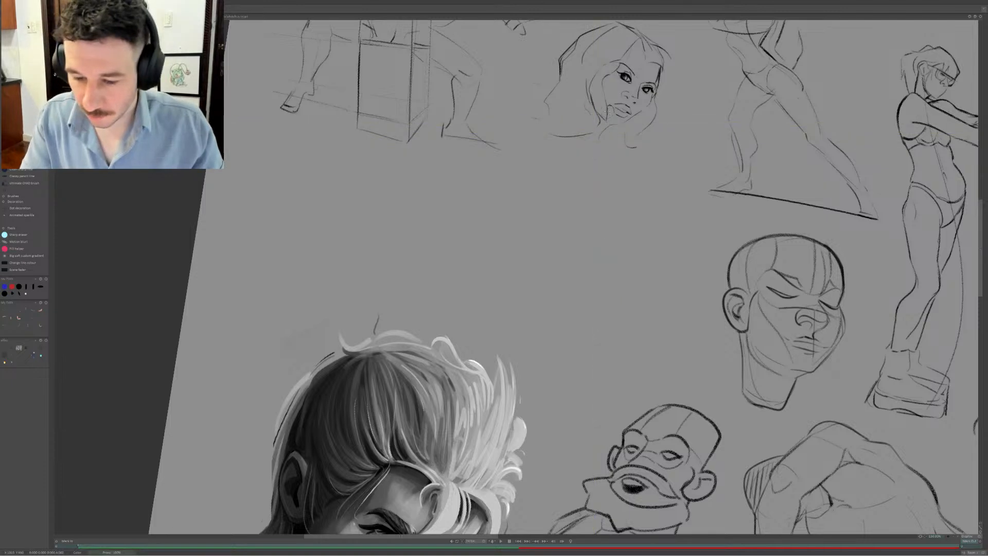
left_click_drag(596, 149, 599, 167)
key("ctrl+z")
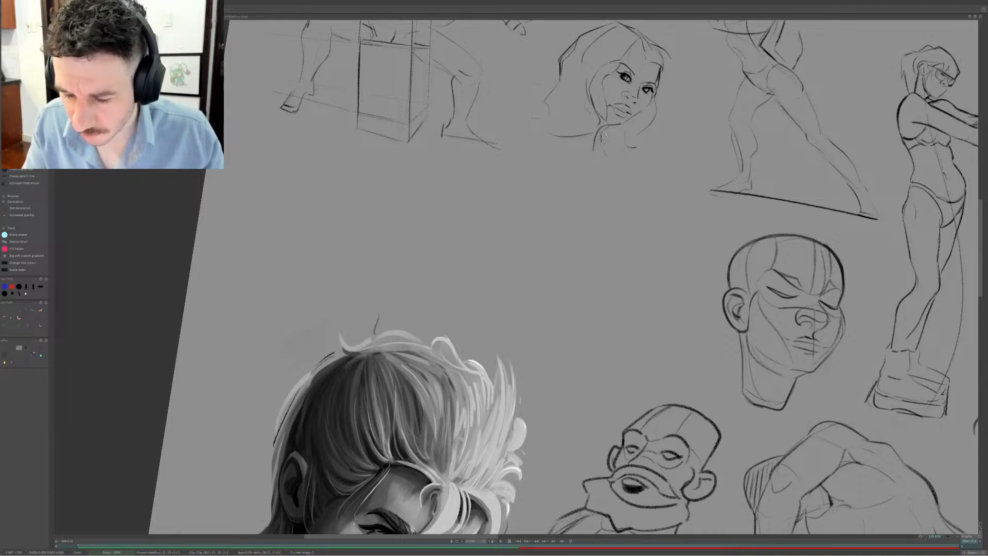
left_click_drag(564, 140, 590, 153)
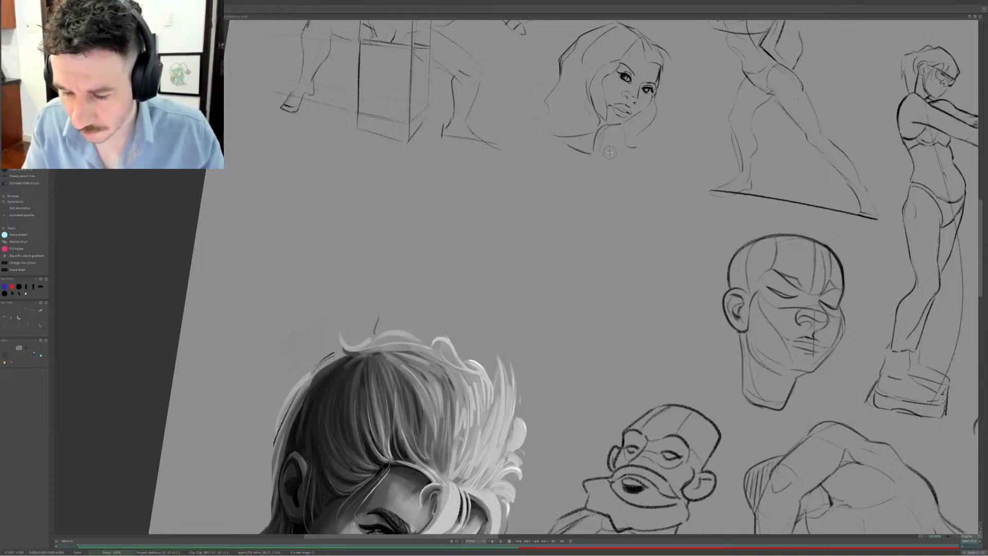
Undo the last neckline stroke and draw a short dark collarbone mark and light neck and chest lines below the chin
key("ctrl+z")
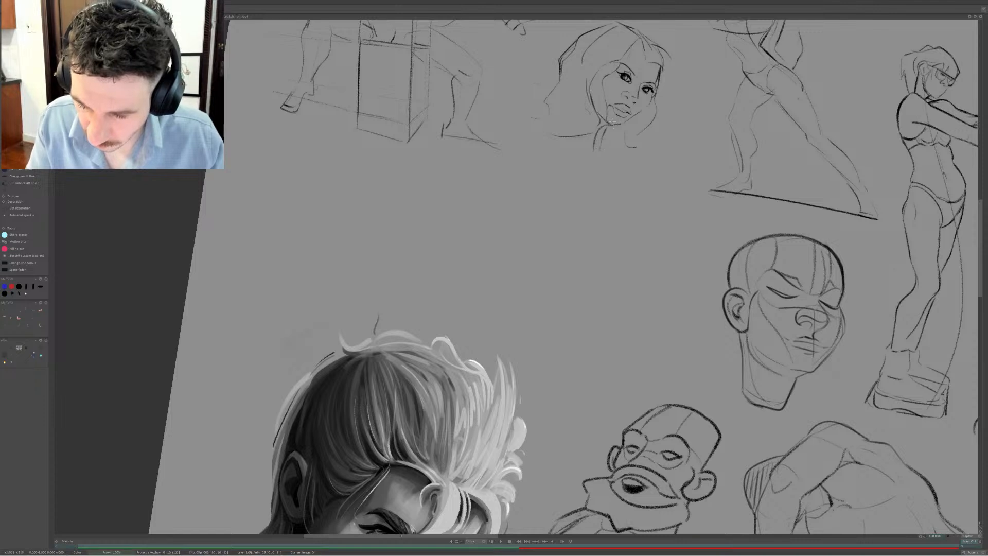
left_click_drag(574, 149, 592, 154)
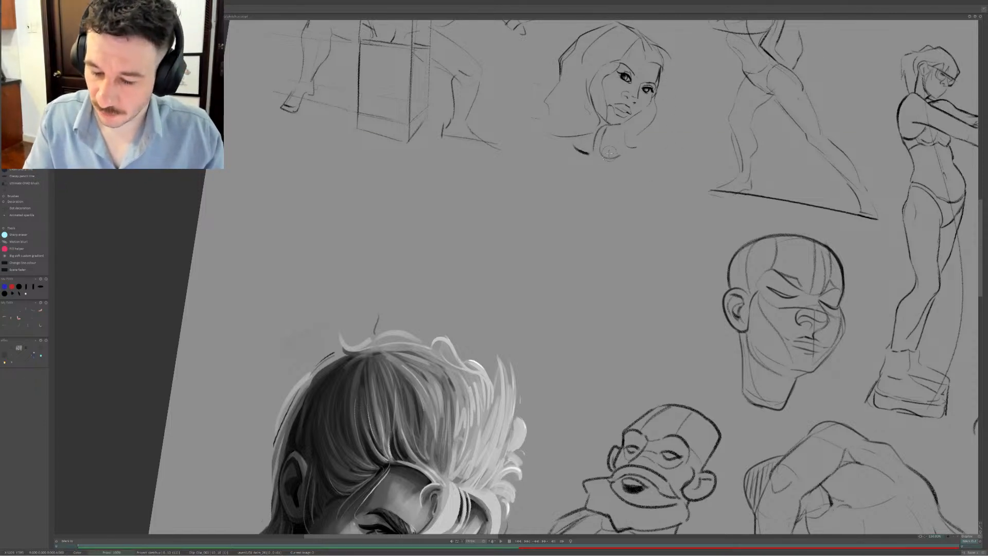
left_click_drag(613, 149, 623, 174)
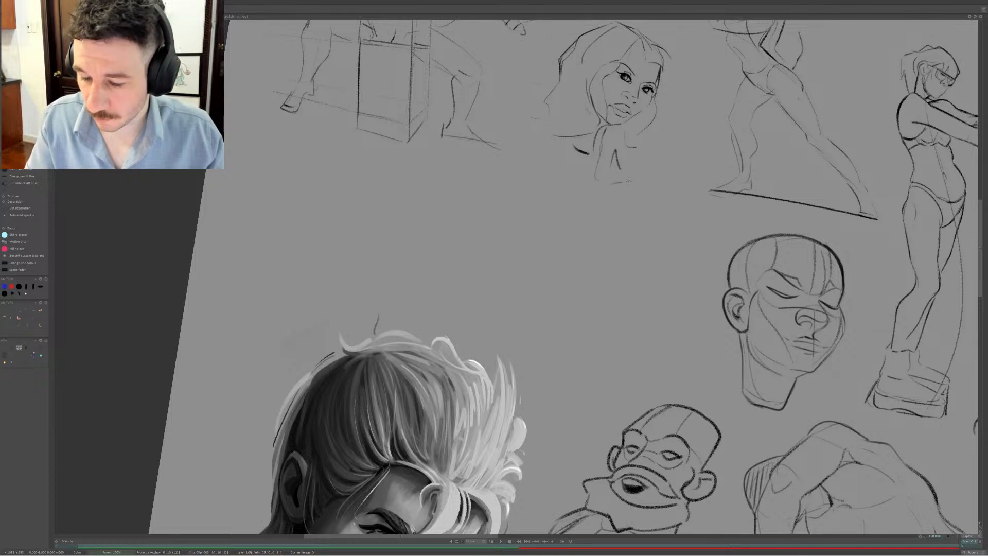
Extend the wavy far-side hair down past the cheek, clean it with the eraser, and widen the near-side hair outward above the shoulder
mouse_move(643, 140)
left_mouse_down()
mouse_move(666, 62)
mouse_move(672, 91)
mouse_move(677, 52)
mouse_move(665, 106)
mouse_move(659, 76)
mouse_move(662, 109)
mouse_move(663, 81)
left_mouse_up()
key("e")
key("e")
mouse_move(654, 124)
left_mouse_down()
mouse_move(658, 115)
mouse_move(652, 124)
left_mouse_up()
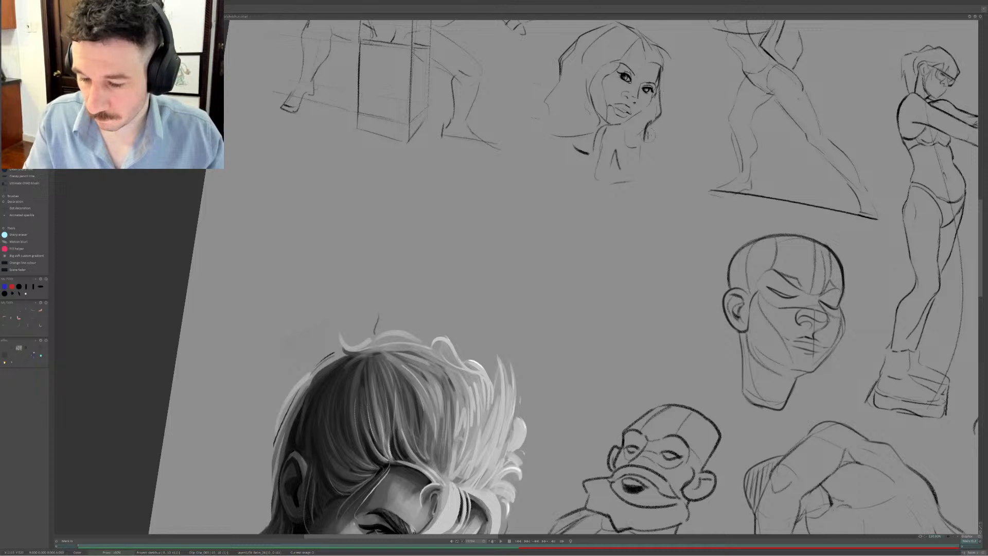
key("e")
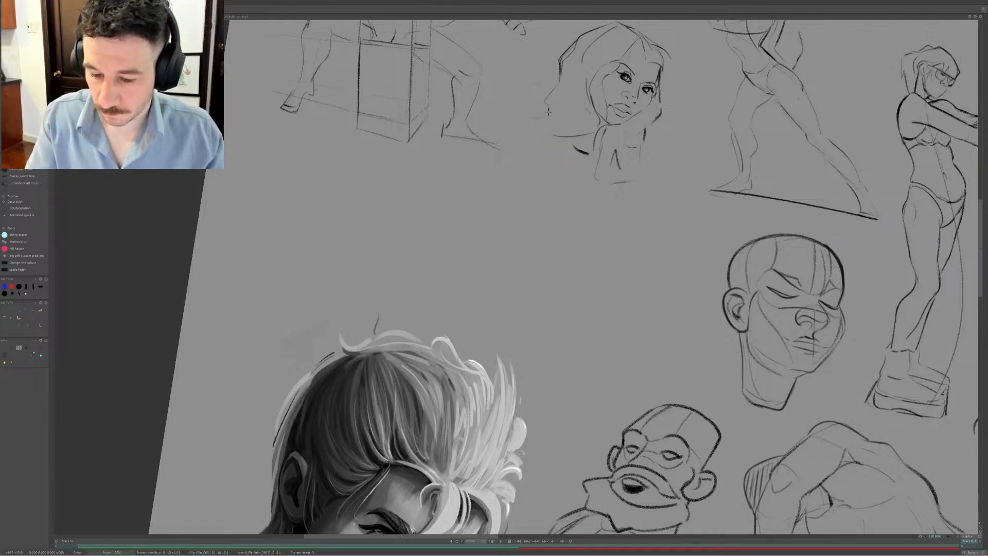
mouse_move(534, 141)
left_mouse_down()
mouse_move(546, 101)
mouse_move(531, 101)
mouse_move(536, 128)
left_mouse_up()
key("ctrl+z")
key("ctrl+z")
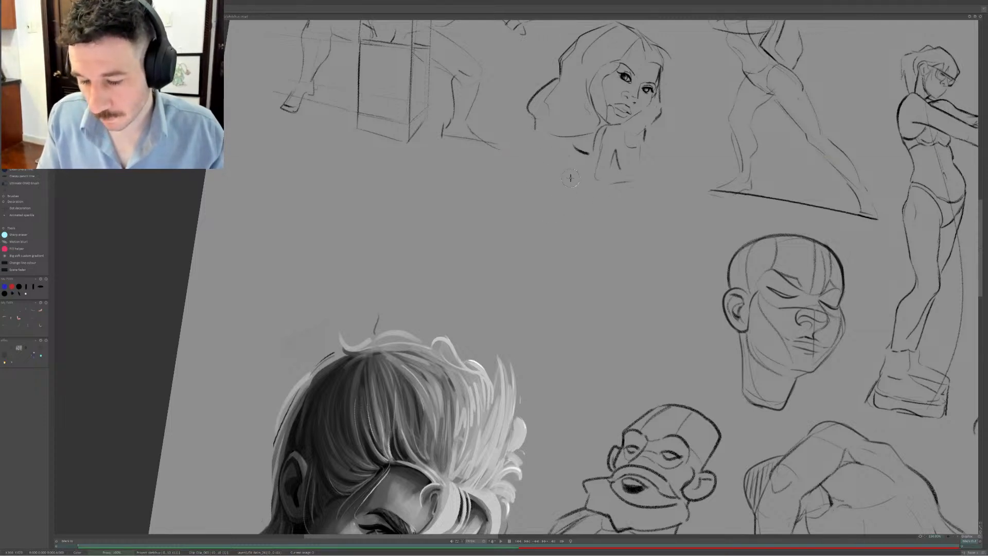
Draw the sloping shoulder line from beneath the near-side hair through the dark collarbone mark to the base of the neck
left_click_drag(579, 151, 522, 211)
key("ctrl+z")
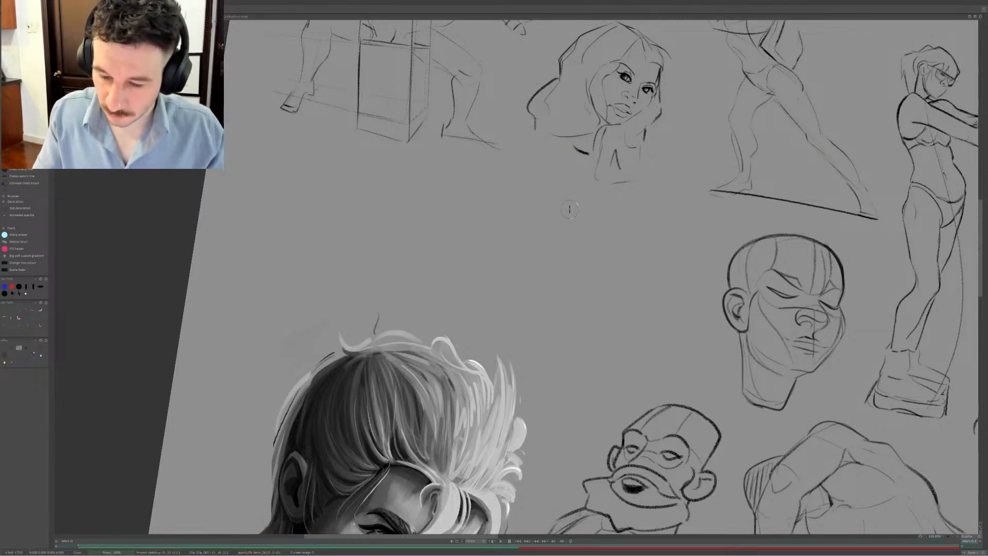
left_click_drag(520, 174, 592, 174)
key("ctrl+z")
left_click_drag(557, 135, 603, 157)
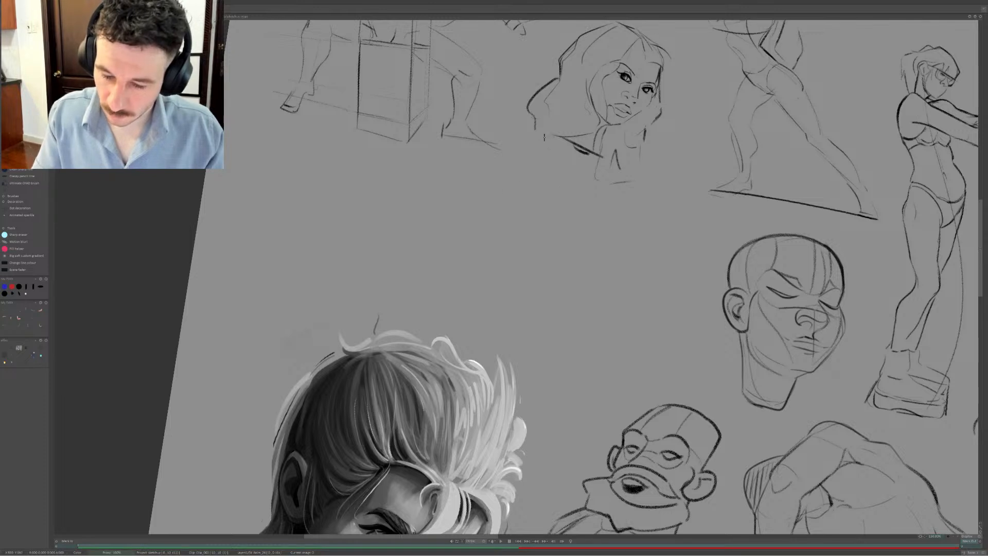
key("ctrl+z")
mouse_move(507, 146)
left_mouse_down()
mouse_move(551, 124)
mouse_move(566, 129)
left_mouse_up()
key("ctrl+z")
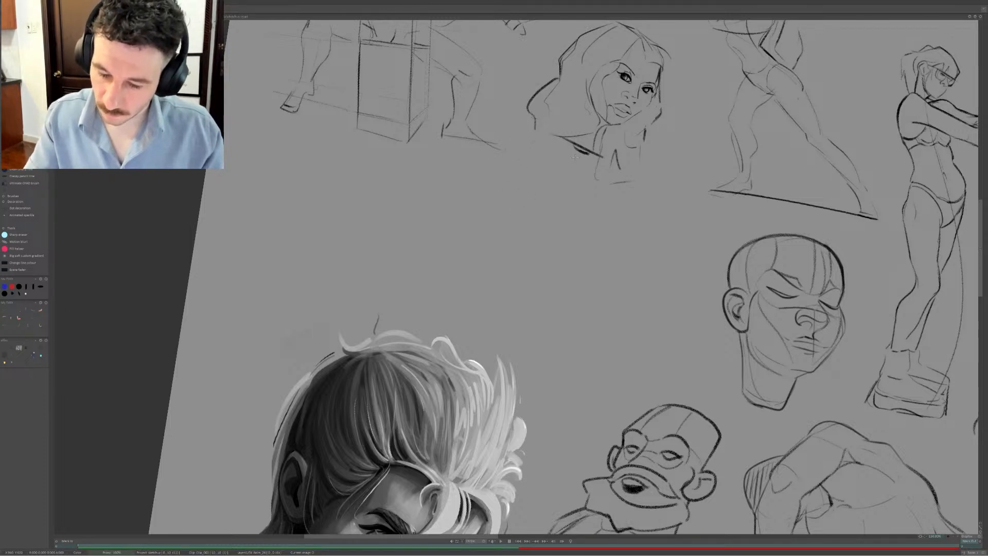
Add a short armpit mark and a dark chest stroke below the collarbone, erasing the stray curve between them
left_click_drag(572, 165, 568, 202)
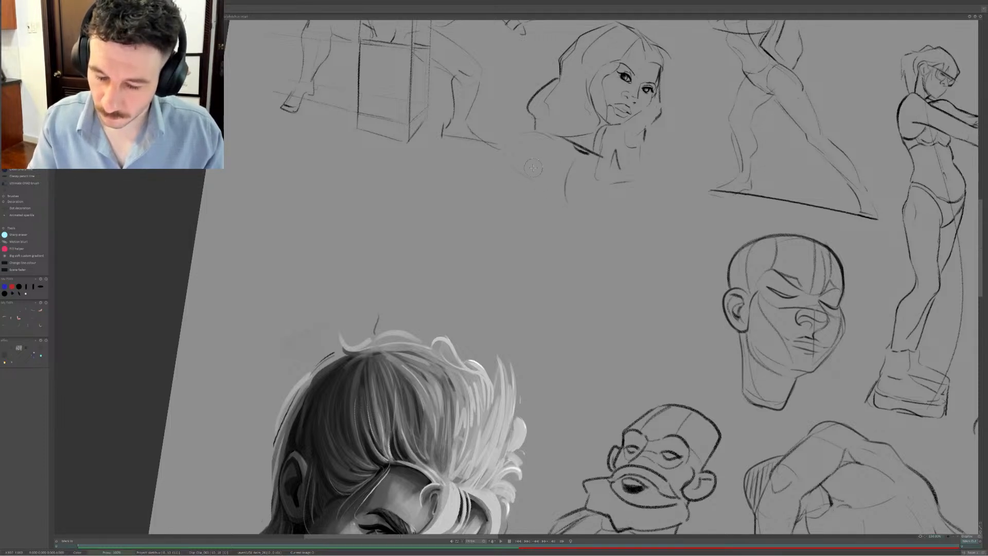
mouse_move(533, 163)
left_mouse_down()
mouse_move(537, 186)
mouse_move(527, 183)
mouse_move(546, 203)
left_mouse_up()
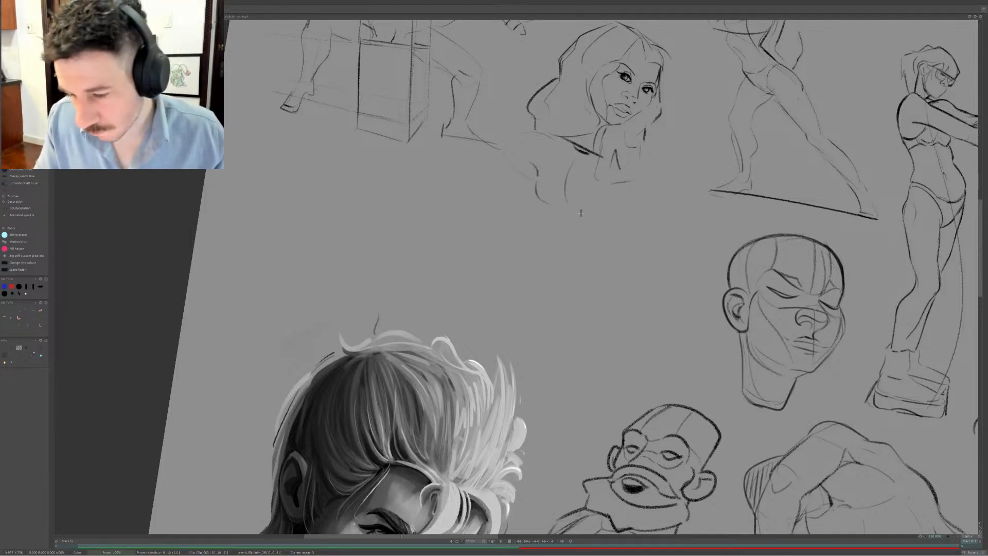
key("ctrl+z")
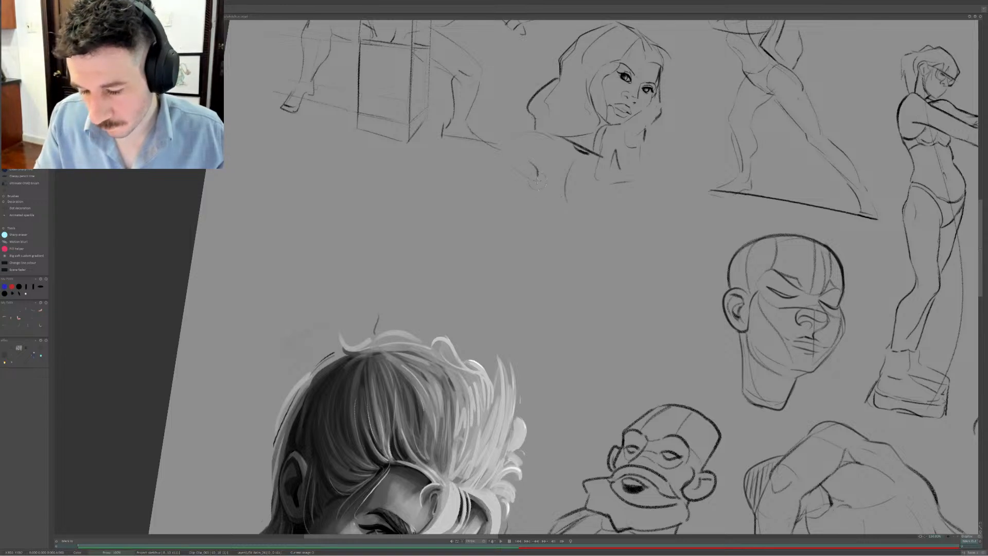
mouse_move(538, 192)
left_mouse_down()
mouse_move(566, 194)
mouse_move(593, 220)
mouse_move(604, 206)
left_mouse_up()
key("ctrl+z")
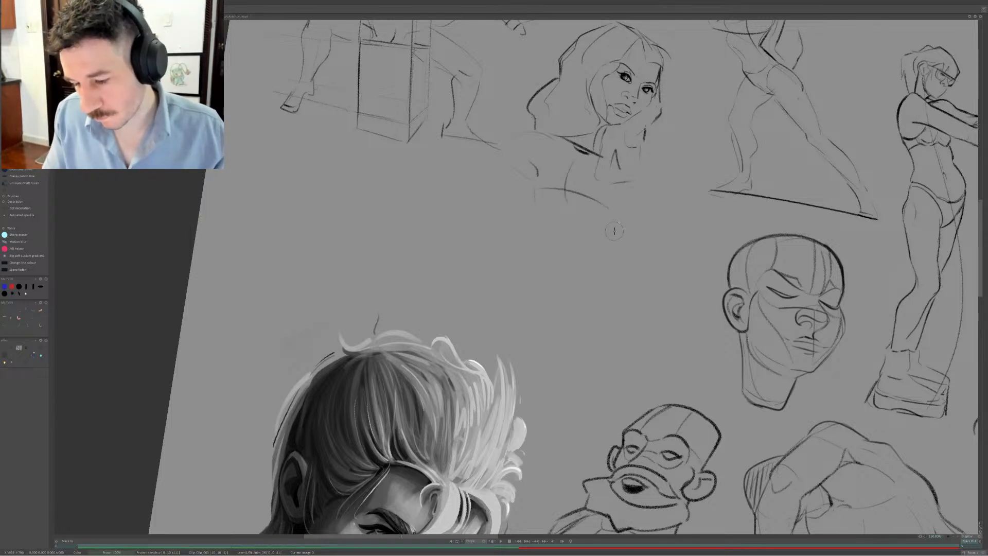
key("ctrl+z")
left_click_drag(547, 190, 599, 207)
key("e")
left_click_drag(570, 170, 566, 212)
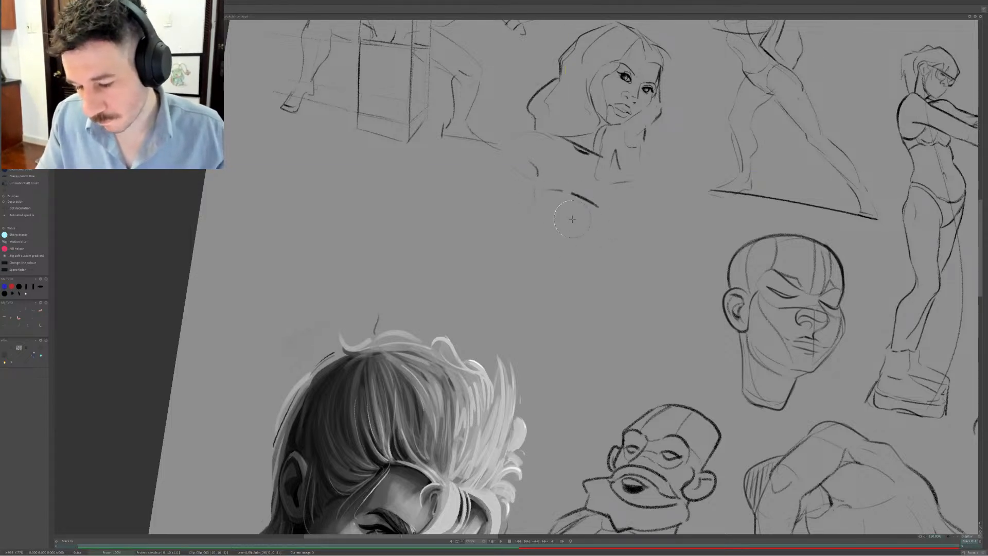
key("e")
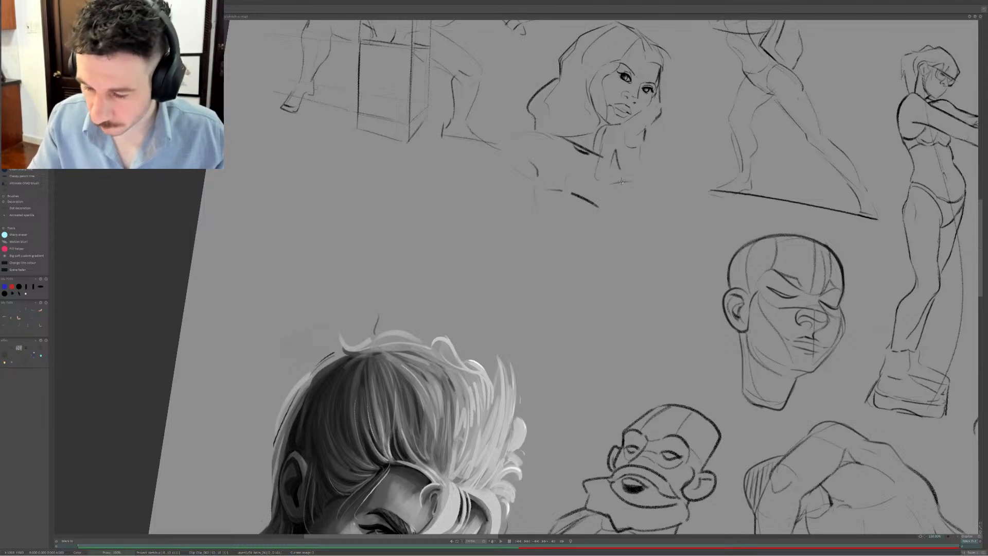
left_click_drag(617, 192, 618, 204)
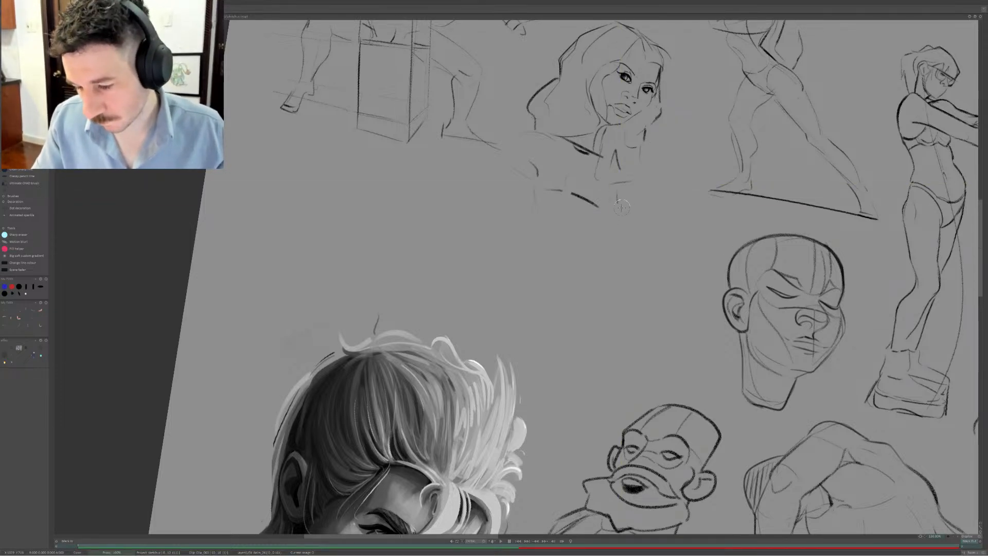
Outline the woman's near shoulder with a dark underarm mark and add a curved ear line inside the near-side hair
left_click(953, 537)
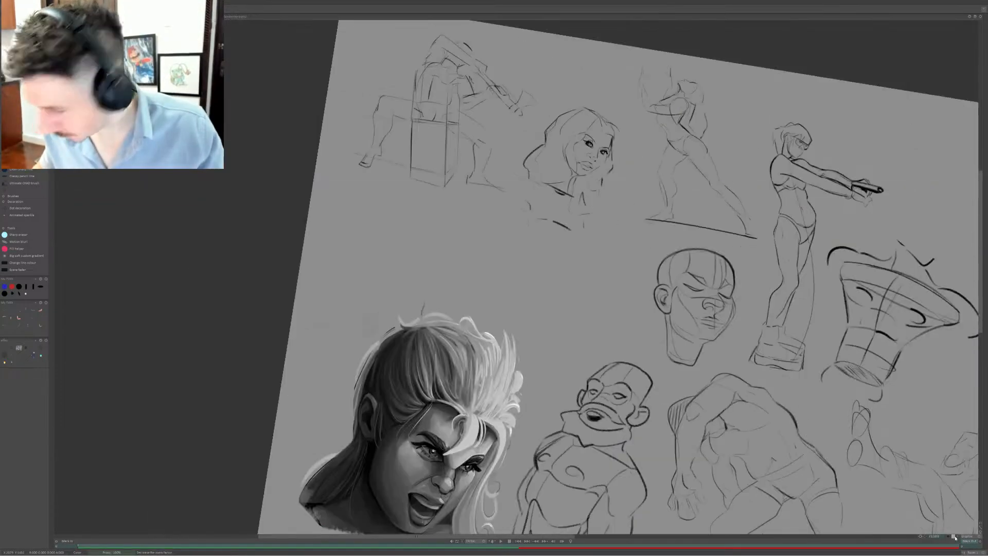
left_click(954, 537)
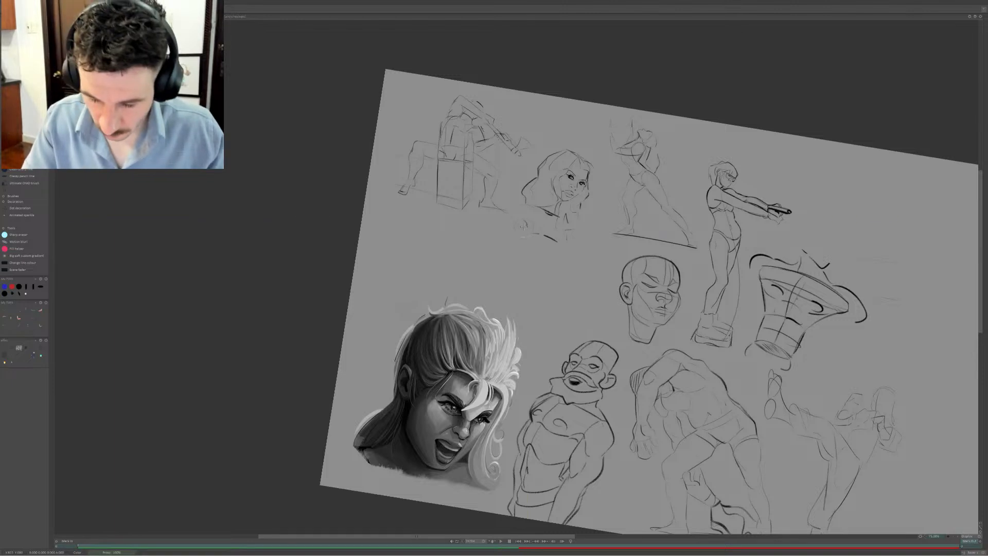
left_click_drag(509, 217, 528, 204)
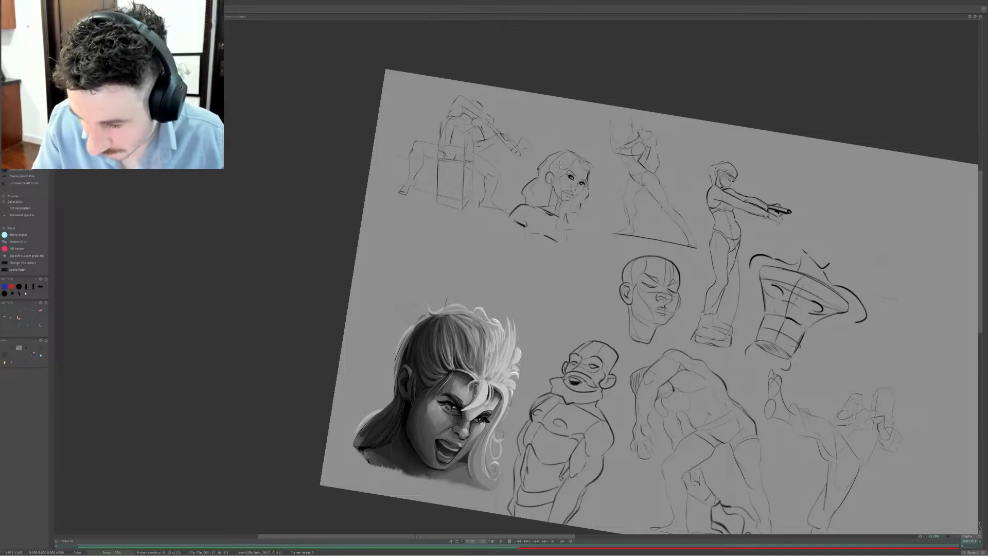
left_click_drag(556, 166, 550, 179)
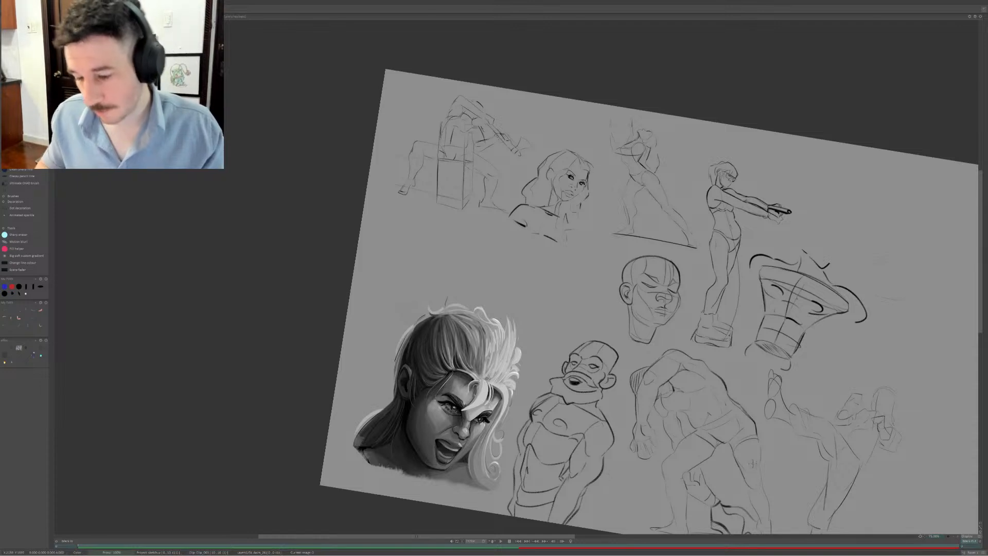
Select the woman's bust with a freehand outline and shift it slightly toward the leaning figure
left_click(20, 44)
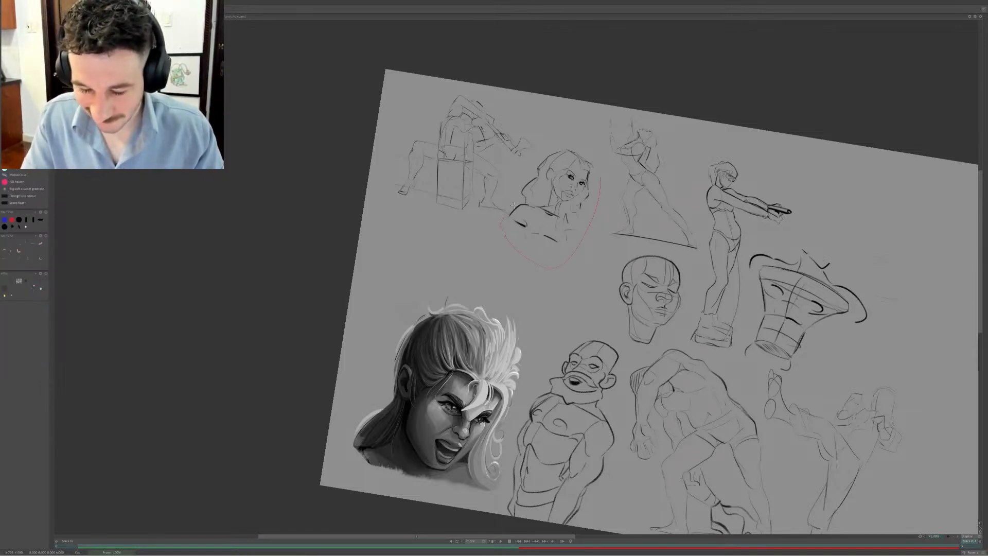
left_click_drag(584, 132, 601, 174)
left_click(567, 198)
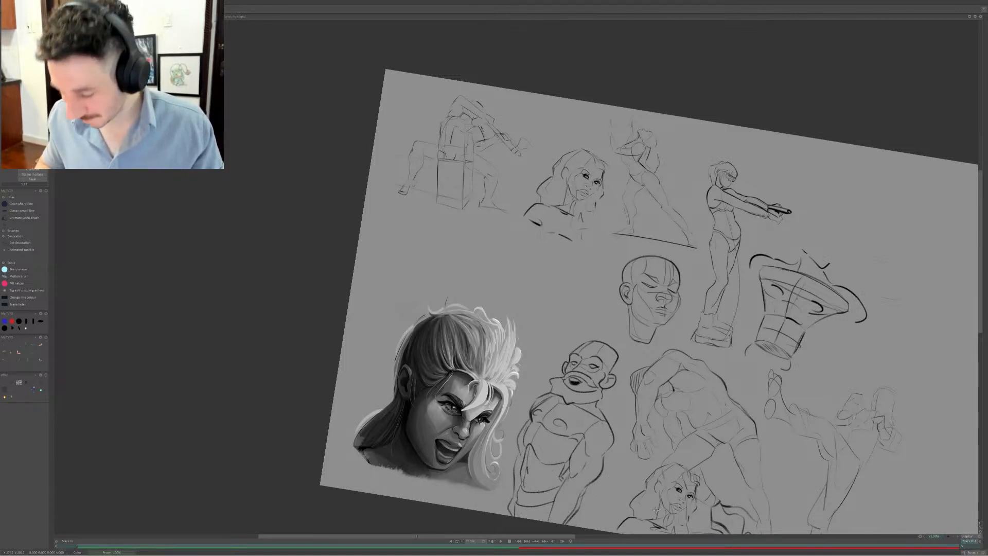
left_click_drag(561, 538, 573, 537)
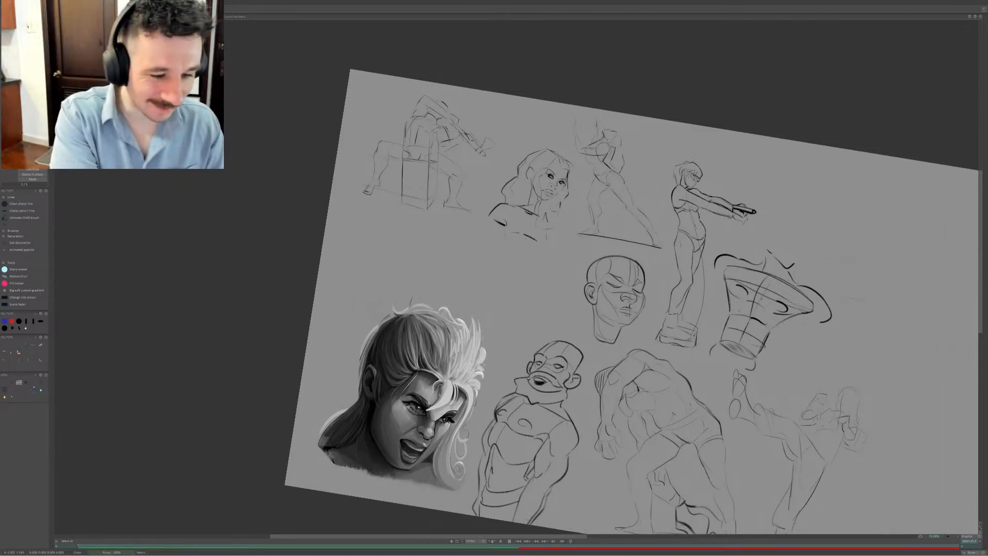
scroll(24, 283, "down", 2)
left_click_drag(541, 271, 550, 323)
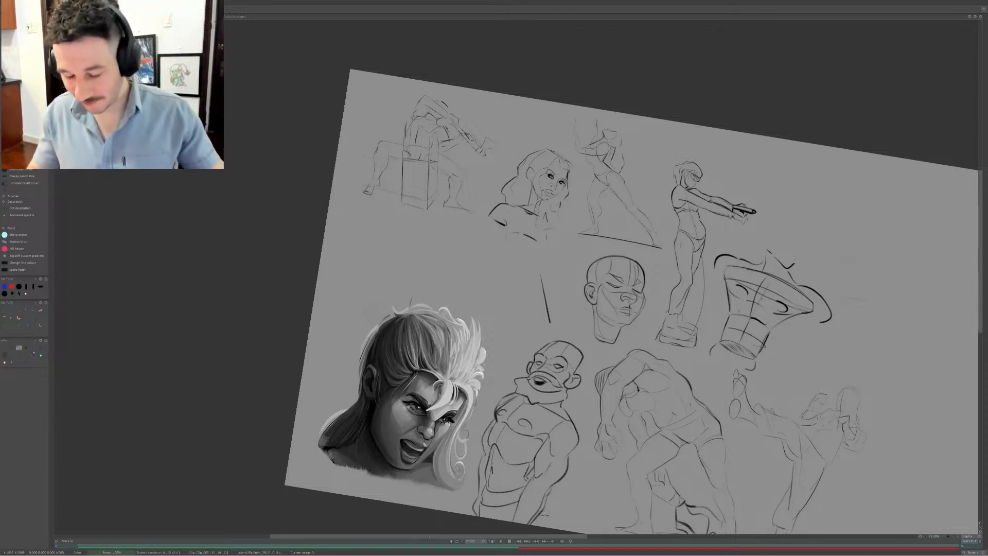
key("ctrl+z")
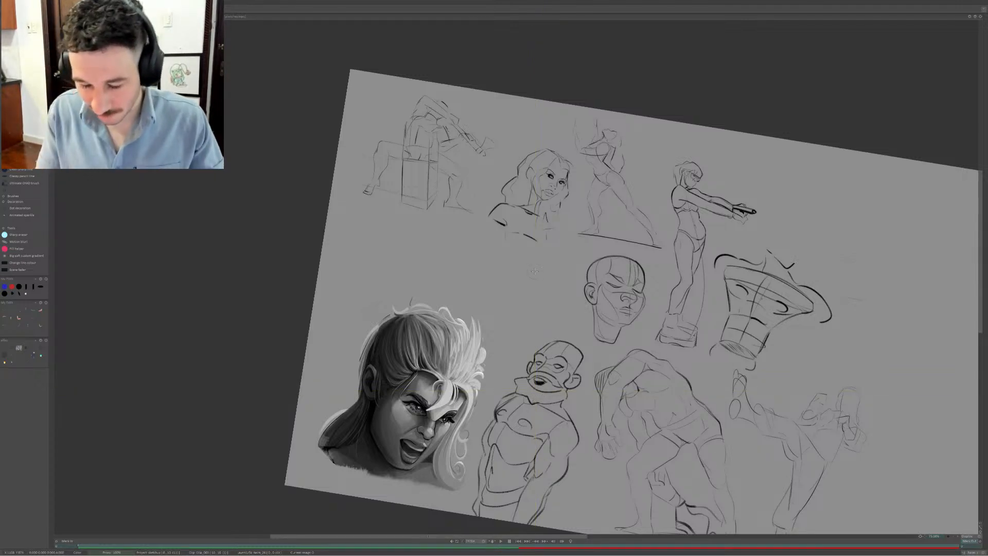
mouse_move(489, 317)
left_mouse_down()
mouse_move(536, 286)
mouse_move(544, 298)
left_mouse_up()
key("ctrl+z")
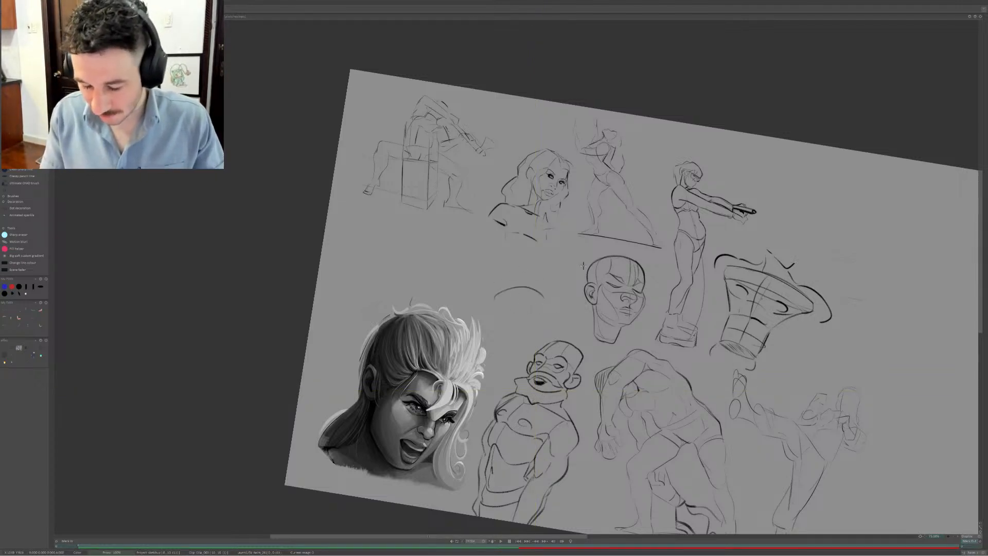
key("ctrl+z")
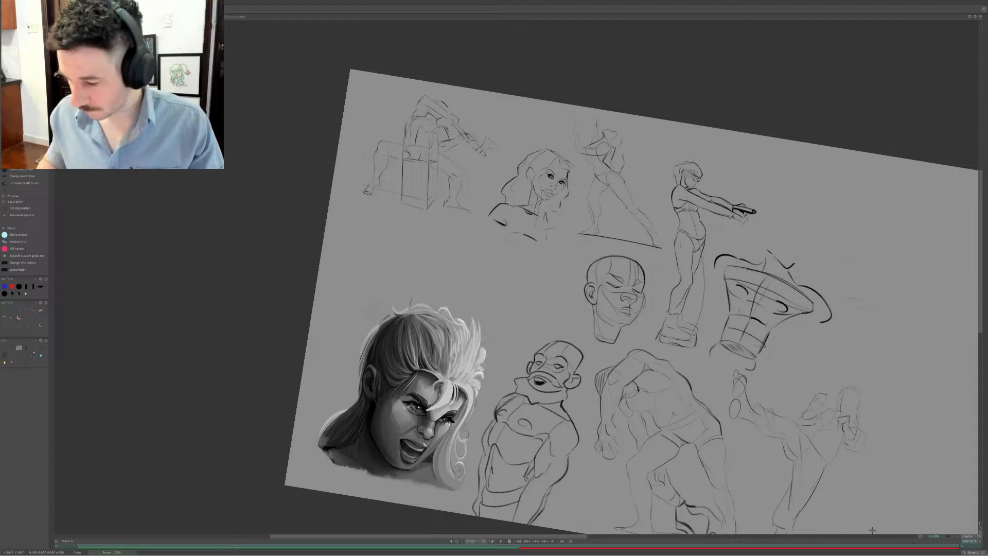
Draw a faint, short vertical line in the empty canvas beyond the pistol to start a new sketch
left_click(958, 538)
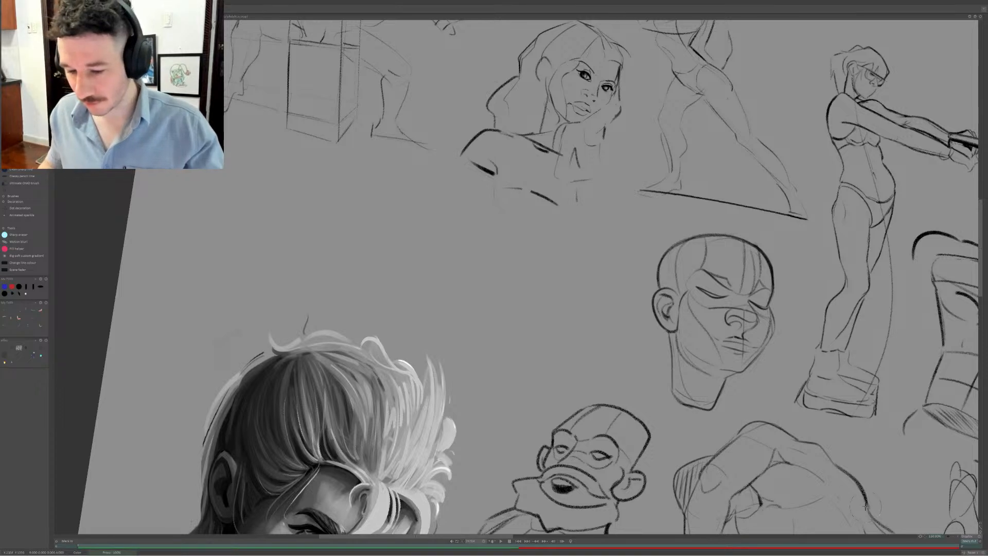
left_click_drag(495, 537, 573, 536)
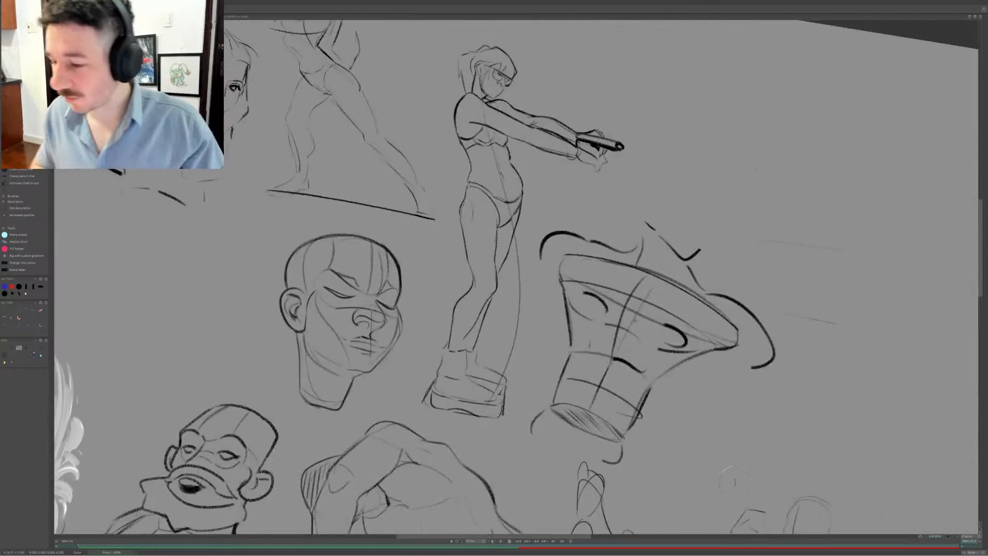
scroll(734, 482, "up", 5)
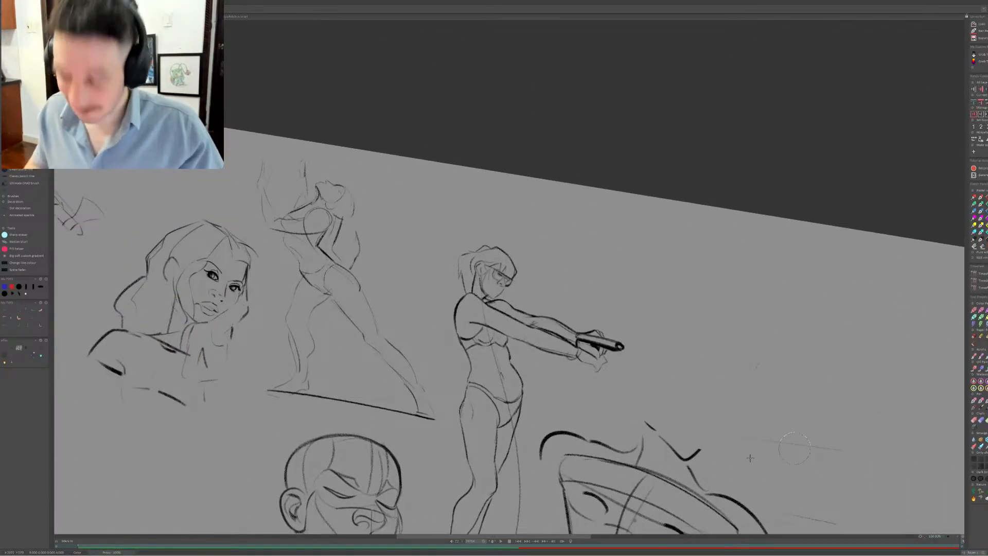
left_click_drag(466, 536, 515, 529)
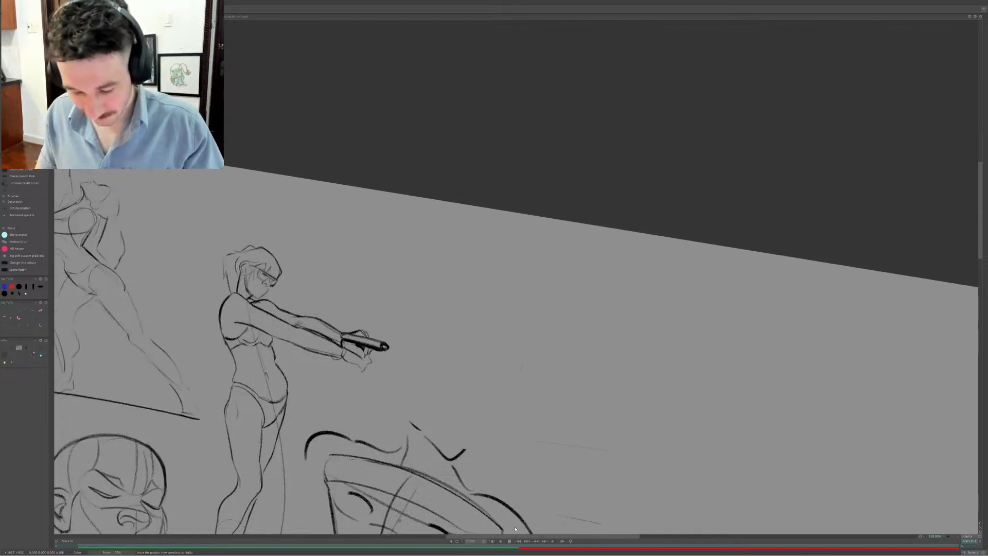
left_click(958, 536)
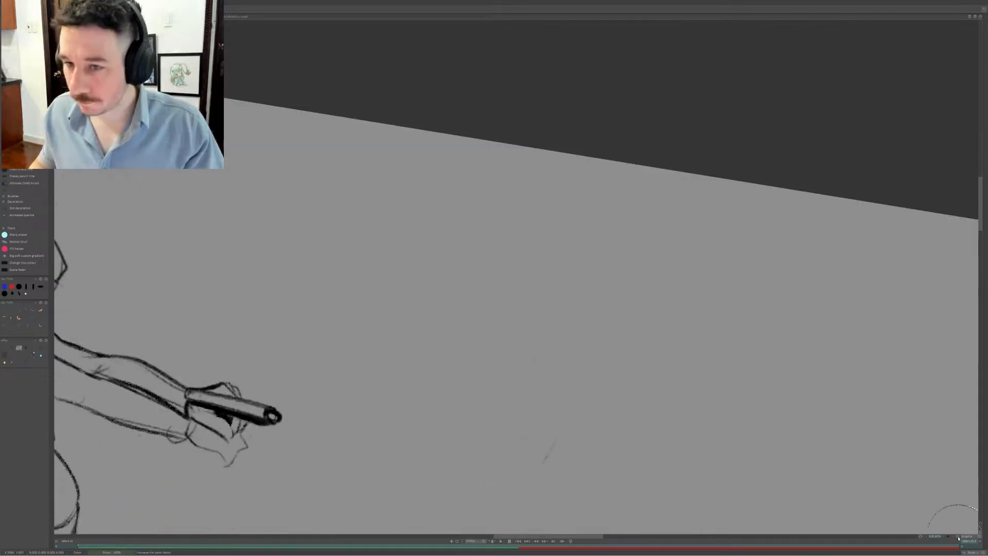
left_click(949, 537)
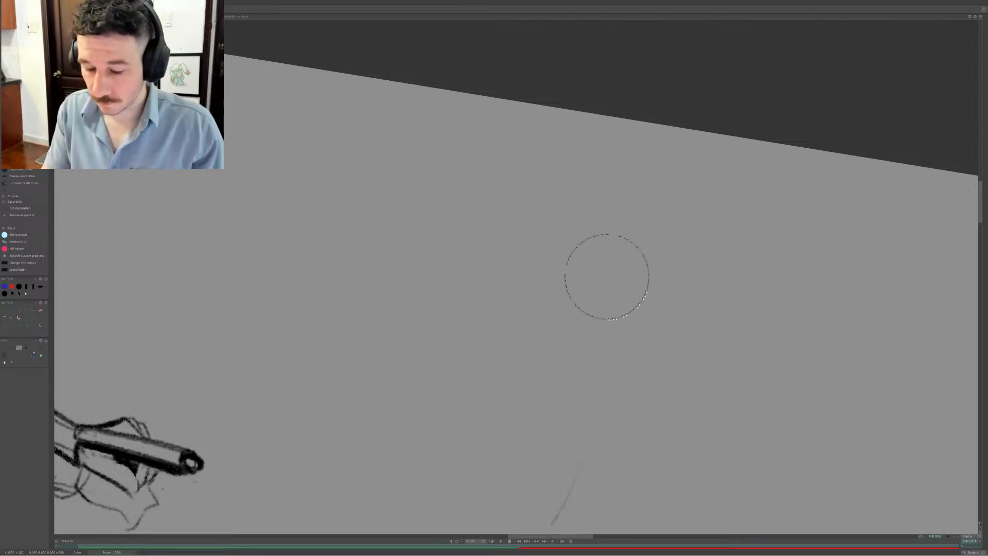
left_click_drag(607, 288, 669, 267)
key("ctrl+z")
mouse_move(552, 276)
left_mouse_down()
mouse_move(564, 284)
mouse_move(560, 267)
mouse_move(577, 296)
left_mouse_up()
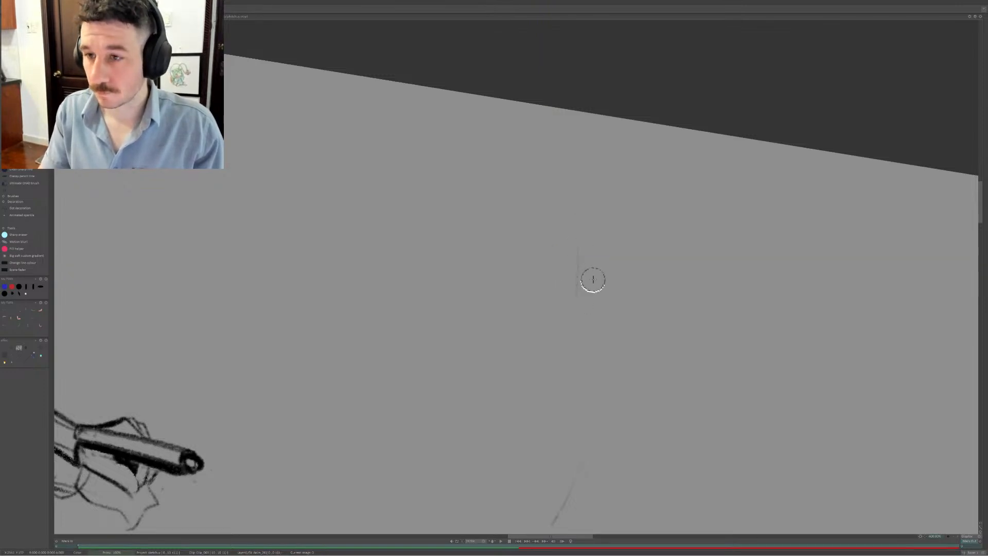
Extend the vertical line into a four-sided block with slanted upper and lower edges and a longer far side
mouse_move(587, 229)
left_mouse_down()
mouse_move(624, 219)
mouse_move(668, 224)
left_mouse_up()
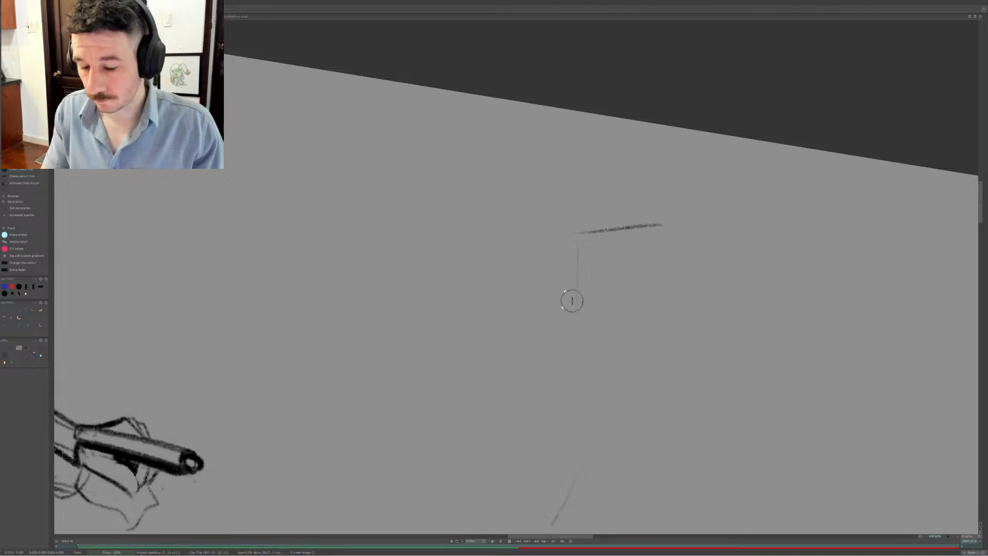
mouse_move(577, 312)
left_mouse_down()
mouse_move(610, 321)
mouse_move(667, 334)
left_mouse_up()
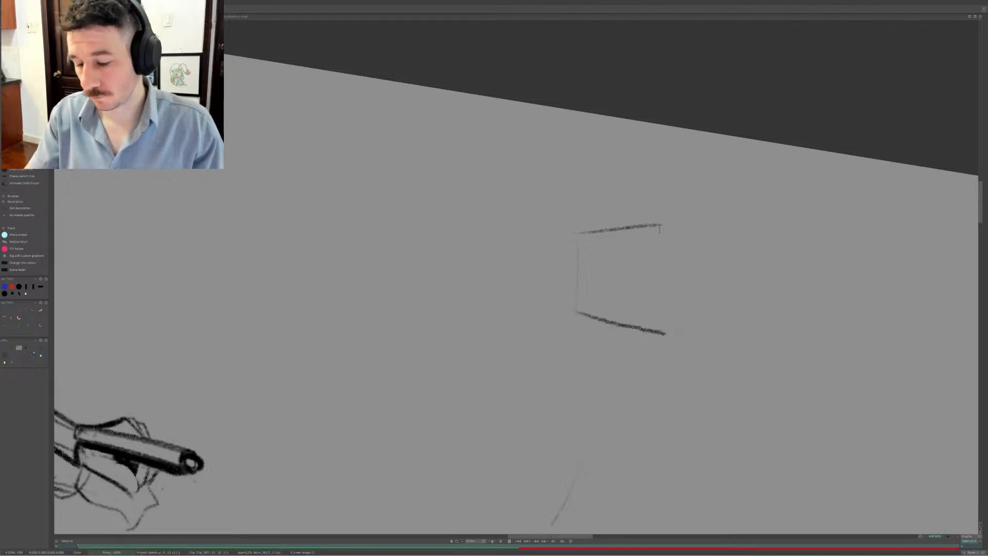
left_click_drag(678, 247, 670, 329)
key("ctrl+z")
left_click_drag(664, 226, 671, 334)
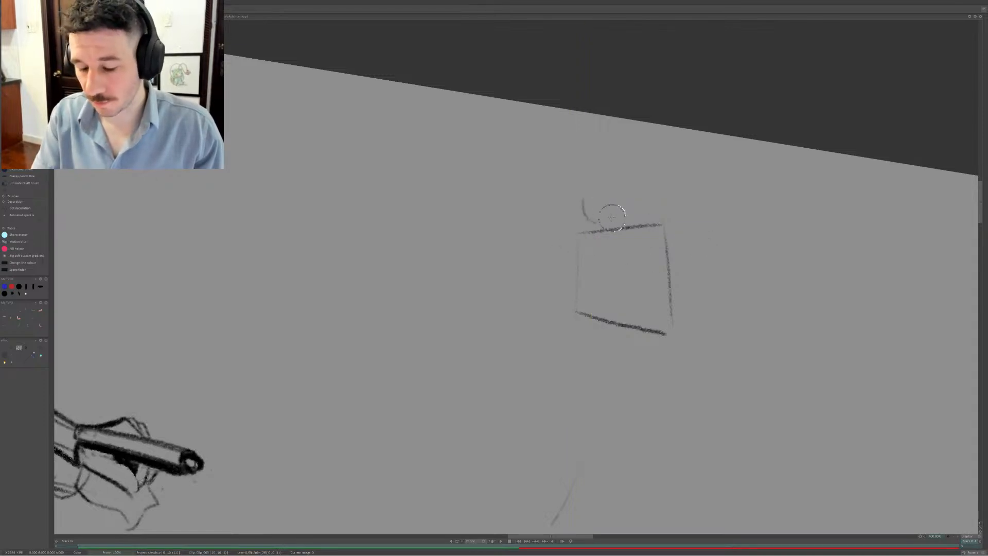
Sketch the thumb's angular base, an inner crease and a faint squared tip above the block
left_click_drag(582, 204, 591, 223)
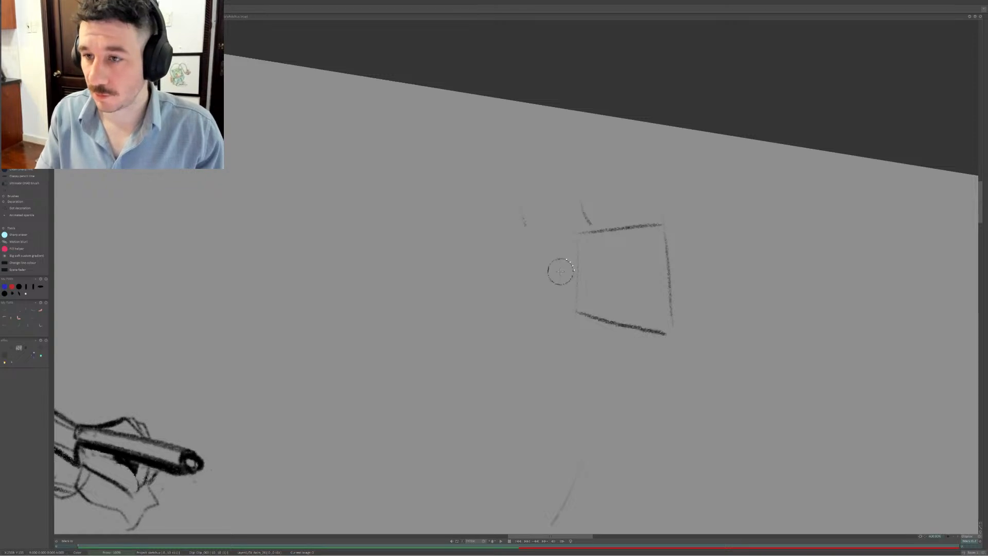
mouse_move(526, 225)
left_mouse_down()
mouse_move(600, 164)
mouse_move(577, 204)
left_mouse_up()
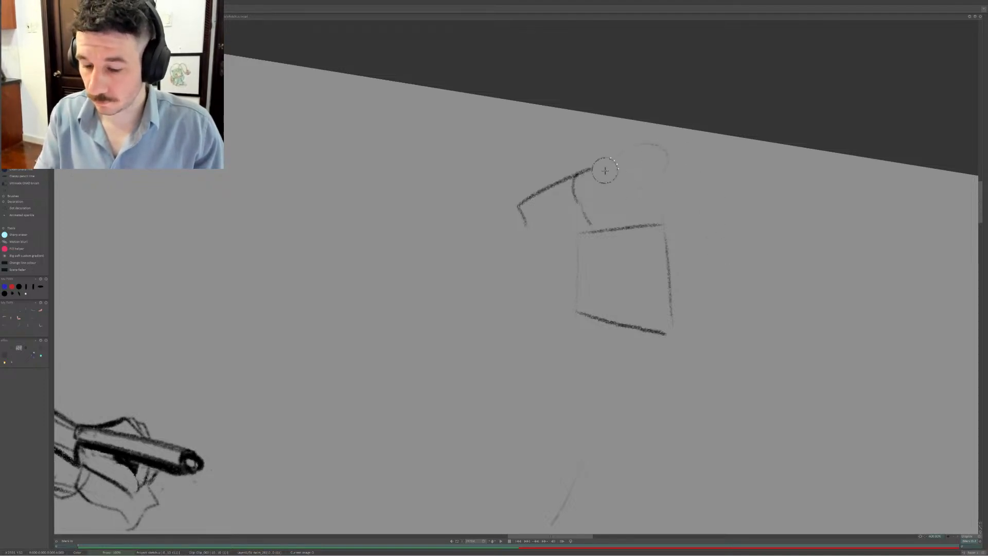
mouse_move(613, 161)
left_mouse_down()
mouse_move(650, 148)
mouse_move(676, 177)
left_mouse_up()
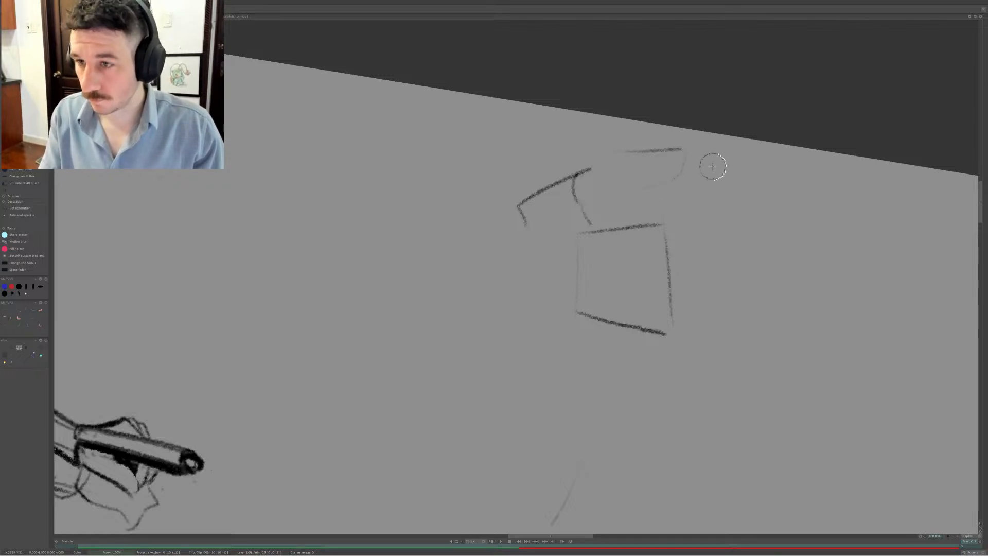
Sketch a tapering finger shape off the block's far side, with a joint line across it and a short diagonal beneath
left_click_drag(655, 222, 753, 268)
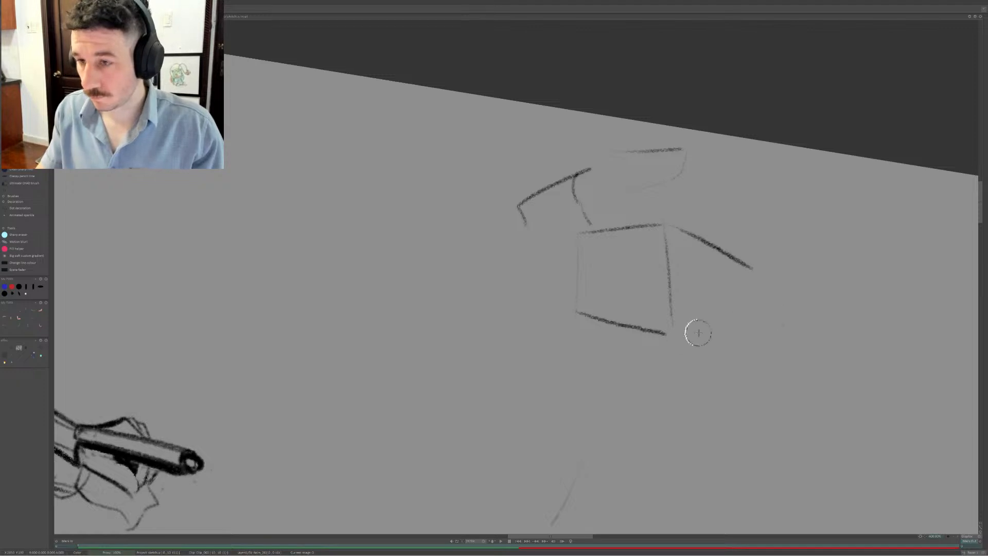
key("ctrl+z")
mouse_move(672, 226)
left_mouse_down()
mouse_move(747, 259)
mouse_move(736, 271)
mouse_move(674, 233)
mouse_move(755, 258)
left_mouse_up()
key("ctrl+z")
left_click_drag(684, 295, 757, 291)
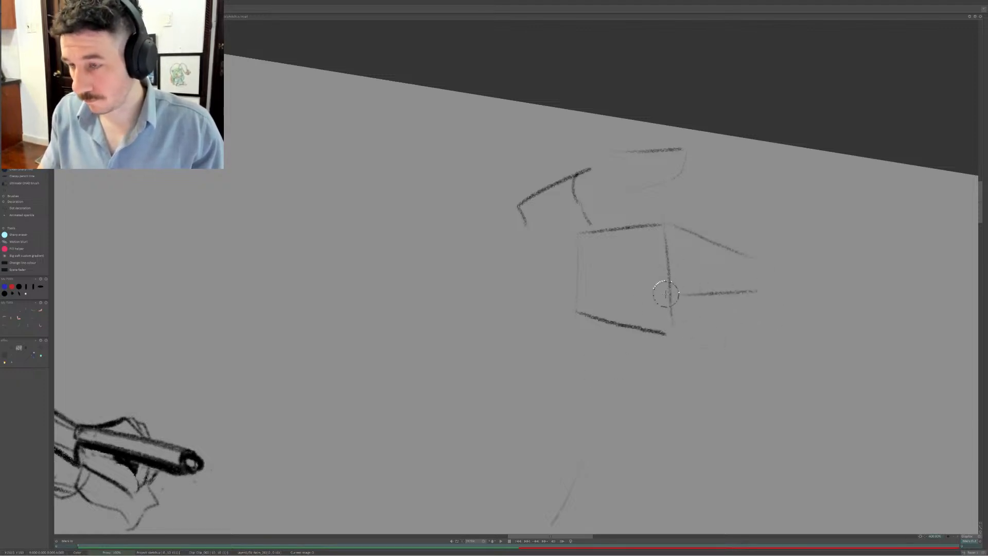
left_click_drag(733, 257, 726, 295)
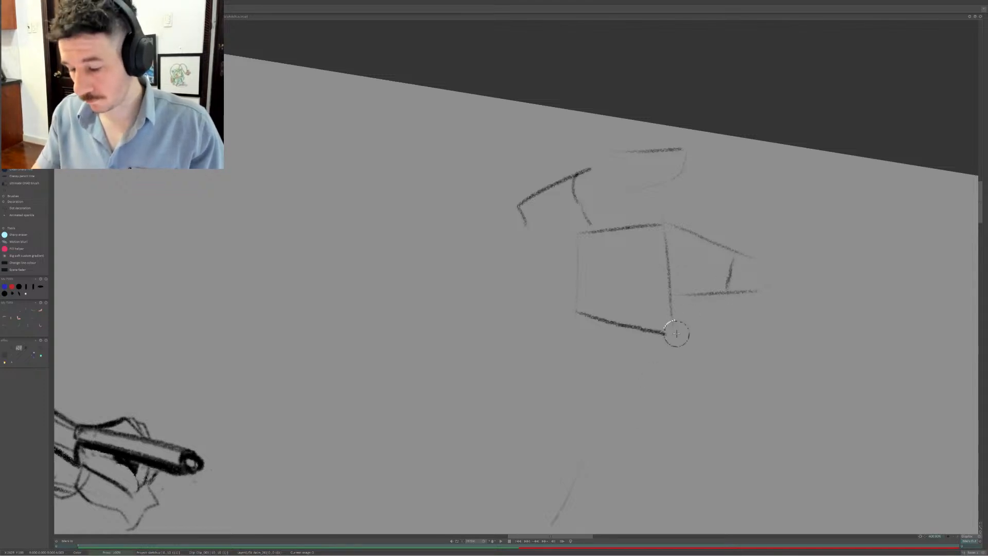
left_click_drag(684, 324, 695, 303)
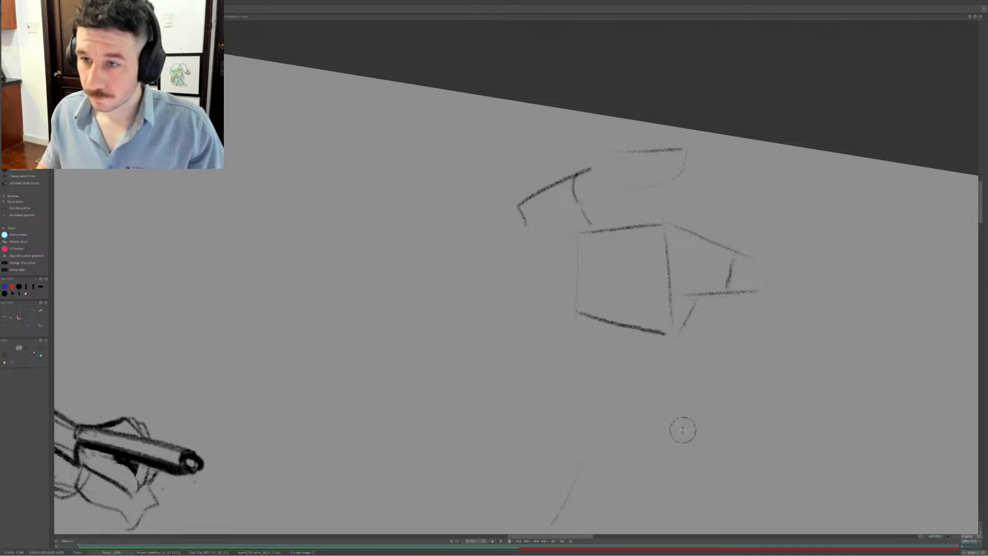
Draw a short diagonal wrist line running outward from the corner of the thumb's base
left_click_drag(531, 238, 547, 282)
key("ctrl+z")
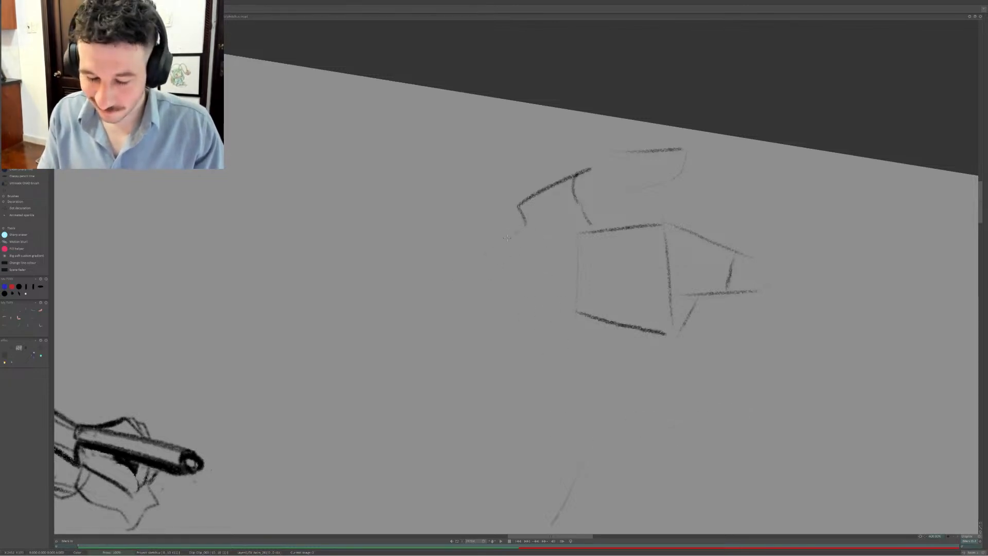
left_click_drag(489, 249, 480, 259)
left_click_drag(537, 237, 559, 301)
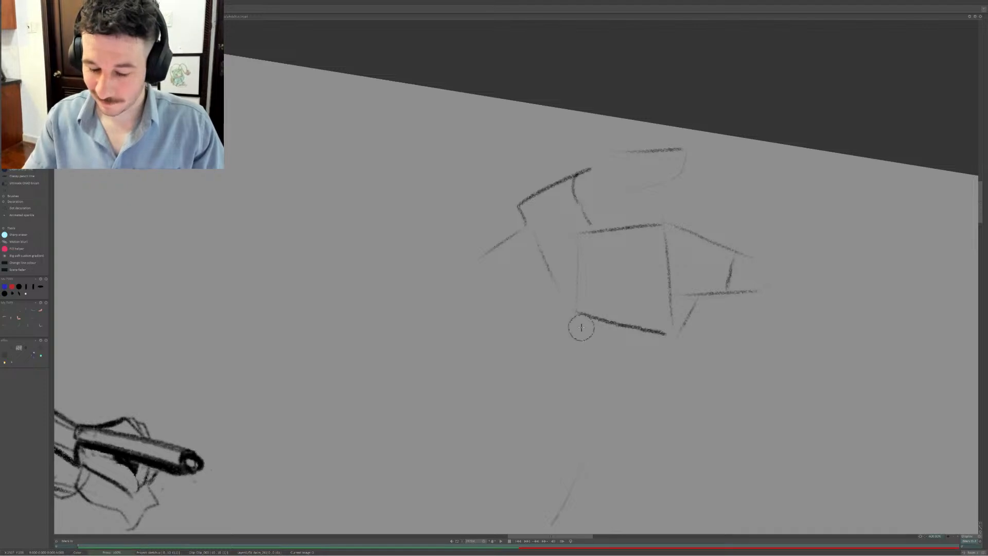
key("ctrl+z")
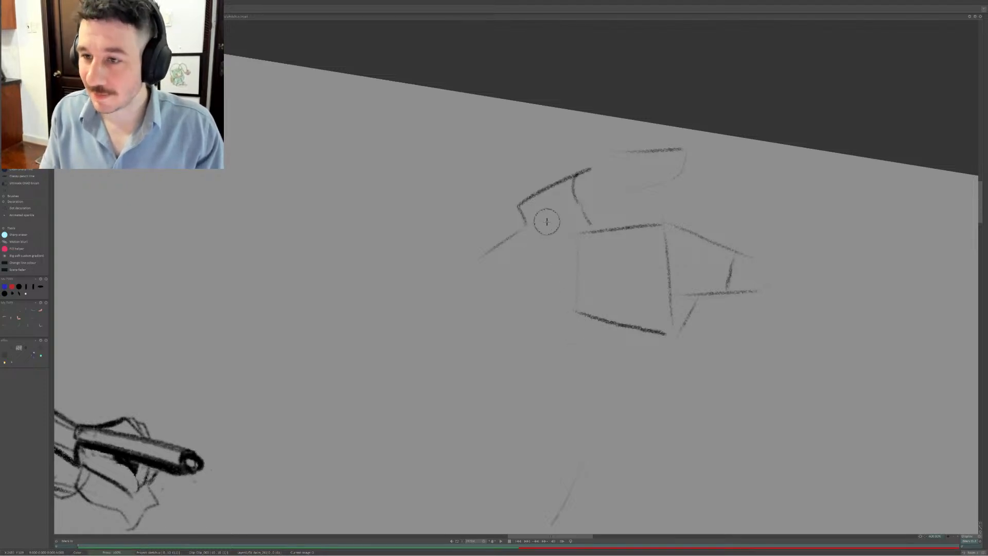
Sketch the thumb's underside with lines from the block's near corner to the tip, and outline the thumbnail
left_click_drag(556, 224, 611, 225)
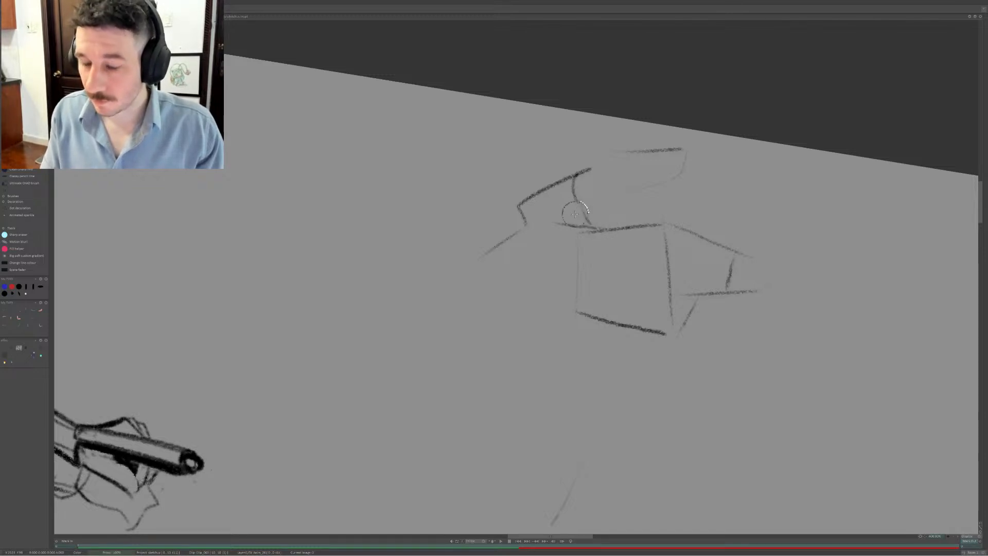
mouse_move(558, 222)
left_mouse_down()
mouse_move(598, 188)
mouse_move(663, 186)
left_mouse_up()
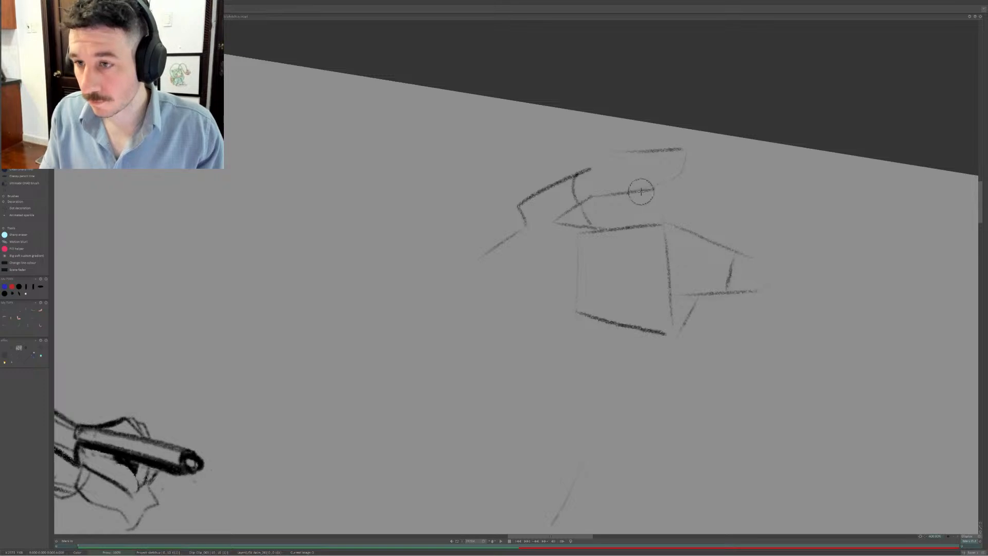
left_click_drag(585, 228, 682, 176)
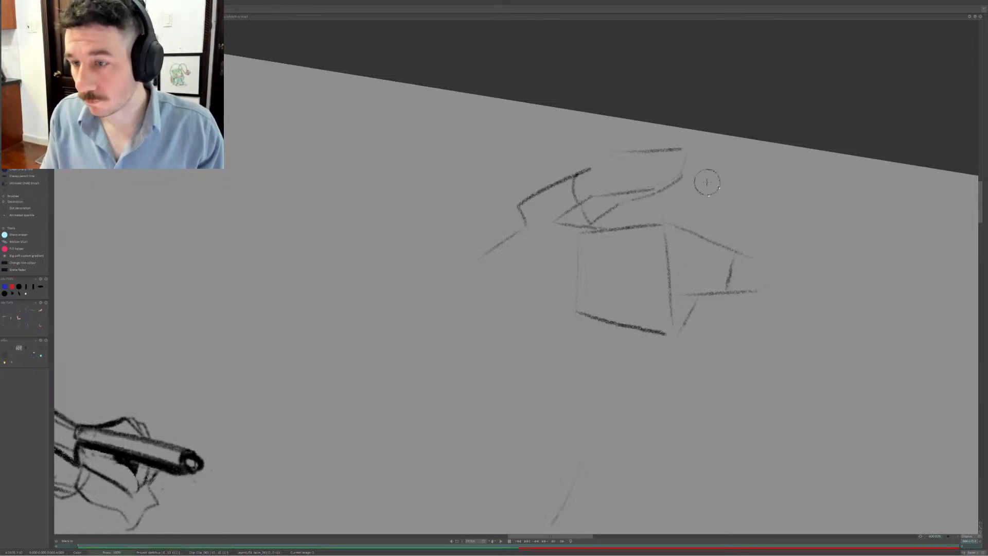
mouse_move(617, 185)
left_mouse_down()
mouse_move(677, 172)
mouse_move(688, 152)
mouse_move(698, 159)
mouse_move(677, 155)
mouse_move(684, 163)
mouse_move(681, 145)
mouse_move(659, 165)
left_mouse_up()
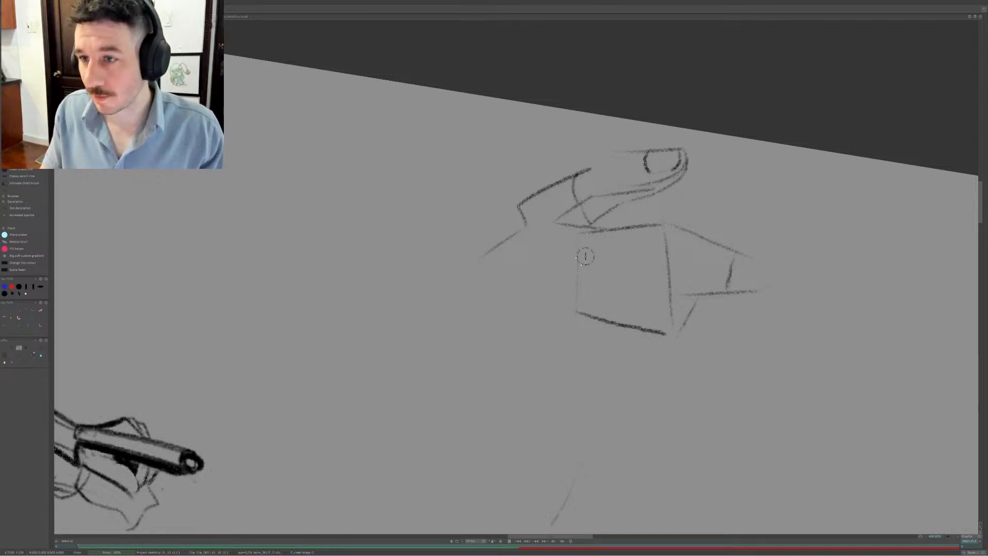
Rework the thumb's upper contour with a rounded knuckle that joins the base to the nail segment
key("ctrl+z")
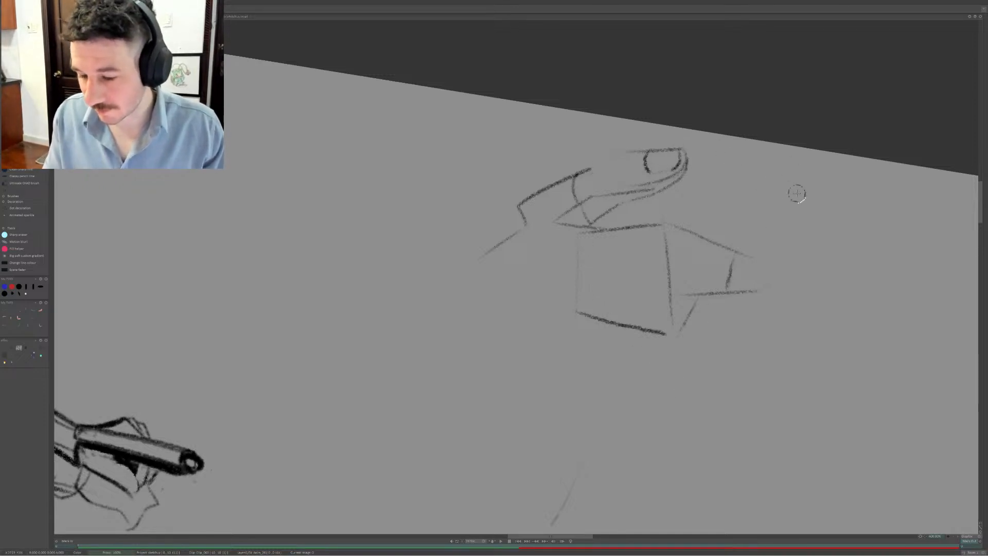
key("e")
mouse_move(579, 164)
left_mouse_down()
mouse_move(525, 200)
mouse_move(585, 159)
mouse_move(515, 192)
mouse_move(604, 155)
left_mouse_up()
key("b")
key("ctrl+z")
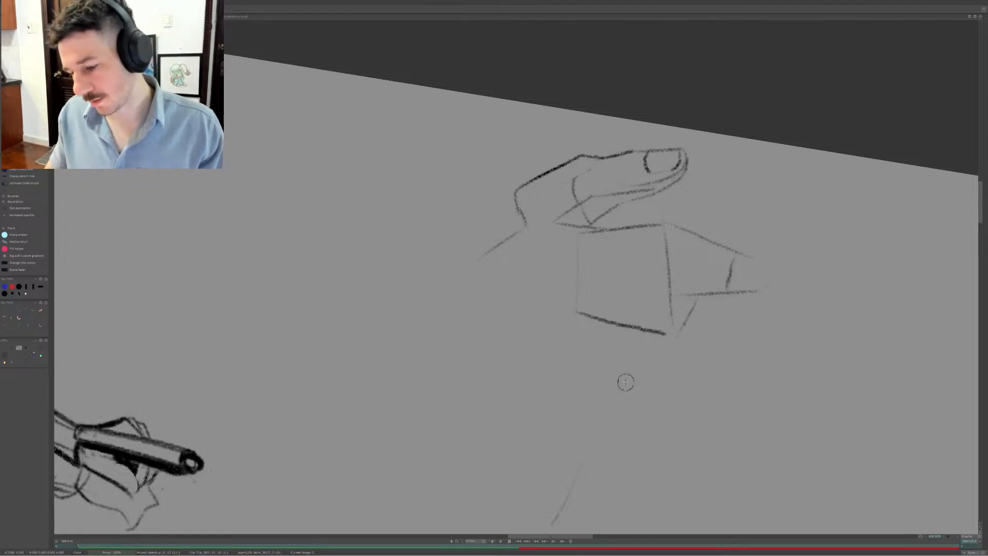
Lighten the contour at the thumb's base with the eraser and redraw it as one curve flowing into the wrist line
key("b")
key("e")
mouse_move(593, 163)
left_mouse_down()
mouse_move(539, 178)
mouse_move(521, 223)
left_mouse_up()
key("b")
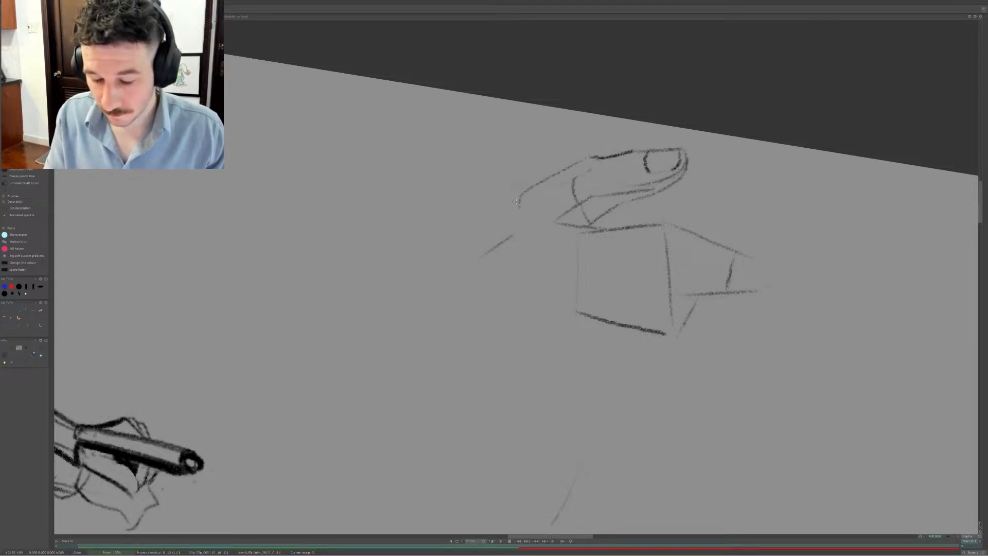
left_click_drag(516, 202, 501, 242)
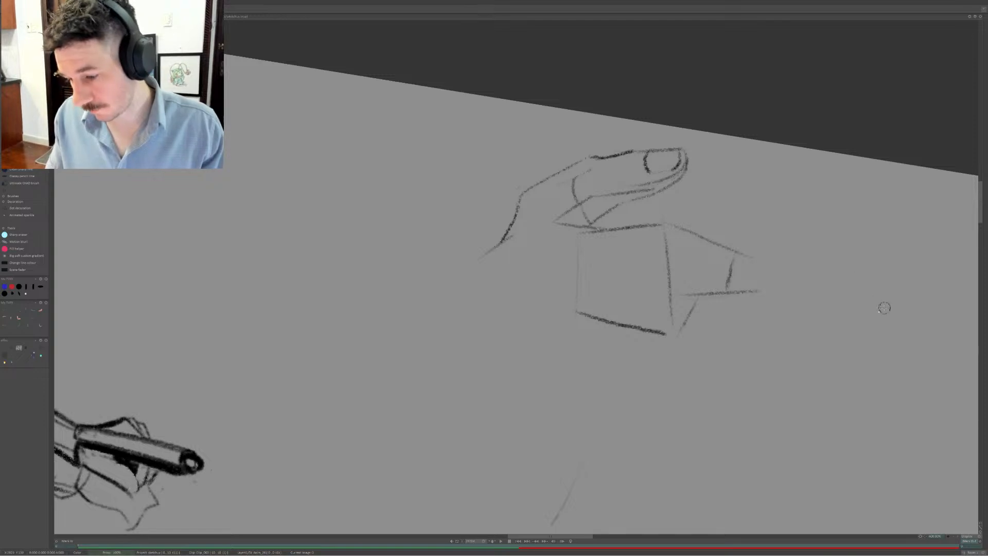
Darken the underside and rounded end of the thumb tip and add a faint curve behind the nail
key("e")
mouse_move(653, 189)
left_mouse_down()
mouse_move(619, 187)
mouse_move(640, 183)
mouse_move(590, 203)
mouse_move(691, 159)
mouse_move(676, 158)
mouse_move(687, 164)
mouse_move(686, 151)
mouse_move(670, 184)
mouse_move(643, 200)
mouse_move(690, 163)
left_mouse_up()
key("b")
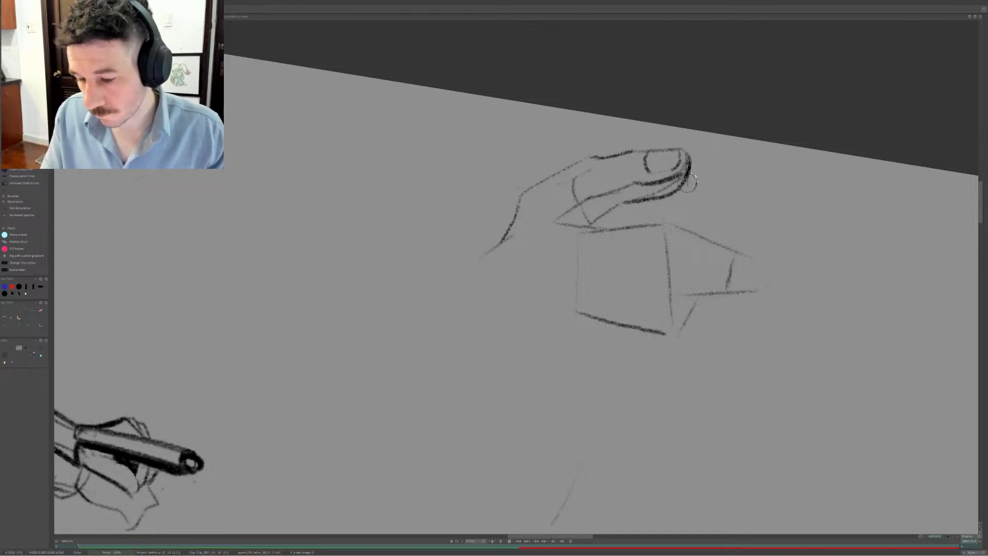
key("ctrl+z")
mouse_move(624, 202)
left_mouse_down()
mouse_move(660, 195)
mouse_move(689, 155)
left_mouse_up()
key("ctrl+z")
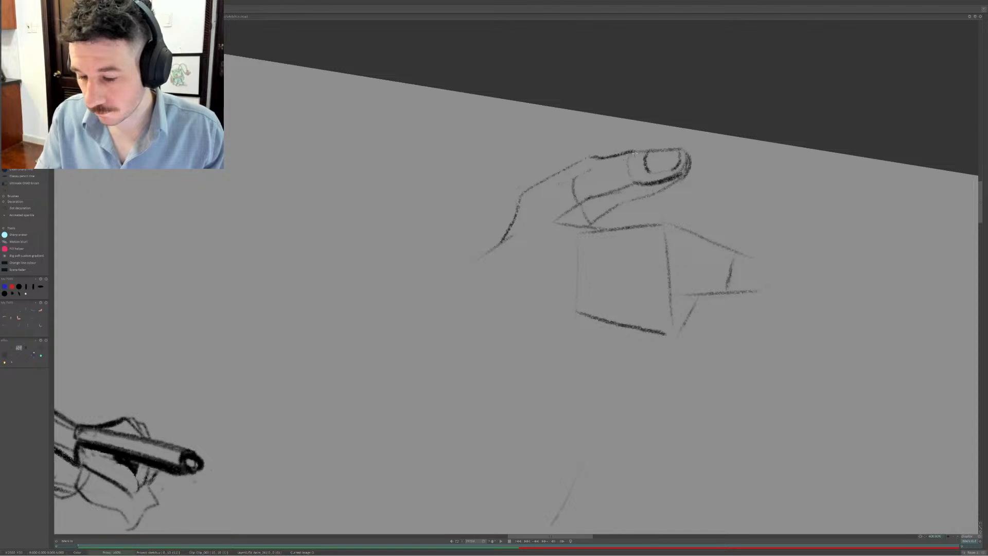
mouse_move(632, 153)
left_mouse_down()
mouse_move(617, 175)
mouse_move(633, 160)
mouse_move(623, 154)
mouse_move(659, 143)
mouse_move(608, 157)
mouse_move(647, 148)
left_mouse_up()
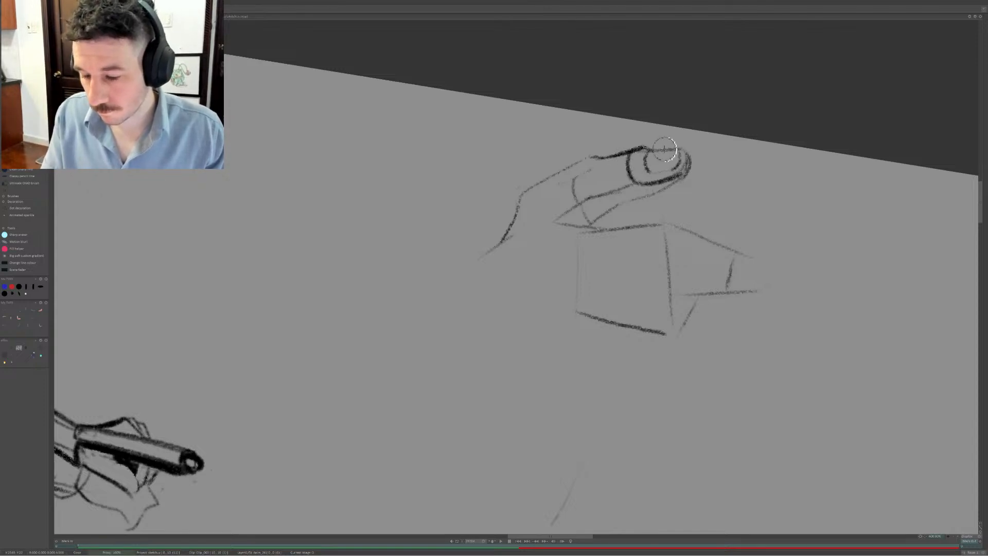
key("ctrl+z")
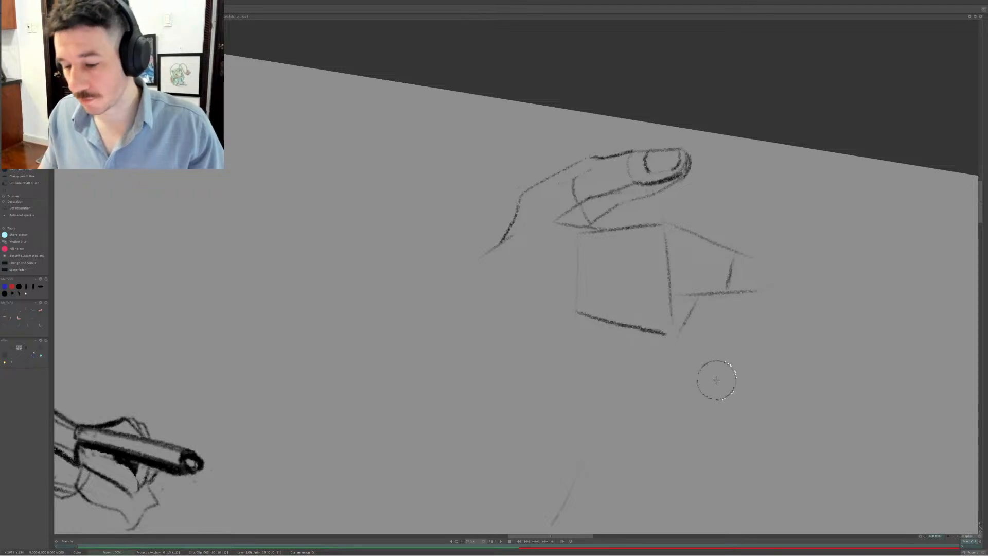
Erase the upper end of the thumb's inner crease and draw a darker, downward-sloping lower edge on the finger shape
key("e")
left_click_drag(594, 174, 559, 187)
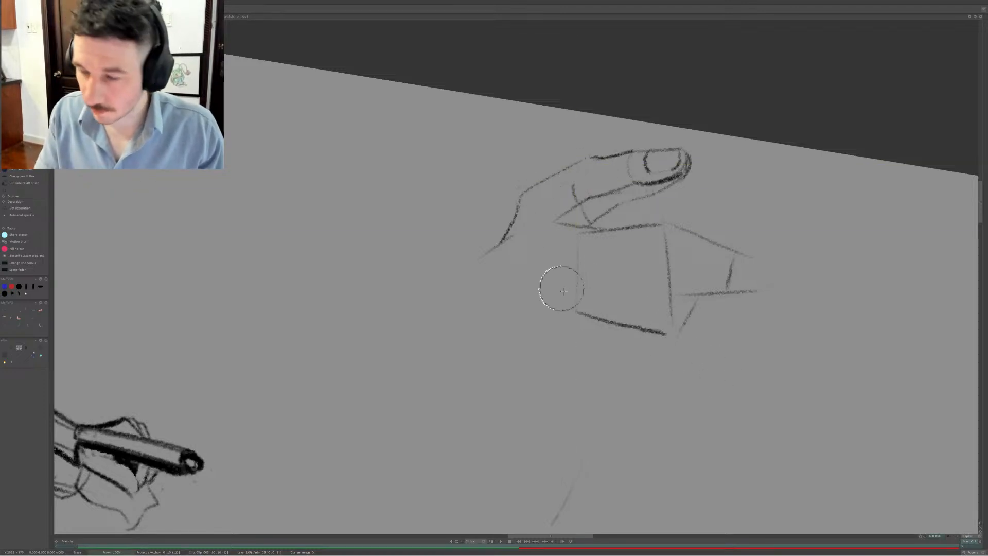
left_click_drag(767, 296, 756, 261)
key("e")
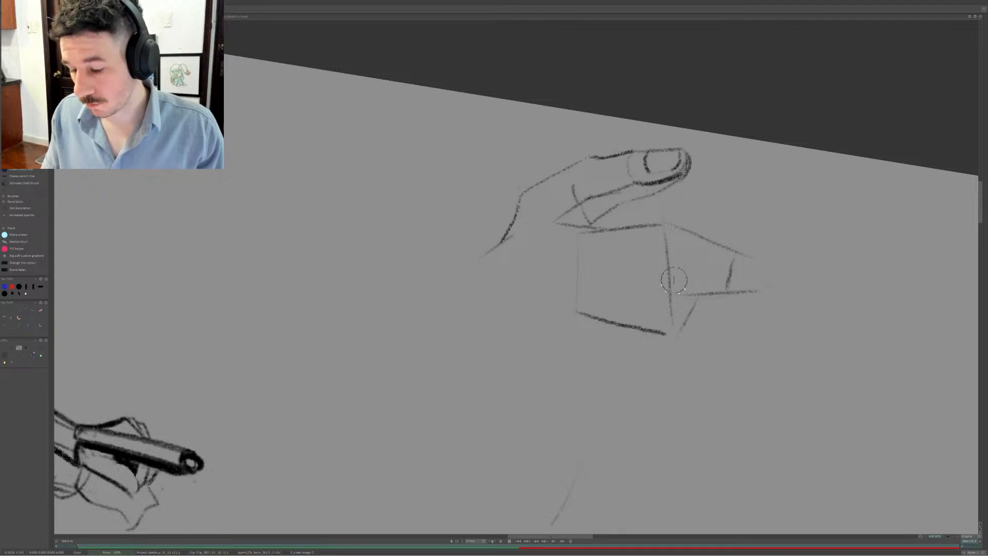
left_click_drag(672, 281, 775, 296)
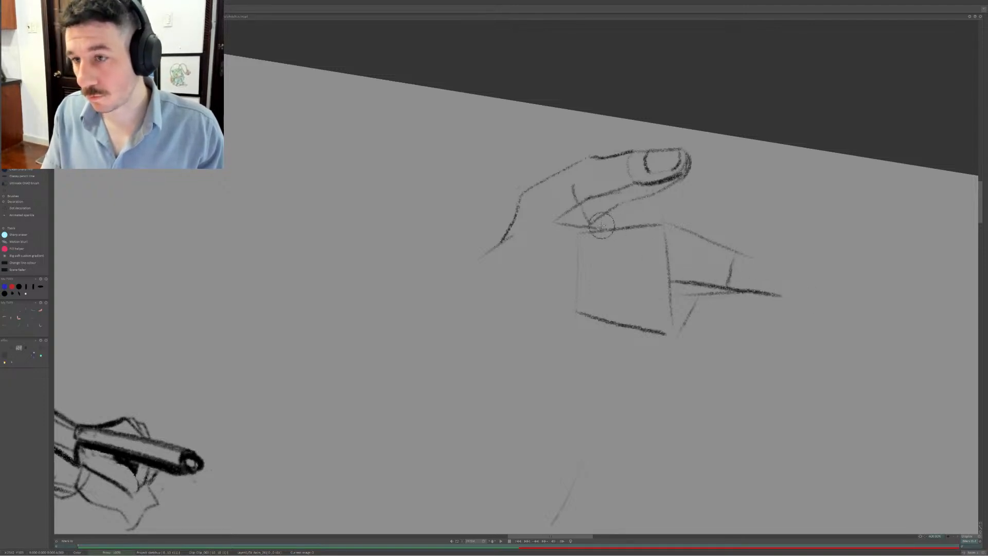
Darken the palm's upper edge from the thumb base to the finger and draw both sides of an upward-bent finger segment
mouse_move(619, 204)
left_mouse_down()
mouse_move(615, 226)
mouse_move(723, 241)
mouse_move(735, 268)
mouse_move(788, 272)
mouse_move(815, 248)
left_mouse_up()
mouse_move(733, 251)
left_mouse_down()
mouse_move(792, 212)
mouse_move(784, 231)
left_mouse_up()
key("ctrl+z")
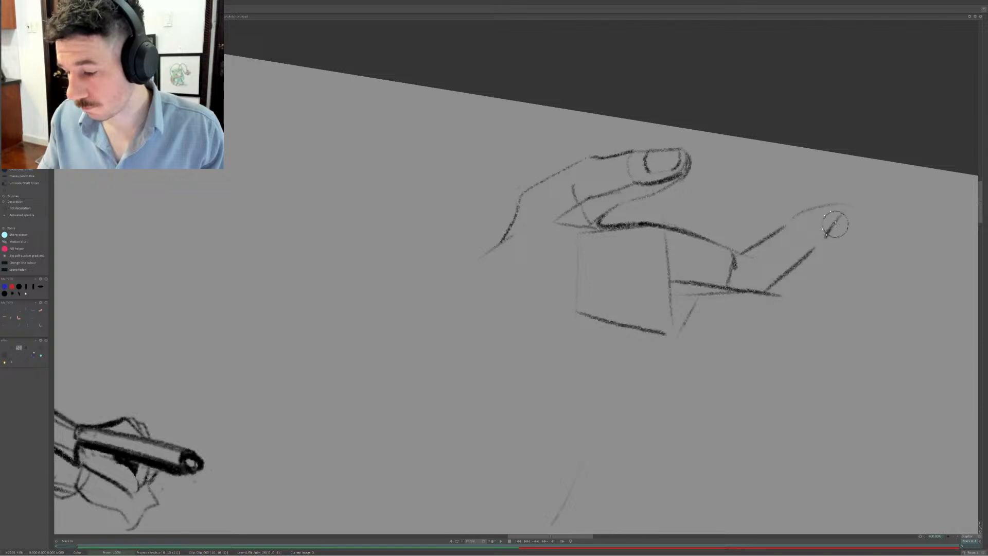
key("ctrl+z")
key("ctrl+z")
left_click_drag(785, 227, 827, 197)
key("ctrl+z")
left_click_drag(784, 226, 813, 202)
left_click_drag(823, 194, 844, 208)
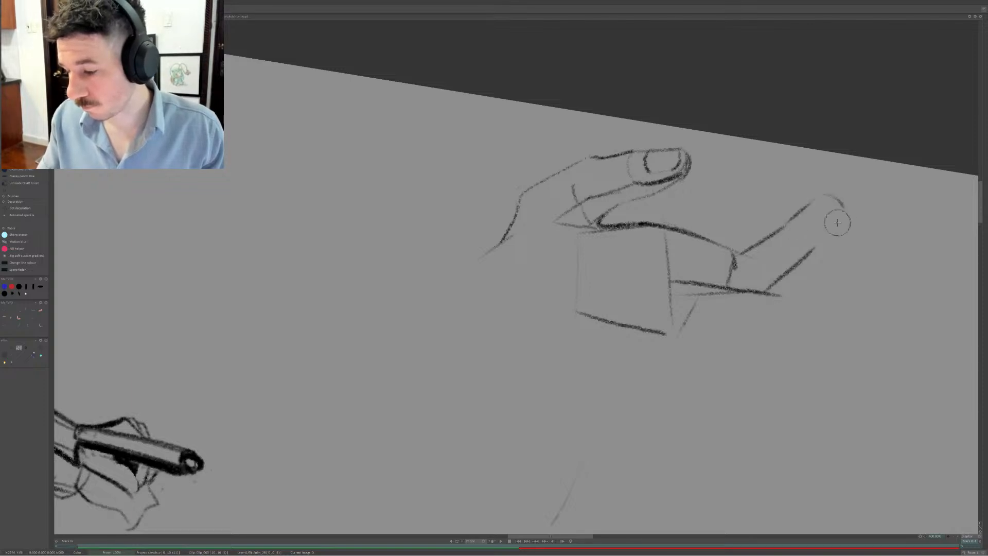
key("ctrl+z")
key("ctrl+z")
left_click_drag(784, 227, 843, 207)
key("ctrl+z")
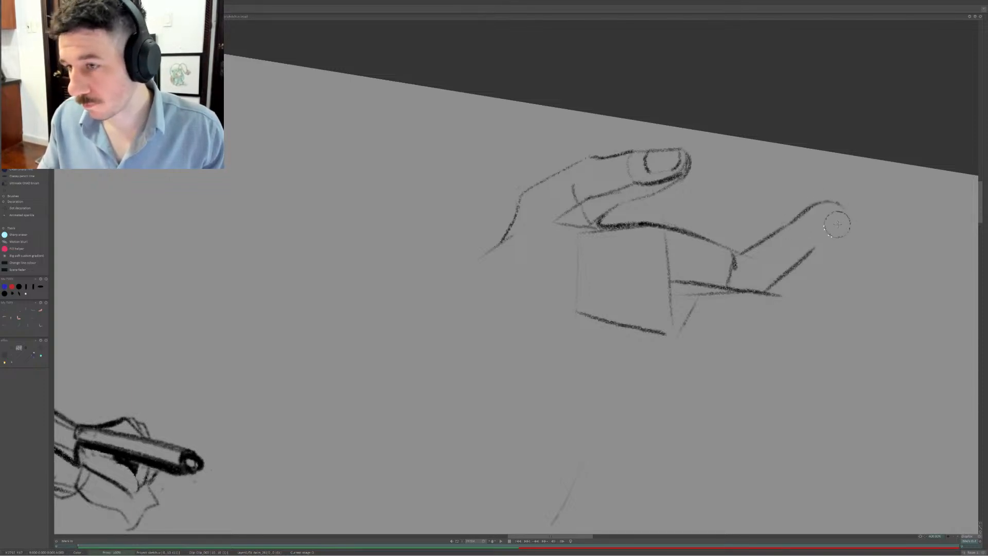
key("ctrl+z")
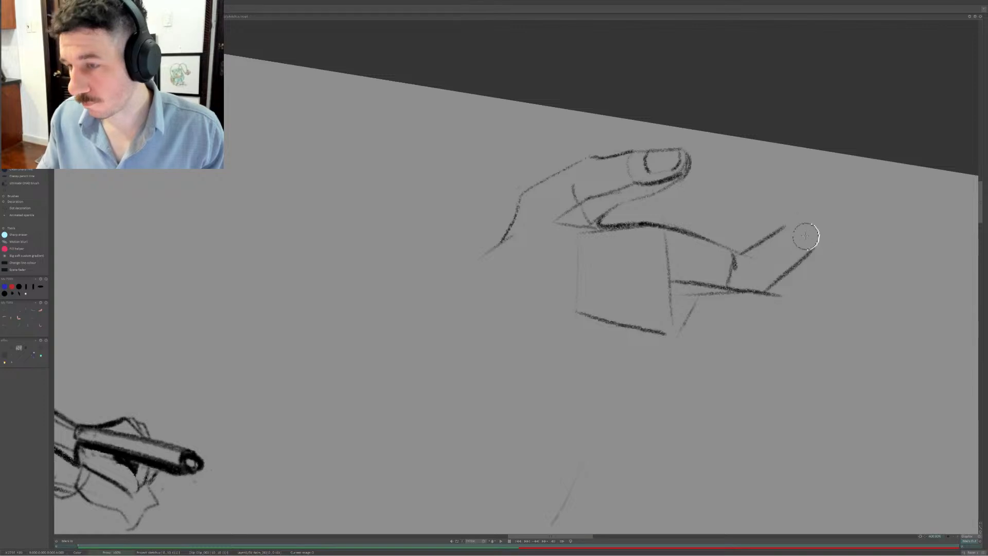
Draw the rounded fingertip and join it to both sides of the upward-bent finger segment
mouse_move(828, 195)
left_mouse_down()
mouse_move(834, 227)
mouse_move(841, 219)
mouse_move(809, 253)
left_mouse_up()
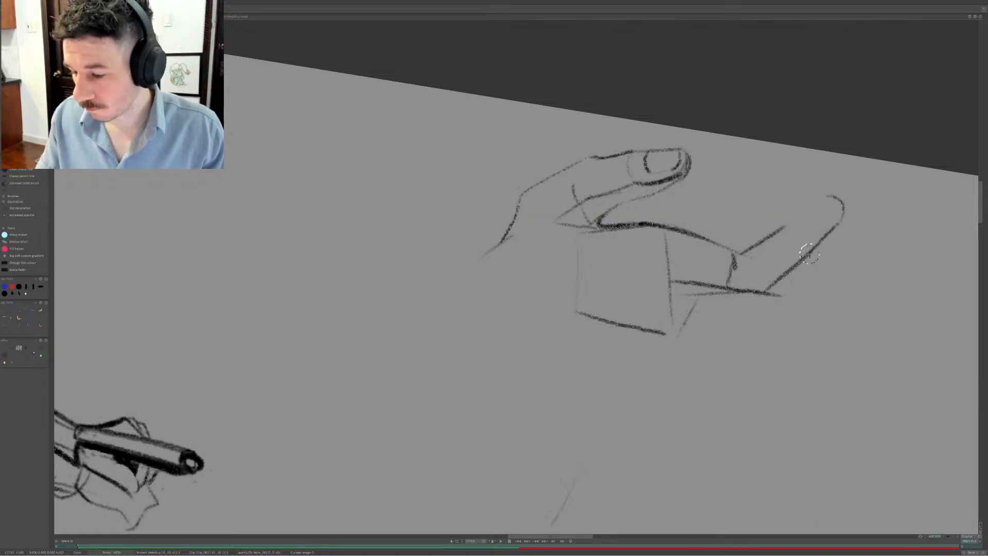
key("ctrl+z")
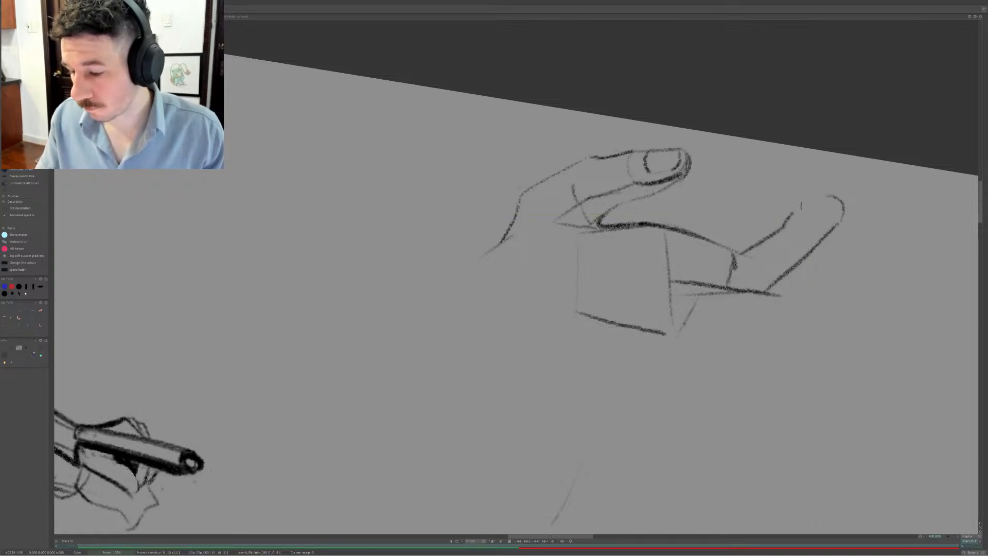
left_click_drag(828, 195, 766, 241)
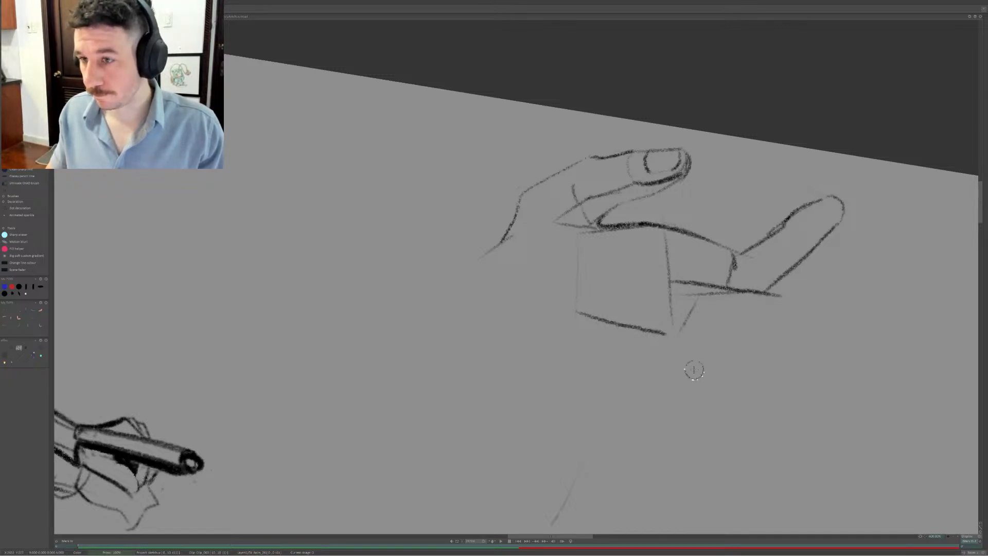
Add finger lines beneath the first finger and draw a second bent finger's edge parallel to the first one's underside
left_click_drag(674, 272, 716, 276)
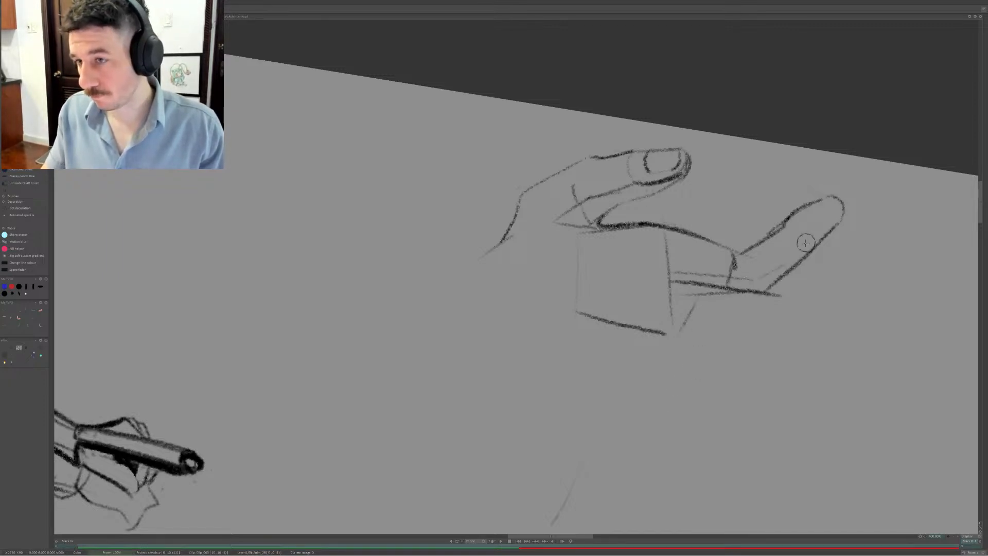
left_click_drag(672, 303, 781, 295)
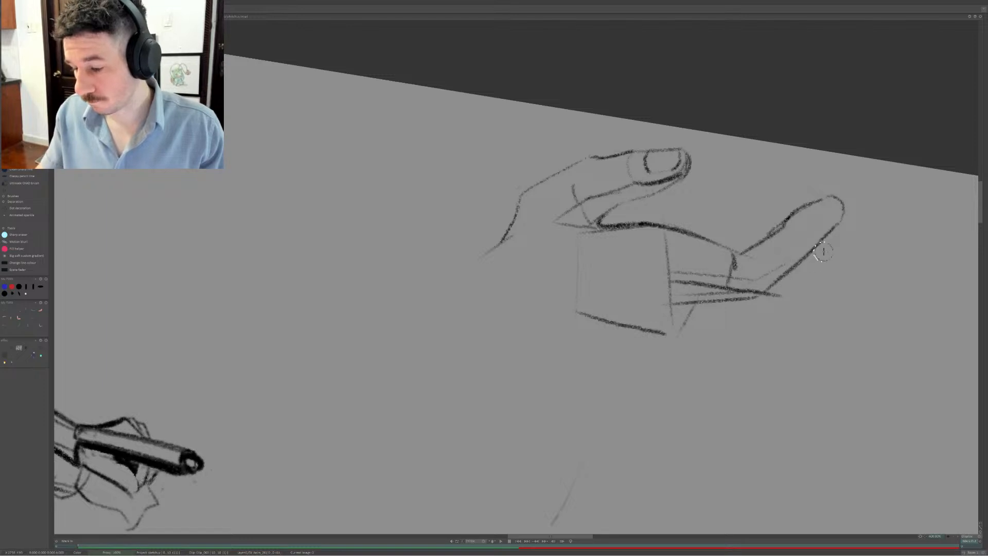
left_click_drag(831, 242, 795, 283)
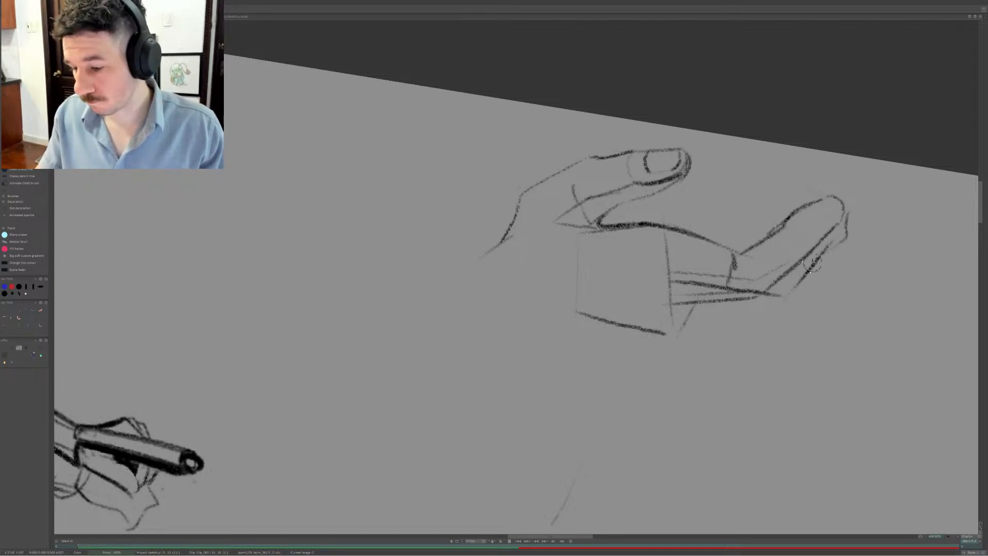
key("ctrl+z")
left_click_drag(841, 227, 820, 259)
key("ctrl+z")
key("ctrl+z")
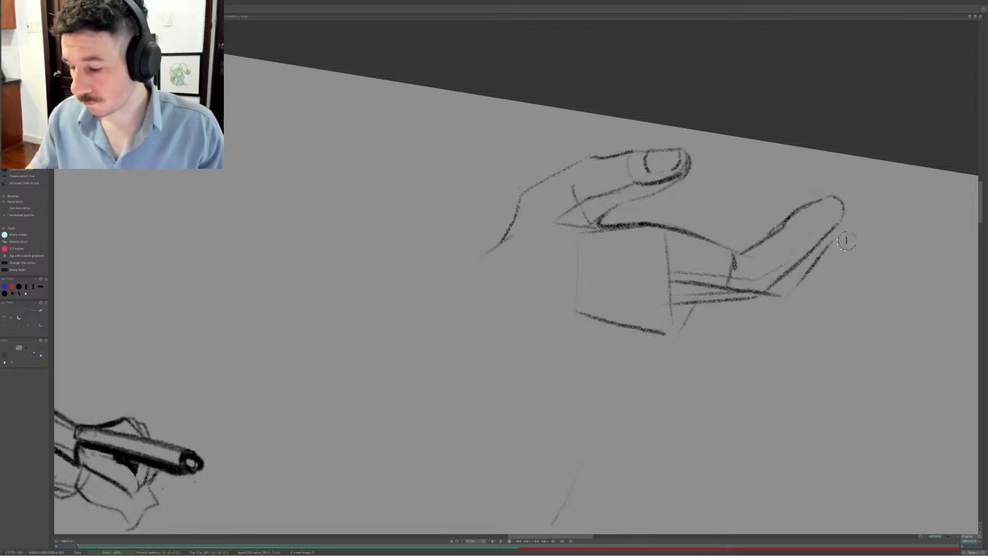
key("ctrl+z")
mouse_move(838, 225)
left_mouse_down()
mouse_move(830, 252)
mouse_move(783, 304)
left_mouse_up()
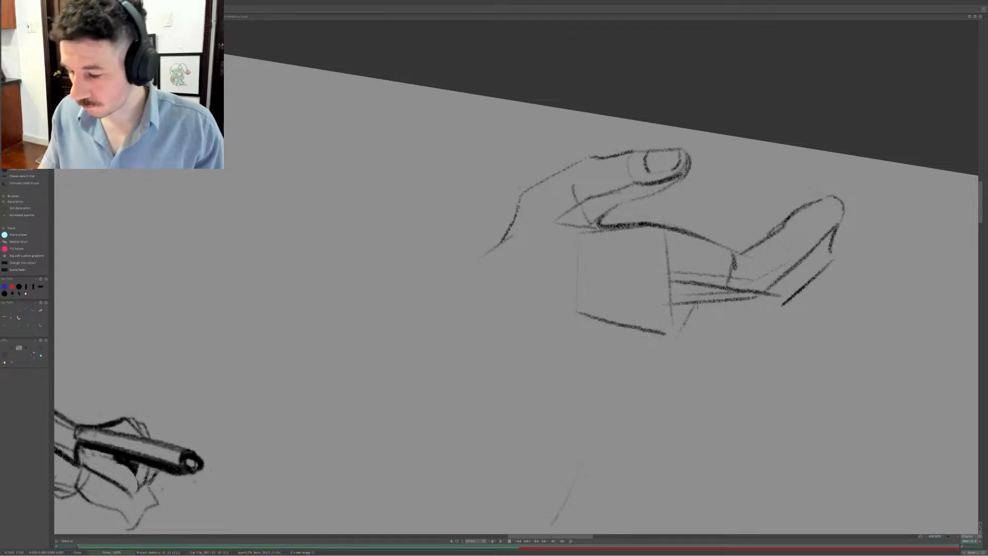
Block in the palm's lower plane with a sloping bottom edge and a slanted line crossing the base of the fingers
mouse_move(698, 306)
left_mouse_down()
mouse_move(758, 308)
mouse_move(671, 303)
mouse_move(714, 311)
mouse_move(708, 317)
mouse_move(726, 312)
mouse_move(671, 312)
mouse_move(701, 329)
mouse_move(686, 341)
mouse_move(707, 315)
mouse_move(676, 338)
left_mouse_up()
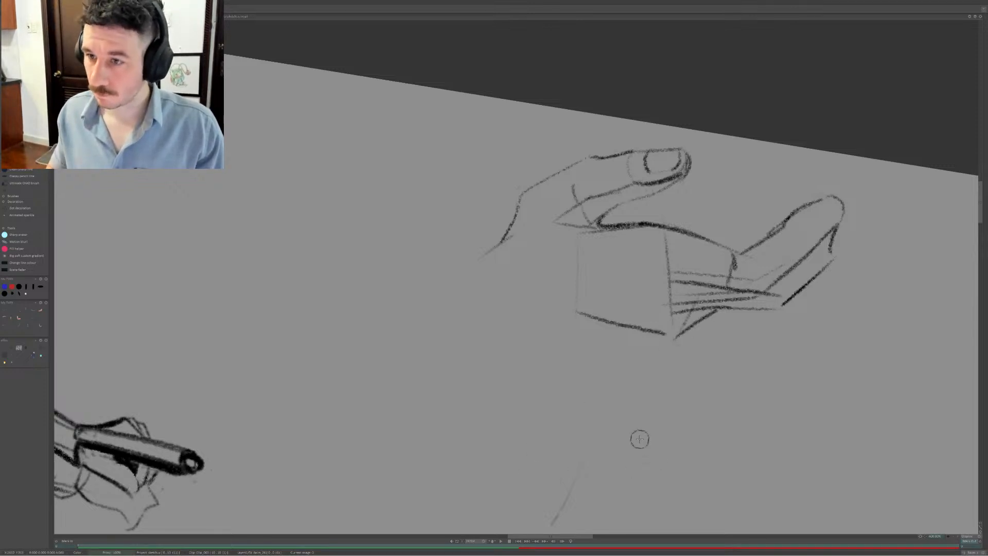
key("ctrl+z")
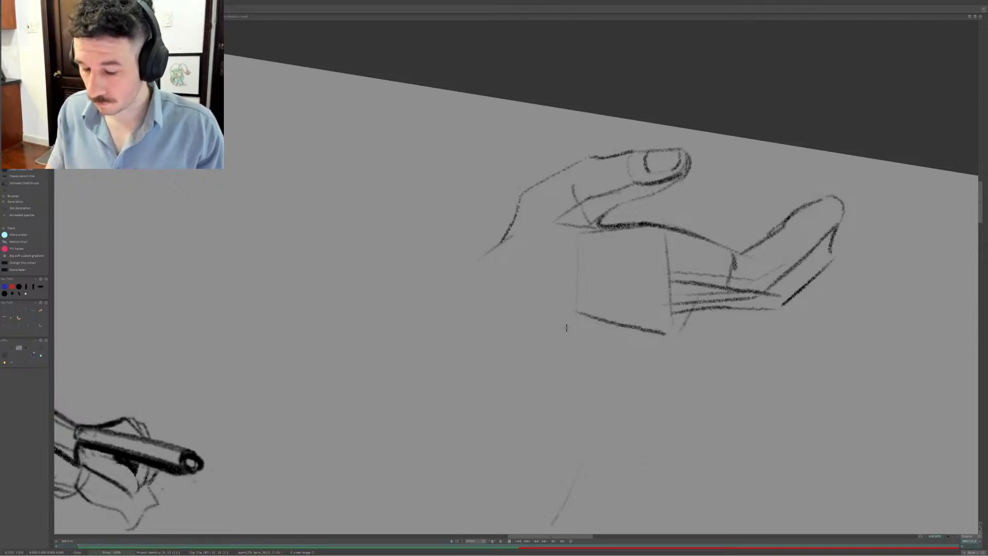
mouse_move(567, 328)
left_mouse_down()
mouse_move(662, 384)
mouse_move(647, 370)
mouse_move(718, 312)
left_mouse_up()
key("ctrl+z")
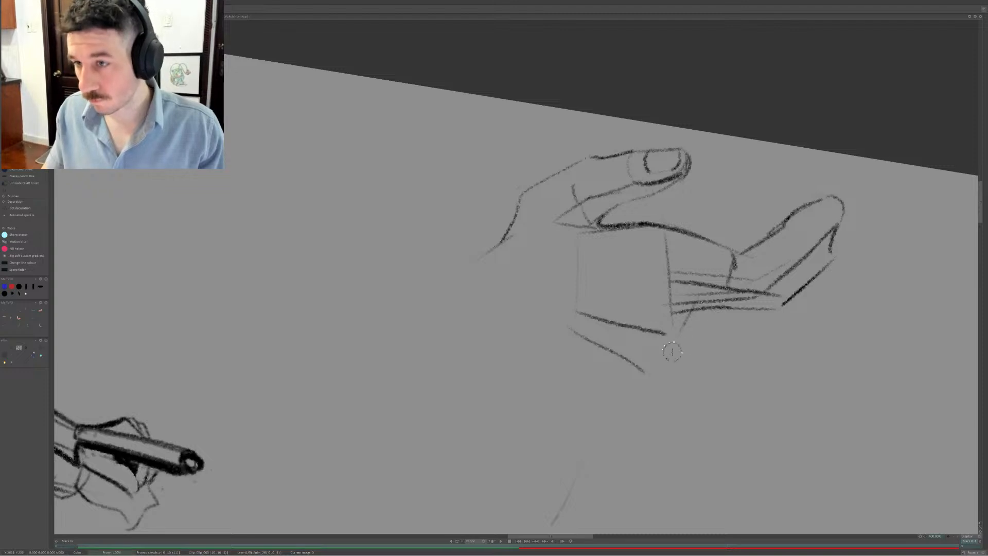
left_click_drag(632, 356, 673, 381)
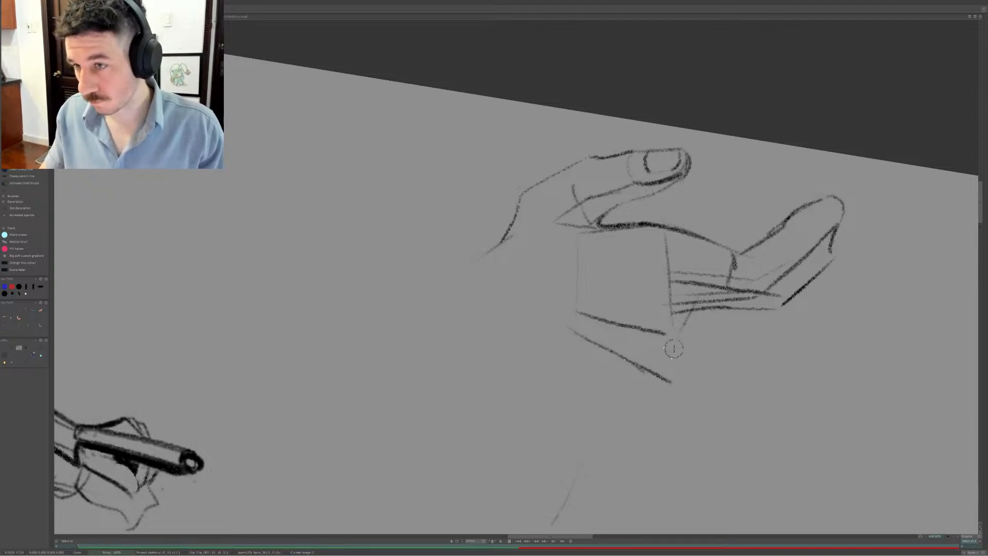
left_click_drag(696, 232, 652, 379)
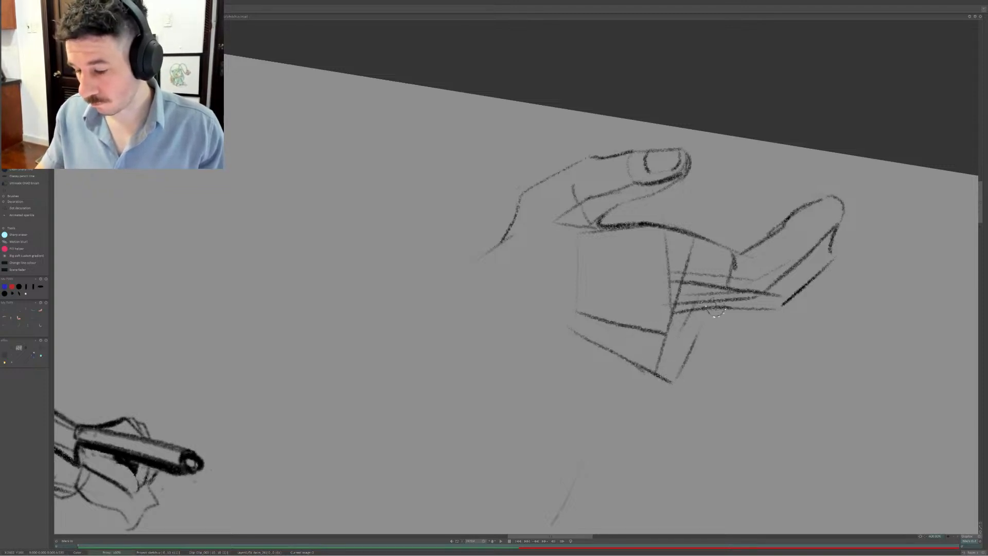
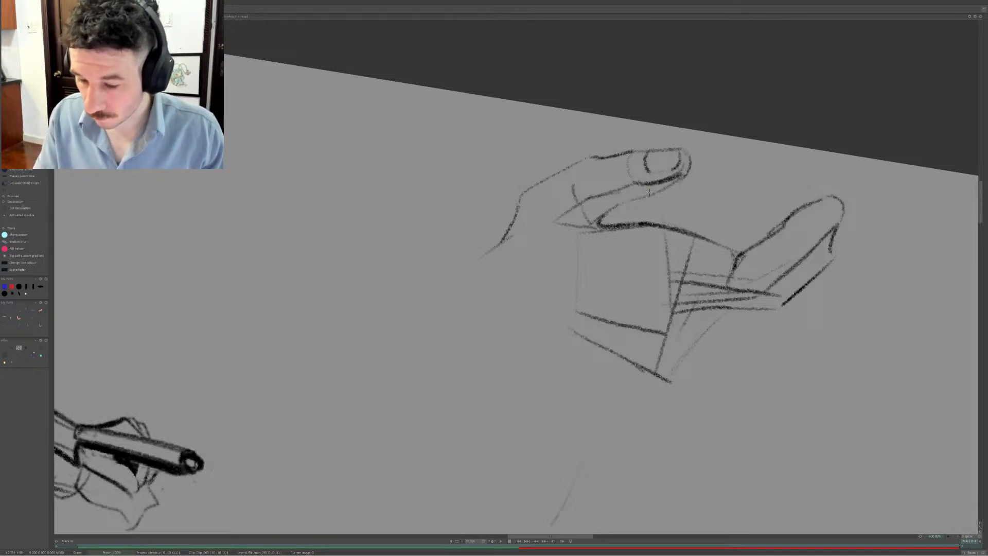
Erase the dark underside of the thumb tip
left_click_drag(649, 192, 698, 170)
key("e")
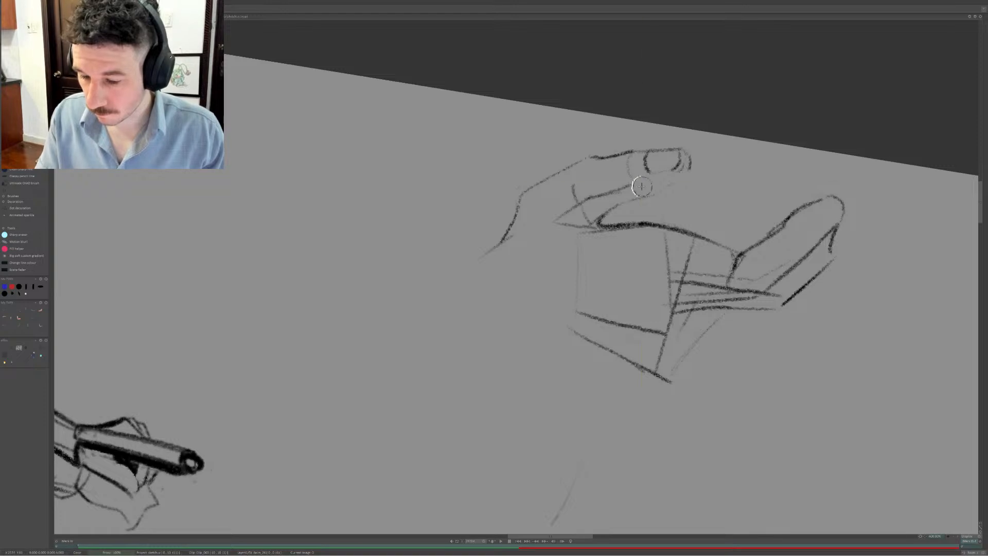
mouse_move(644, 190)
left_mouse_down()
mouse_move(683, 195)
mouse_move(700, 164)
left_mouse_up()
key("ctrl+z")
mouse_move(644, 190)
left_mouse_down()
mouse_move(699, 163)
mouse_move(656, 193)
mouse_move(636, 191)
left_mouse_up()
key("ctrl+z")
key("ctrl+z")
key("ctrl+z")
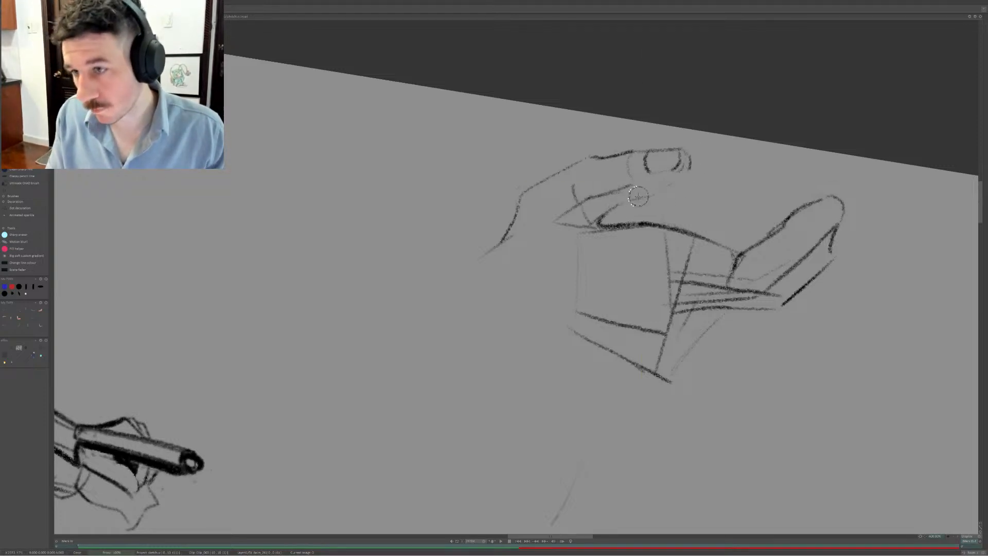
left_click_drag(624, 189, 695, 173)
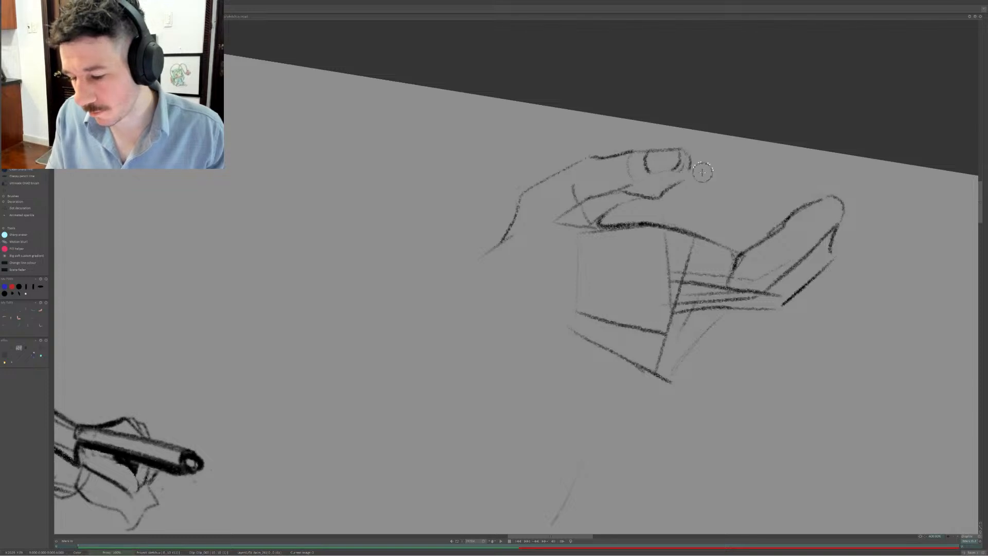
key("ctrl+z")
mouse_move(625, 189)
left_mouse_down()
mouse_move(689, 177)
mouse_move(692, 168)
mouse_move(688, 178)
left_mouse_up()
key("ctrl+z")
key("ctrl+z")
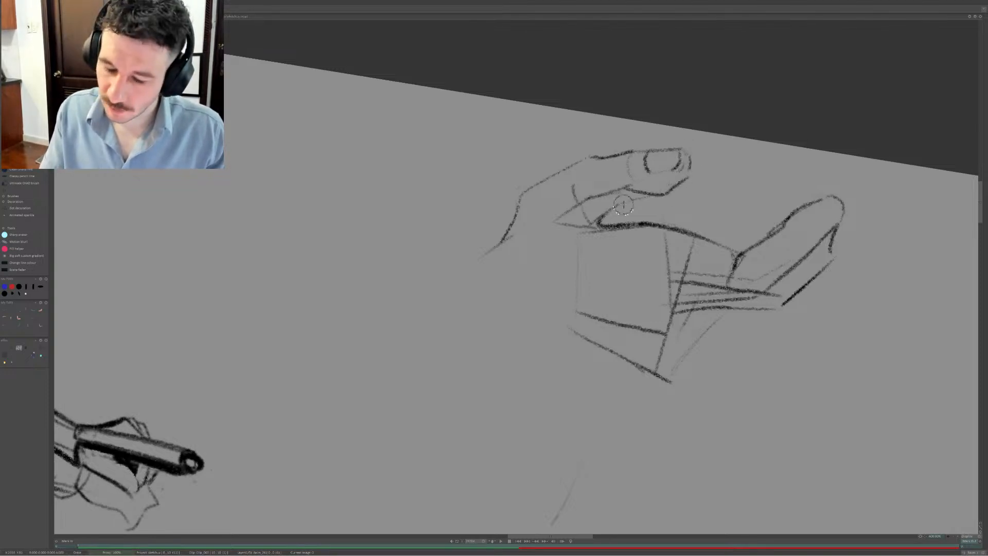
key("ctrl+z")
Erase the remaining lower contour of the thumb between its tip and the palm
mouse_move(635, 177)
left_mouse_down()
mouse_move(596, 194)
mouse_move(672, 189)
left_mouse_up()
key("ctrl+z")
key("b")
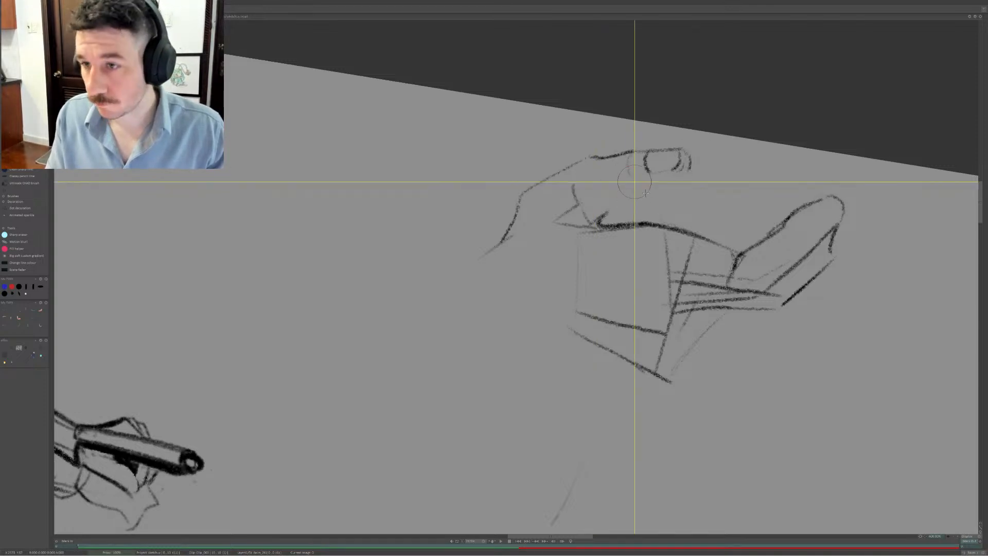
key("d")
key("b")
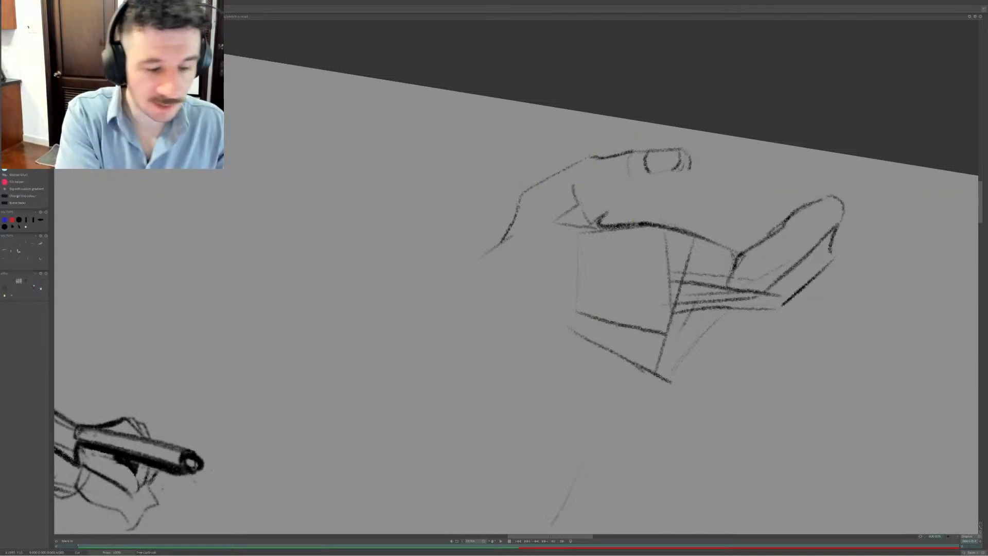
Cut out the thumb tip with its nail, rotate it upward and place it back at the end of the thumb
left_click_drag(713, 185, 685, 162)
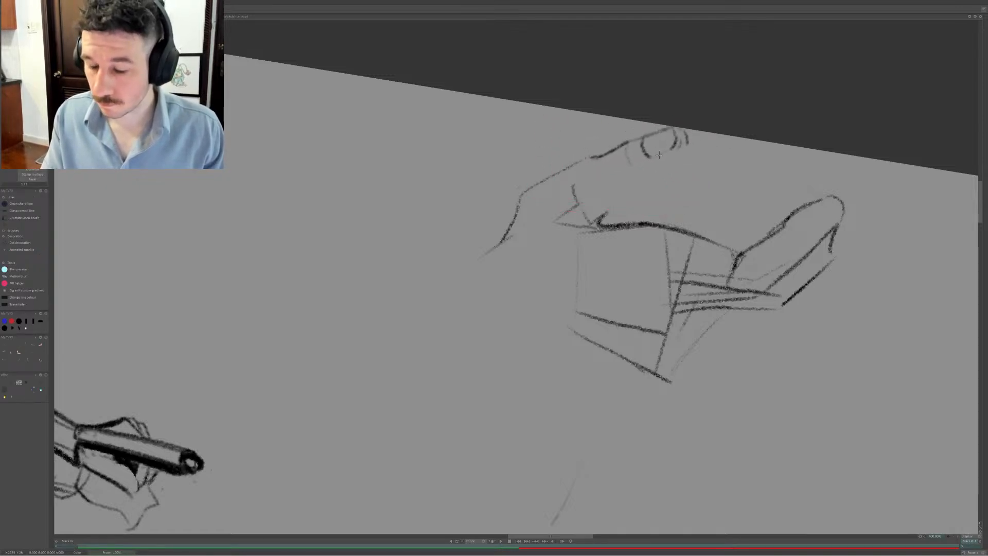
left_click_drag(618, 170, 675, 158)
left_click(656, 158)
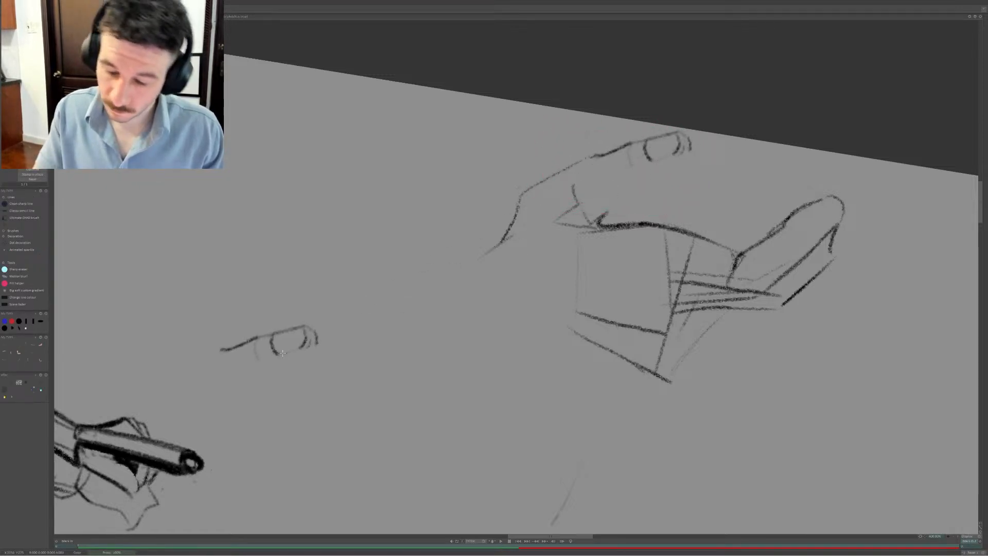
left_click(22, 211)
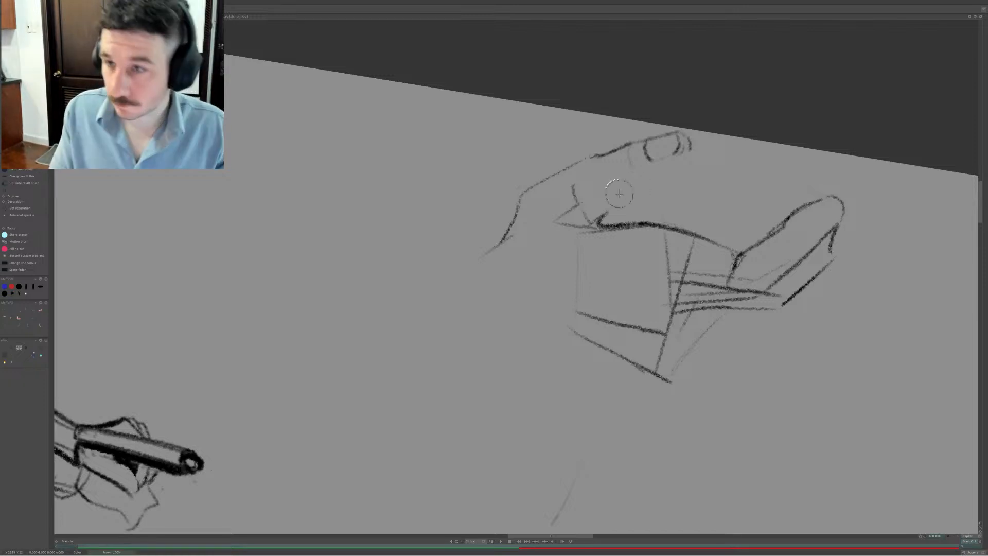
Redraw the thumb's rounded tip and a single curved underside running down into the crease at the palm
mouse_move(690, 149)
left_mouse_down()
mouse_move(643, 177)
mouse_move(683, 169)
mouse_move(639, 181)
left_mouse_up()
key("ctrl+z")
key("ctrl+z")
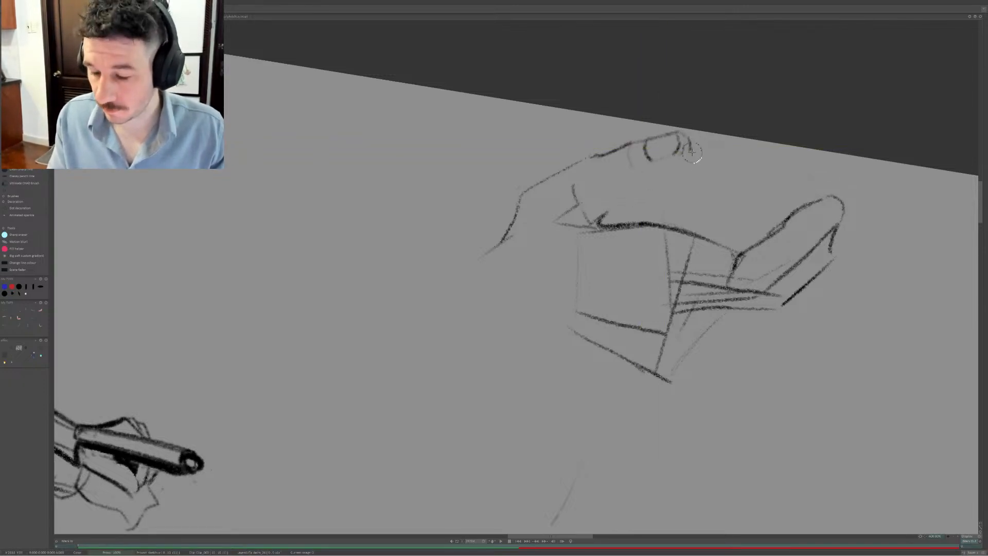
mouse_move(690, 138)
left_mouse_down()
mouse_move(678, 171)
mouse_move(653, 177)
left_mouse_up()
key("ctrl+z")
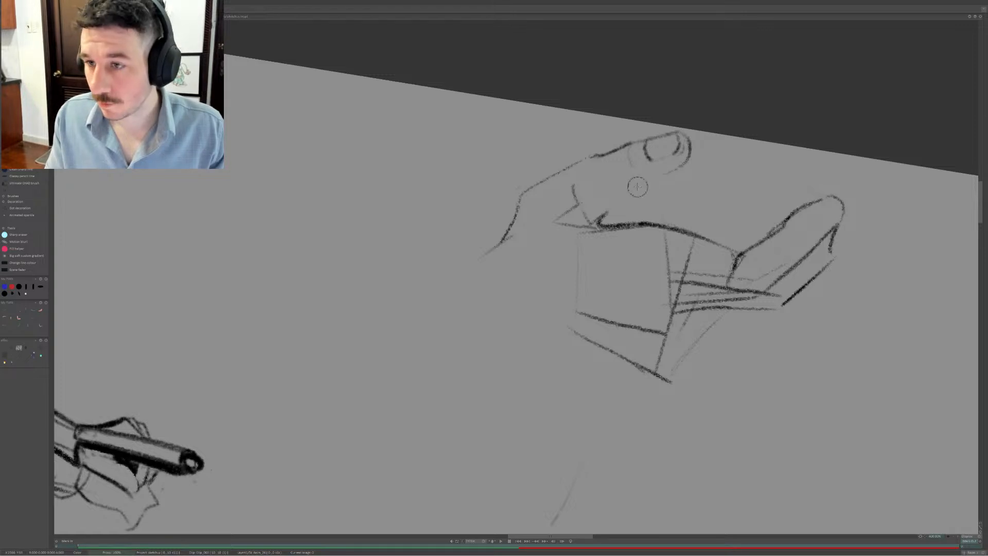
mouse_move(634, 190)
left_mouse_down()
mouse_move(680, 164)
mouse_move(605, 225)
mouse_move(612, 198)
mouse_move(591, 228)
left_mouse_up()
key("ctrl+z")
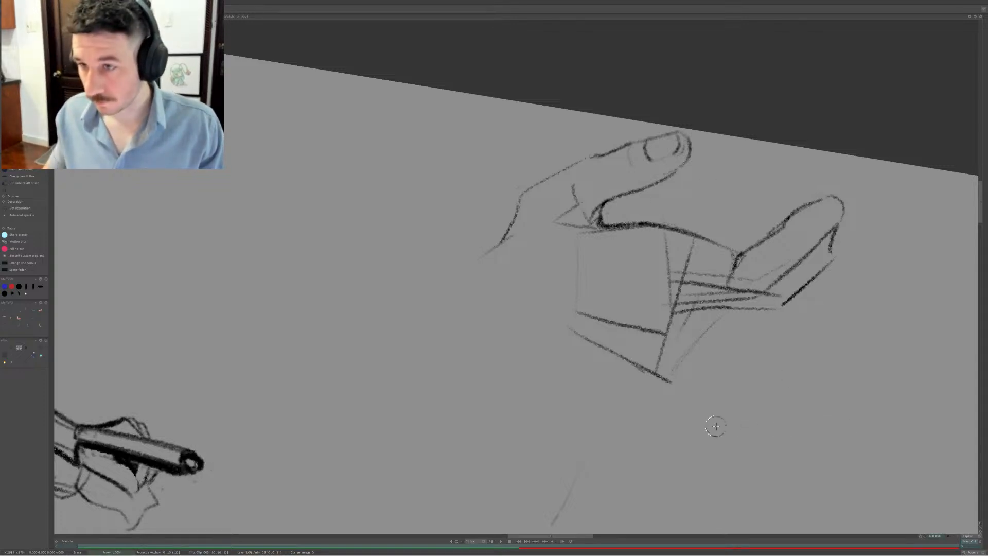
Darken the palm's sloping bottom edge and draw a curved lower wrist line extending away from the heel of the palm
left_click_drag(568, 352, 672, 380)
key("ctrl+z")
key("ctrl+z")
mouse_move(600, 352)
left_mouse_down()
mouse_move(664, 382)
mouse_move(525, 366)
left_mouse_up()
key("ctrl+z")
left_click_drag(587, 342, 461, 375)
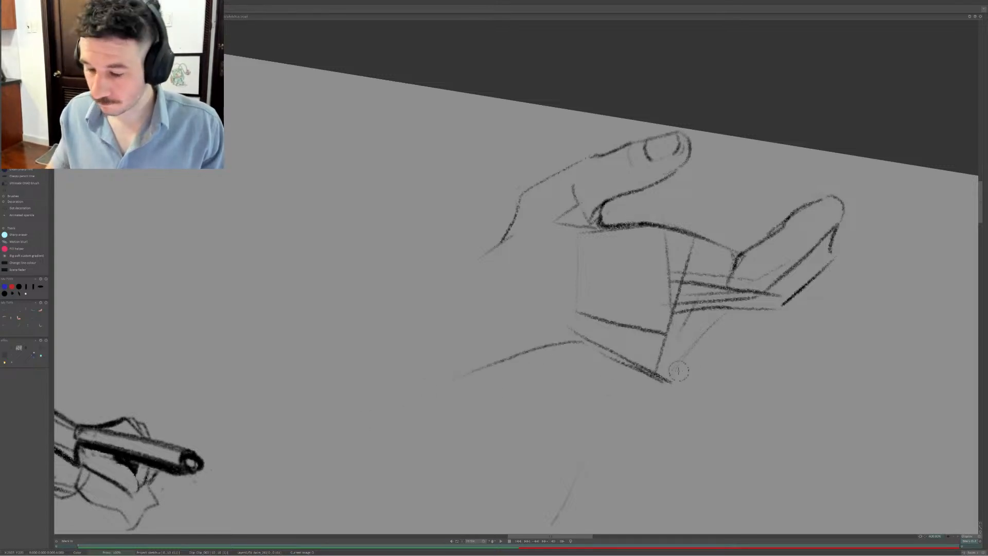
Draw a slanted edge from the palm's lower corner toward the fingers and replace the line across the lower palm with a flatter one
left_click_drag(670, 381, 725, 335)
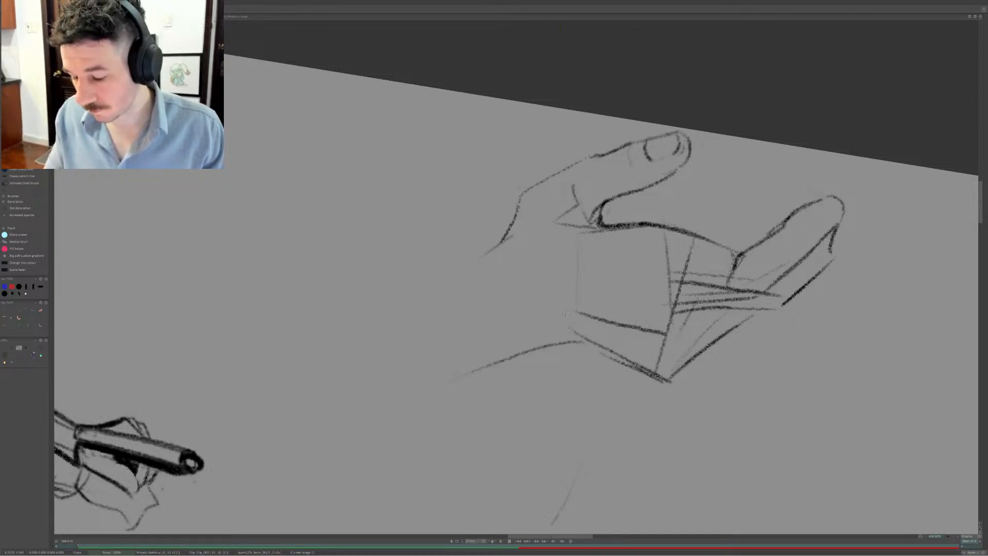
key("ctrl+z")
mouse_move(582, 315)
left_mouse_down()
mouse_move(688, 324)
mouse_move(666, 322)
mouse_move(742, 313)
left_mouse_up()
Erase the second bent fingertip, redraw the lower finger with a curved end, and darken the upper finger's underside into the palm
key("e")
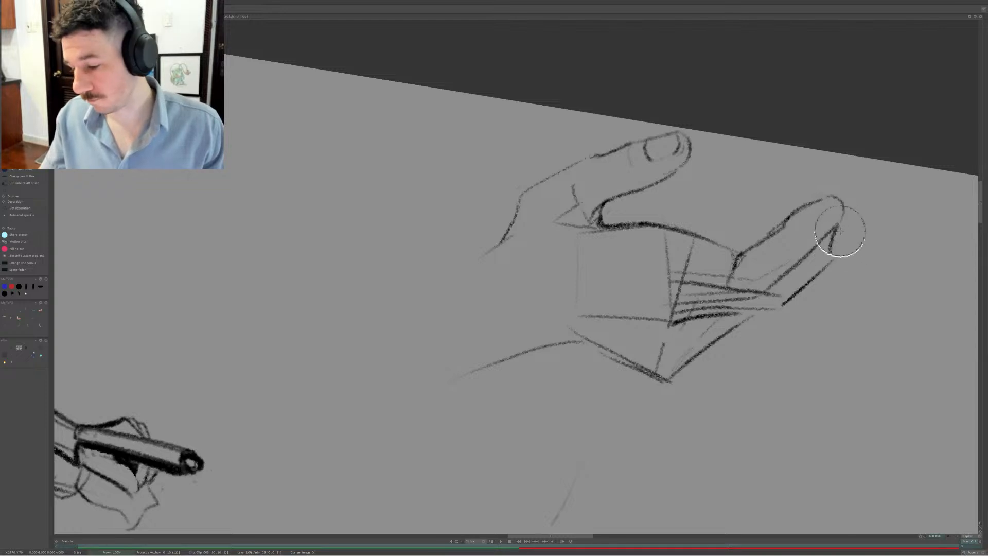
mouse_move(840, 231)
left_mouse_down()
mouse_move(812, 284)
mouse_move(836, 256)
mouse_move(761, 304)
mouse_move(653, 325)
mouse_move(681, 309)
mouse_move(684, 317)
mouse_move(787, 319)
left_mouse_up()
key("e")
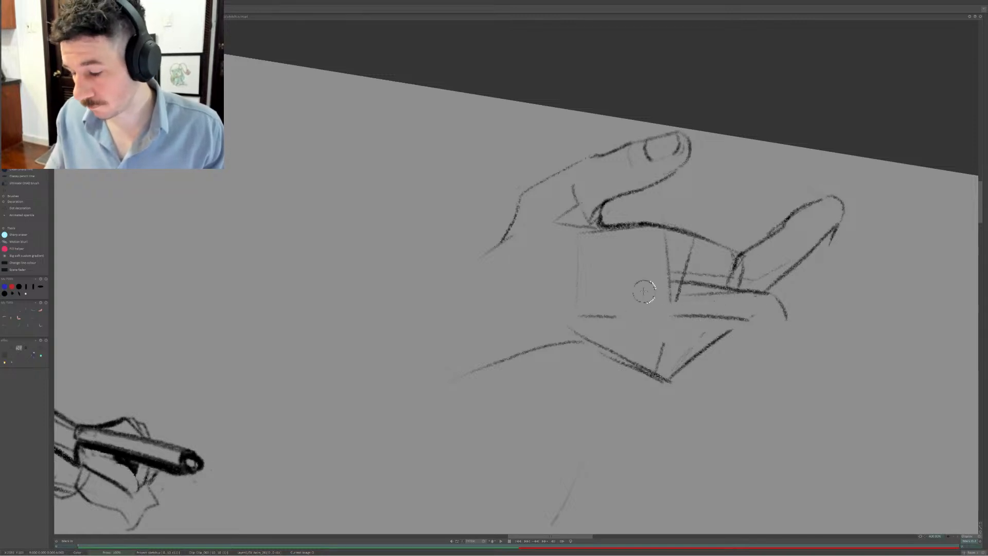
mouse_move(626, 293)
left_mouse_down()
mouse_move(747, 297)
mouse_move(835, 228)
left_mouse_up()
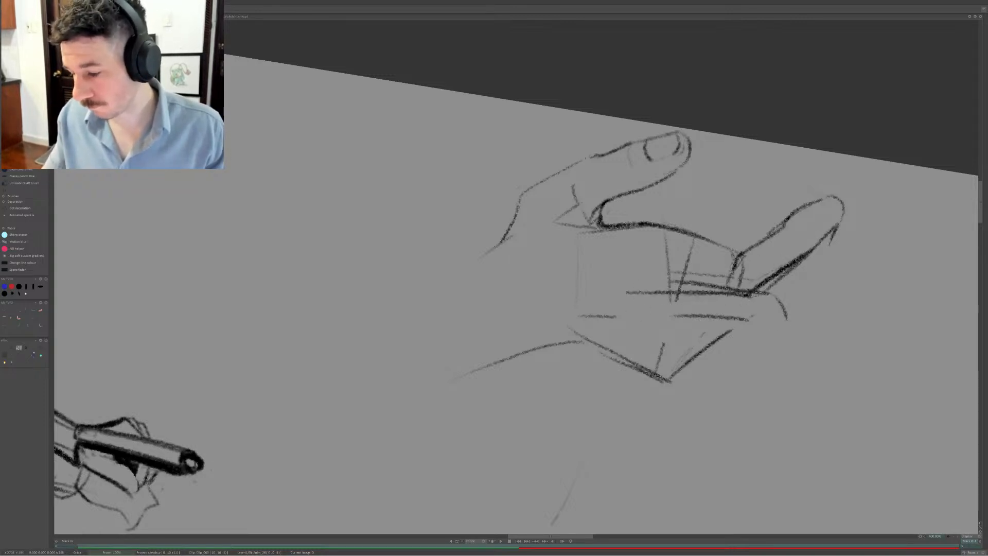
Replace the upper finger's top edge with a lighter contour running from its base knuckle to the tip
key("ctrl+z")
key("e")
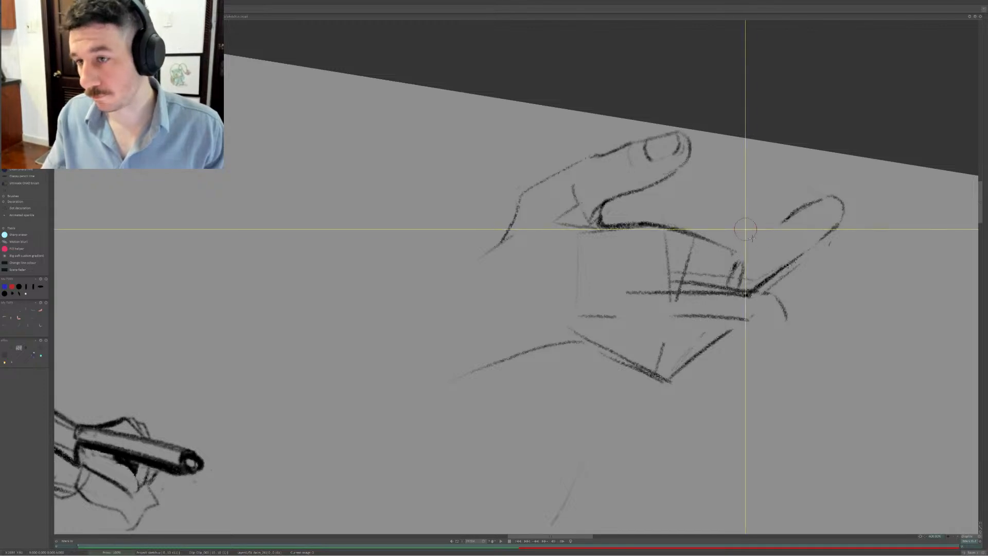
left_click_drag(734, 252, 779, 222)
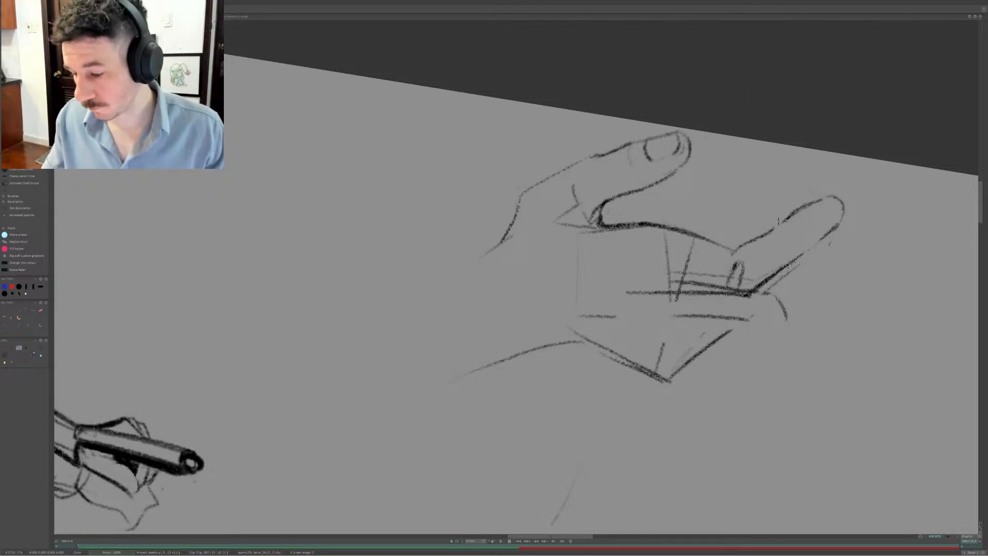
left_click_drag(805, 256, 776, 298)
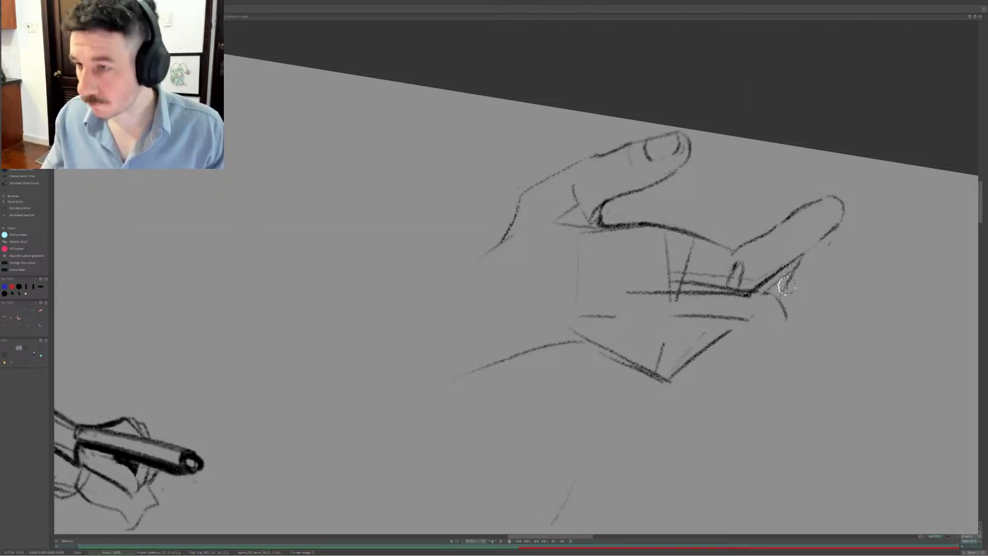
key("ctrl+z")
left_click_drag(807, 258, 790, 306)
key("ctrl+z")
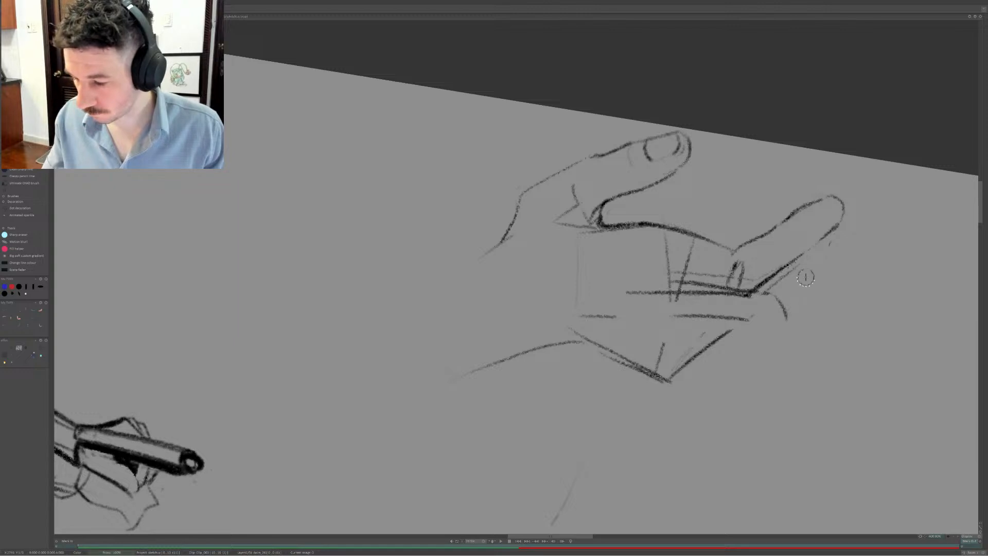
key("ctrl+z")
Draw the outer edge of a second finger behind the upper one and close its curved knuckle at the lower finger
mouse_move(828, 237)
left_mouse_down()
mouse_move(817, 273)
mouse_move(775, 313)
left_mouse_up()
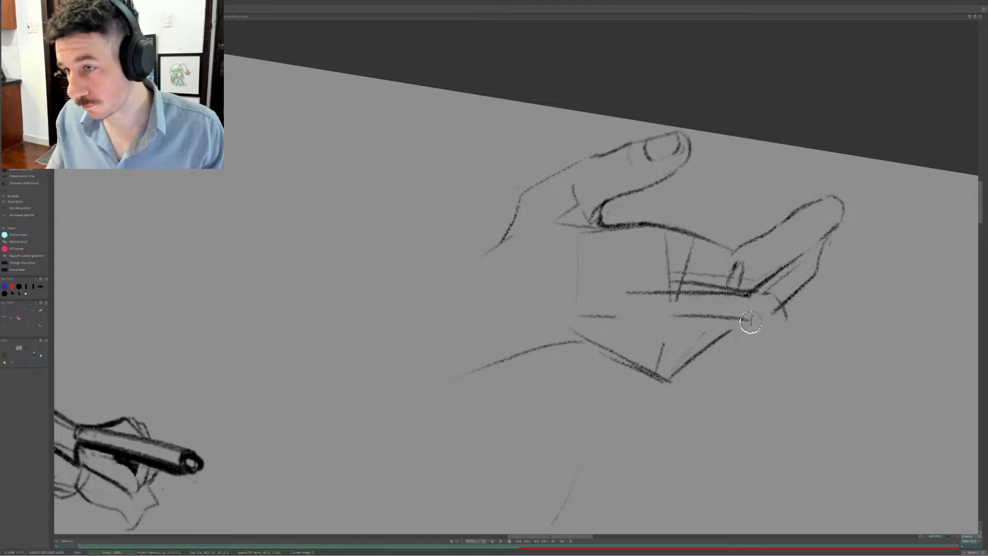
mouse_move(751, 322)
left_mouse_down()
mouse_move(776, 311)
mouse_move(783, 321)
left_mouse_up()
key("ctrl+z")
key("e")
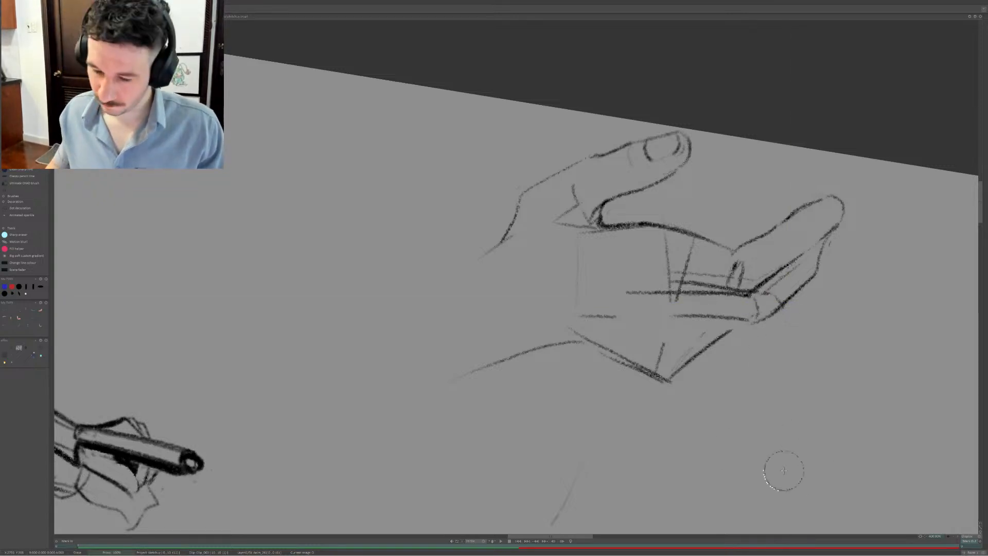
Erase the stray marks at the palm's heel and wrist, and redraw the short crease at the base of the thumb
left_click_drag(623, 335, 565, 318)
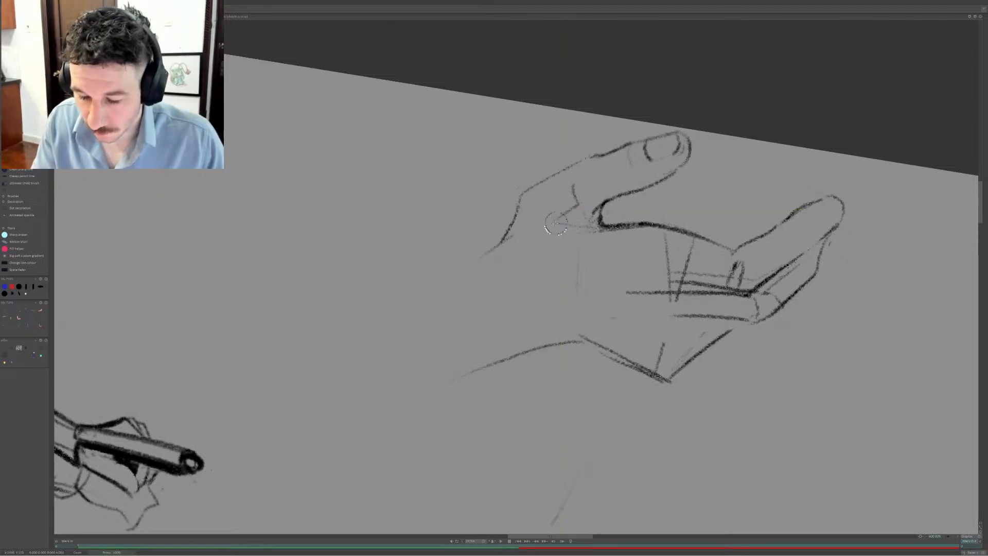
left_click_drag(556, 224, 601, 202)
key("e")
left_click_drag(551, 221, 581, 188)
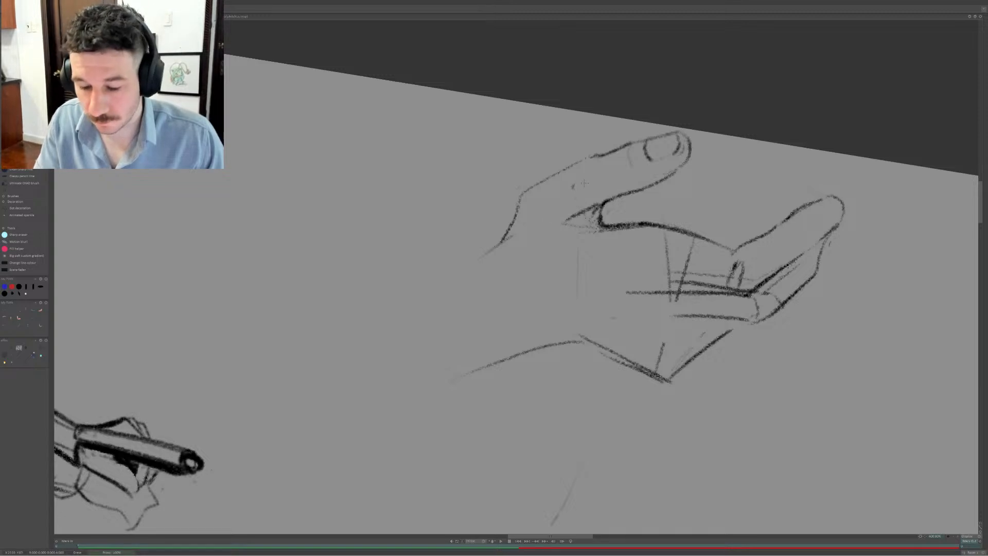
mouse_move(527, 244)
left_mouse_down()
mouse_move(435, 314)
mouse_move(440, 299)
left_mouse_up()
Draw the palm's wrist-side edge down to its lower corner and a straight inner line extending from it along the forearm
key("b")
left_click_drag(506, 240, 589, 328)
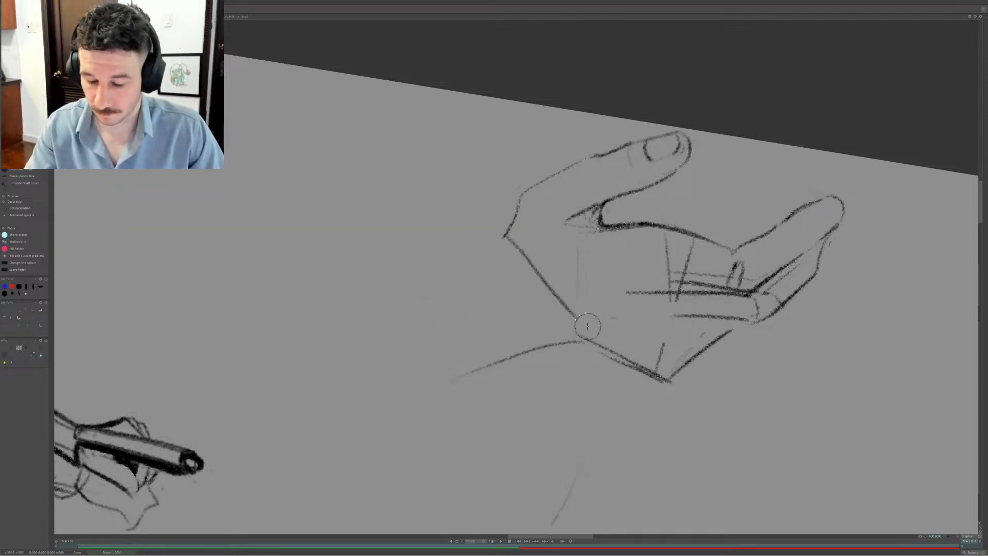
key("ctrl+z")
left_click_drag(538, 255, 582, 337)
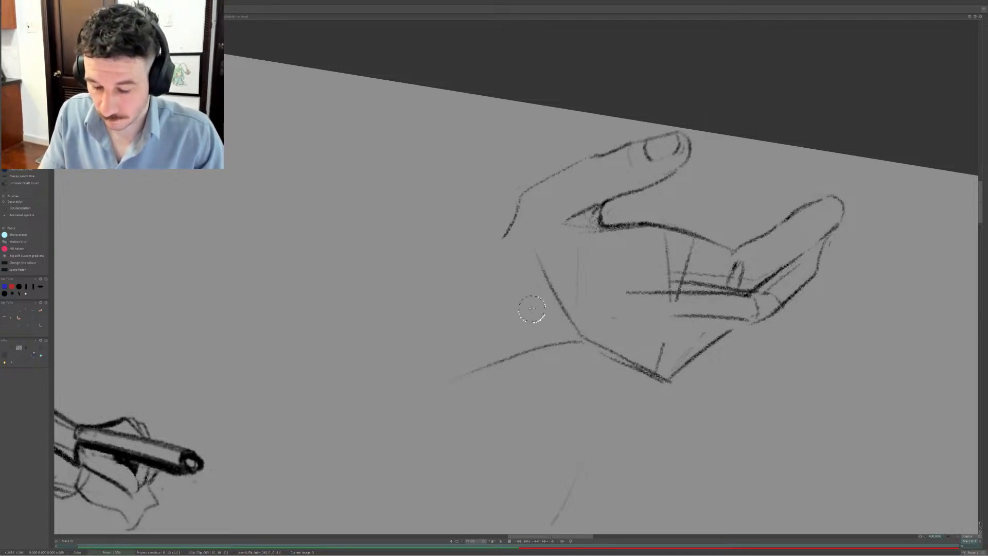
left_click_drag(543, 283, 397, 403)
left_click_drag(402, 447, 579, 340)
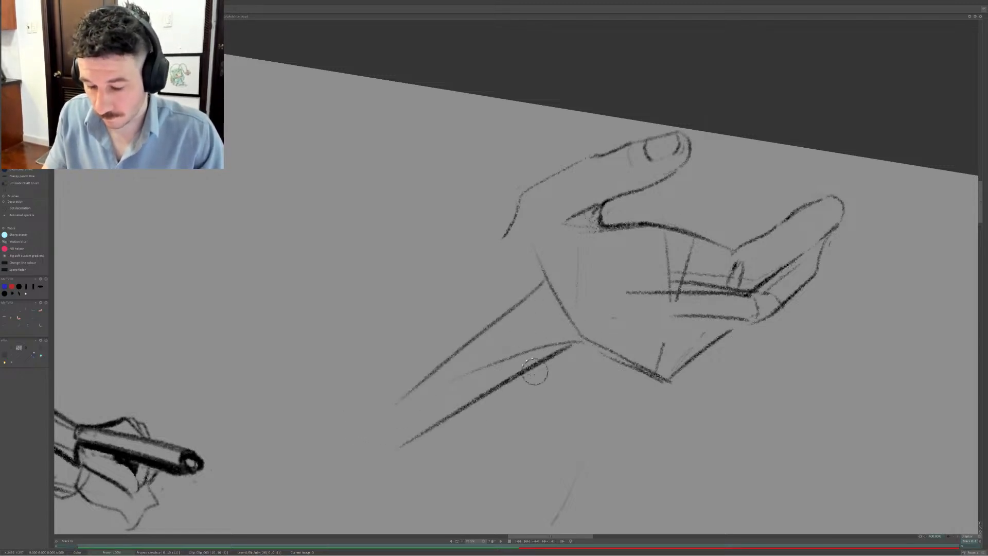
key("ctrl+z")
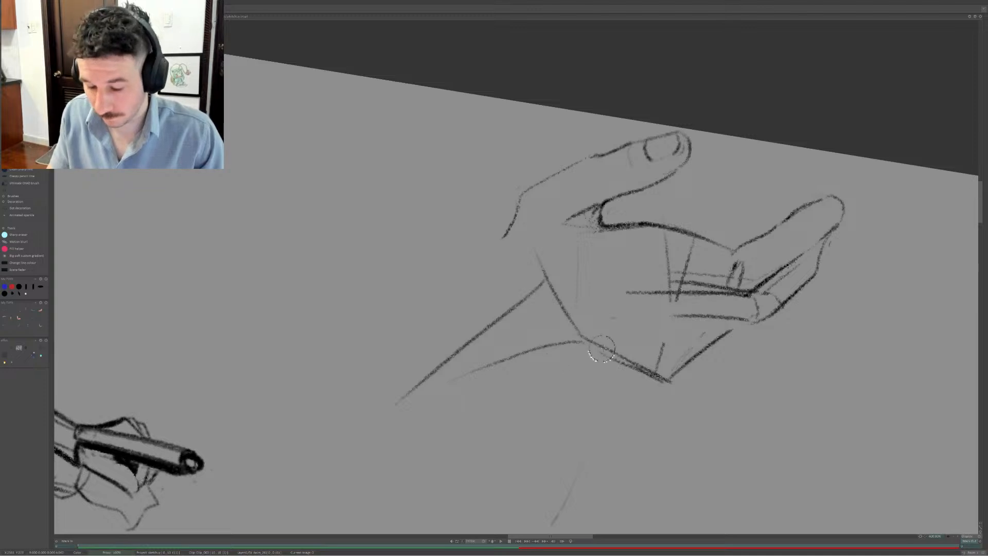
Outline the forearm with a rounded cut end and a wrist bump, and reshape the thumb's outer contour with a slight dip
mouse_move(604, 346)
left_mouse_down()
mouse_move(515, 368)
mouse_move(392, 444)
mouse_move(335, 358)
mouse_move(484, 252)
mouse_move(561, 174)
left_mouse_up()
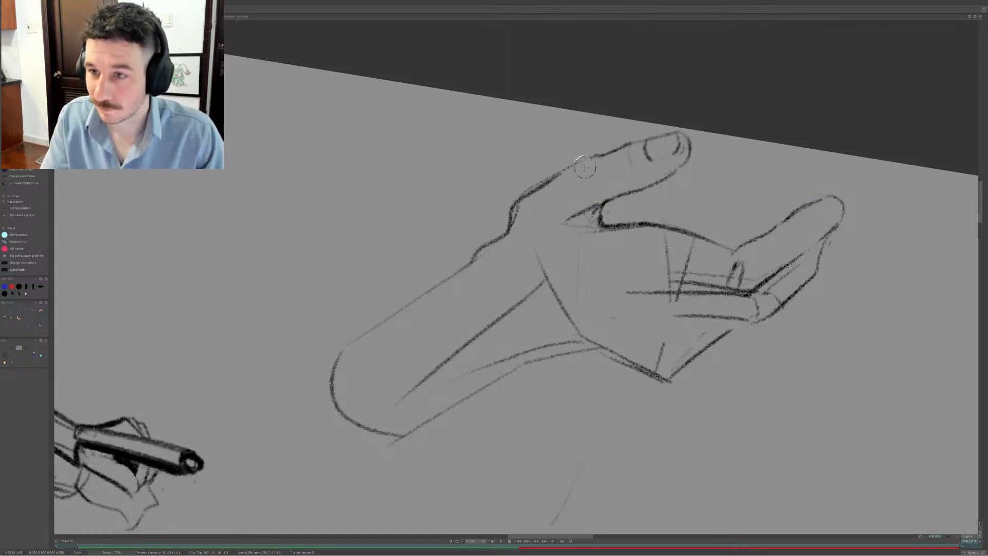
left_click_drag(520, 199, 605, 156)
key("ctrl+z")
mouse_move(514, 206)
left_mouse_down()
mouse_move(642, 142)
mouse_move(590, 165)
mouse_move(627, 136)
left_mouse_up()
key("ctrl+z")
key("e")
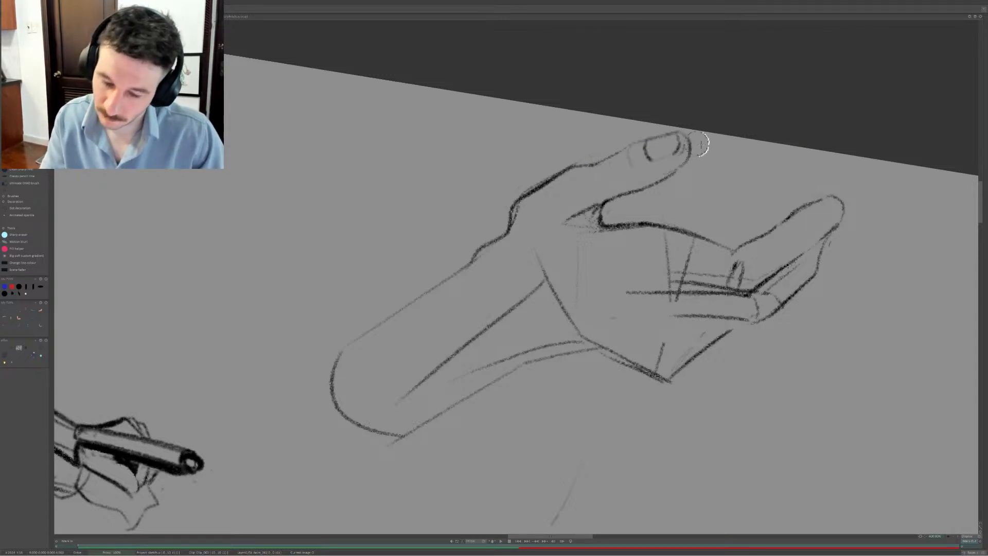
Draw a long curve across the lower palm into the lower finger and darken the start of the gap between the fingers
left_click(956, 537)
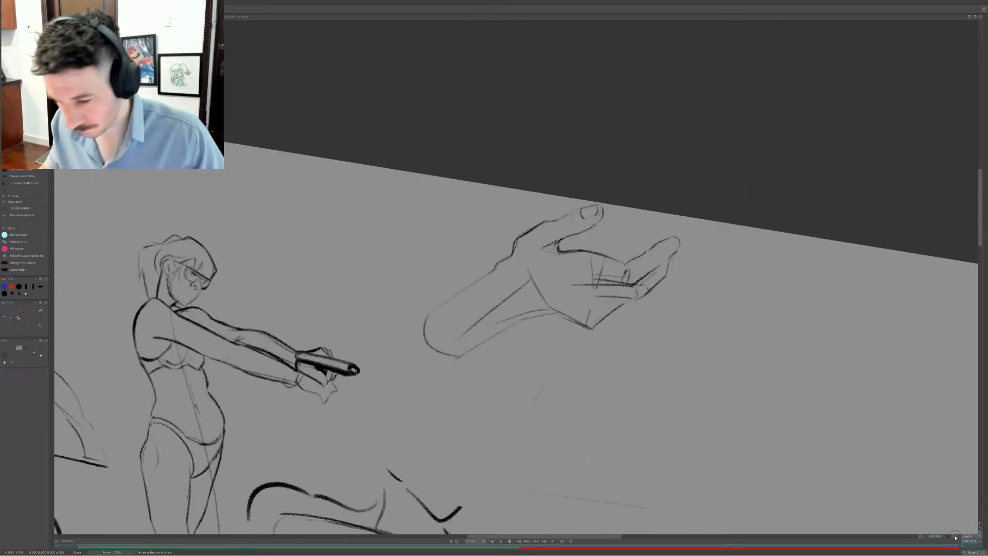
left_click(955, 537)
left_click(958, 538)
left_click(959, 538)
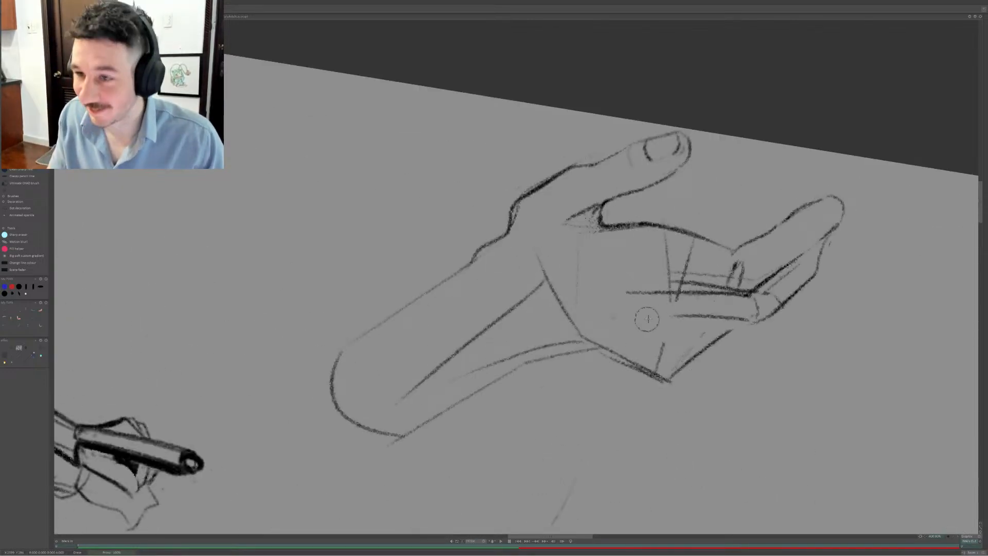
key("e")
left_click_drag(562, 331, 708, 316)
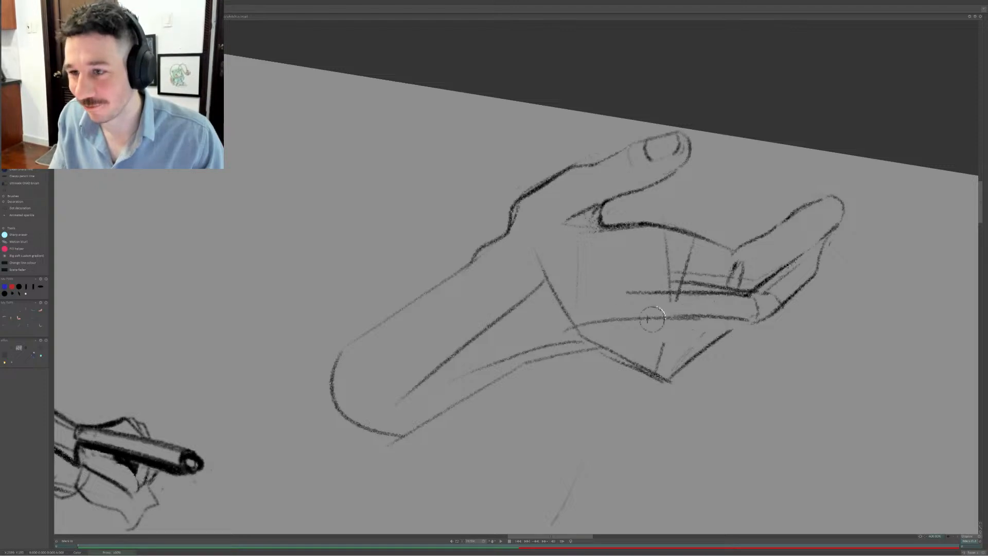
key("e")
left_click_drag(638, 293, 692, 283)
key("e")
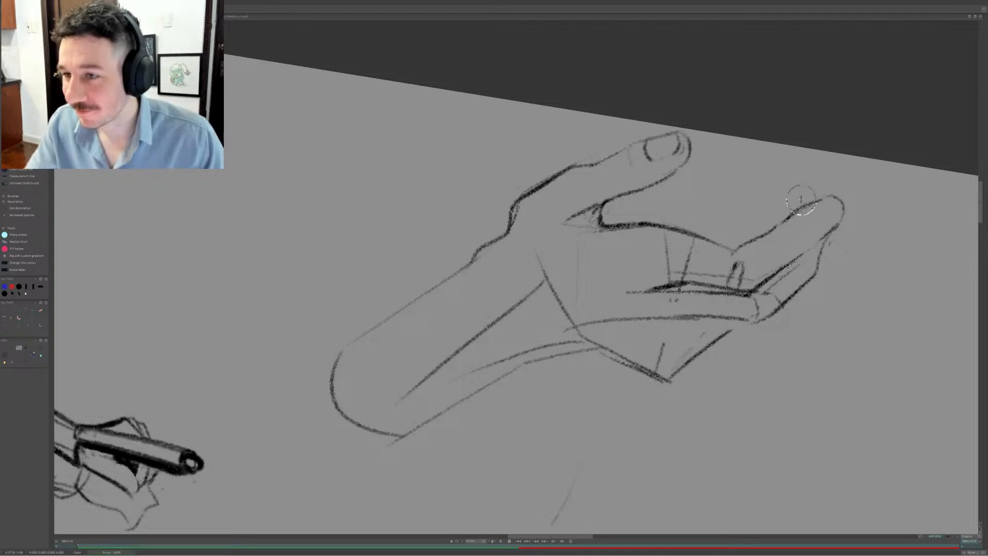
Reshape the upper fingertip into a longer, upturned tip and add a fingernail along its outer side
left_click_drag(826, 200, 830, 237)
key("ctrl+z")
mouse_move(800, 196)
left_mouse_down()
mouse_move(806, 218)
mouse_move(829, 211)
mouse_move(823, 200)
left_mouse_up()
key("e")
mouse_move(781, 205)
left_mouse_down()
mouse_move(807, 199)
mouse_move(849, 194)
left_mouse_up()
key("e")
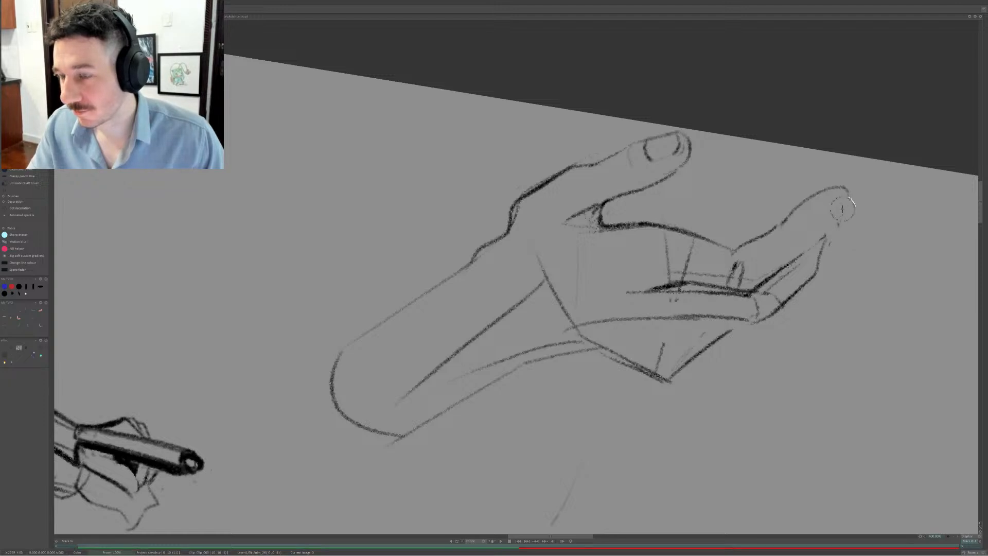
mouse_move(836, 216)
left_mouse_down()
mouse_move(851, 193)
mouse_move(824, 239)
mouse_move(839, 200)
mouse_move(828, 227)
mouse_move(826, 194)
mouse_move(854, 200)
left_mouse_up()
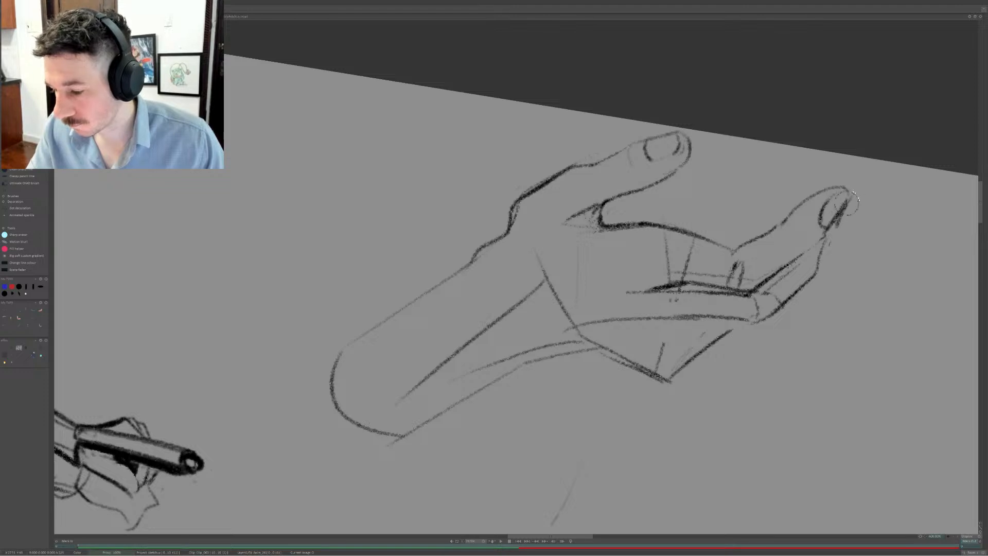
Straighten the upper finger's top edge and redraw the bent knuckle line at its base
key("e")
mouse_move(748, 246)
left_mouse_down()
mouse_move(799, 214)
mouse_move(767, 240)
mouse_move(767, 222)
mouse_move(738, 241)
mouse_move(791, 204)
mouse_move(732, 247)
mouse_move(794, 210)
left_mouse_up()
key("e")
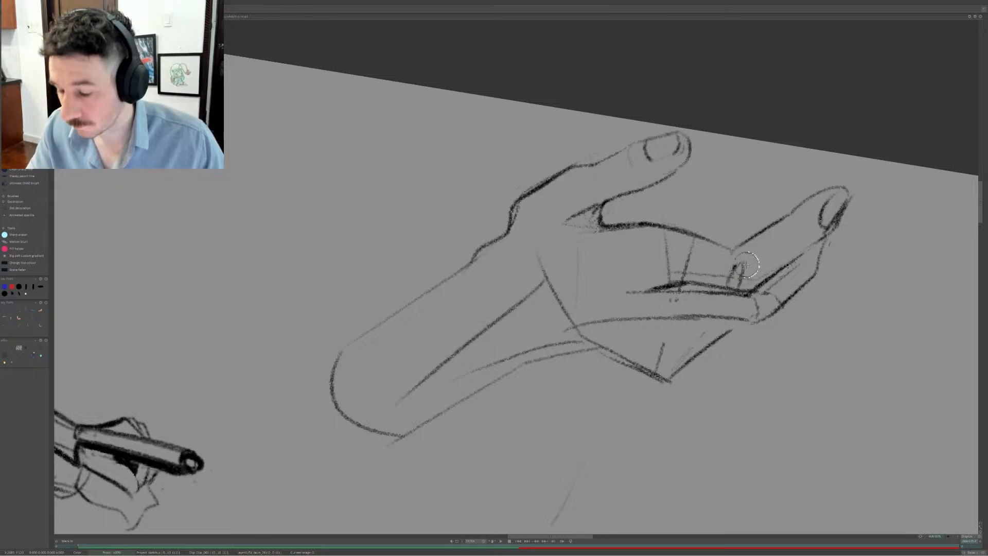
mouse_move(735, 255)
left_mouse_down()
mouse_move(763, 276)
mouse_move(746, 250)
mouse_move(758, 282)
mouse_move(746, 270)
mouse_move(739, 245)
mouse_move(739, 271)
left_mouse_up()
key("e")
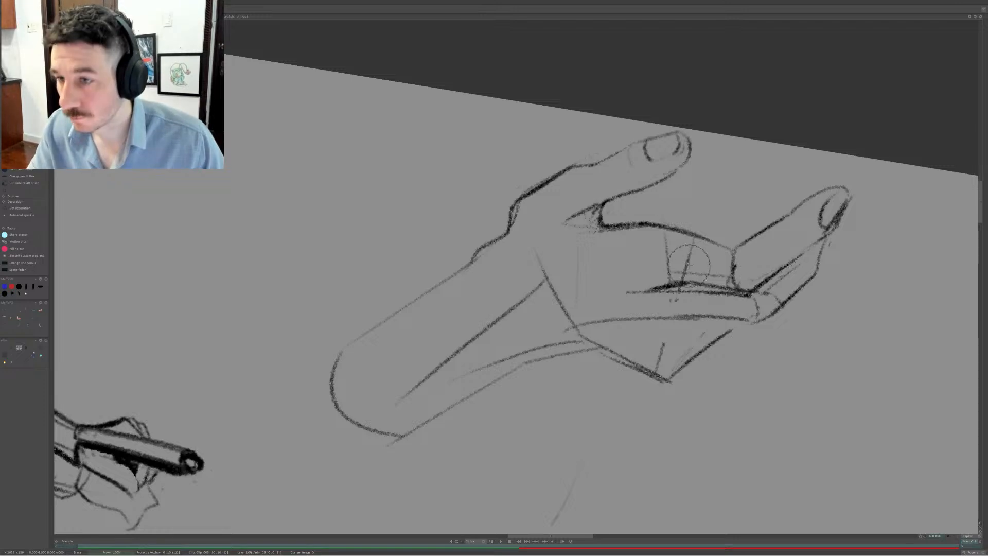
Redraw the line separating the fingers so it tapers into the palm, and replace the palm's upper edge with a straighter one
left_click_drag(660, 274, 725, 277)
key("e")
mouse_move(626, 276)
left_mouse_down()
mouse_move(735, 288)
mouse_move(648, 279)
mouse_move(727, 292)
left_mouse_up()
key("e")
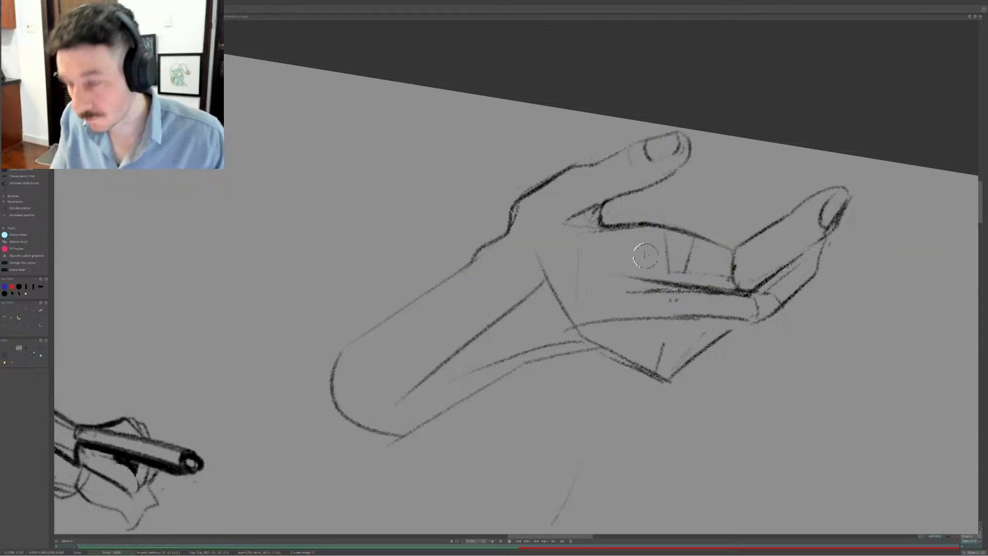
mouse_move(600, 233)
left_mouse_down()
mouse_move(649, 225)
mouse_move(630, 223)
mouse_move(708, 240)
left_mouse_up()
key("e")
key("e")
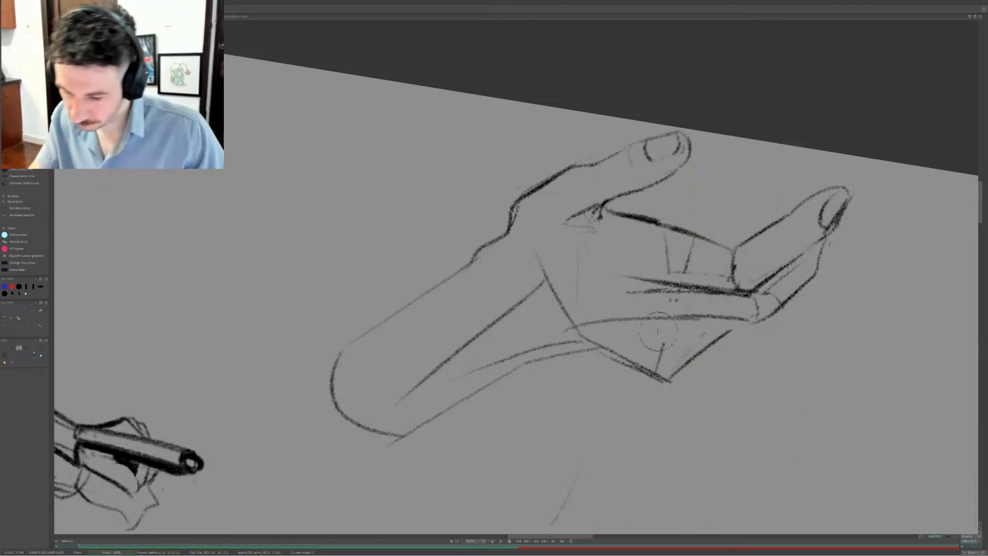
Draw curved finger-base lines across the palm and connect them down to the palm's lower corner
key("e")
mouse_move(629, 238)
left_mouse_down()
mouse_move(653, 276)
mouse_move(625, 237)
mouse_move(670, 279)
mouse_move(647, 283)
mouse_move(658, 299)
mouse_move(647, 280)
mouse_move(666, 316)
left_mouse_up()
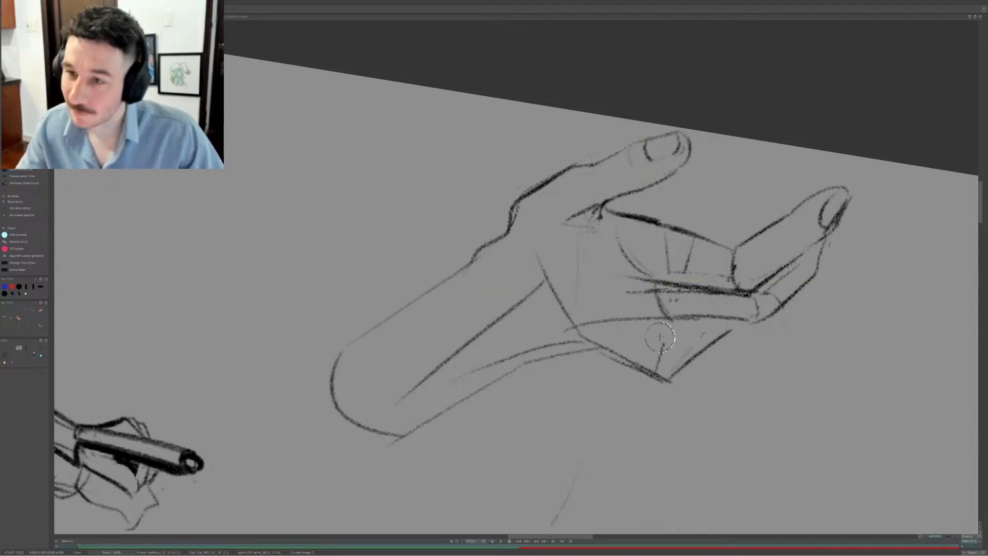
mouse_move(669, 320)
left_mouse_down()
mouse_move(674, 366)
mouse_move(736, 327)
left_mouse_up()
Darken the palm's lower and wrist-side edges into a blocky heel, erase the old wrist-side line, and firm up the slanted finger-side edge
left_click_drag(546, 325, 667, 380)
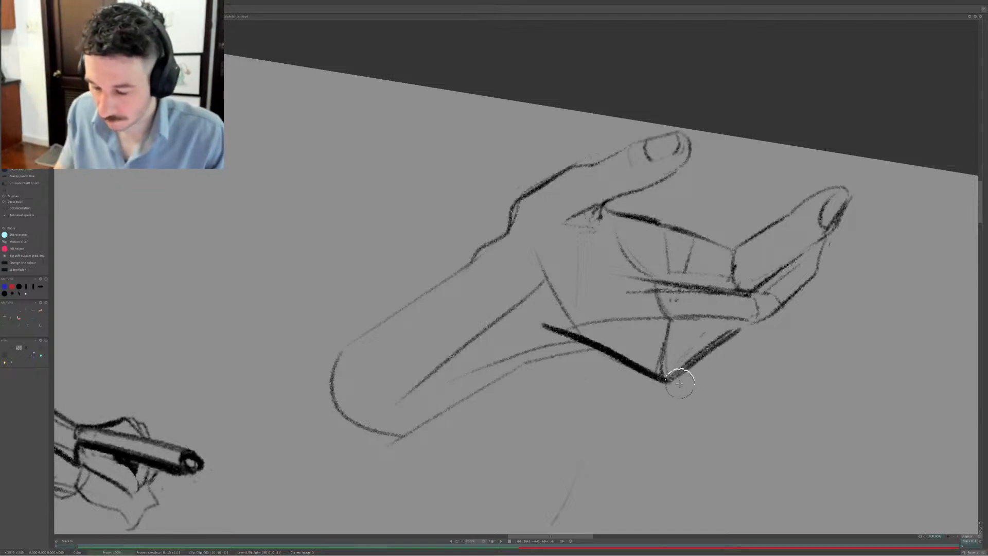
left_click_drag(530, 273, 545, 325)
key("e")
mouse_move(538, 258)
left_mouse_down()
mouse_move(583, 309)
mouse_move(576, 321)
left_mouse_up()
left_click_drag(715, 331, 680, 358)
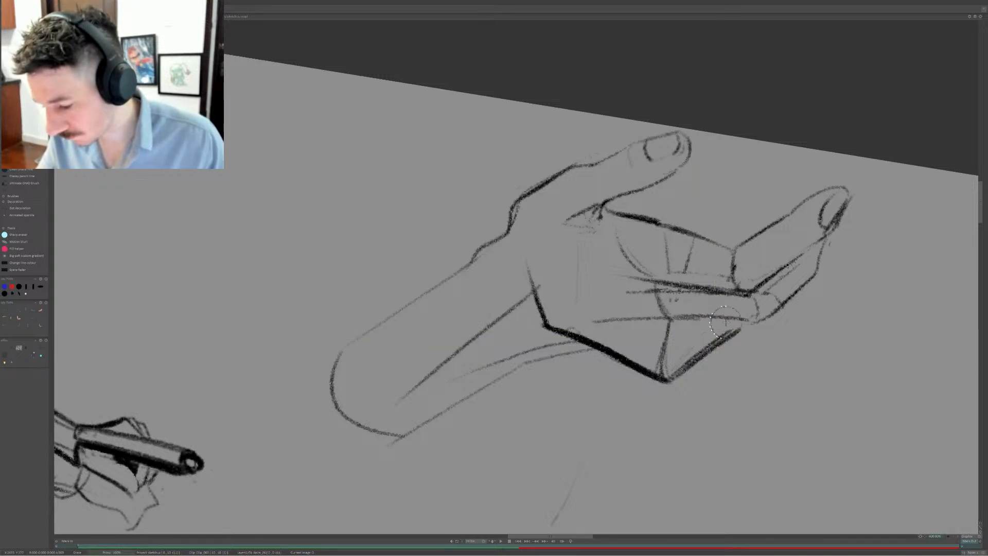
left_click_drag(744, 337, 690, 376)
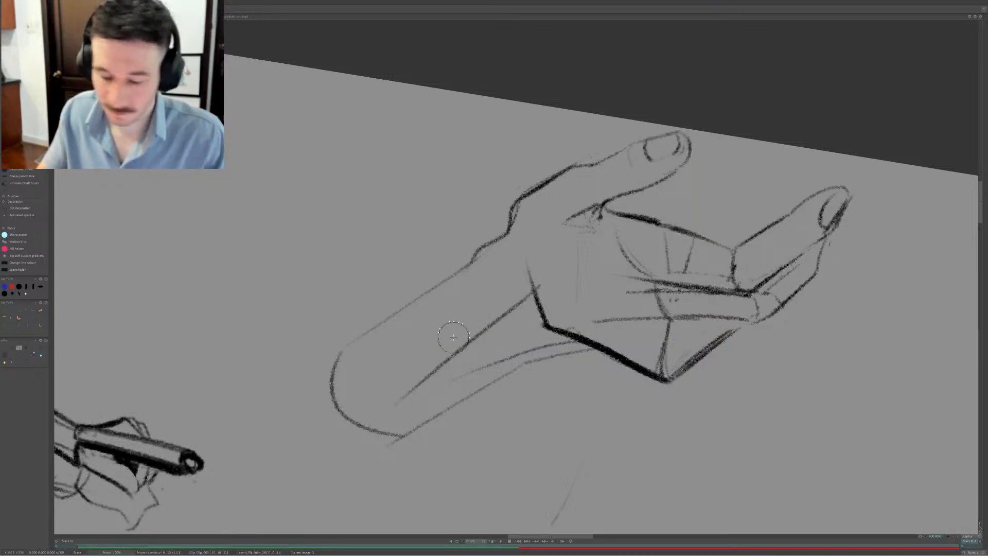
left_click(31, 62)
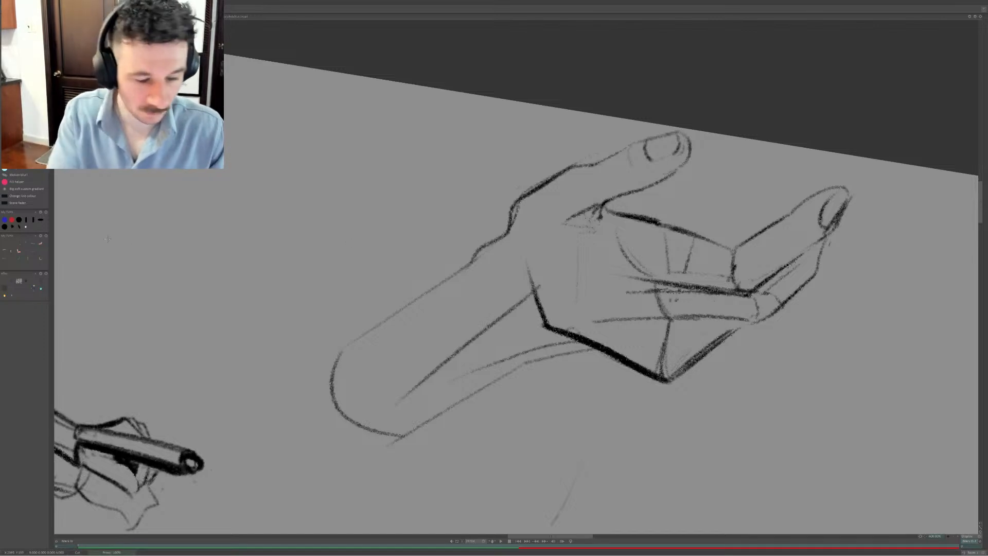
left_click(955, 538)
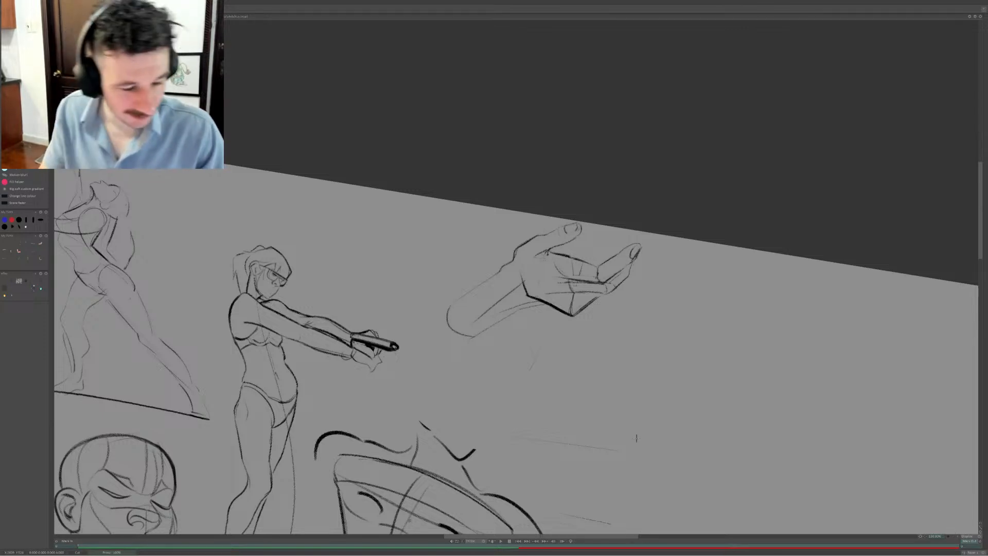
scroll(24, 247, "up", 3)
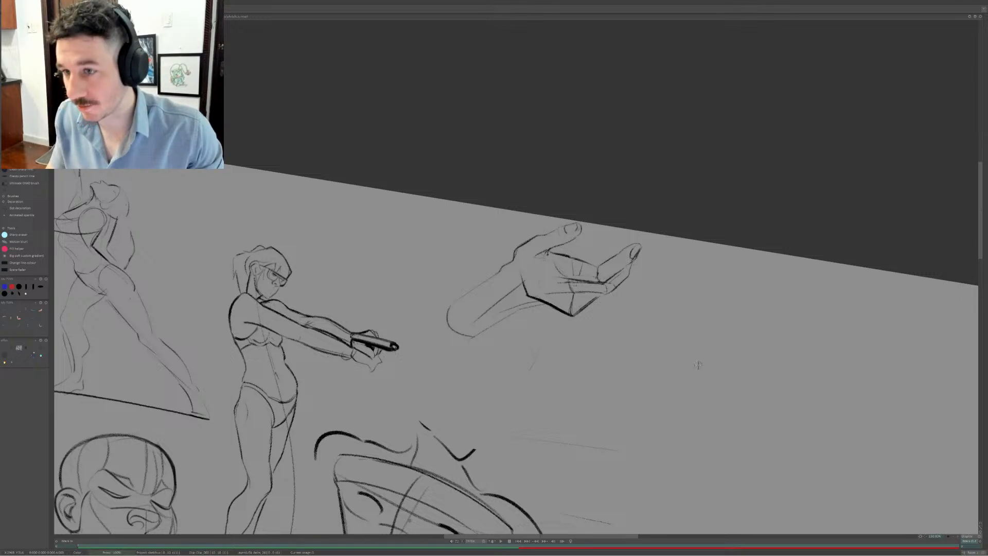
left_click_drag(704, 367, 798, 374)
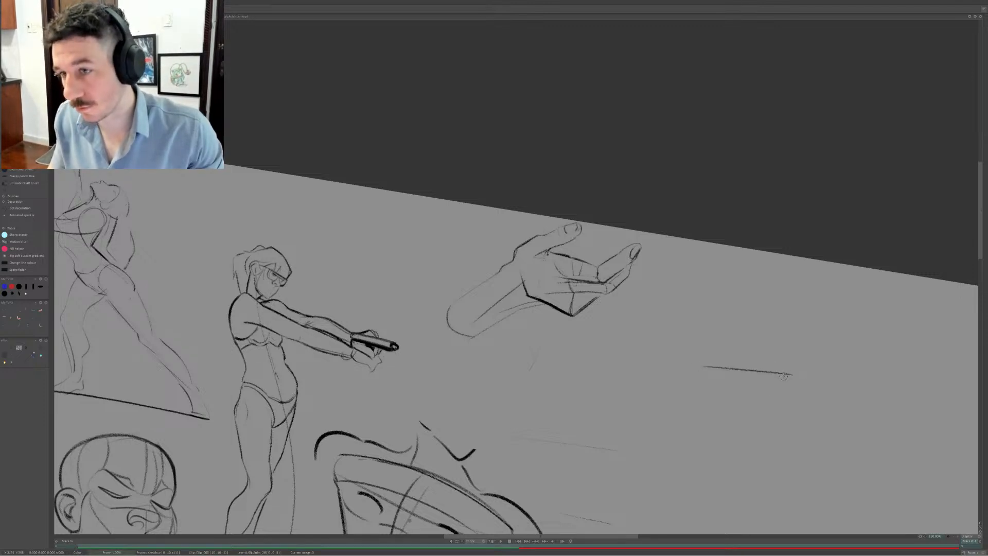
key("ctrl+z")
Draw a light line across the palm from its wrist-side edge toward the gap between the fingers
left_click_drag(525, 291, 612, 275)
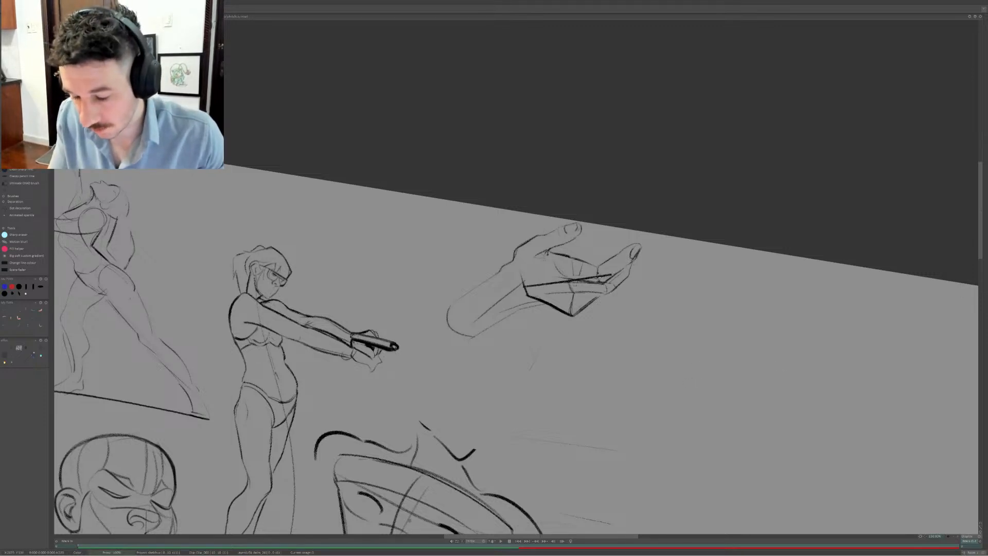
key("ctrl+z")
left_click_drag(529, 292, 597, 274)
key("ctrl+z")
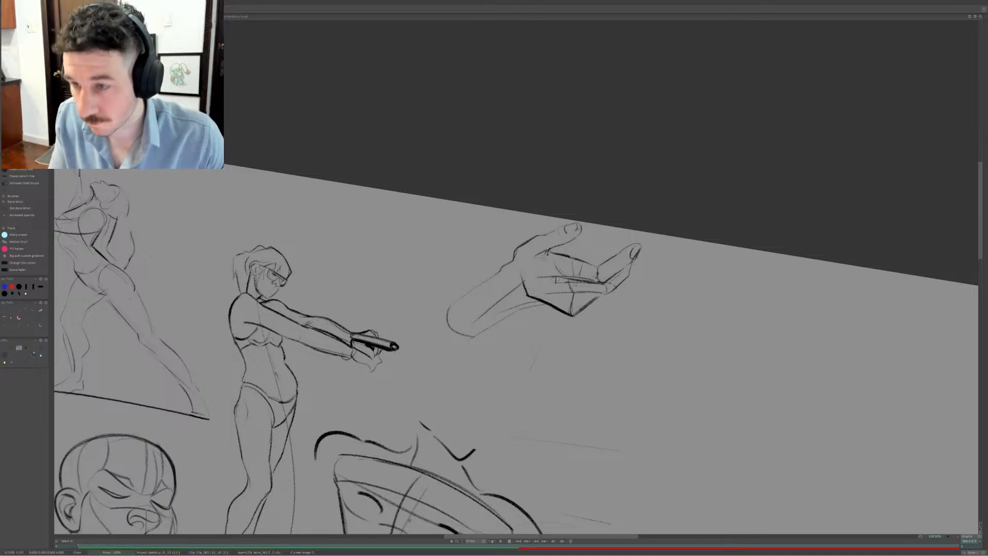
left_click_drag(532, 279, 591, 284)
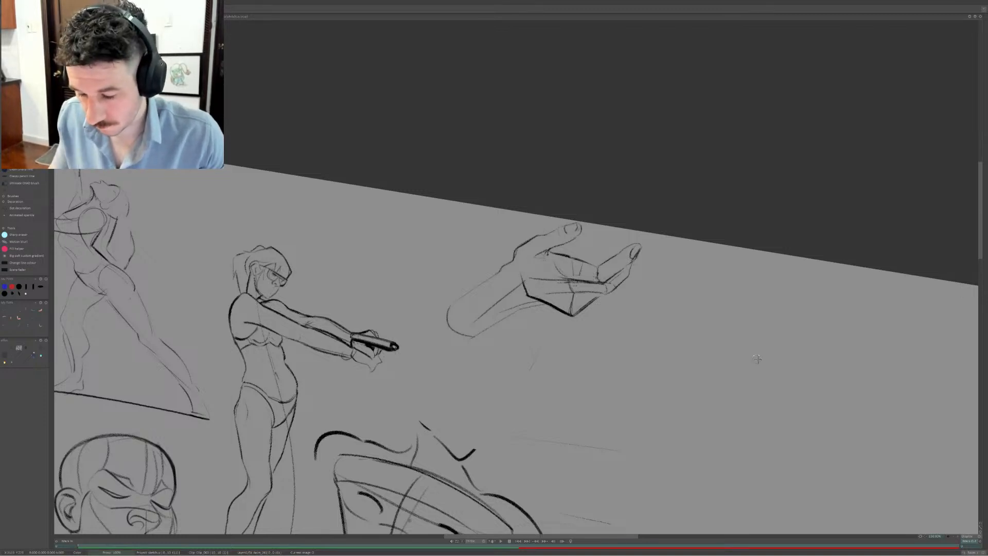
Sketch a second hand's angular palm in the empty area beyond the finished hand, with an extended upper edge bending upward into fingers
left_click_drag(714, 335, 784, 345)
key("ctrl+z")
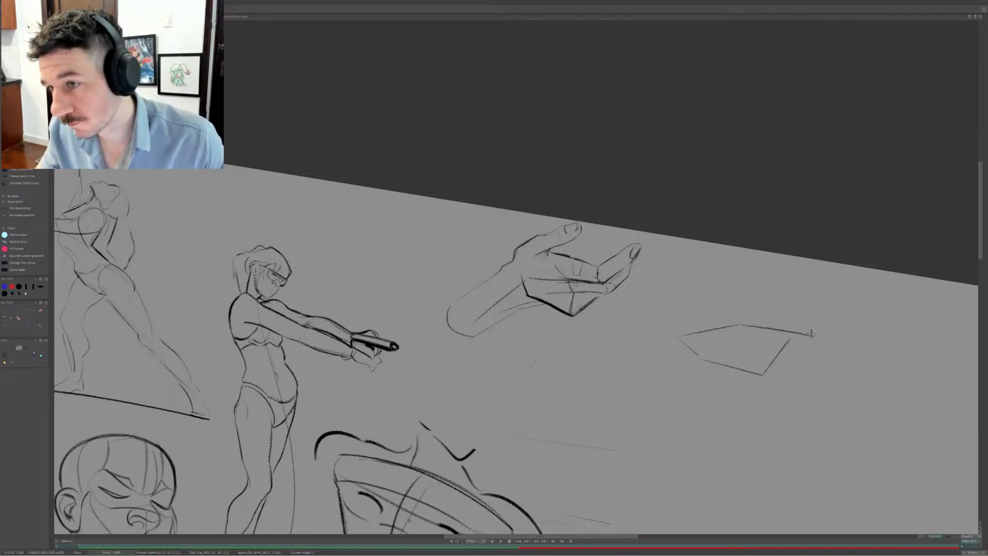
left_click_drag(816, 335, 832, 310)
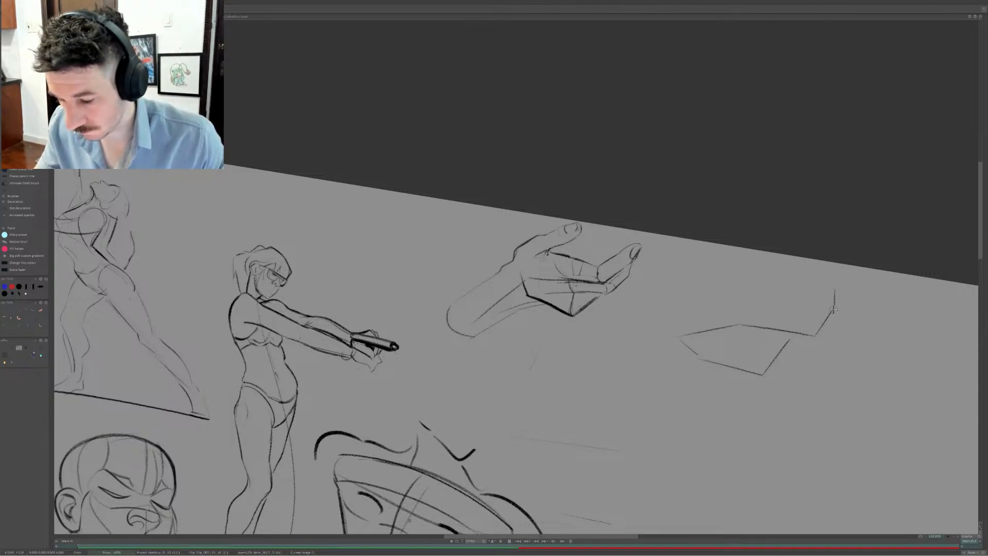
key("ctrl+z")
left_click_drag(835, 297, 833, 313)
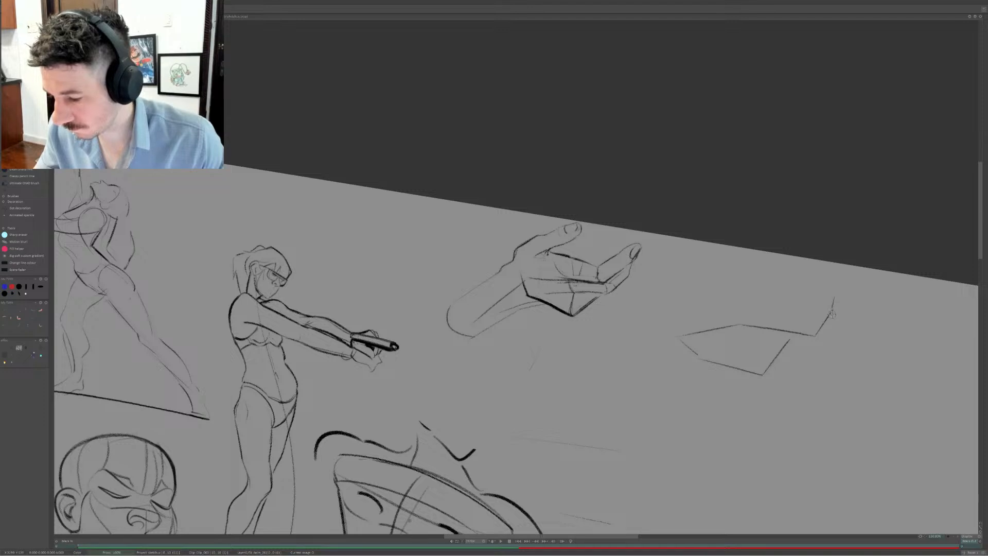
key("ctrl+z")
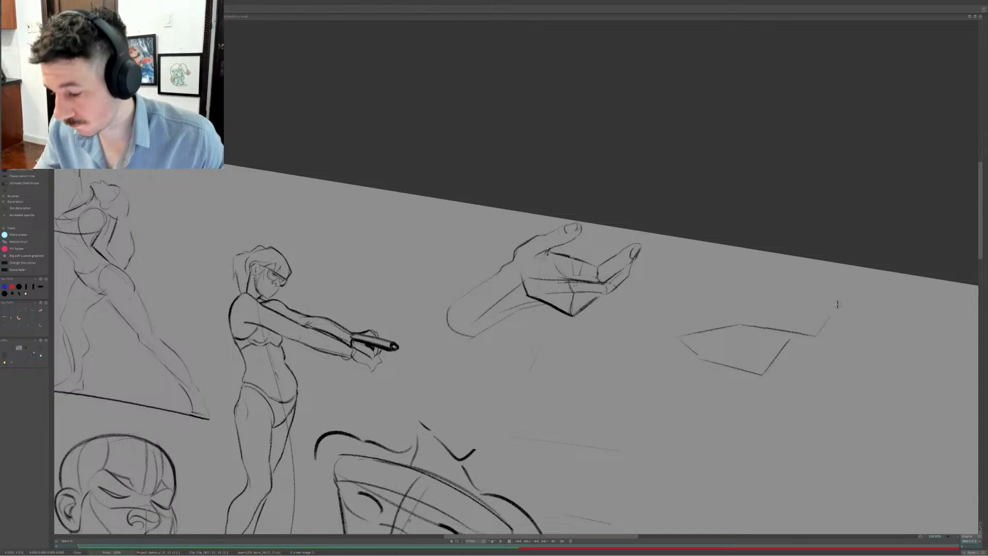
left_click_drag(834, 292, 834, 310)
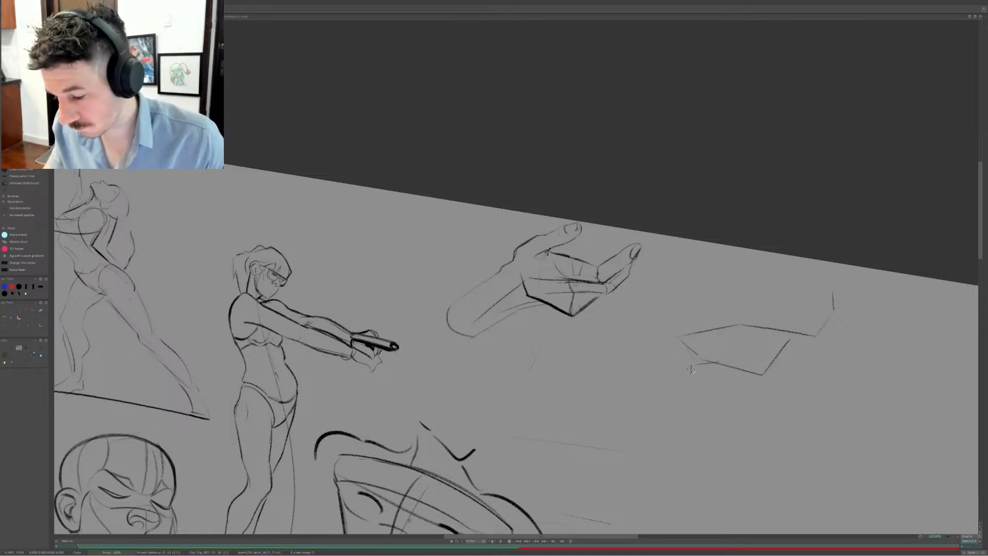
Draw two roughly parallel diagonal forearm lines running down from the second hand's wrist, redoing the upper one
left_click_drag(692, 367, 627, 406)
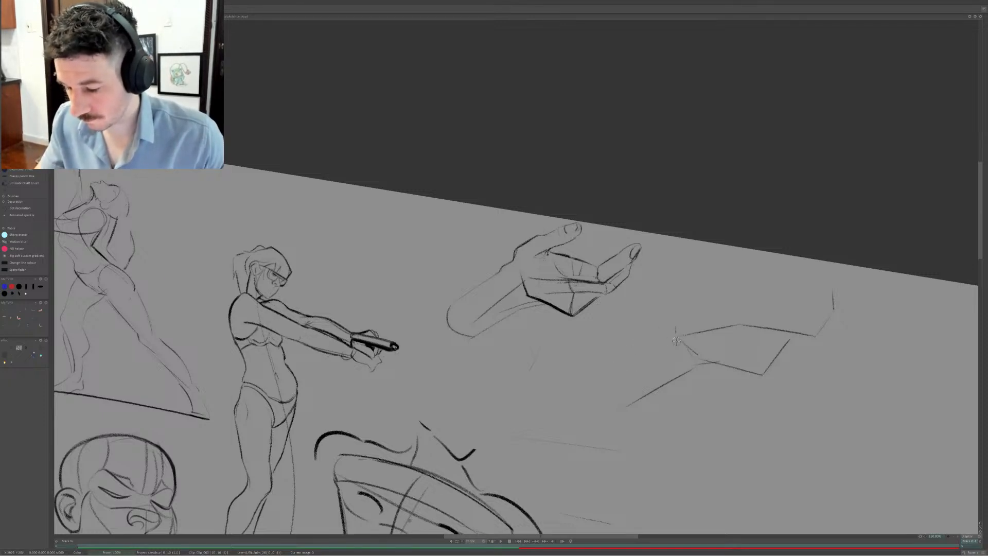
left_click_drag(675, 326, 574, 389)
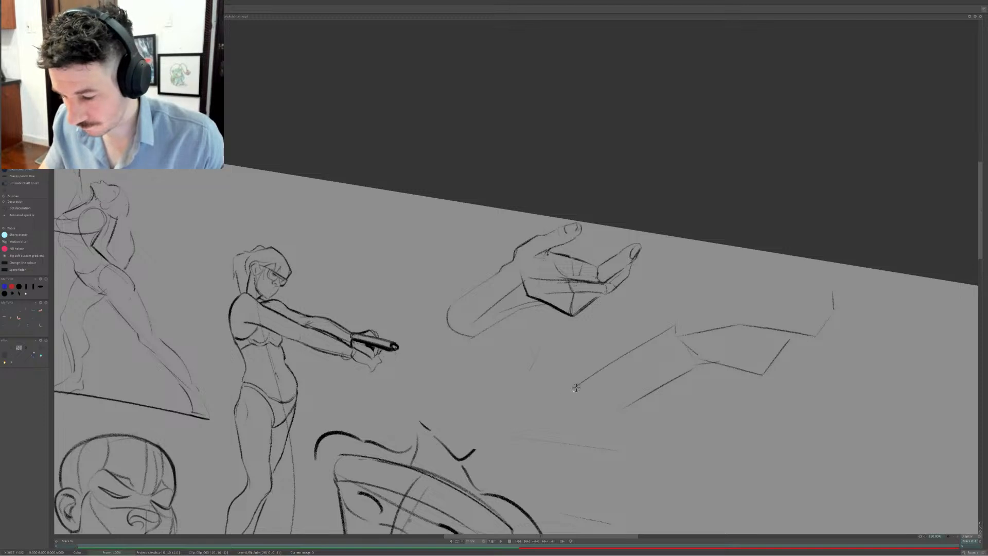
key("ctrl+z")
left_click_drag(671, 328, 573, 388)
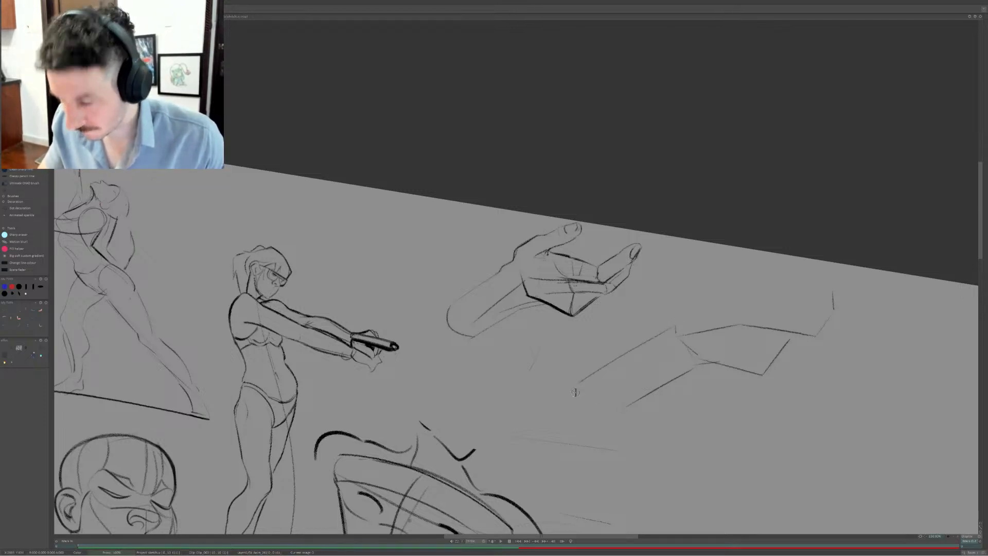
Outline the second hand's raised thumb from the wrist to its tip and back along its inner edge toward the palm
left_click_drag(675, 330, 693, 302)
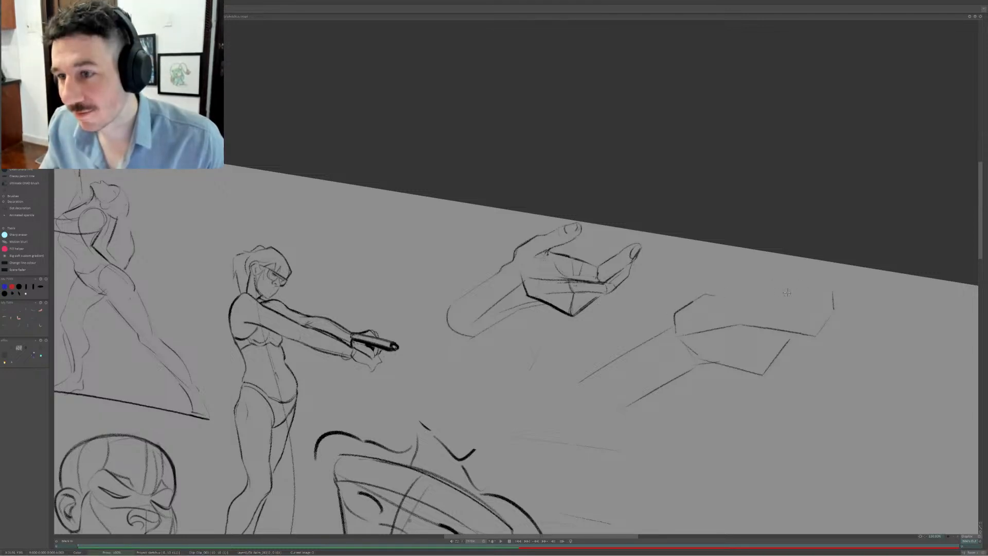
left_click_drag(725, 290, 747, 280)
key("ctrl+z")
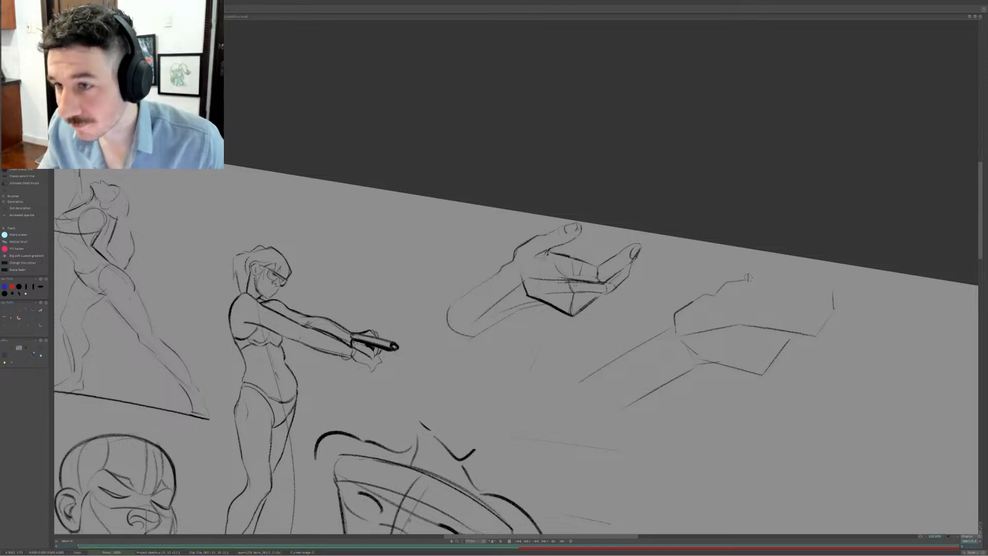
key("ctrl+z")
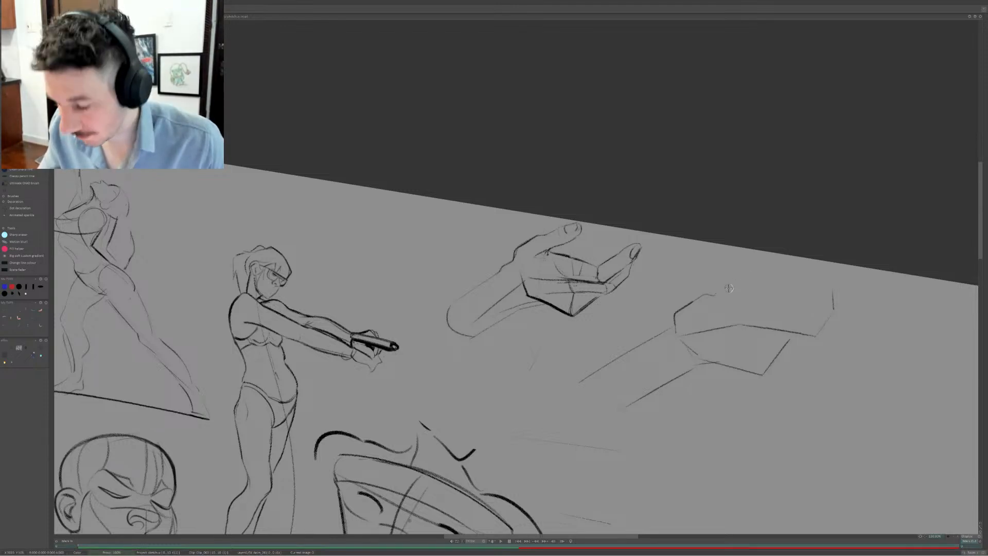
left_click_drag(716, 295, 757, 276)
left_click_drag(757, 276, 758, 289)
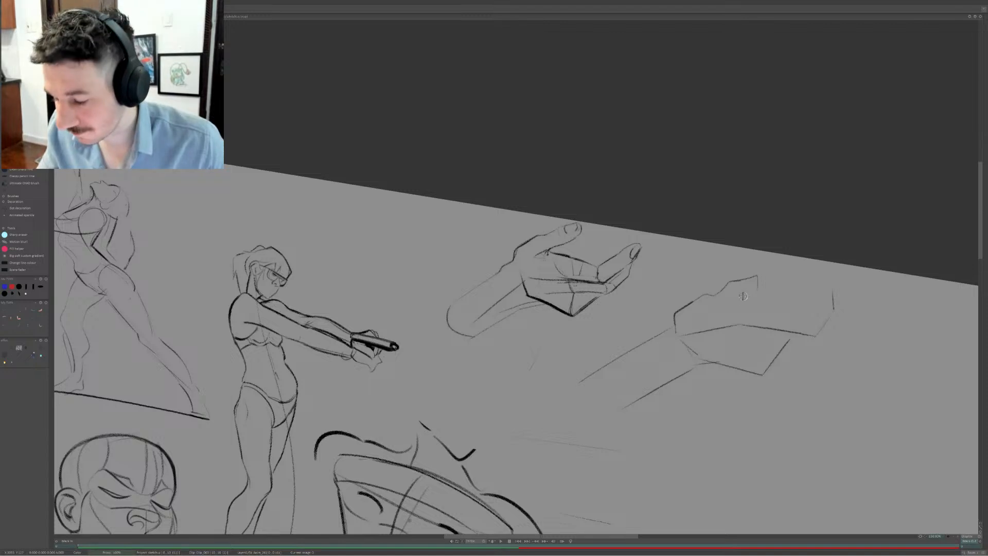
key("ctrl+z")
left_click_drag(731, 282, 759, 279)
key("ctrl+z")
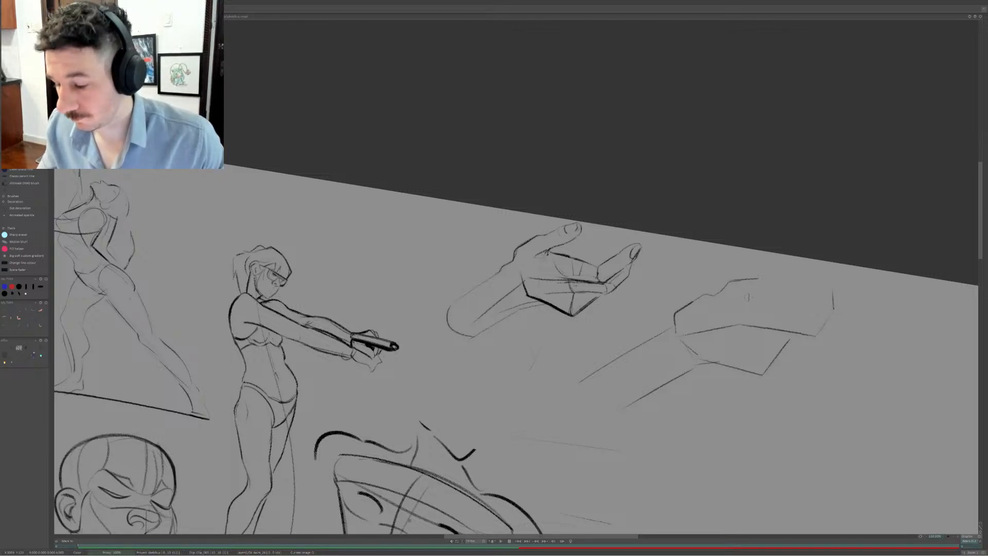
left_click_drag(744, 296, 760, 289)
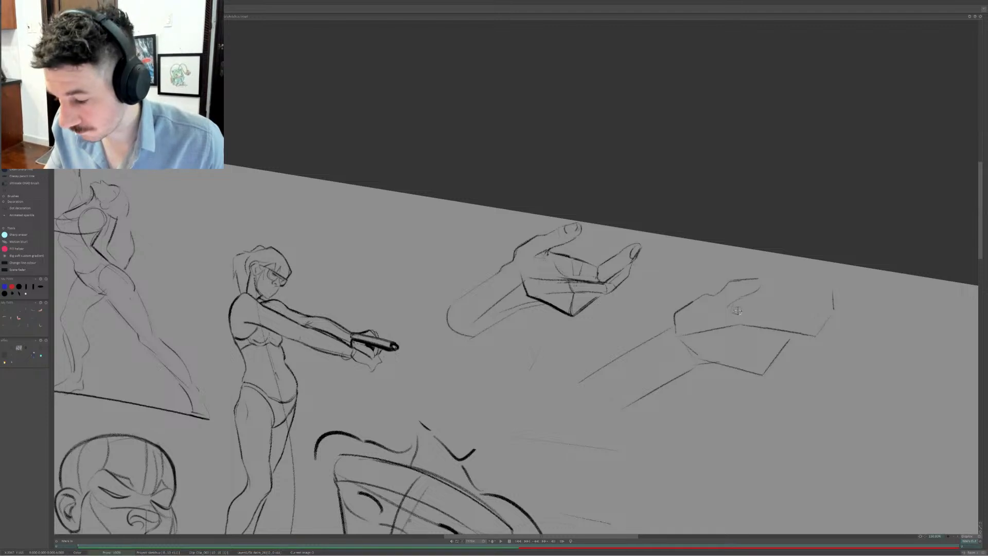
Try several slanted lines for the inner and outer edges of the second hand's upturned finger
left_click_drag(782, 315, 815, 293)
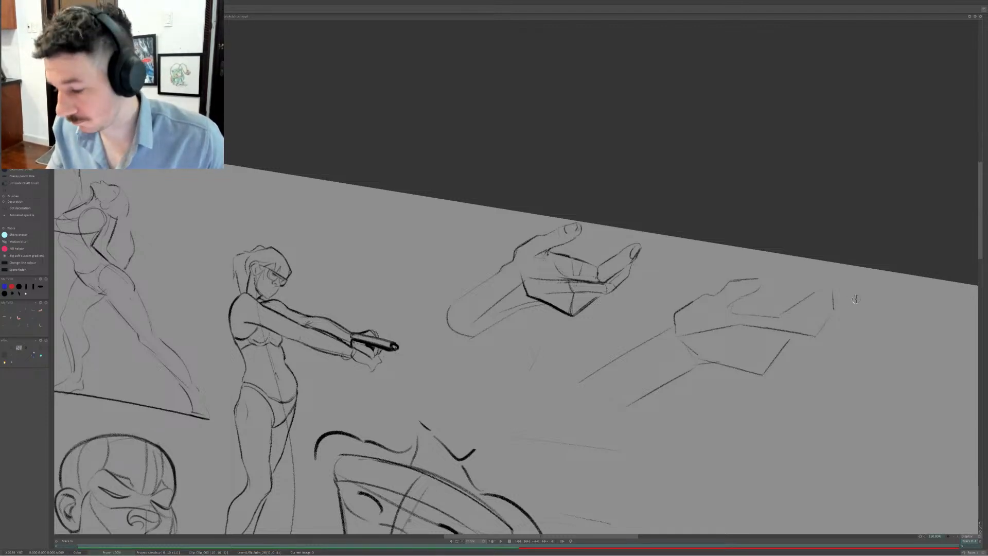
key("ctrl+z")
left_click_drag(781, 315, 820, 288)
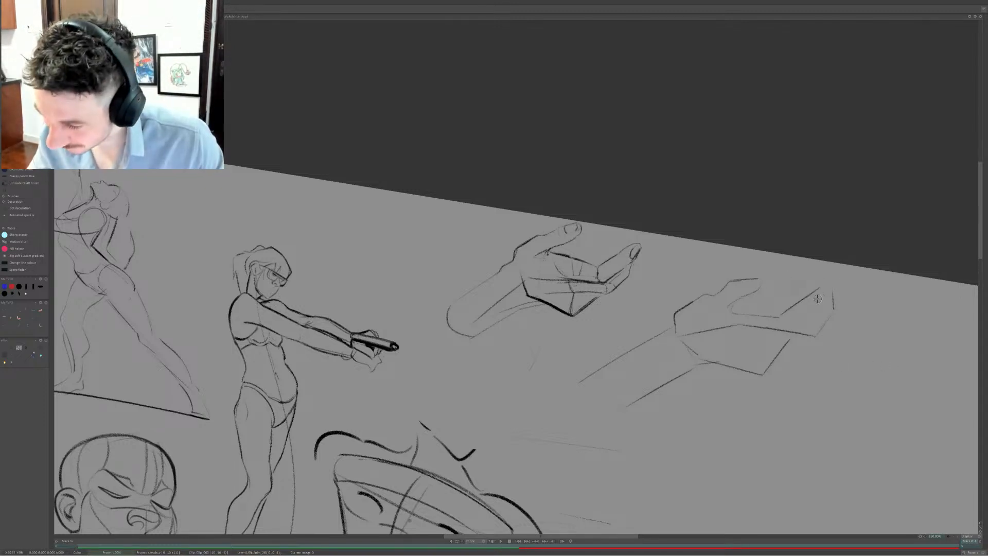
key("ctrl+z")
left_click_drag(778, 318, 812, 291)
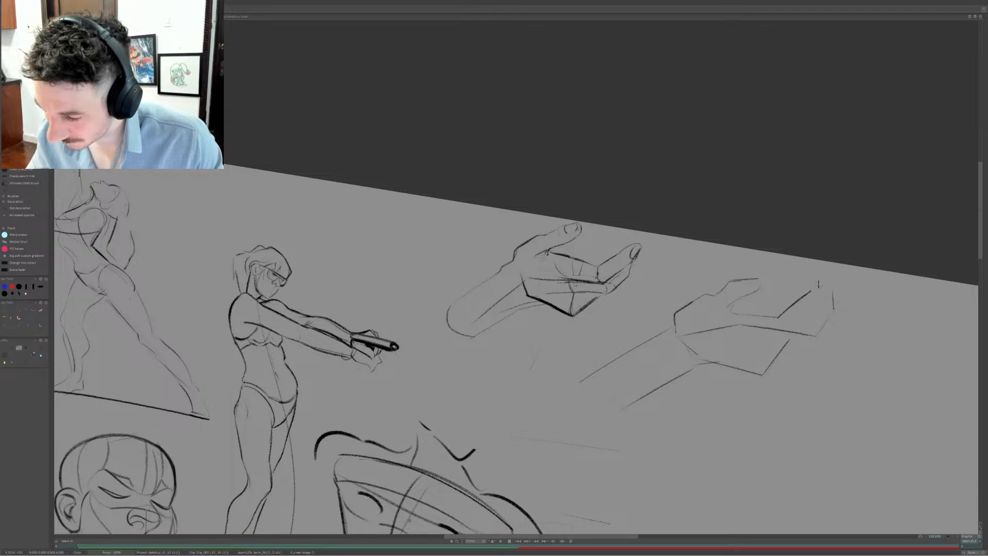
key("ctrl+z")
left_click_drag(775, 320, 807, 289)
key("ctrl+z")
key("ctrl+z")
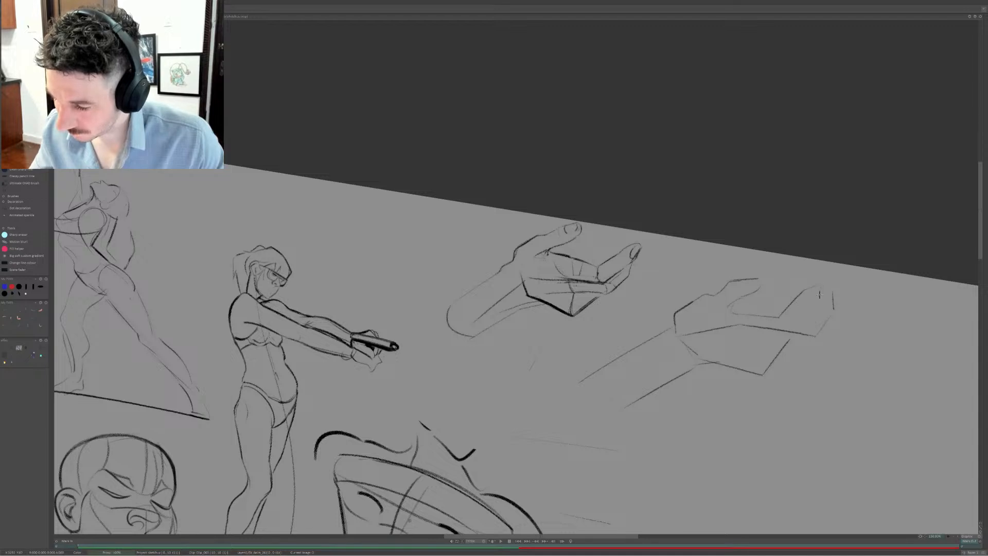
left_click_drag(799, 322, 822, 295)
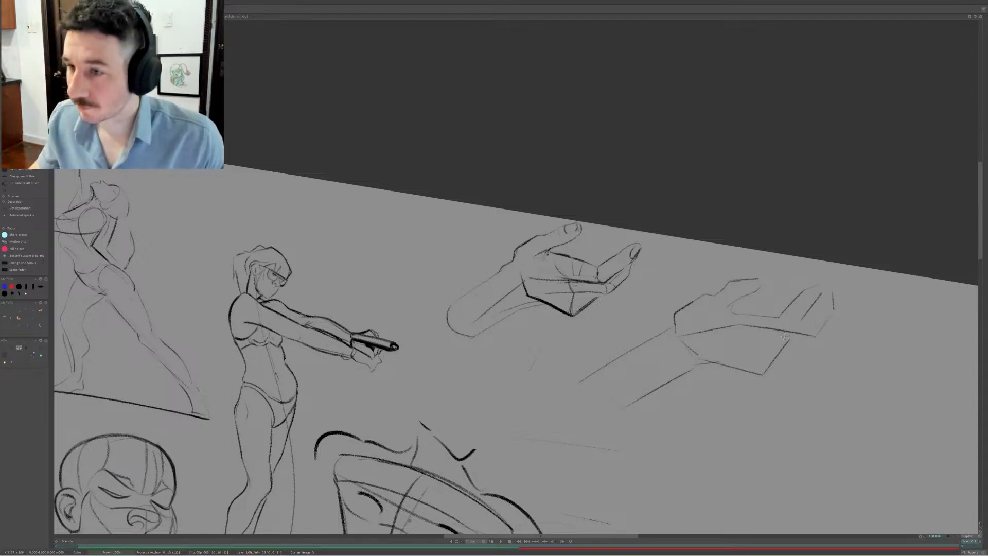
key("ctrl+z")
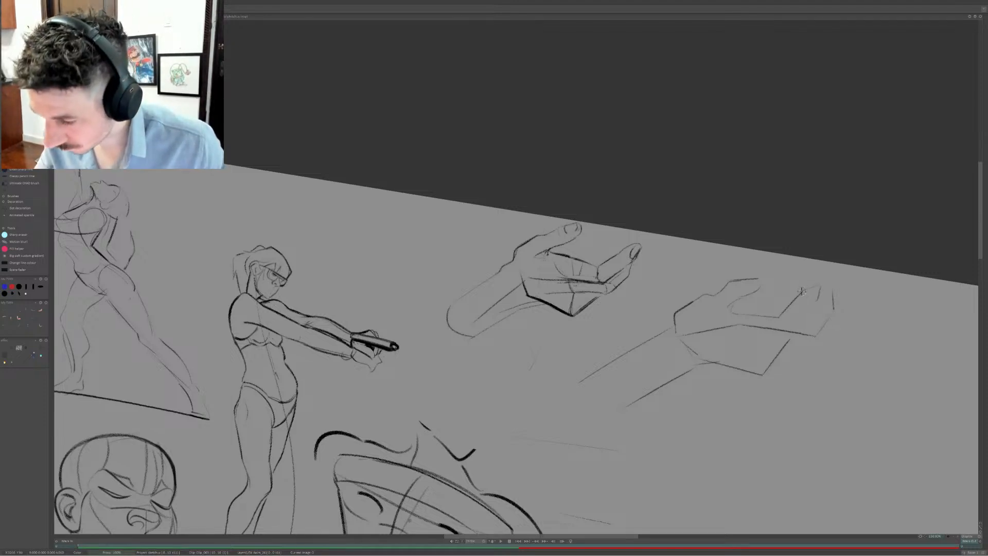
Try a rounded fingertip on the second hand, undo it, and erase the finger's slanted inner line
mouse_move(807, 285)
left_mouse_down()
mouse_move(823, 278)
mouse_move(821, 294)
left_mouse_up()
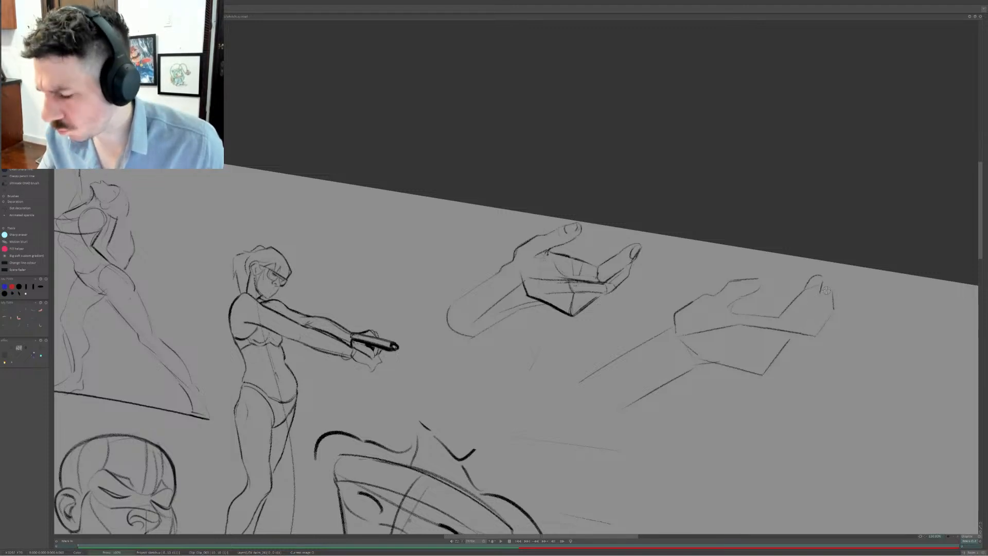
key("ctrl+z")
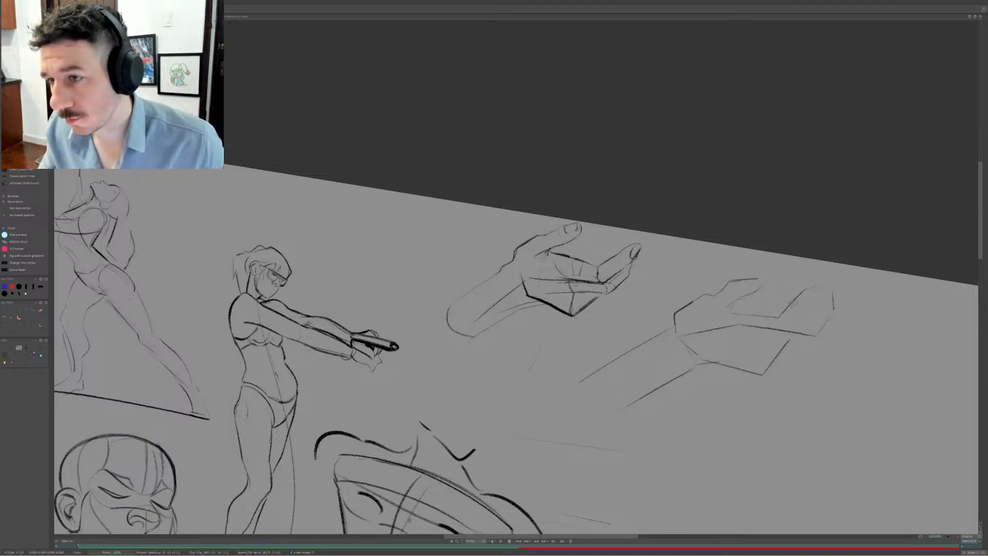
key("e")
mouse_move(777, 318)
left_mouse_down()
mouse_move(808, 289)
mouse_move(775, 319)
mouse_move(819, 287)
mouse_move(771, 317)
mouse_move(816, 288)
left_mouse_up()
key("e")
key("ctrl+z")
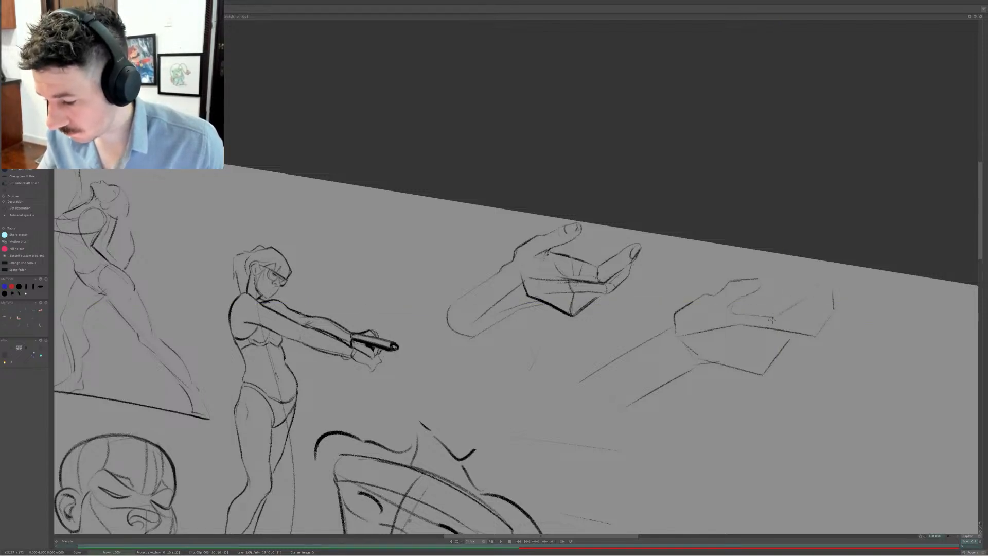
Redraw the second hand's bent finger as a slimmer shape with a stepped upper edge, pointed tip and matching lower edge
left_click_drag(776, 316, 806, 301)
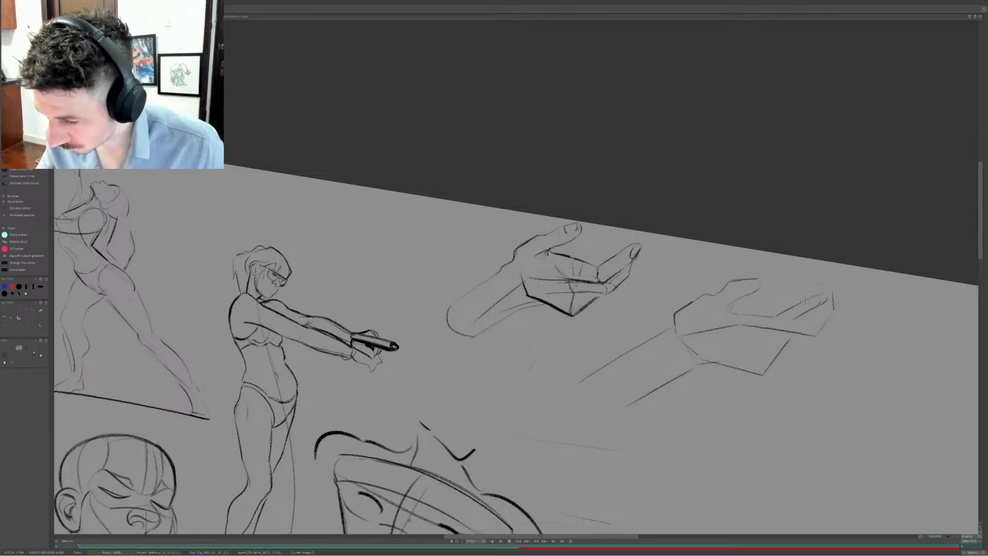
mouse_move(804, 300)
left_mouse_down()
mouse_move(825, 302)
mouse_move(829, 292)
mouse_move(779, 328)
mouse_move(824, 295)
left_mouse_up()
key("e")
key("e")
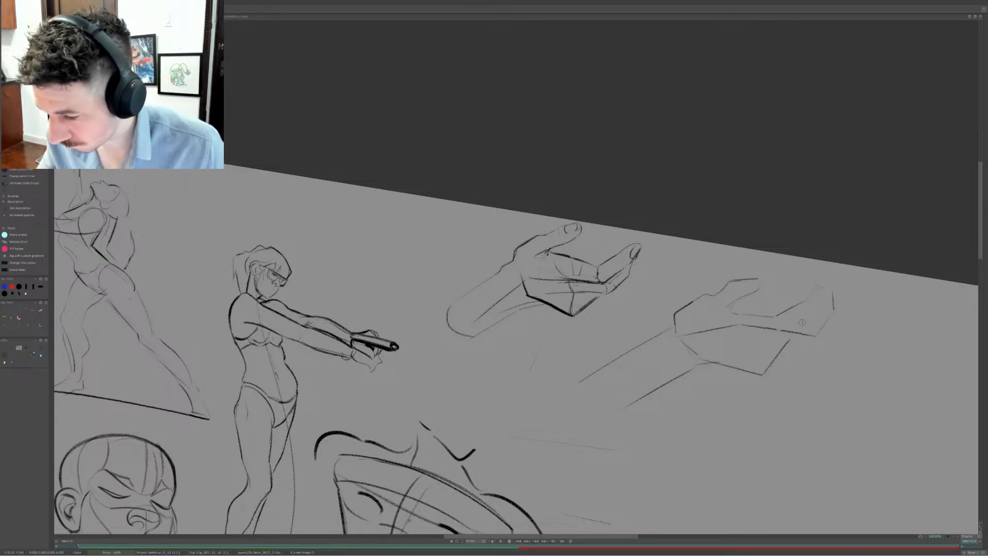
mouse_move(791, 326)
left_mouse_down()
mouse_move(818, 311)
mouse_move(823, 290)
mouse_move(813, 317)
left_mouse_up()
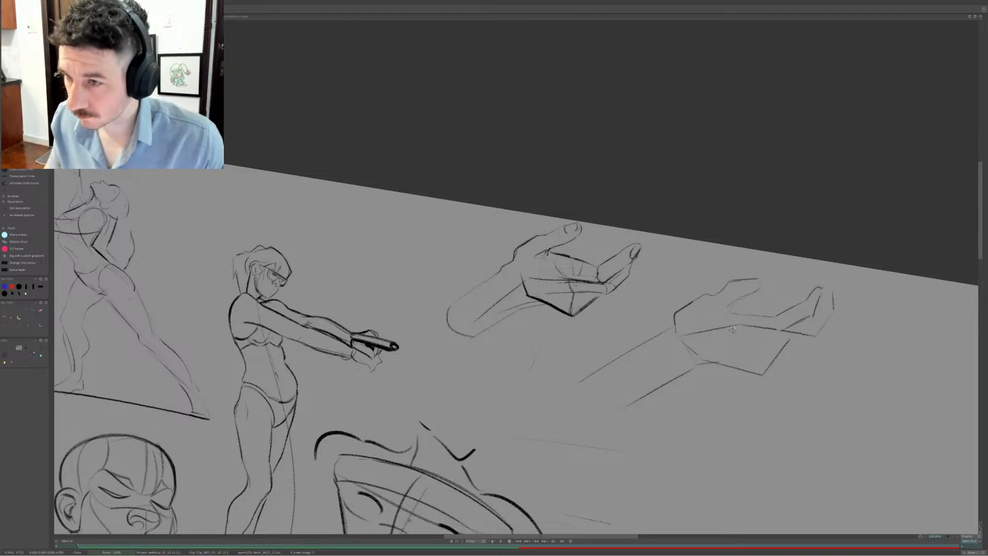
Add a second line under the second hand's upper palm edge and outline the next finger behind the first
left_click_drag(722, 333, 775, 335)
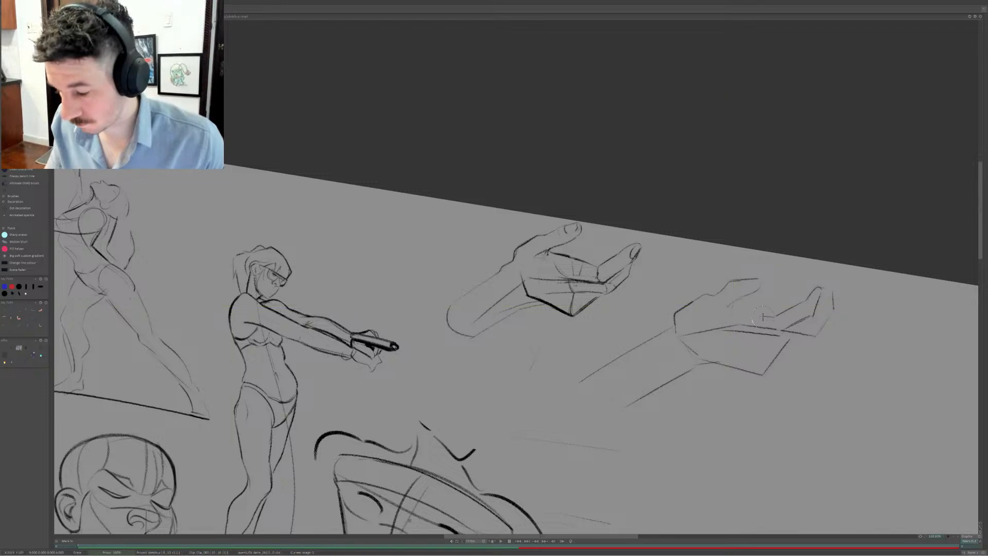
key("ctrl+z")
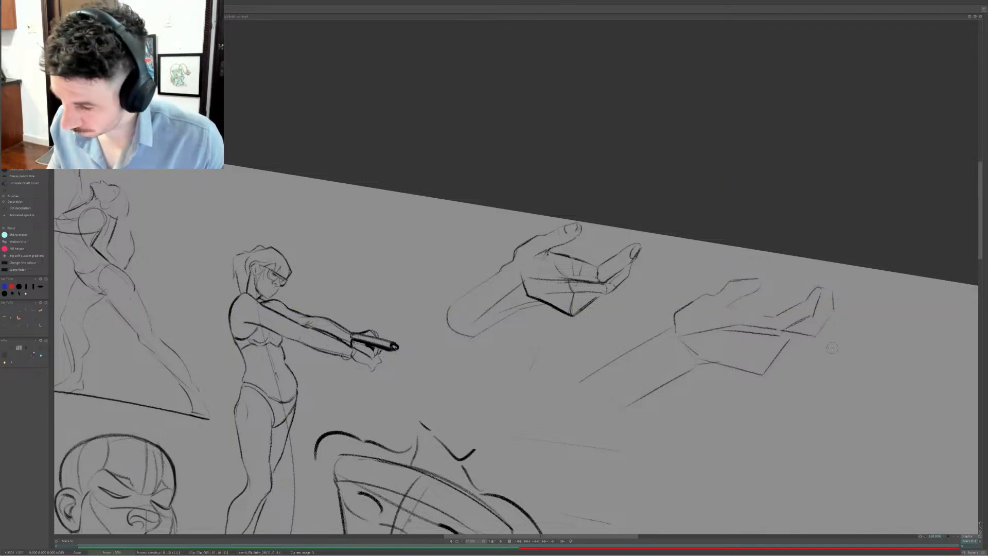
left_click_drag(821, 290, 828, 314)
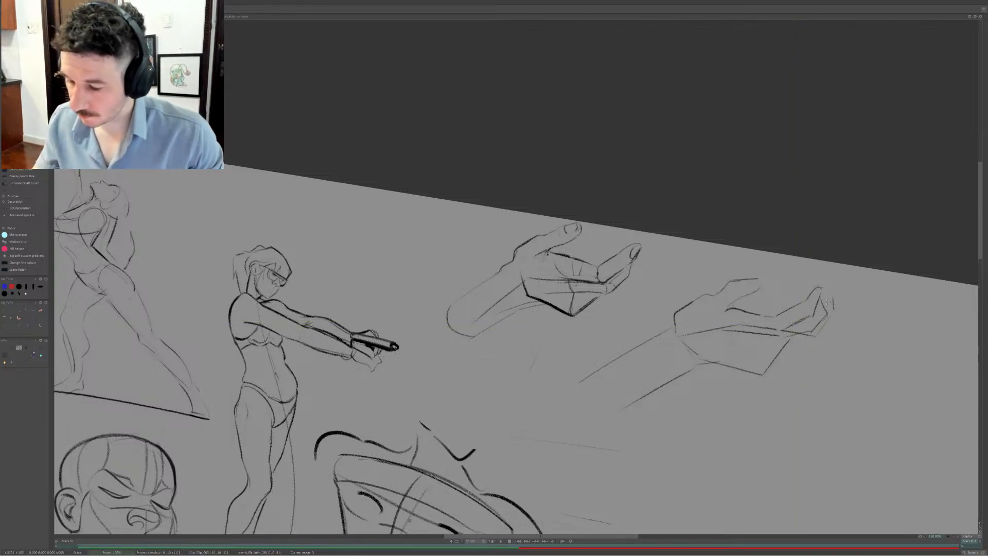
Erase the second hand's palm, fingers, thumb and forearm lines with a large eraser
mouse_move(829, 304)
left_mouse_down()
mouse_move(801, 311)
mouse_move(743, 338)
mouse_move(763, 309)
mouse_move(725, 318)
left_mouse_up()
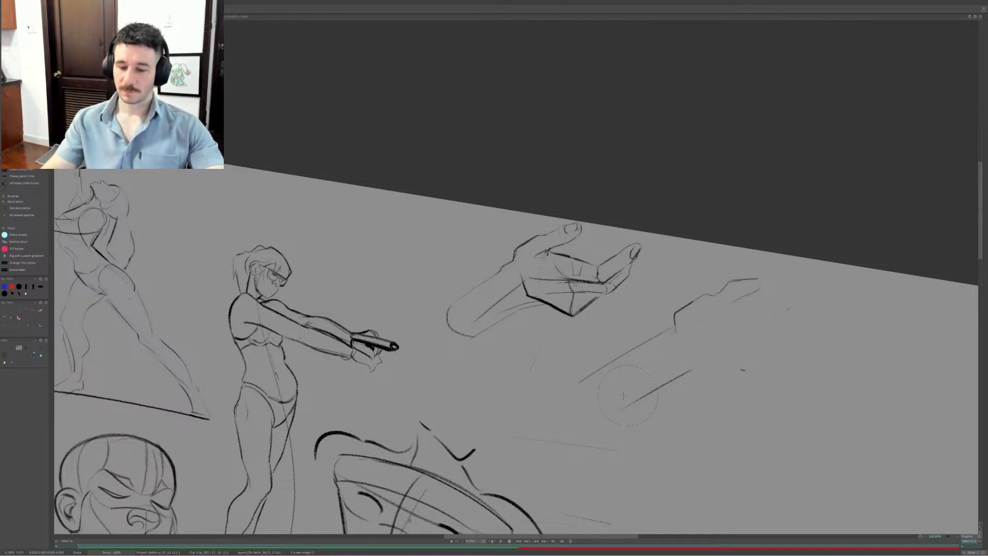
key("b")
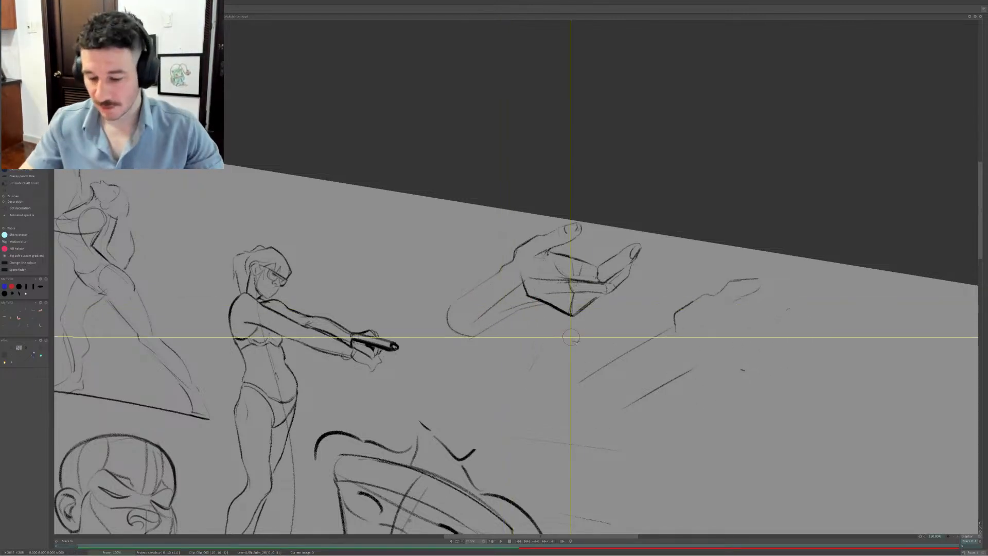
mouse_move(574, 331)
left_mouse_down()
mouse_move(575, 354)
mouse_move(583, 336)
left_mouse_up()
key("ctrl+z")
key("ctrl+z")
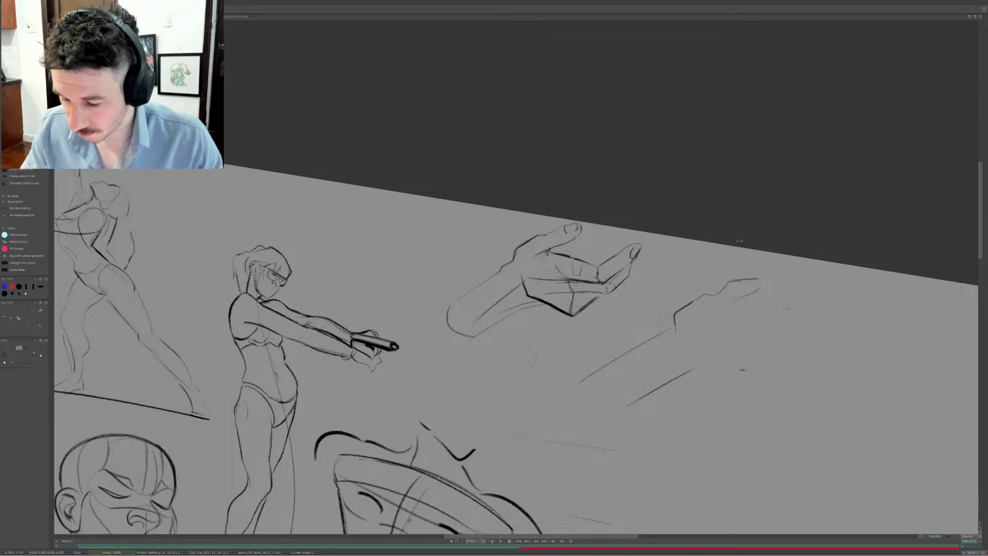
key("e")
left_click_drag(744, 280, 674, 330)
left_click_drag(579, 381, 625, 355)
left_click_drag(633, 401, 685, 375)
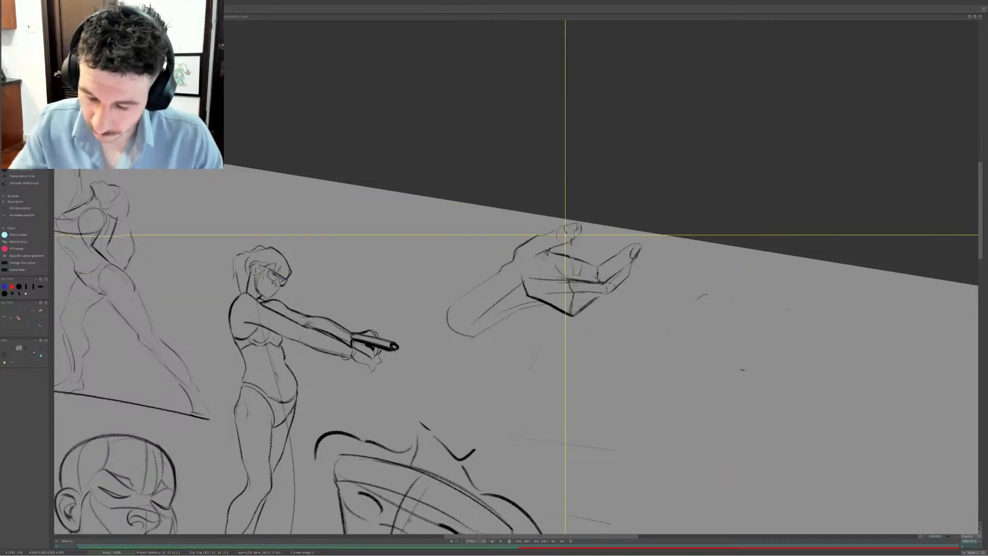
Redraw the lower corner of the first hand's palm and run the finger-base line down to it
key("b")
key("ctrl+z")
mouse_move(582, 228)
left_mouse_down()
mouse_move(555, 250)
mouse_move(562, 254)
mouse_move(553, 247)
mouse_move(581, 227)
left_mouse_up()
key("ctrl+z")
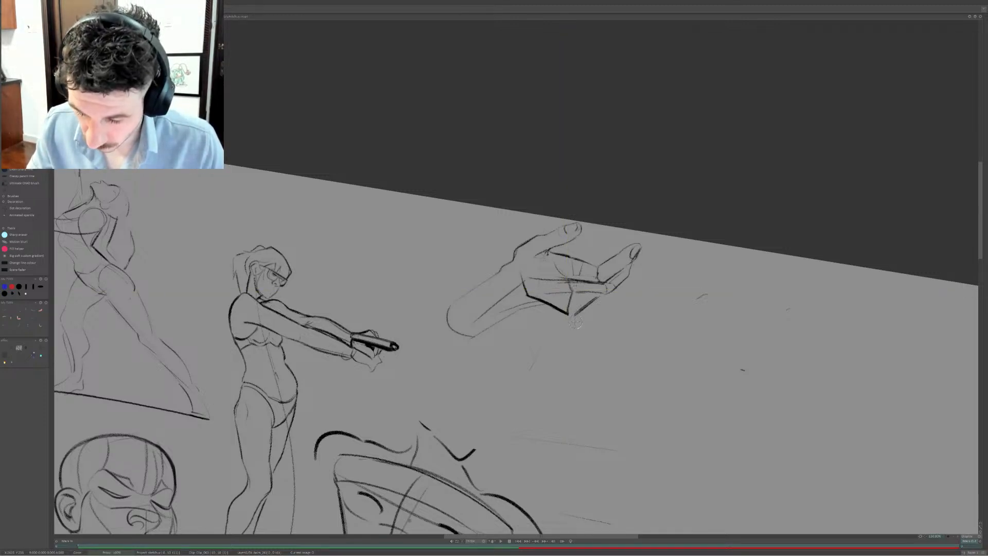
left_click_drag(572, 291, 568, 313)
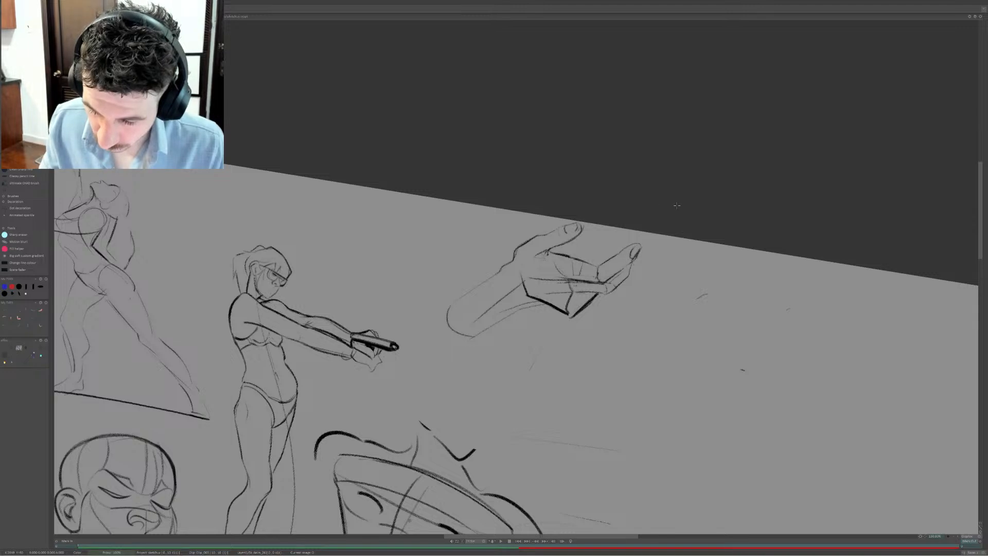
Try darkening the inner finger line and erasing the raised fingertip of the open hand
key("e")
mouse_move(600, 266)
left_mouse_down()
mouse_move(623, 251)
mouse_move(614, 262)
mouse_move(638, 259)
mouse_move(619, 256)
mouse_move(572, 278)
mouse_move(566, 263)
mouse_move(567, 285)
mouse_move(555, 261)
mouse_move(575, 275)
mouse_move(606, 269)
mouse_move(566, 281)
mouse_move(603, 276)
left_mouse_up()
key("e")
key("ctrl+z")
key("ctrl+z")
key("ctrl+z")
key("ctrl+z")
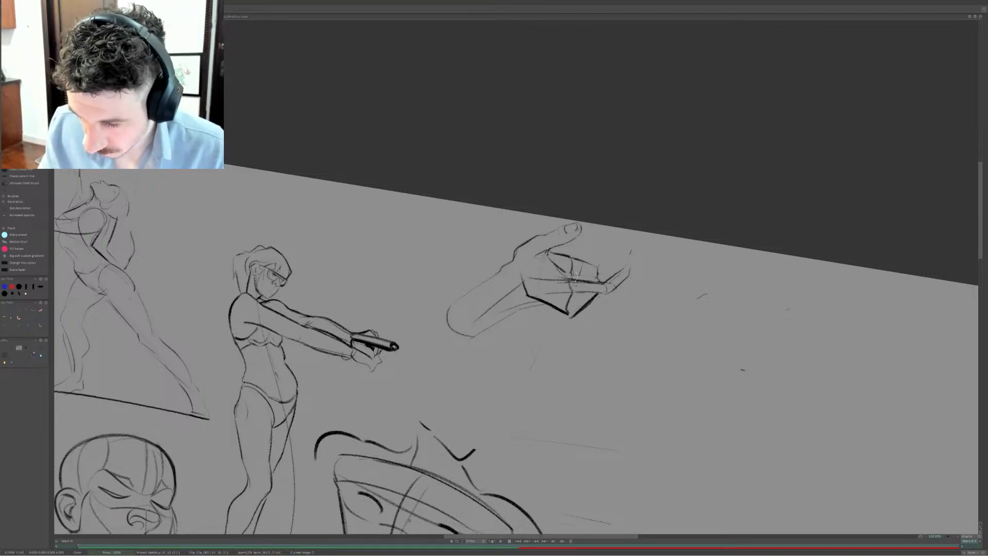
key("ctrl+z")
Try redrawing the hand's inner finger edge and the raised finger with a blockier tip
left_click_drag(556, 253, 603, 265)
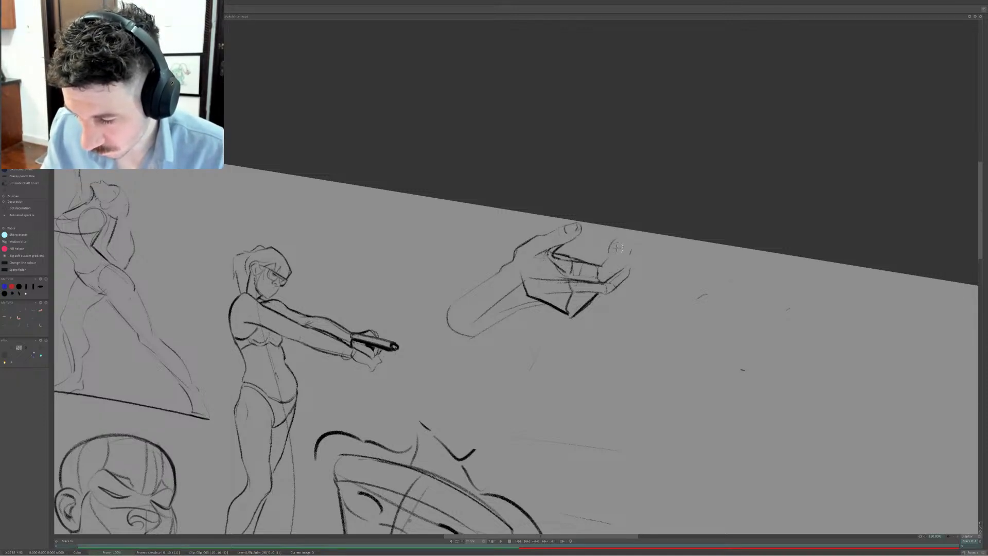
left_click_drag(617, 249, 601, 265)
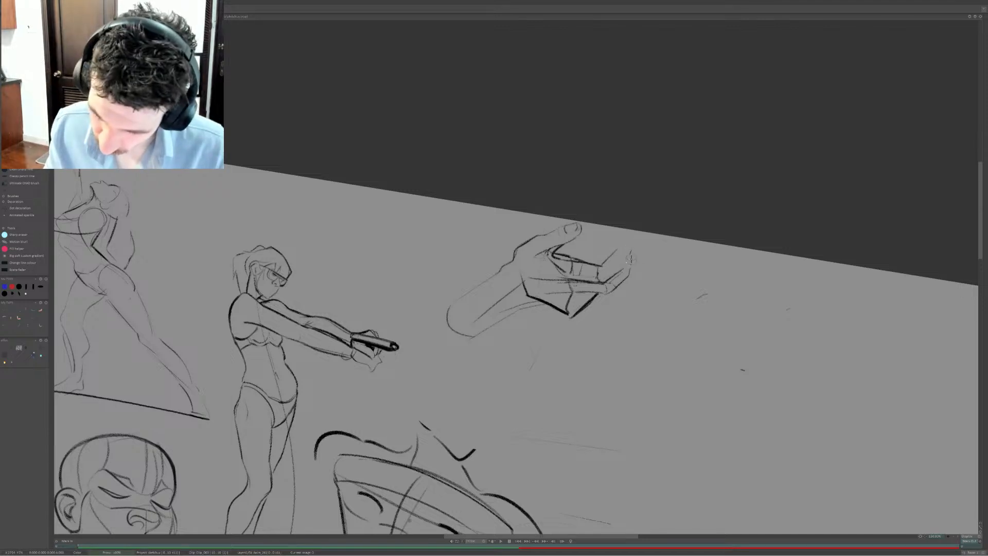
left_click_drag(628, 246, 621, 275)
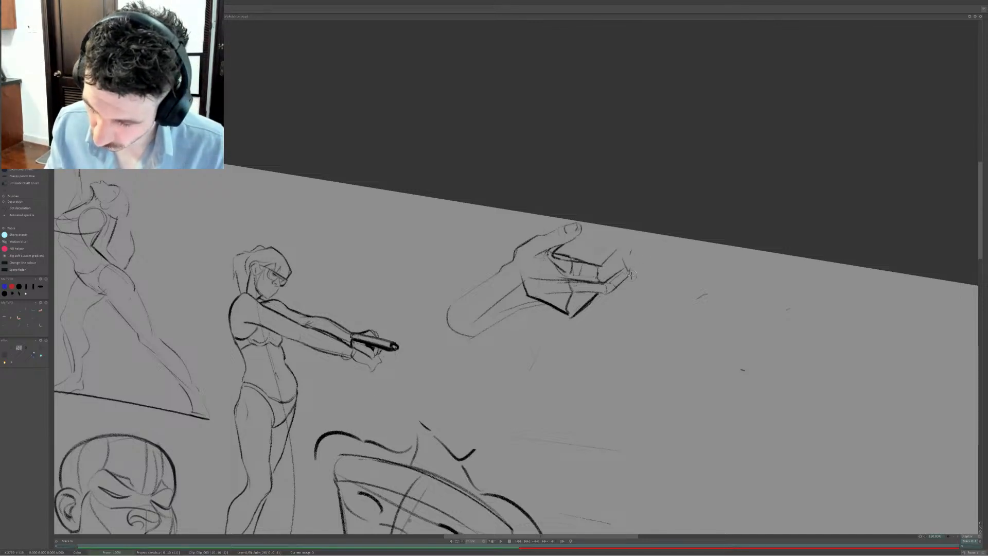
mouse_move(624, 258)
left_mouse_down()
mouse_move(605, 282)
mouse_move(630, 254)
left_mouse_up()
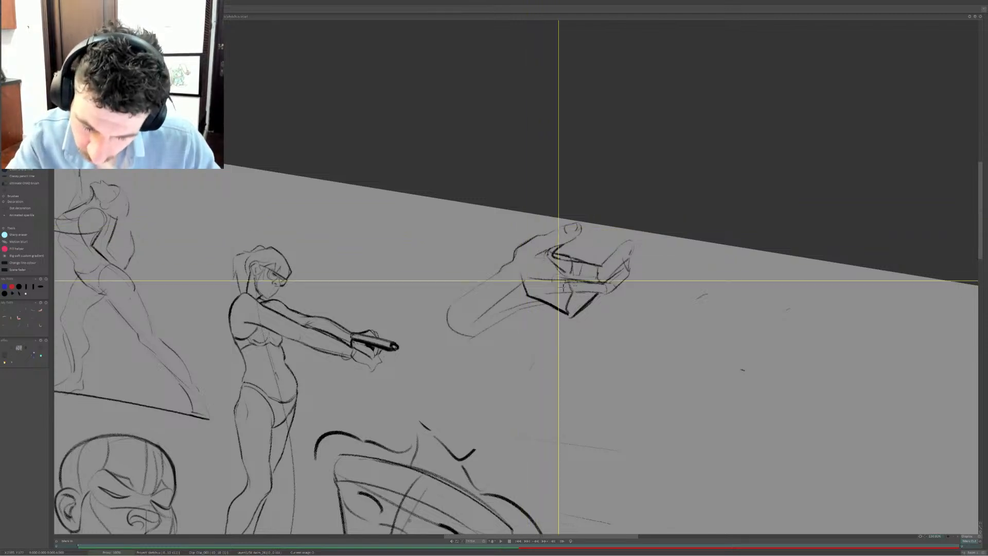
key("e")
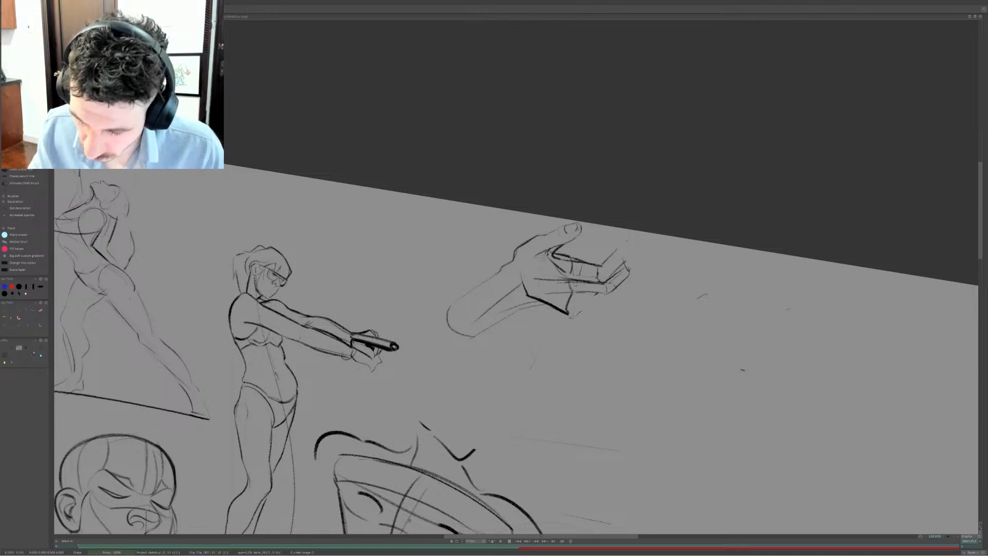
Try redrawing the palm's outer lower edge and raised finger with angular strokes, erasing the outer finger segment
key("e")
mouse_move(576, 315)
left_mouse_down()
mouse_move(608, 293)
mouse_move(620, 265)
mouse_move(608, 252)
mouse_move(600, 267)
mouse_move(618, 248)
left_mouse_up()
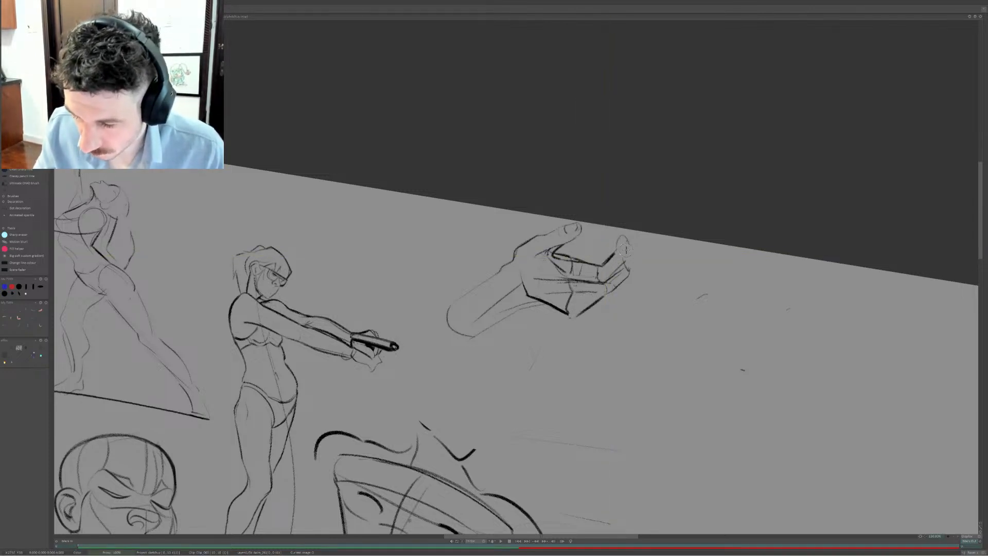
key("e")
mouse_move(625, 278)
left_mouse_down()
mouse_move(615, 297)
mouse_move(648, 255)
mouse_move(606, 282)
mouse_move(616, 244)
mouse_move(605, 272)
left_mouse_up()
key("e")
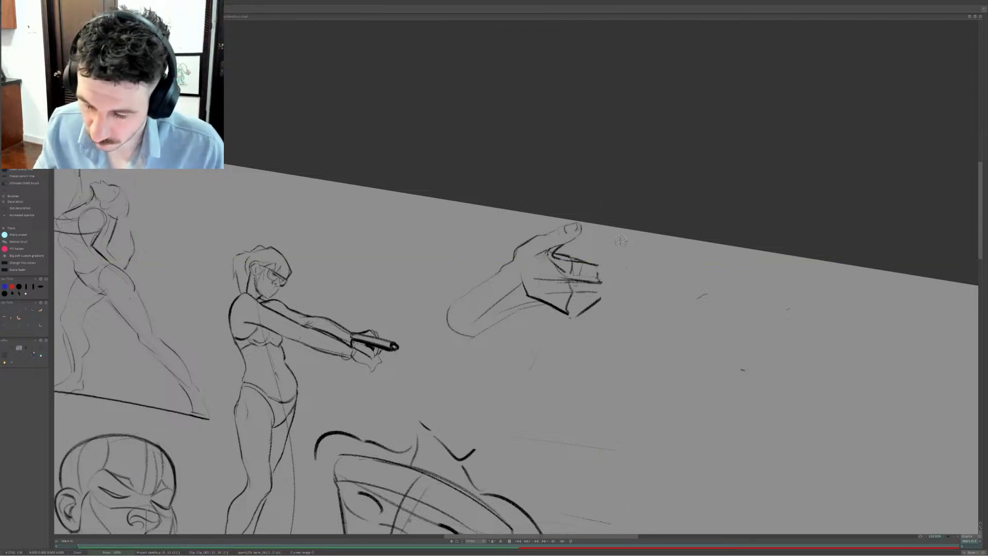
key("ctrl+z")
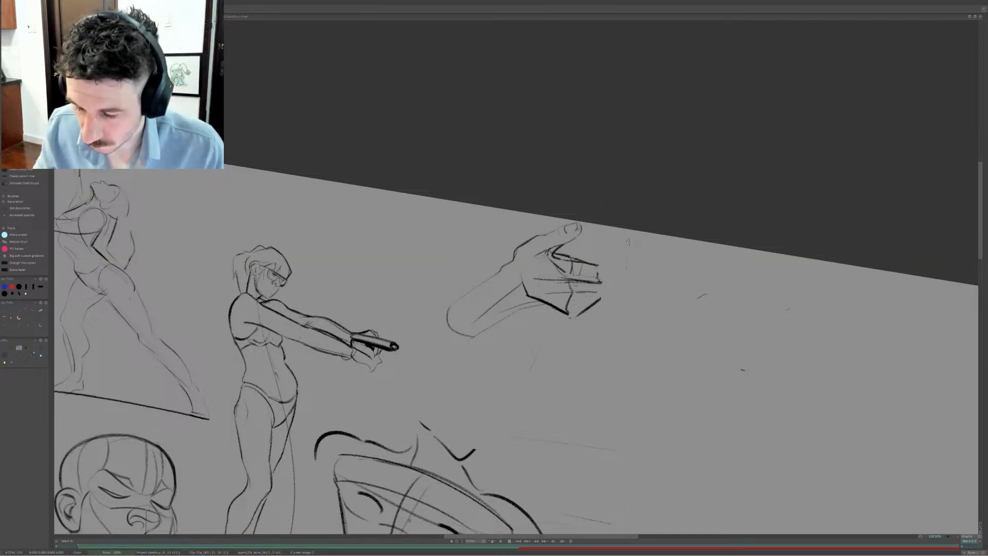
Try a longer raised finger with a curved upper edge and a squared tip
left_click_drag(600, 264, 633, 241)
mouse_move(604, 281)
left_mouse_down()
mouse_move(639, 259)
mouse_move(636, 245)
mouse_move(622, 275)
mouse_move(633, 240)
left_mouse_up()
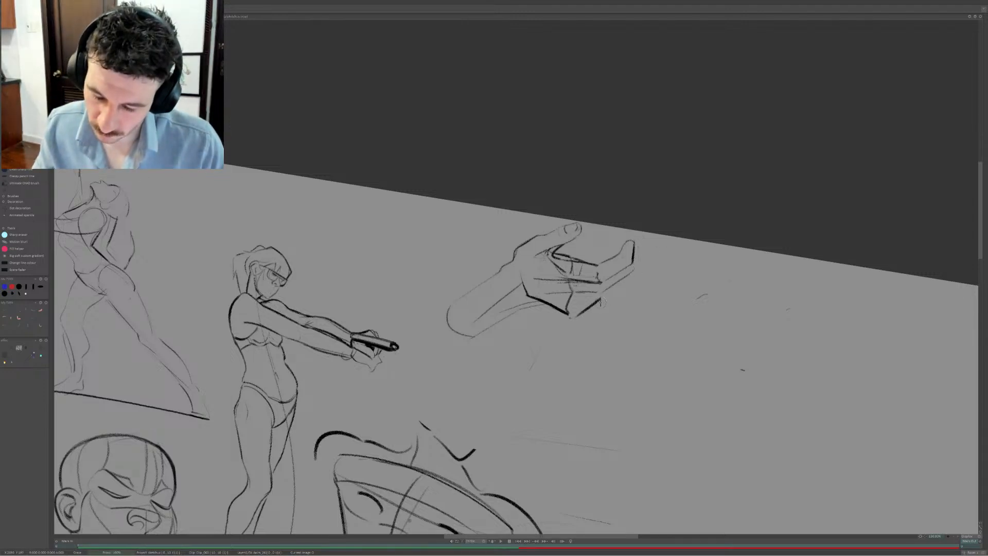
key("ctrl+z")
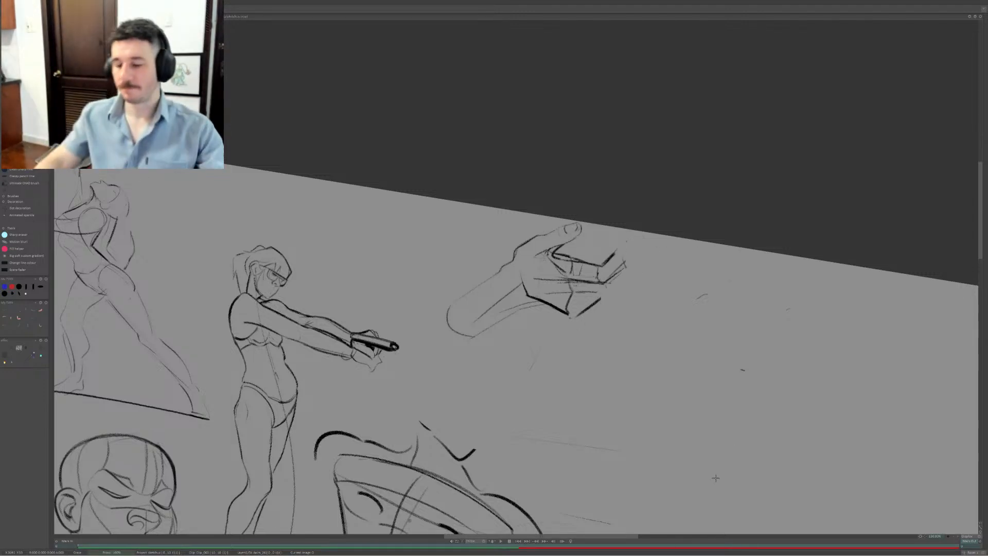
Undo the finger and palm redraws on the open hand
key("ctrl+z")
key("ctrl+z")
key("ctrl+z")
key("ctrl+z")
key("ctrl+z")
key("ctrl+z")
key("ctrl+z")
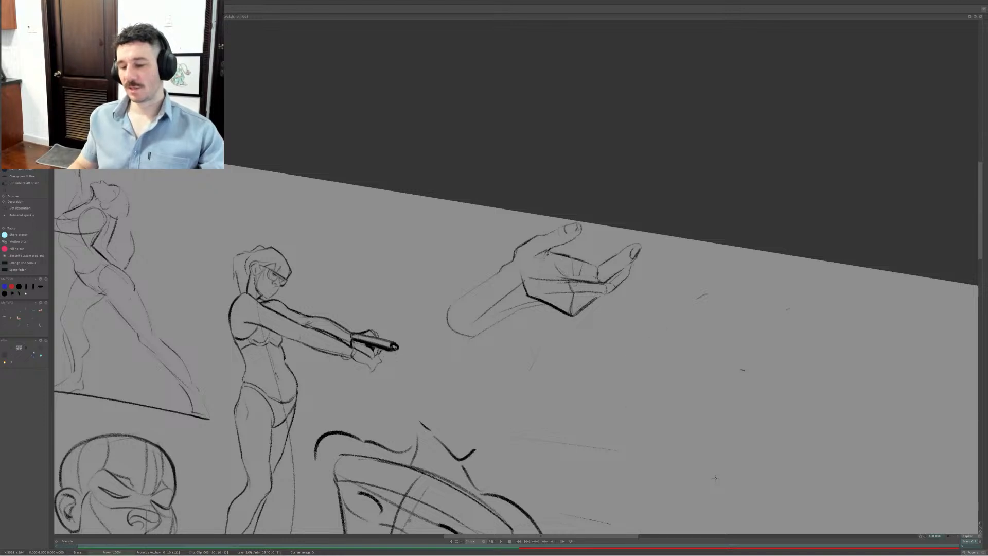
key("ctrl+z")
key("ctrl+z")
key("ctrl+z")
key("ctrl+z")
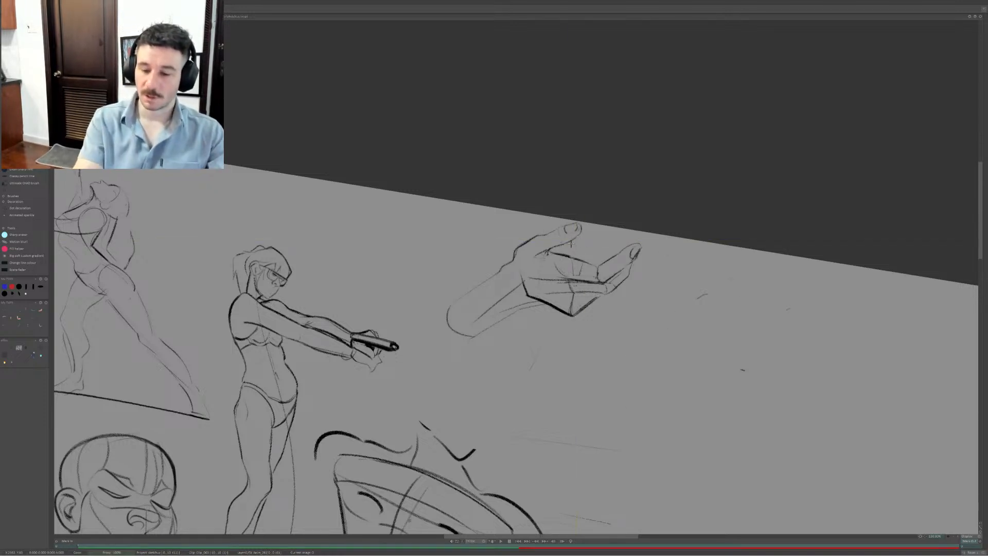
Draw a long flat bar across the hand between thumb and fingers, extending past the fingertips and behind the wrist
left_click_drag(550, 247, 672, 254)
mouse_move(564, 256)
left_mouse_down()
mouse_move(692, 265)
mouse_move(666, 259)
left_mouse_up()
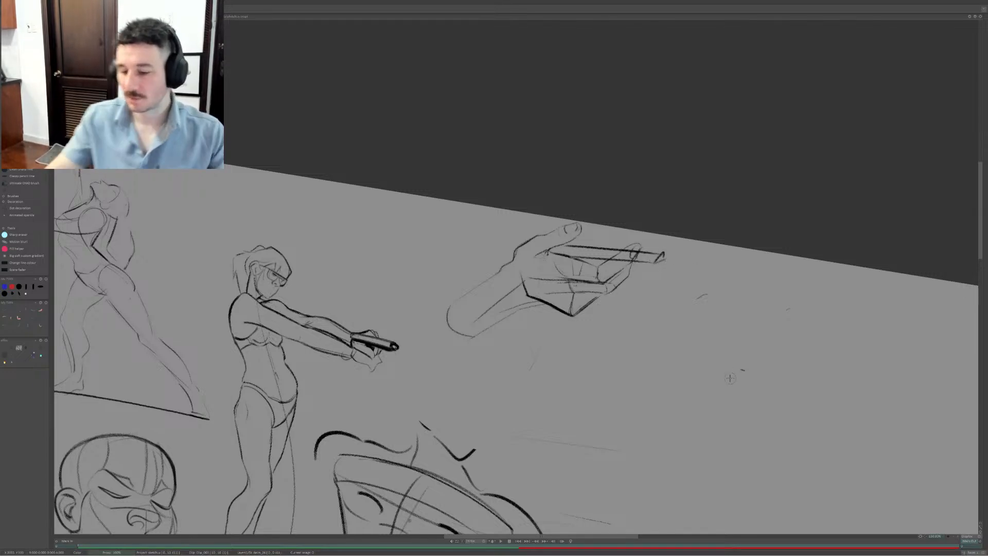
left_click_drag(542, 245, 488, 242)
key("ctrl+z")
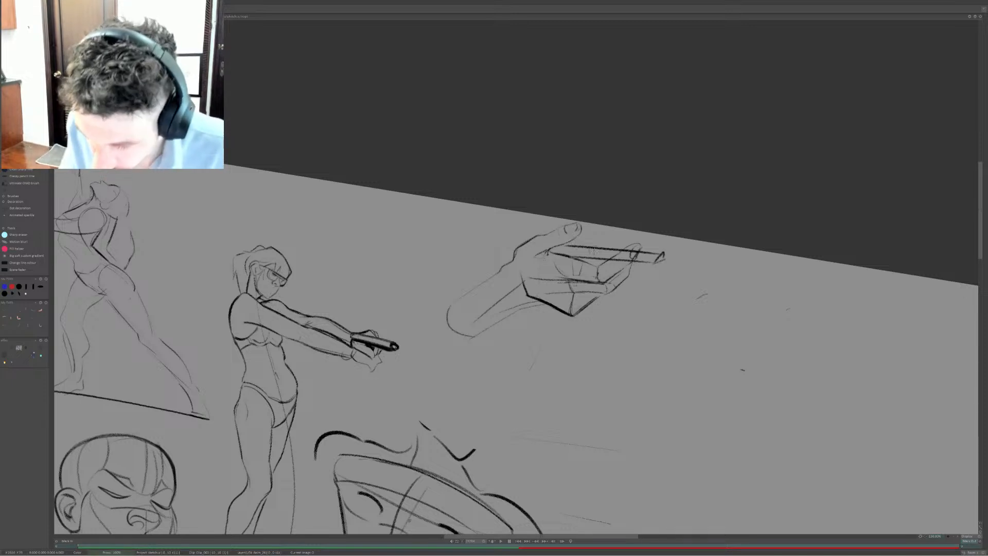
mouse_move(569, 247)
left_mouse_down()
mouse_move(480, 249)
mouse_move(529, 253)
left_mouse_up()
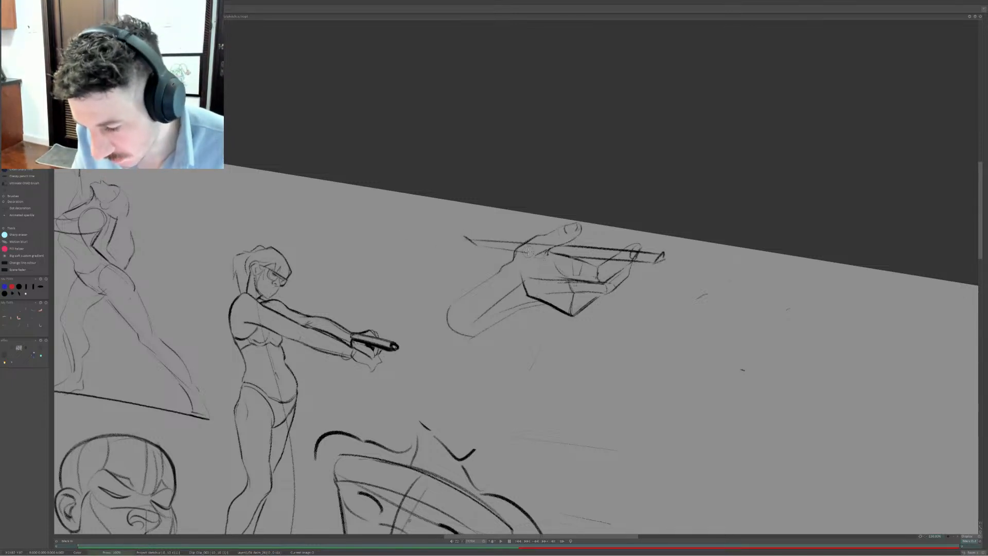
Cut out the hand sketch as a custom brush and stamp it below the long-haired woman's portrait
left_click(954, 536)
left_click(954, 536)
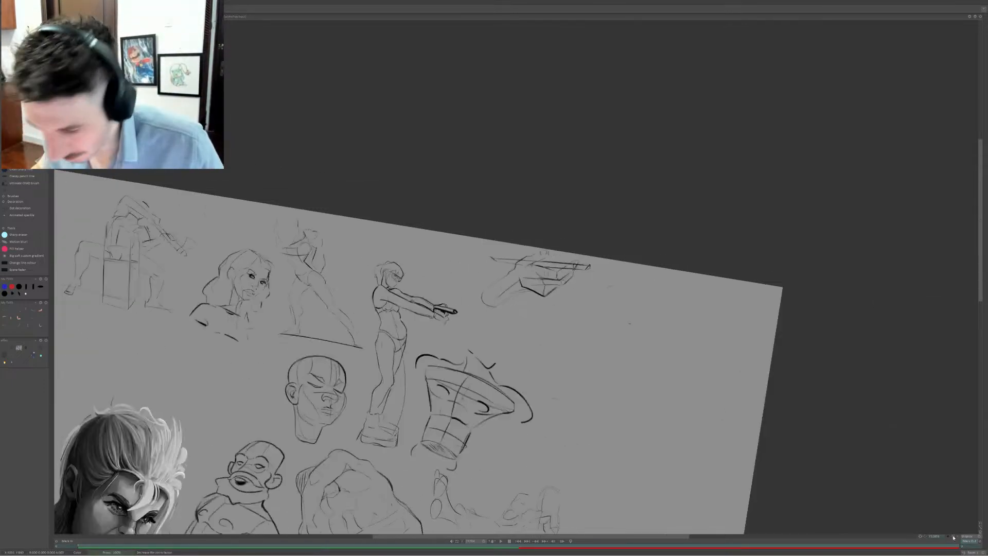
left_click(954, 536)
left_click_drag(511, 275, 495, 295)
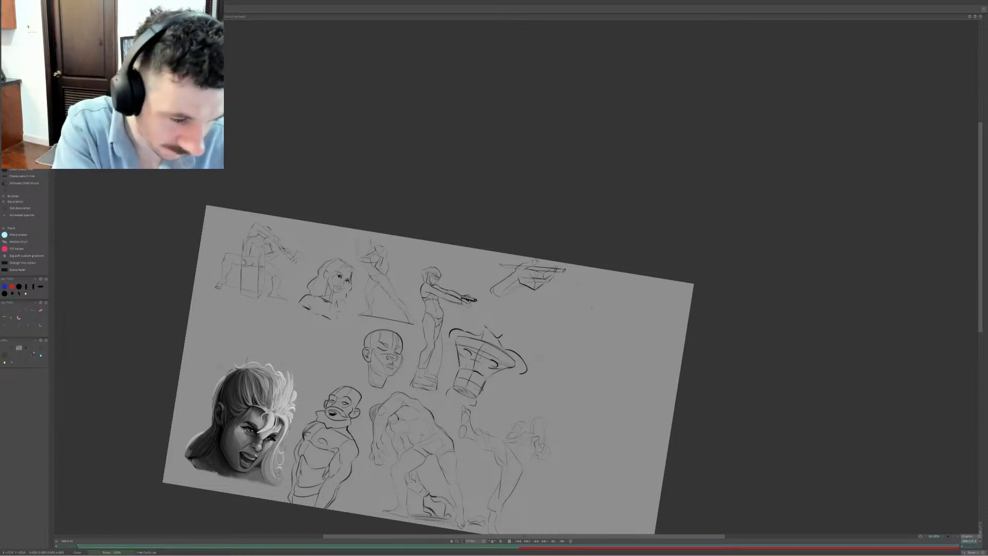
key("b")
left_click_drag(487, 263, 582, 272)
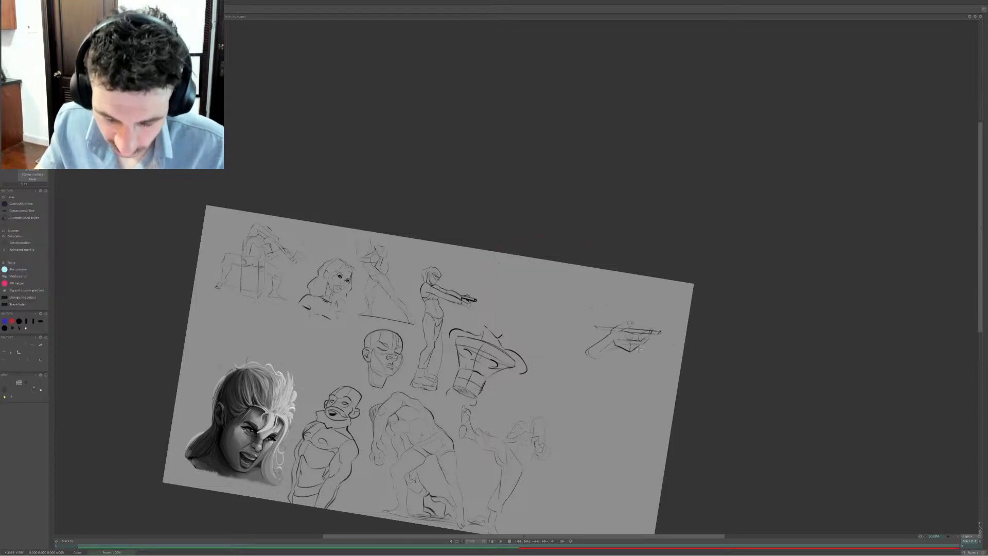
left_click(335, 356)
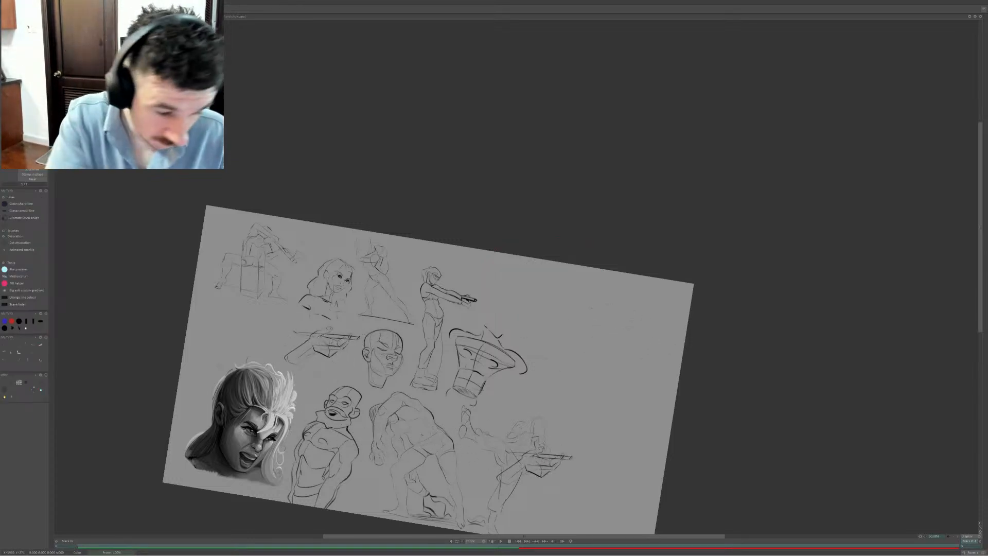
key("b")
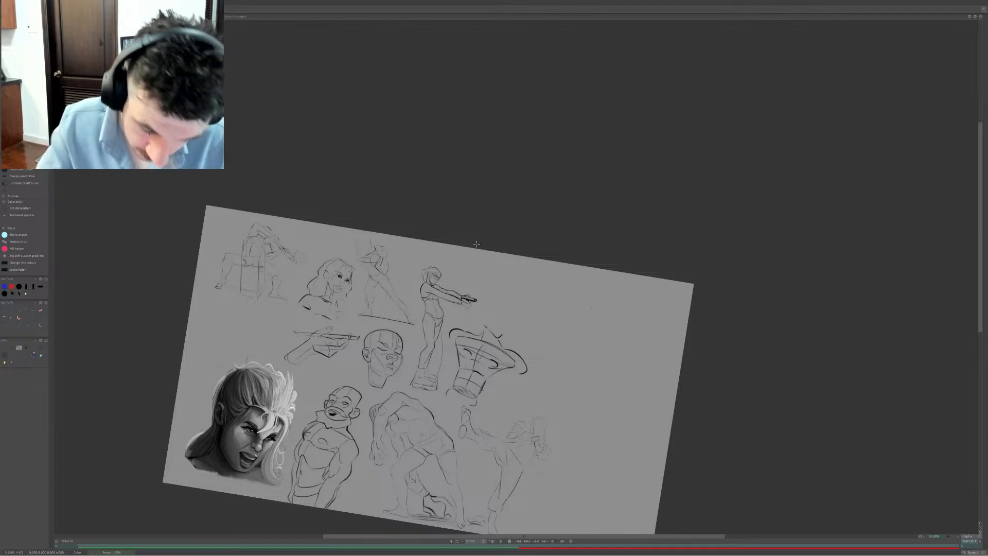
Try a short slanted stroke in the gap above the two standing women near the page's upper edge
left_click_drag(416, 244, 393, 273)
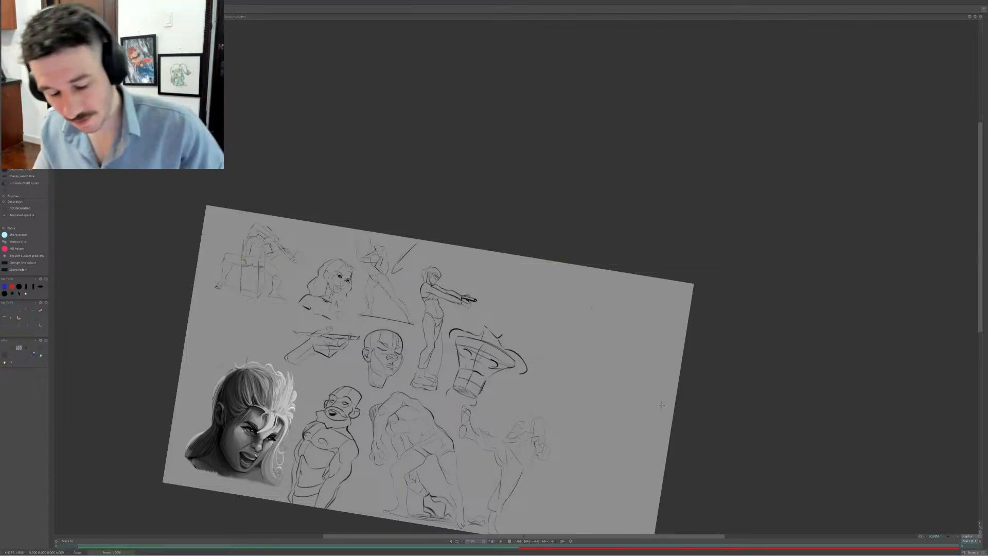
key("ctrl+z")
left_click_drag(418, 246, 393, 266)
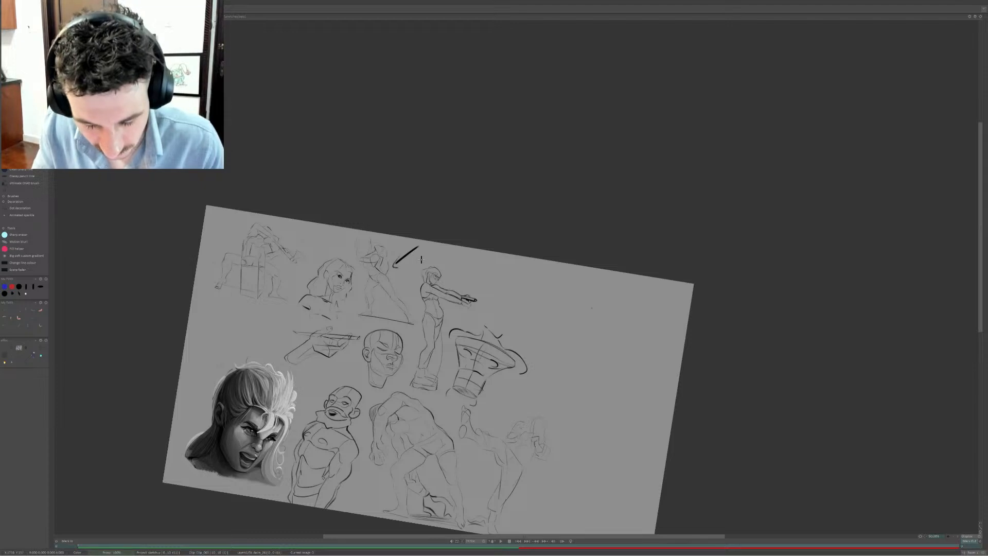
key("ctrl+z")
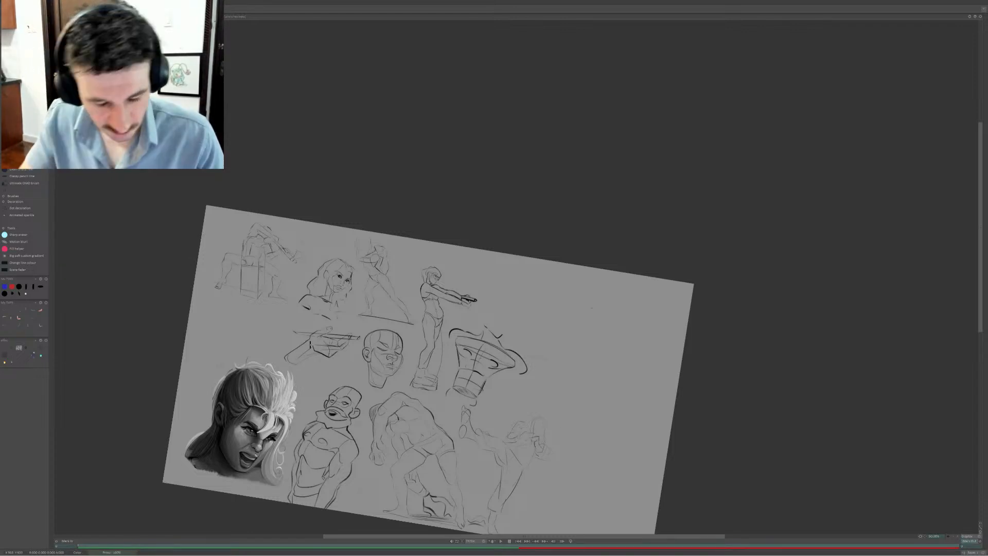
Try a small stroke beside the relocated hand and a round head shape in the page's empty area
mouse_move(246, 330)
left_mouse_down()
mouse_move(247, 296)
mouse_move(256, 314)
left_mouse_up()
key("ctrl+z")
key("ctrl+z")
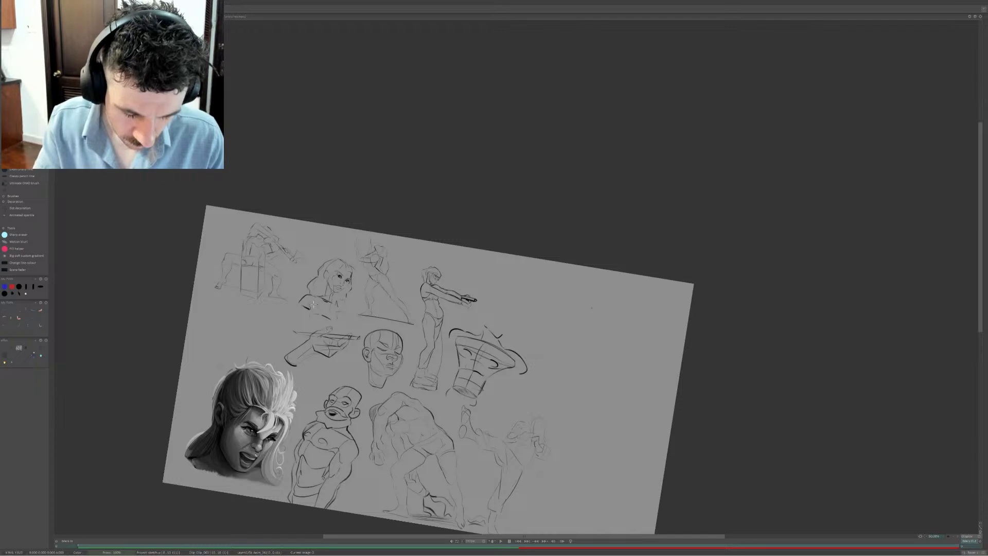
left_click_drag(570, 337, 601, 328)
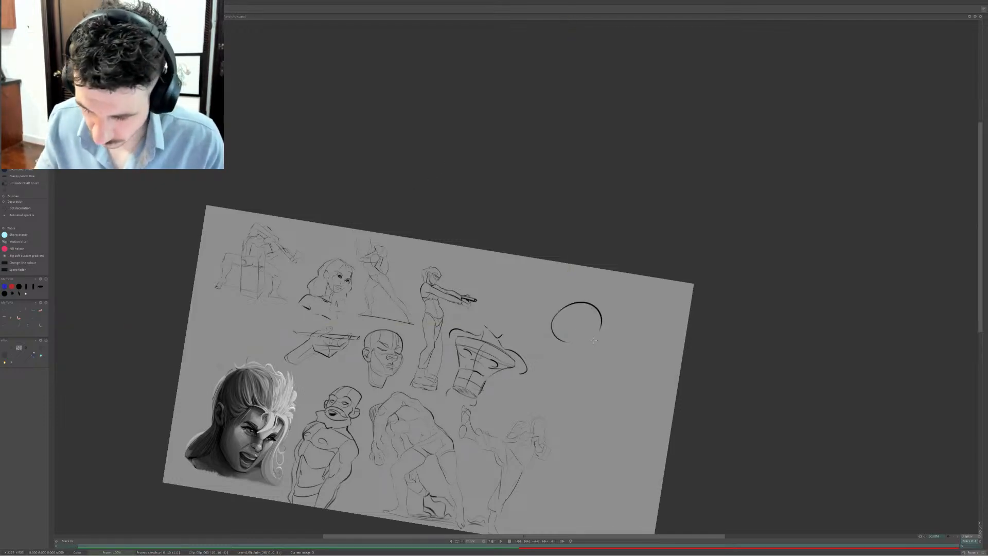
key("ctrl+z")
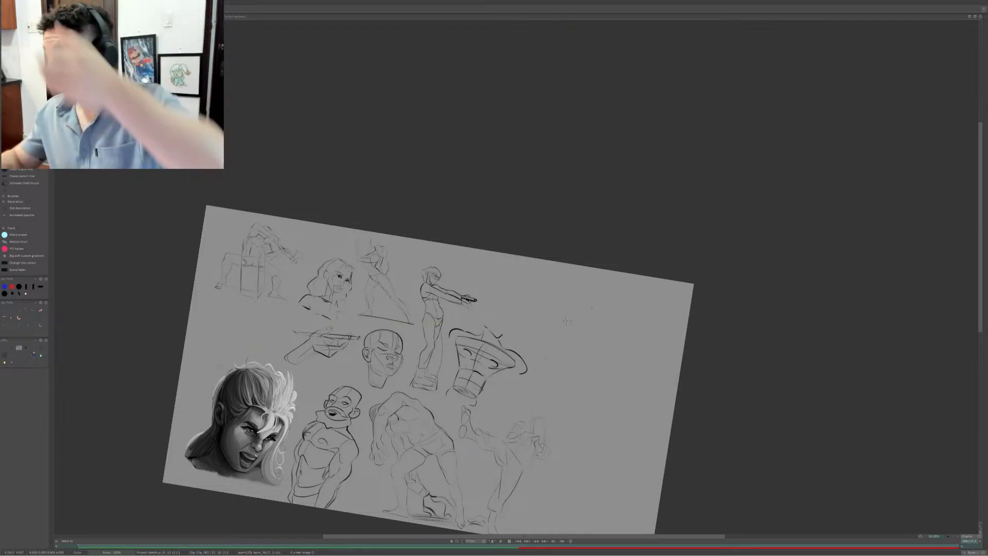